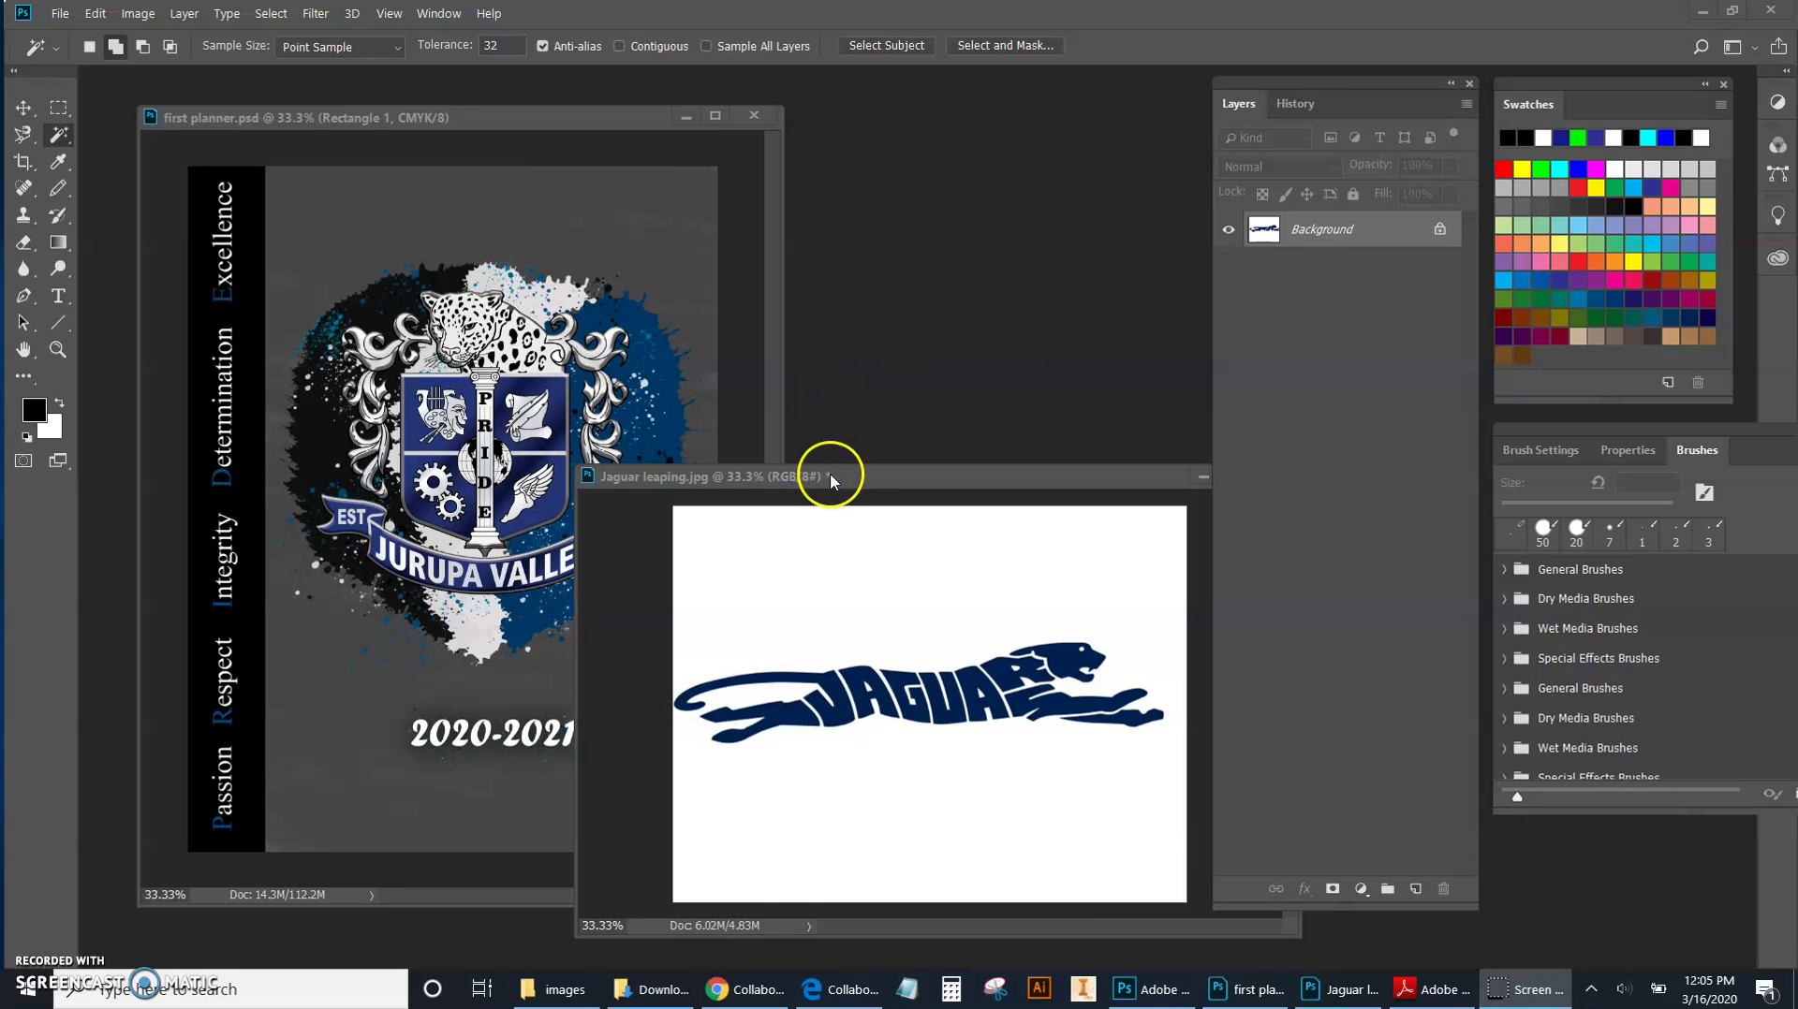
Step: Switch to the Canva website in Chrome and review the features of its pricing plans
click(761, 993)
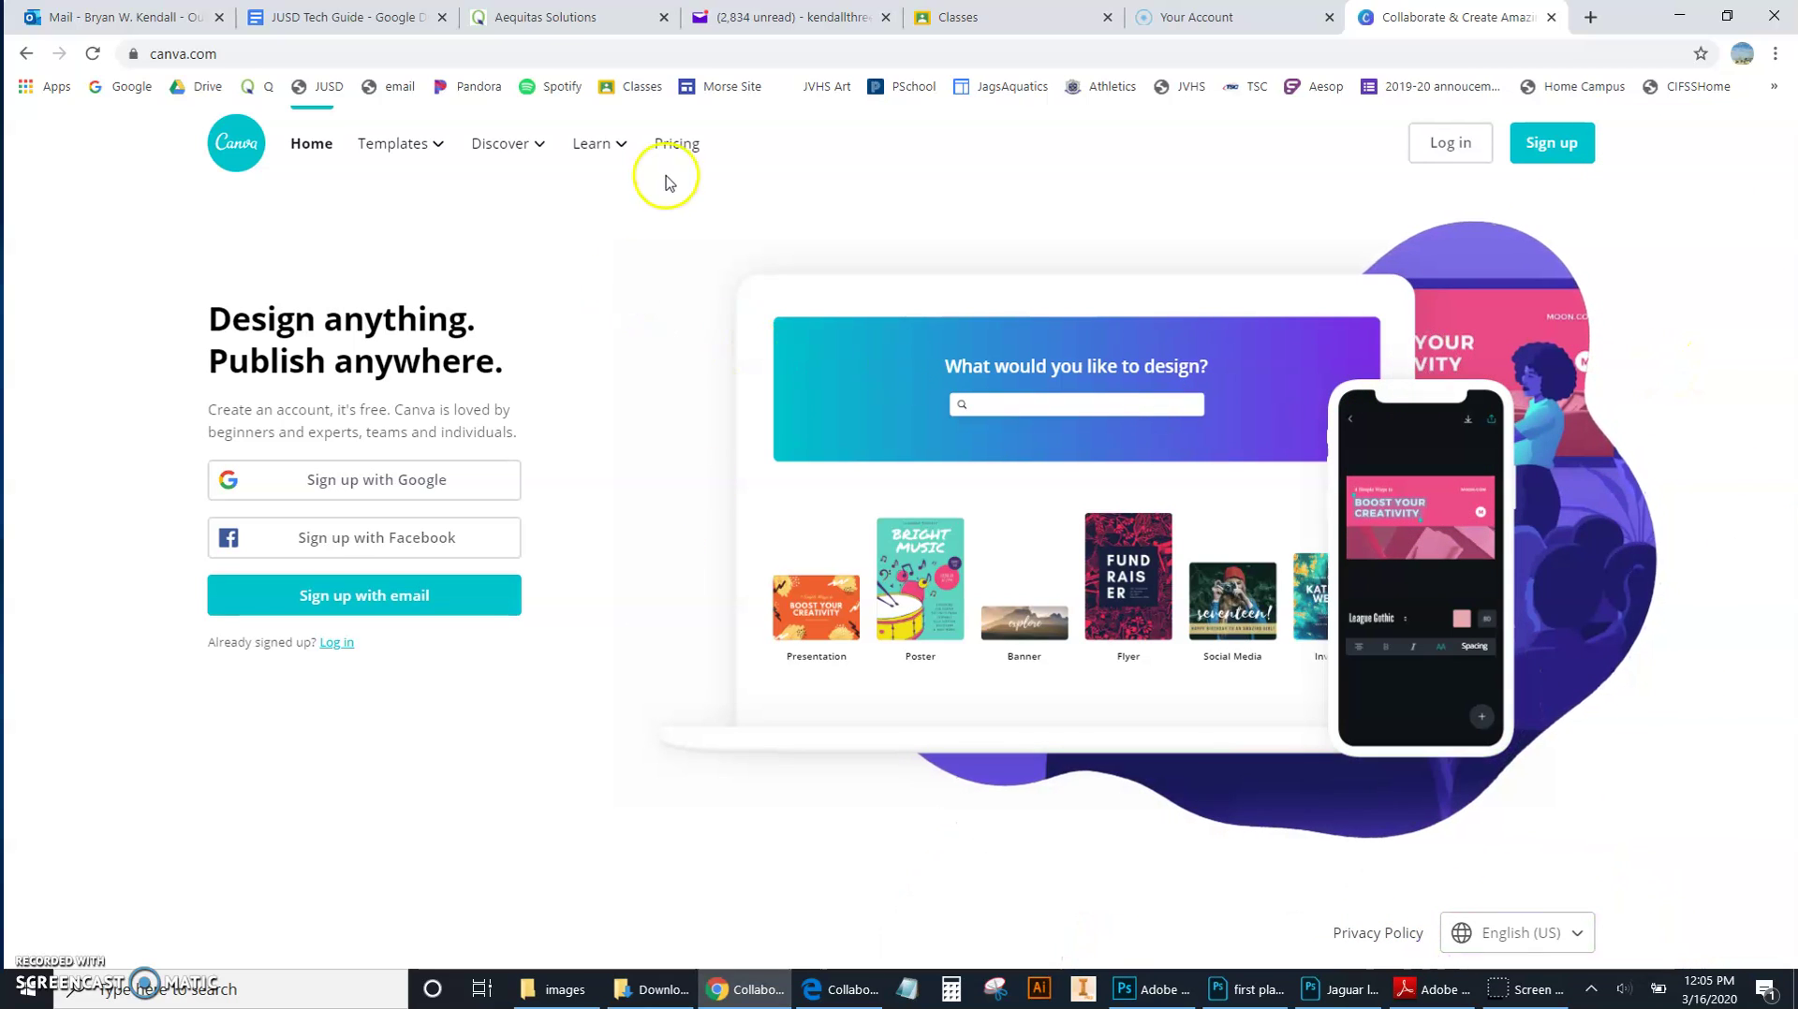
click(676, 146)
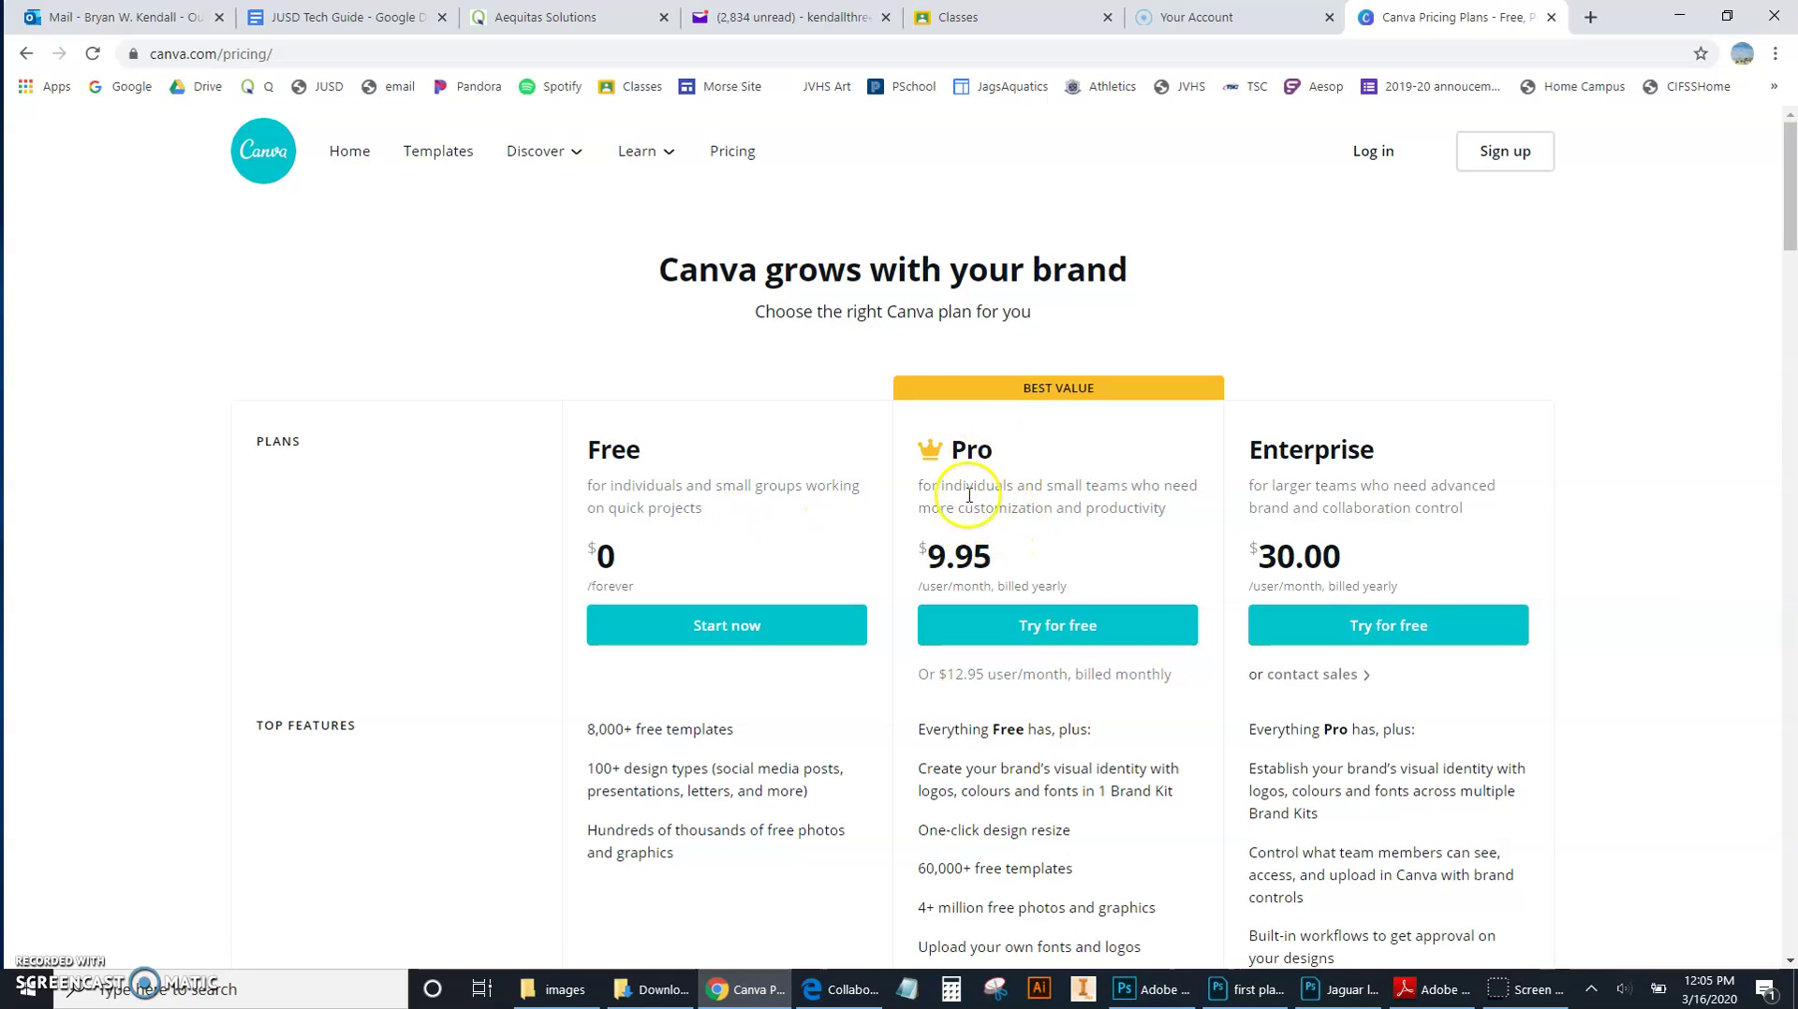
scroll(1039, 693, down, 2)
scroll(1039, 693, up, 2)
scroll(1360, 777, down, 4)
scroll(1356, 783, up, 4)
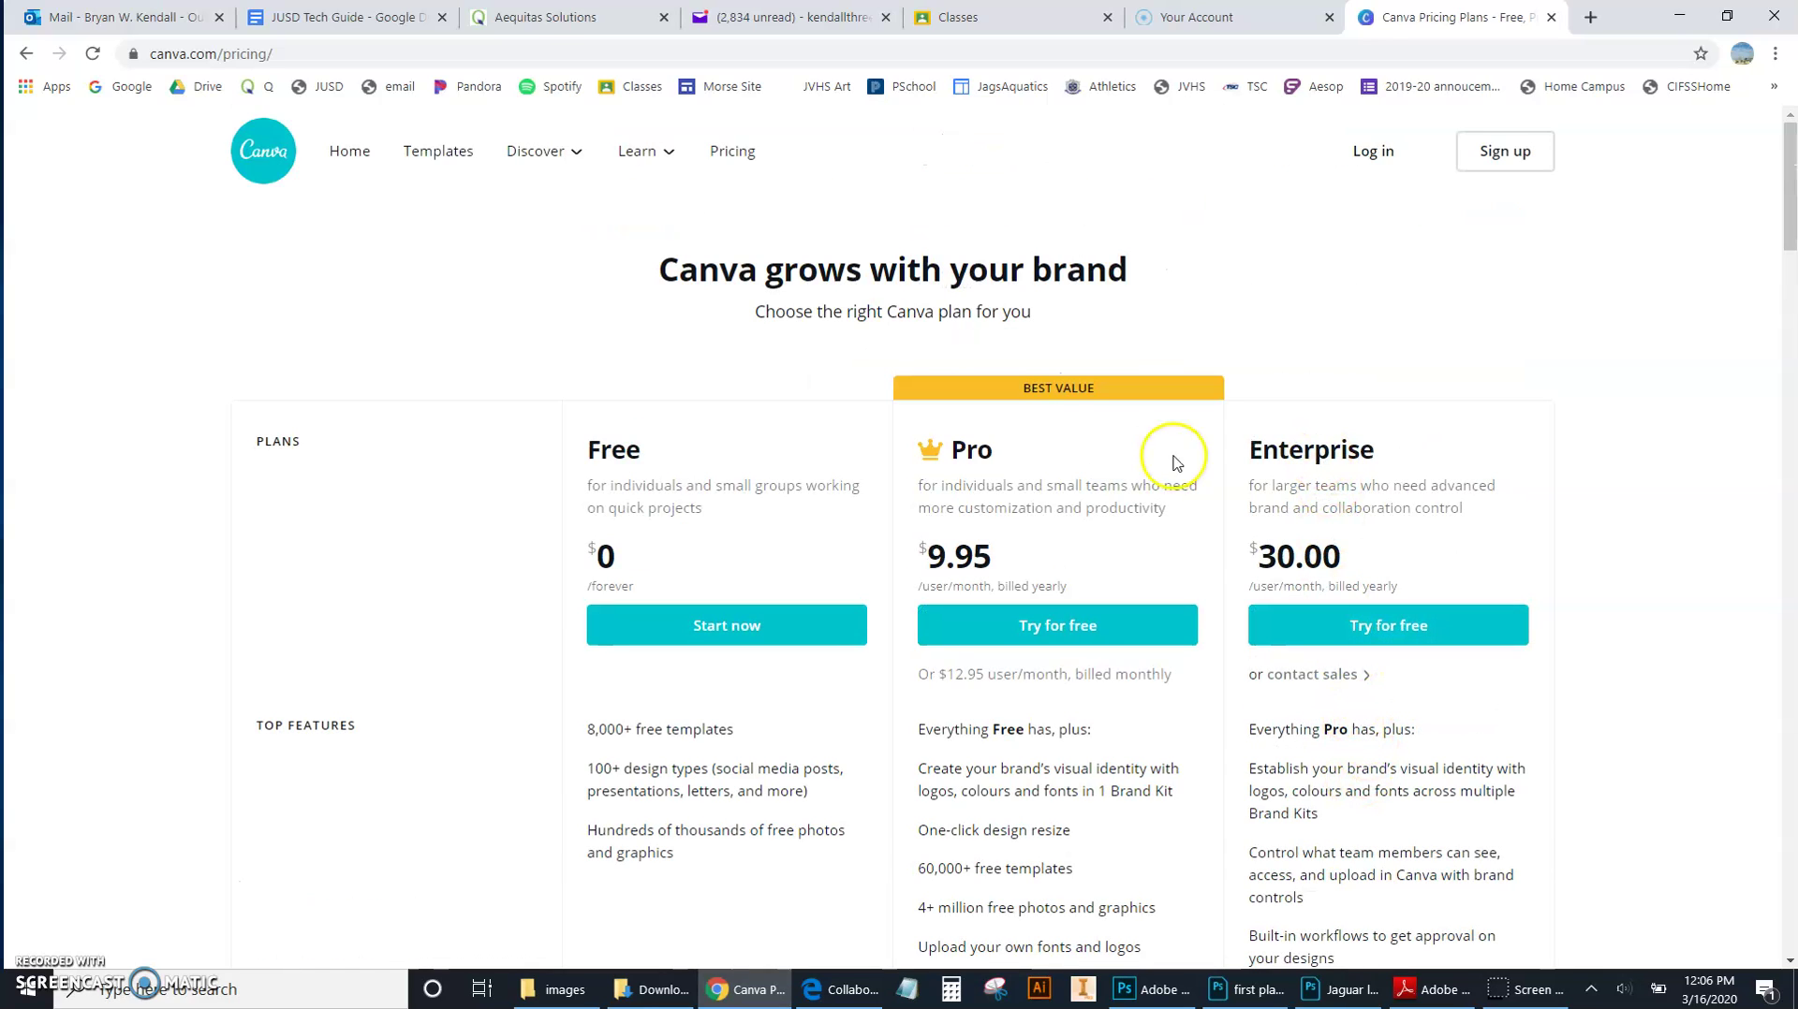
Step: Start with the free plan and sign up with the school Google account
click(693, 627)
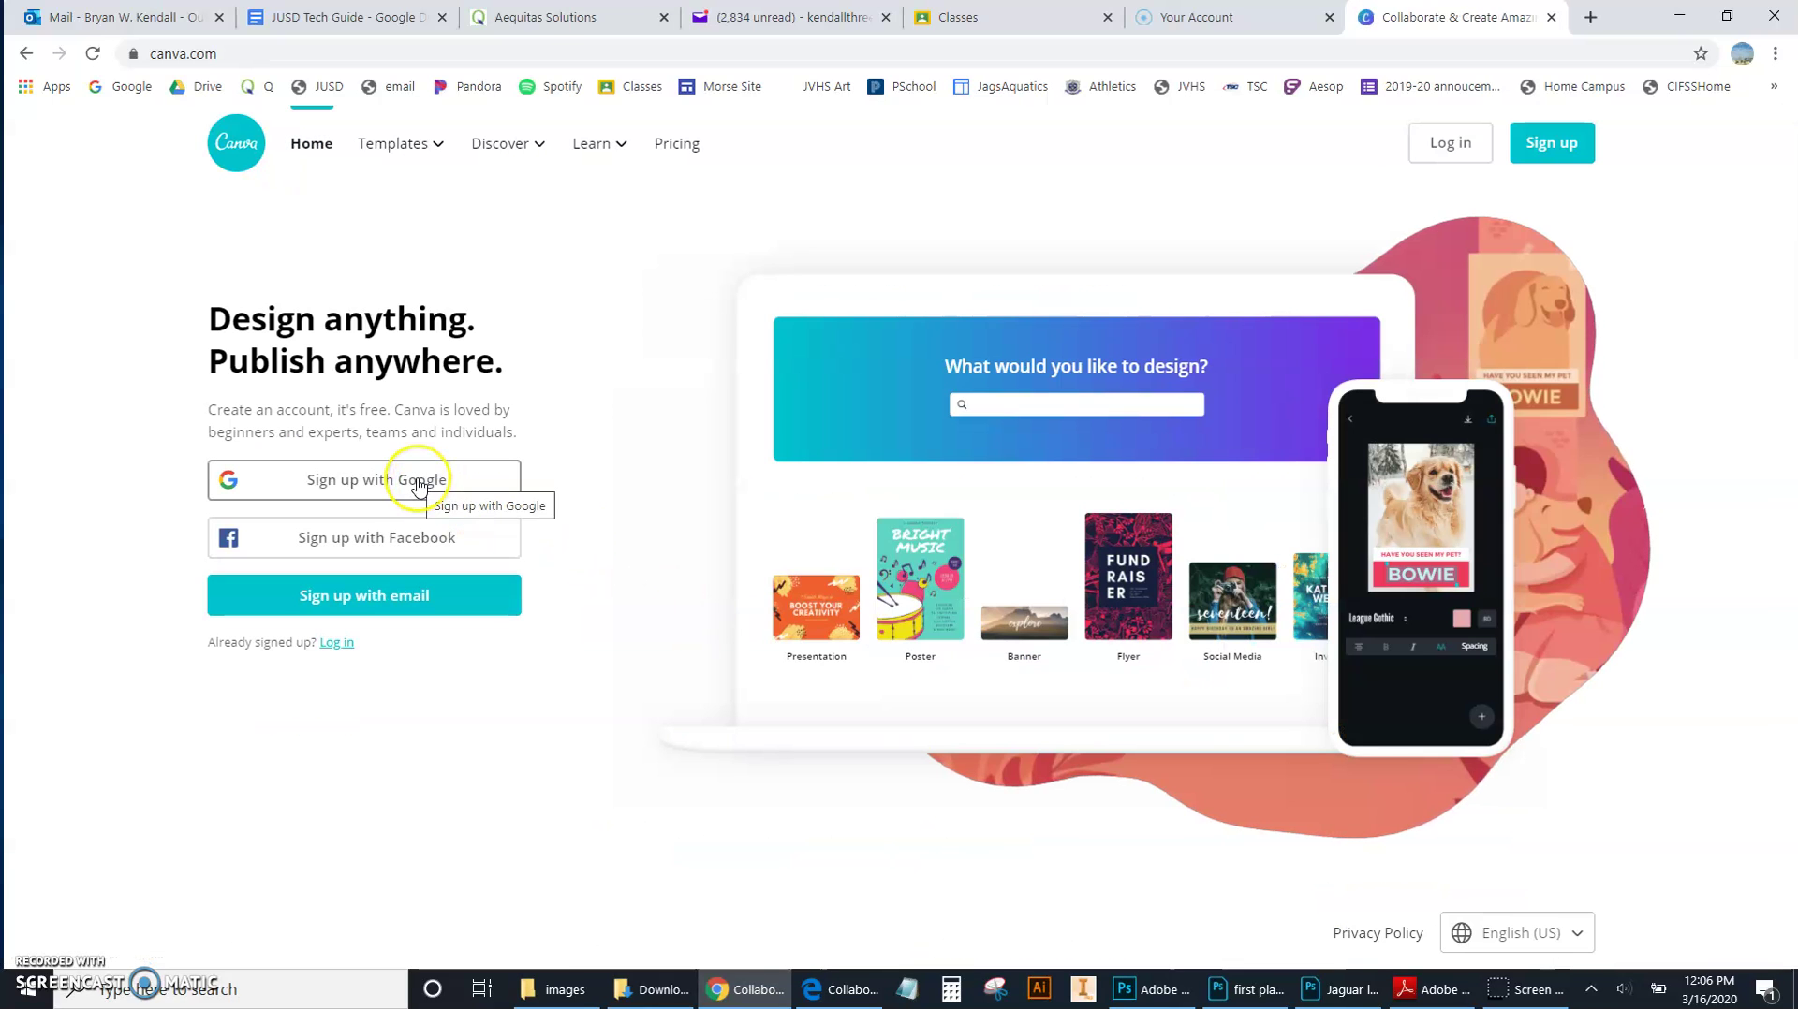
click(419, 483)
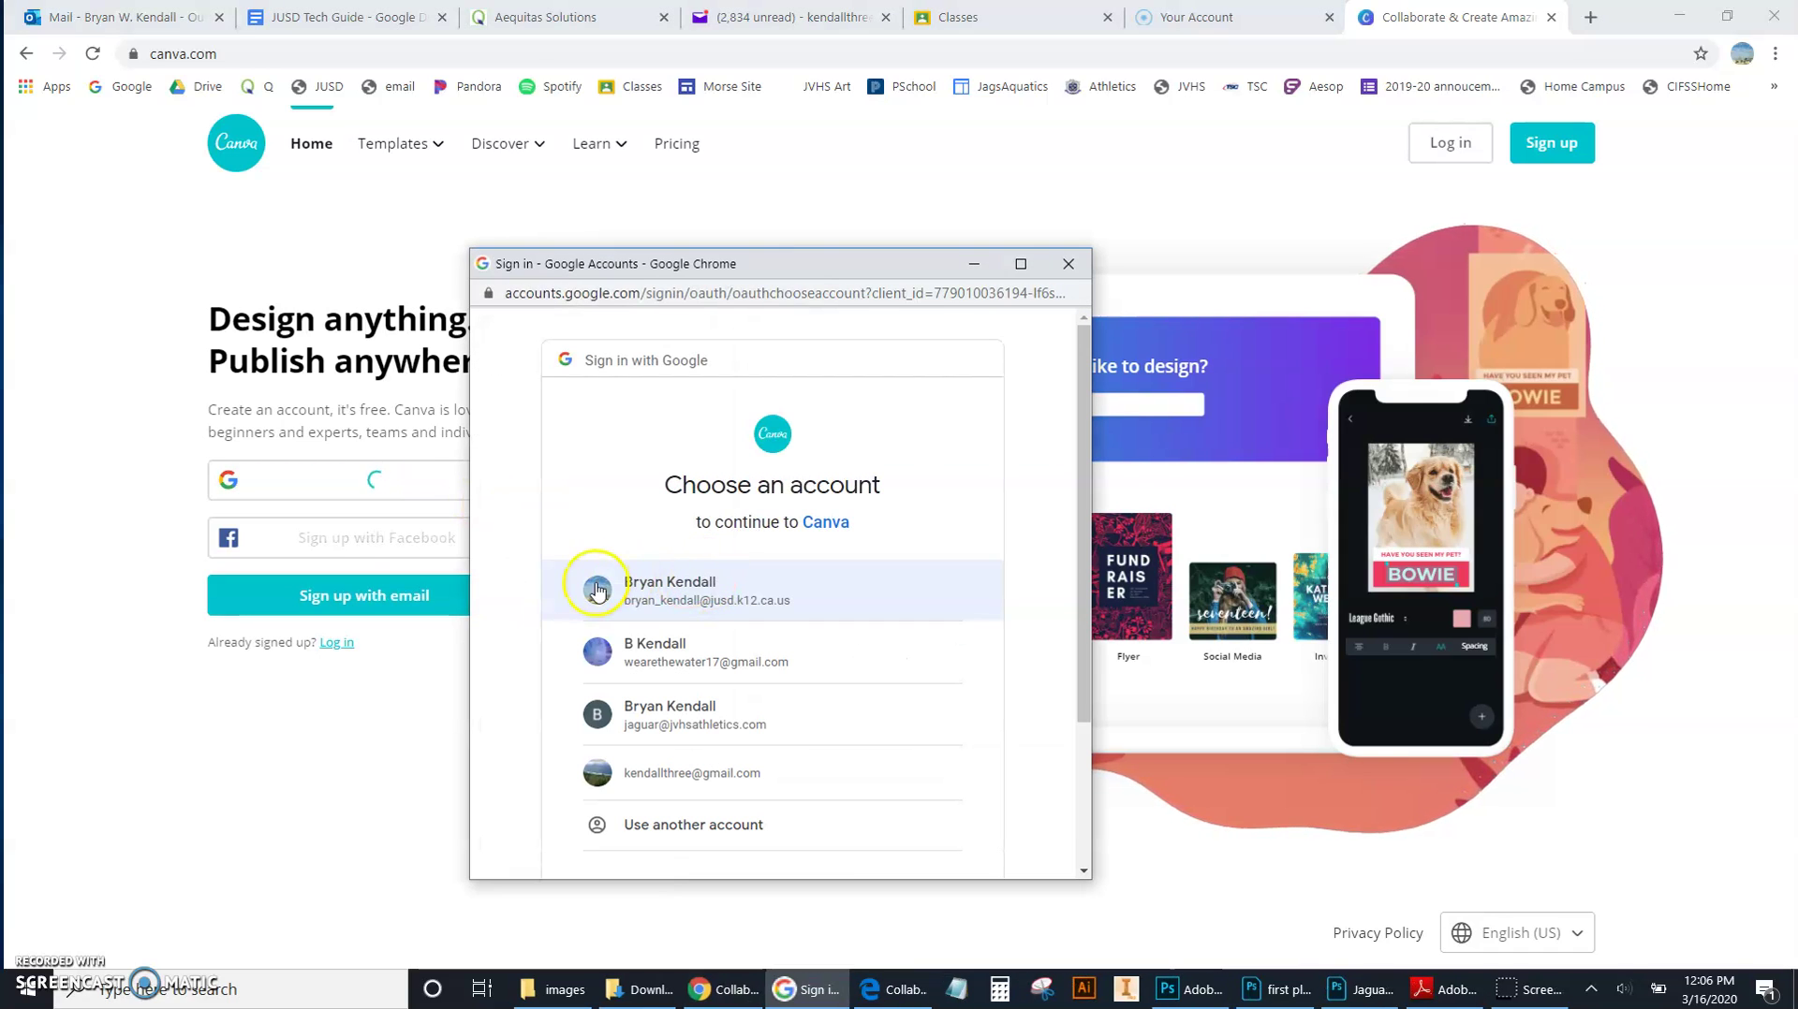
click(698, 597)
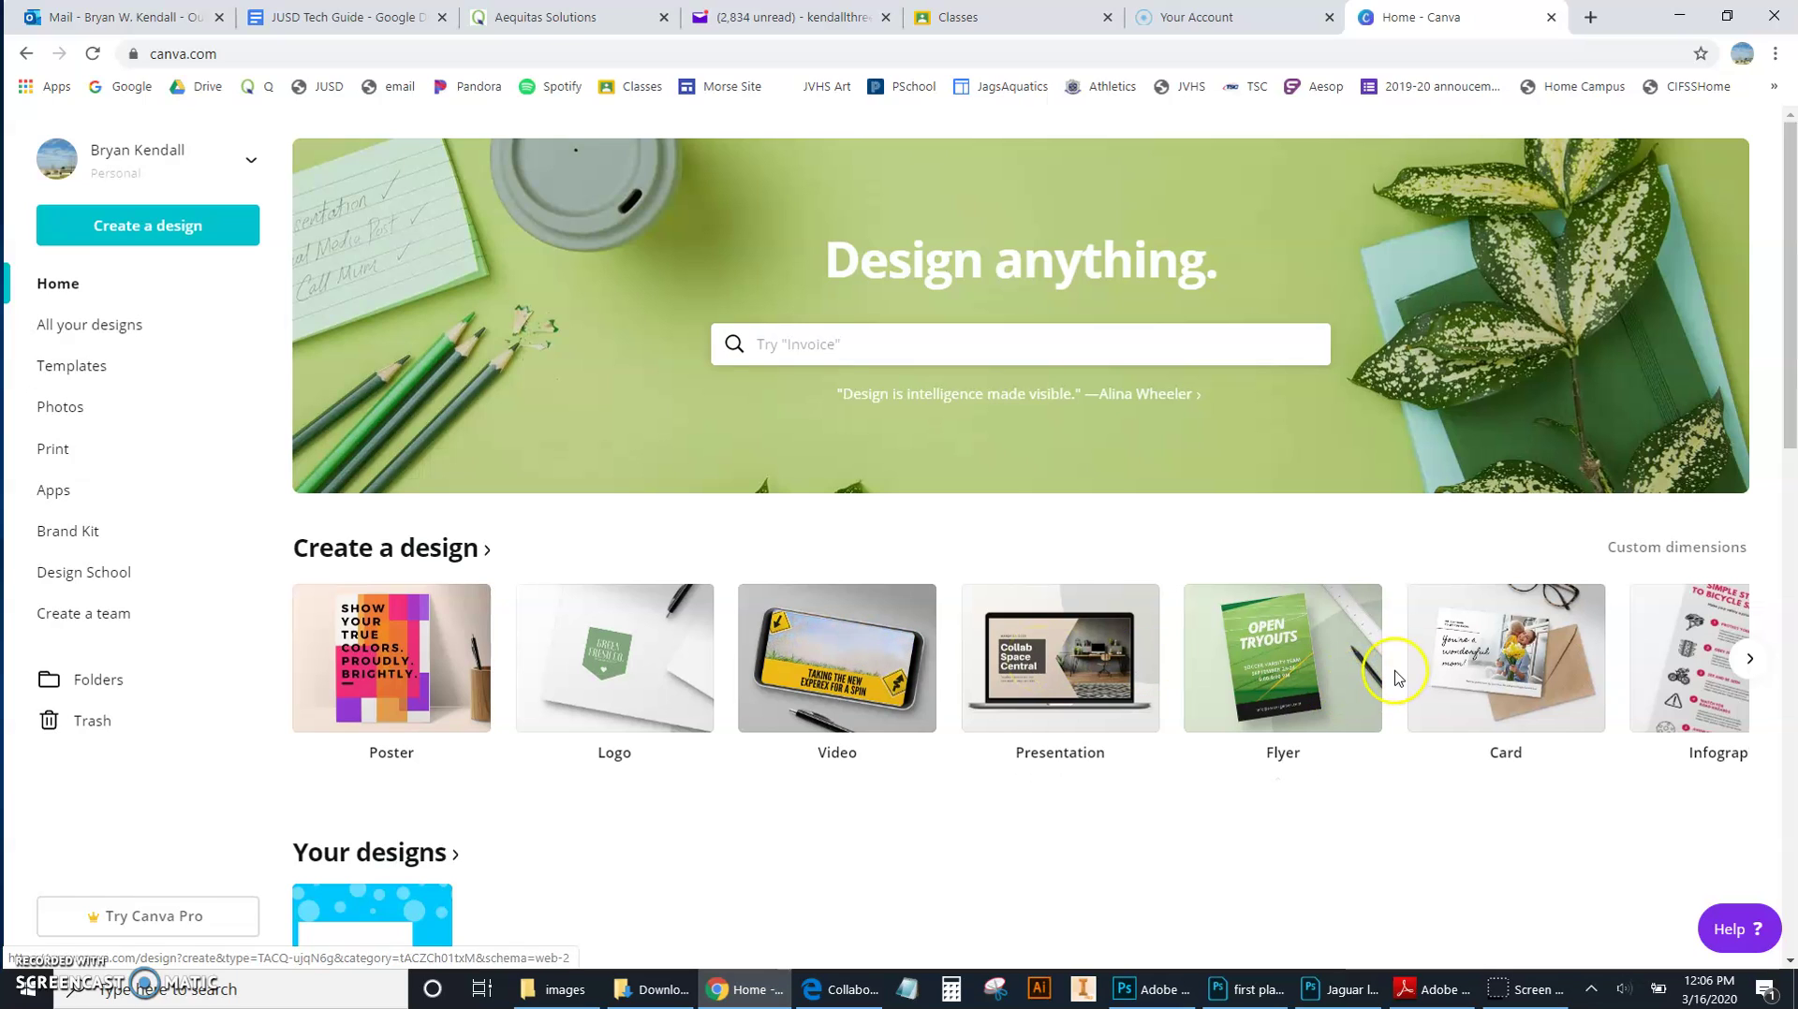
Step: Create a new flyer design and apply the first page of the Blue and Yellow Laundry and Dry Cleaning Flyer template
click(1290, 709)
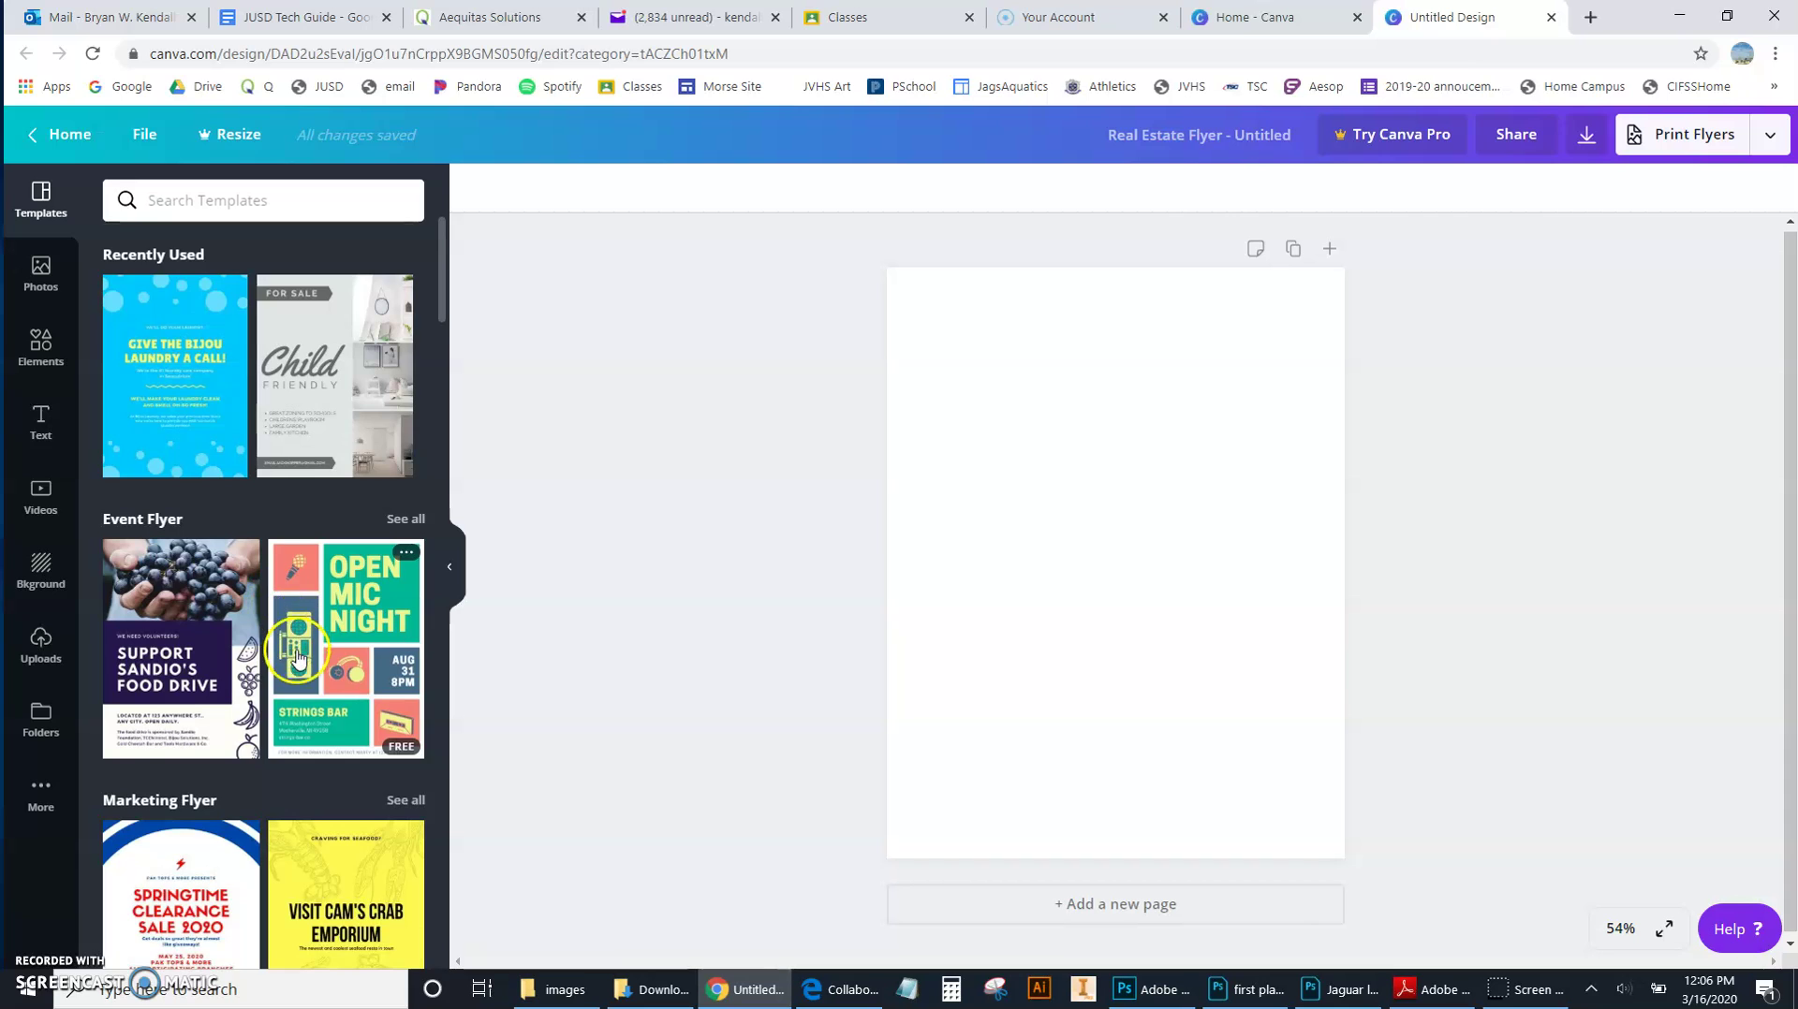
scroll(281, 637, down, 8)
scroll(298, 674, down, 10)
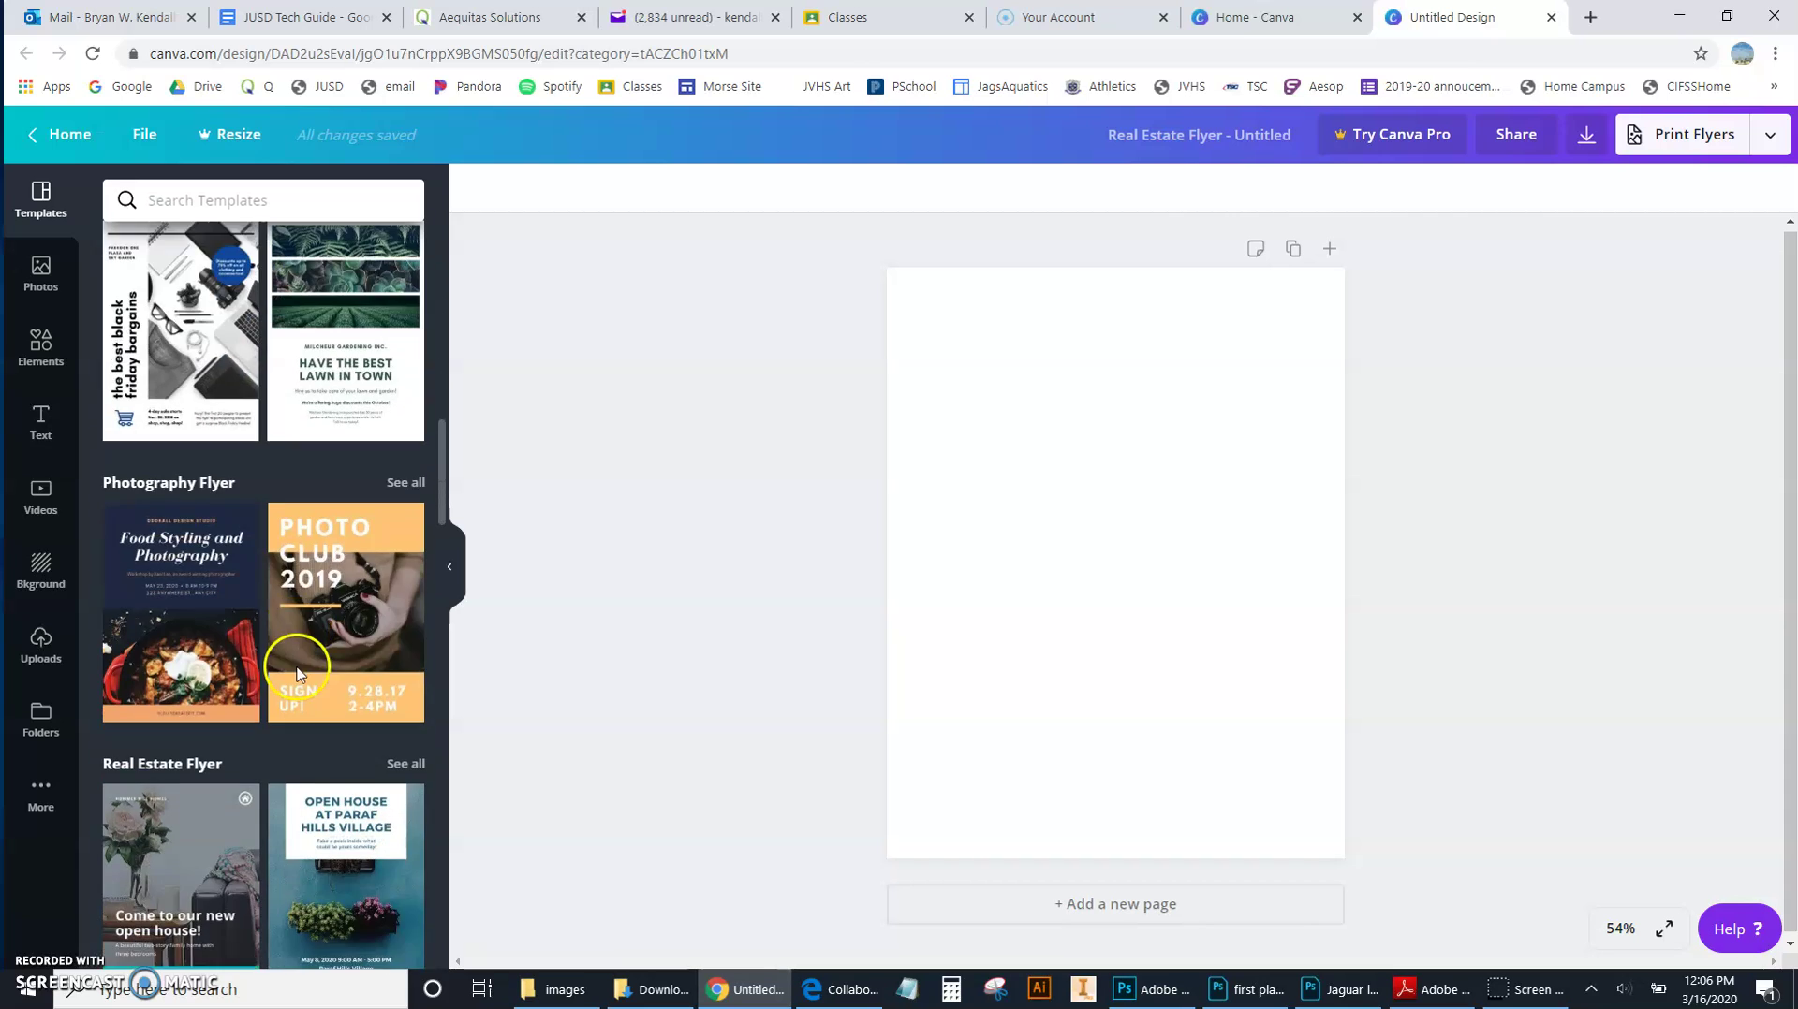
scroll(297, 673, down, 4)
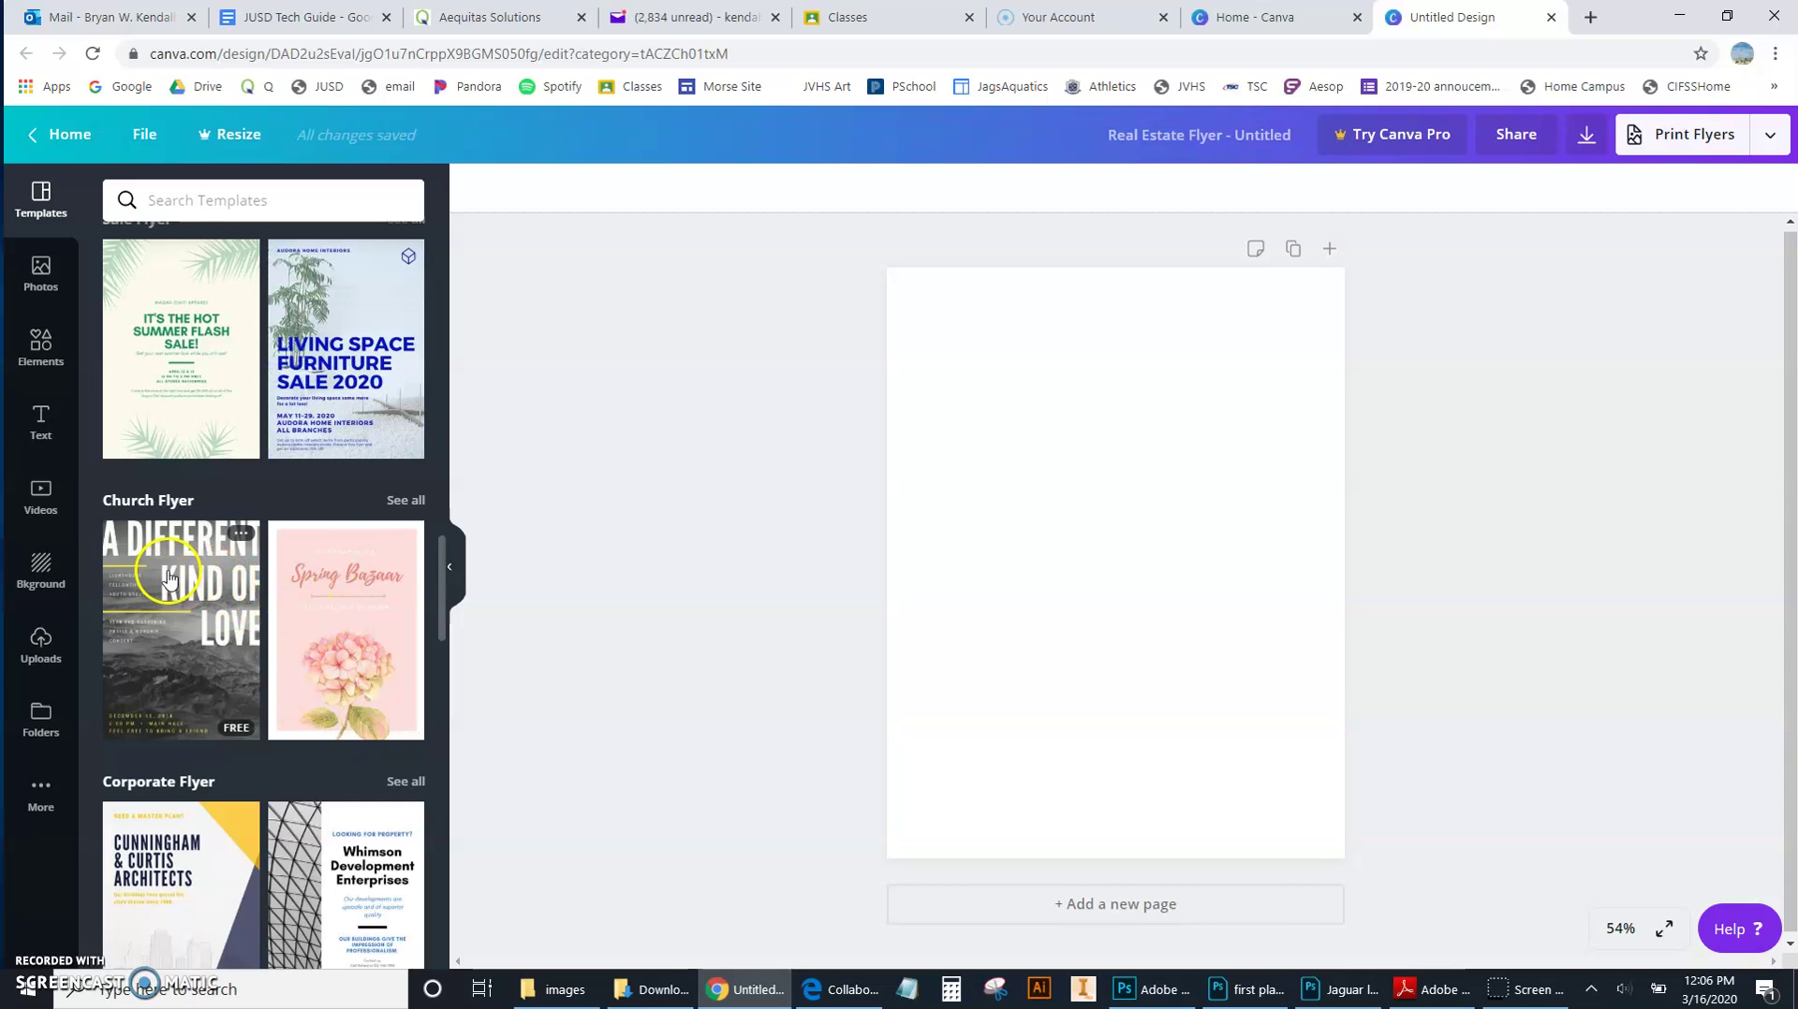
scroll(157, 671, down, 14)
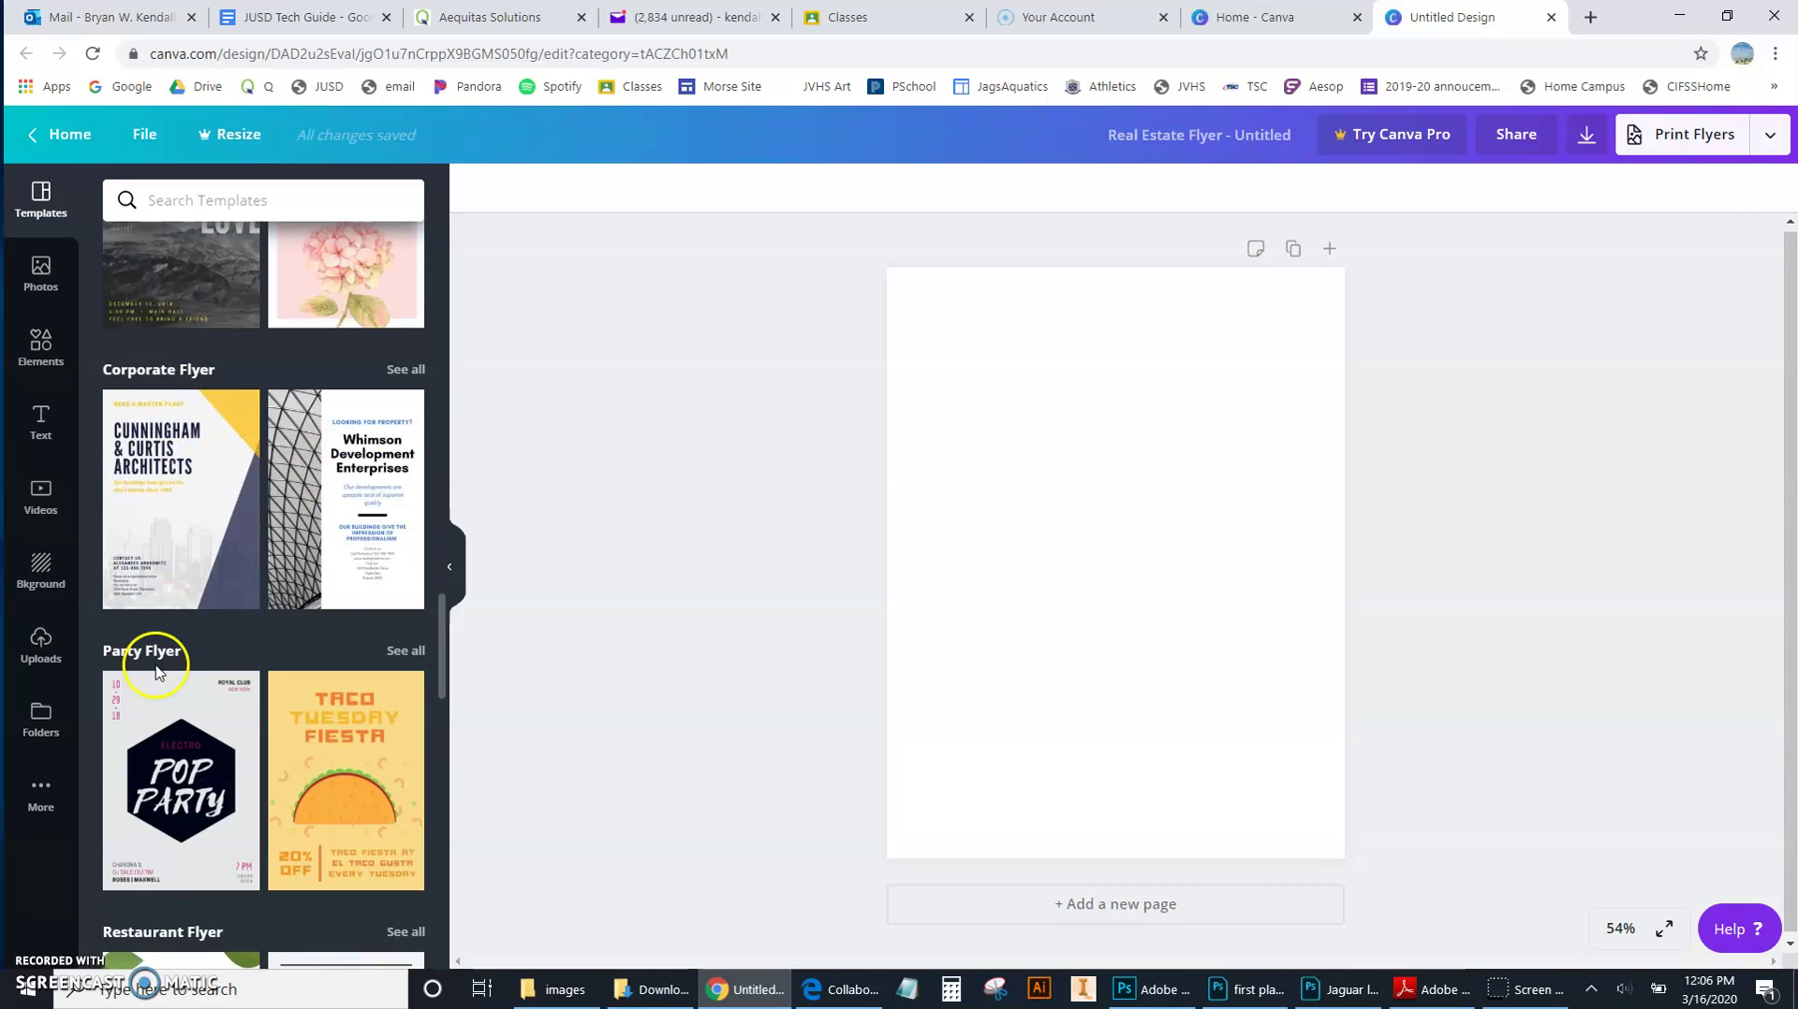
scroll(239, 709, down, 10)
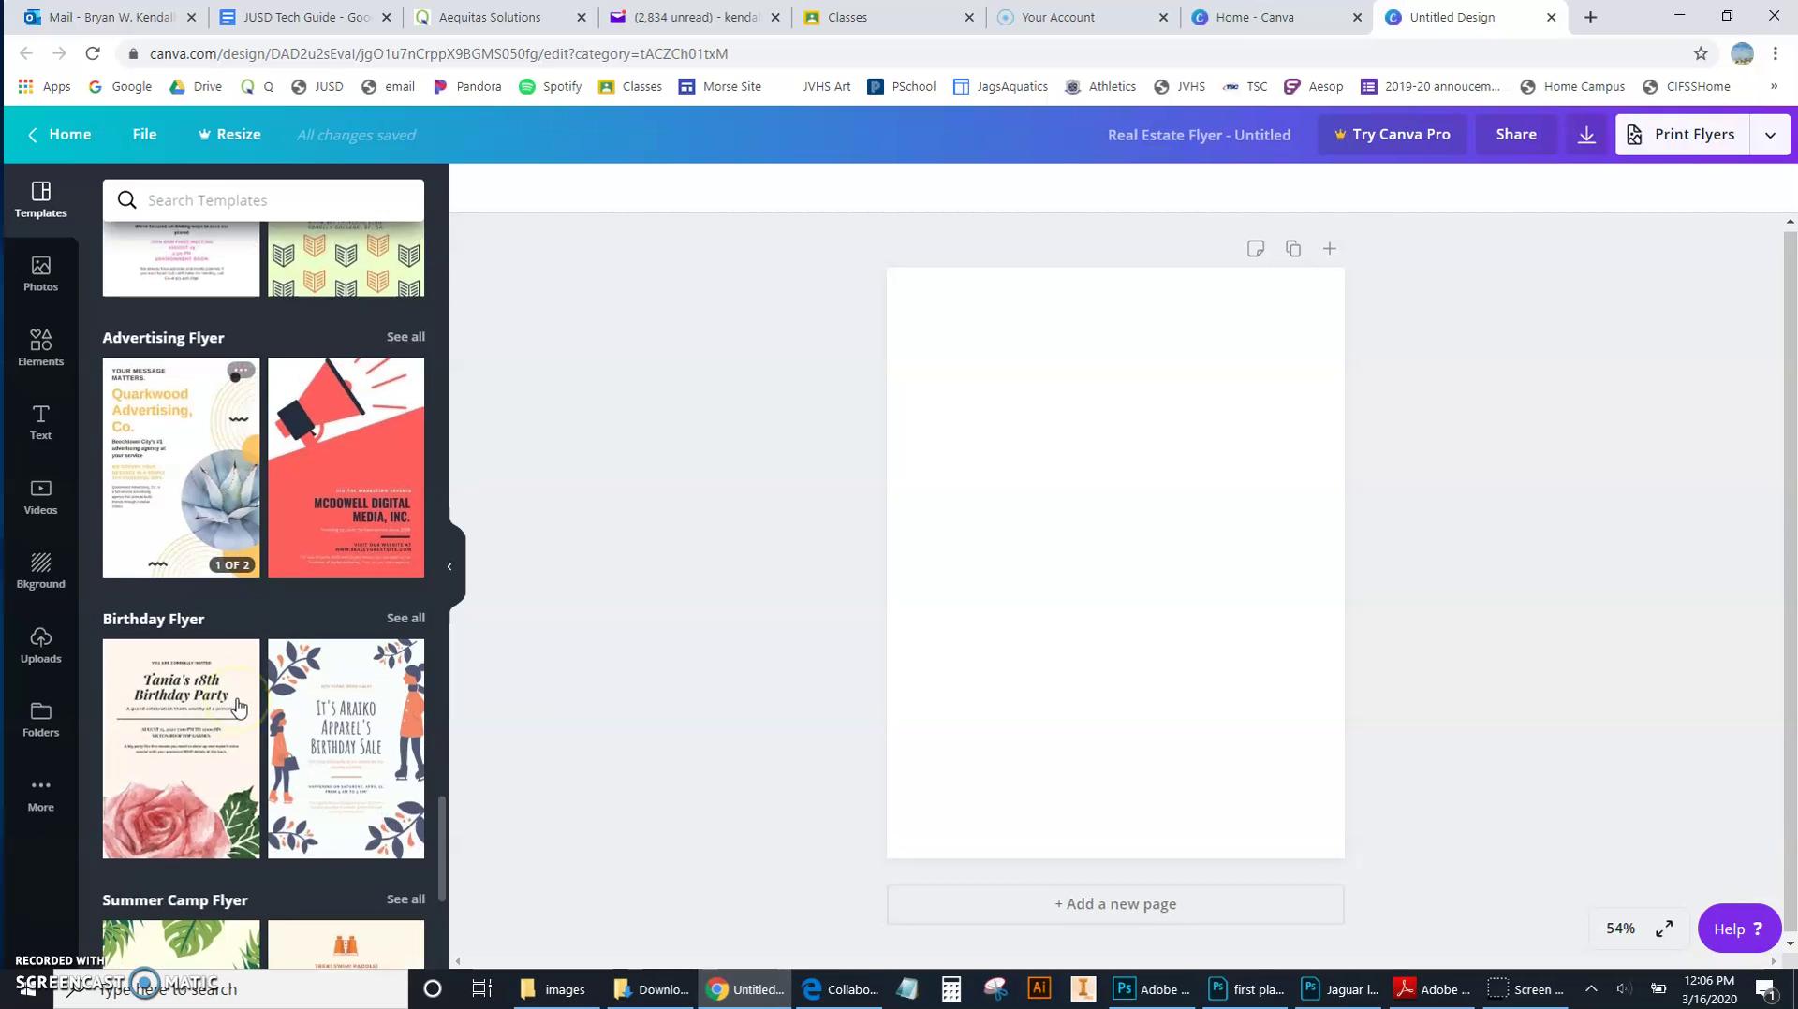
scroll(239, 709, down, 5)
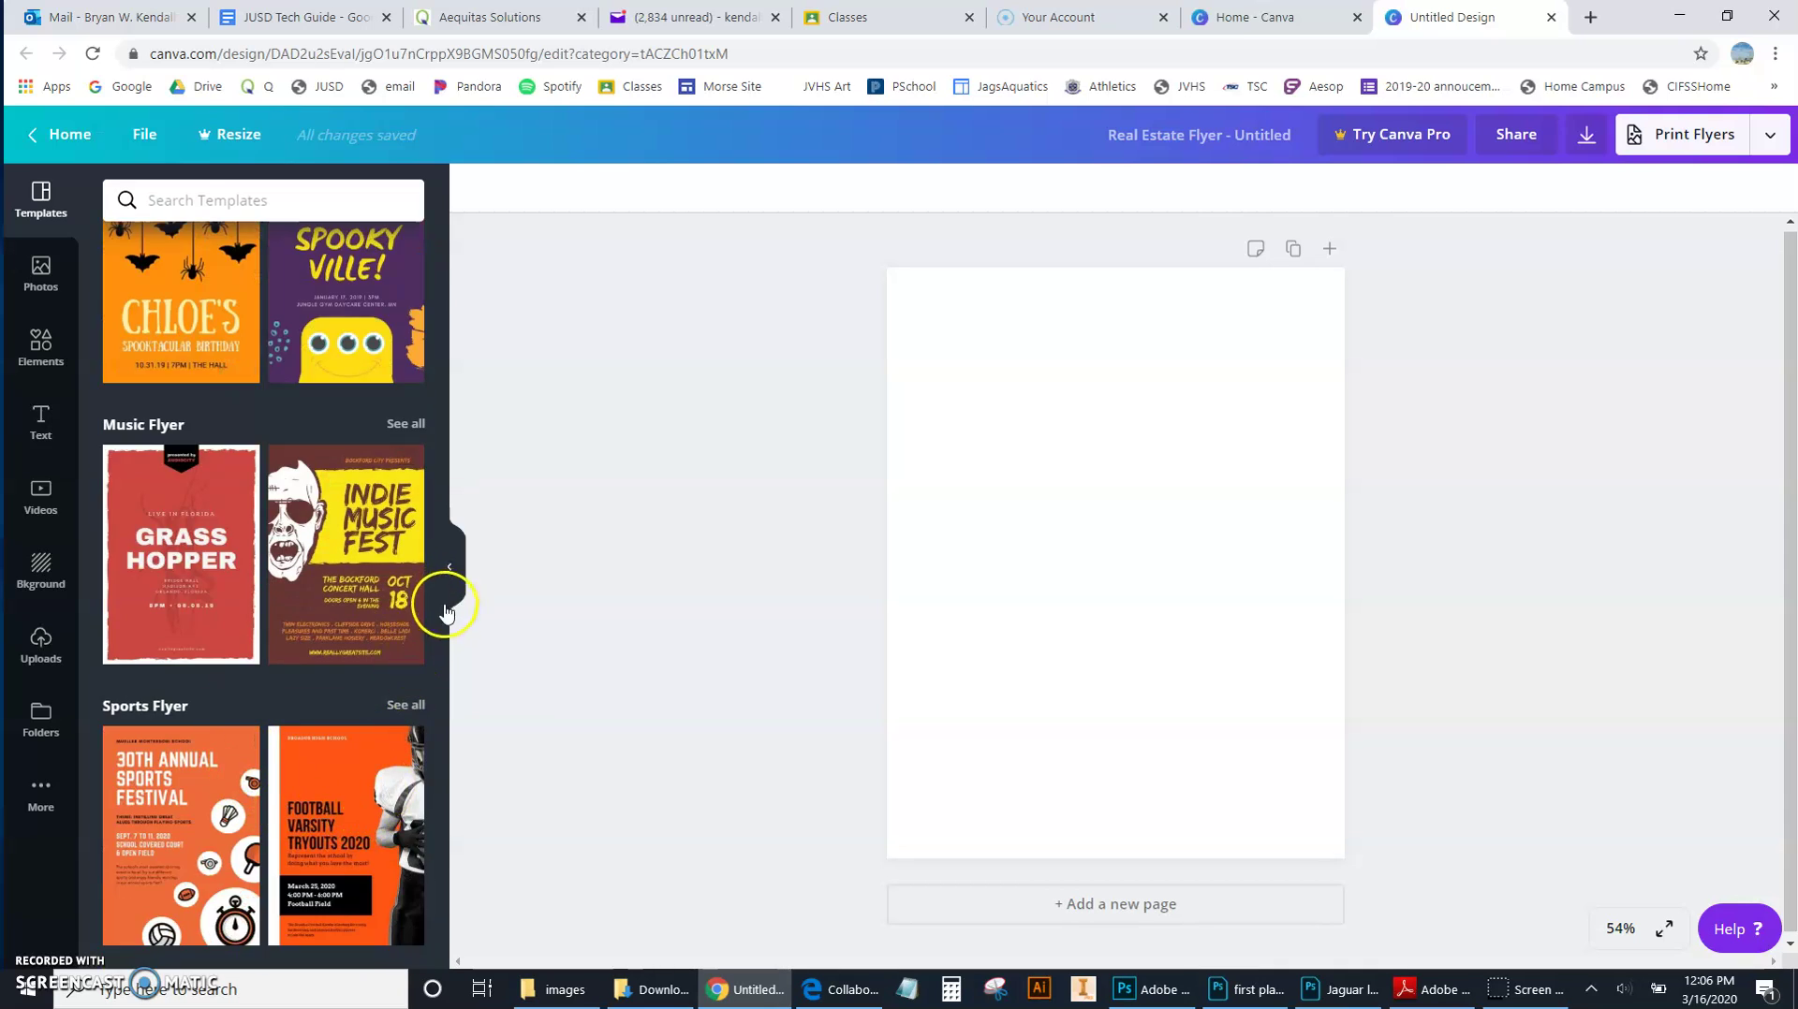
drag(441, 625, 443, 217)
click(164, 376)
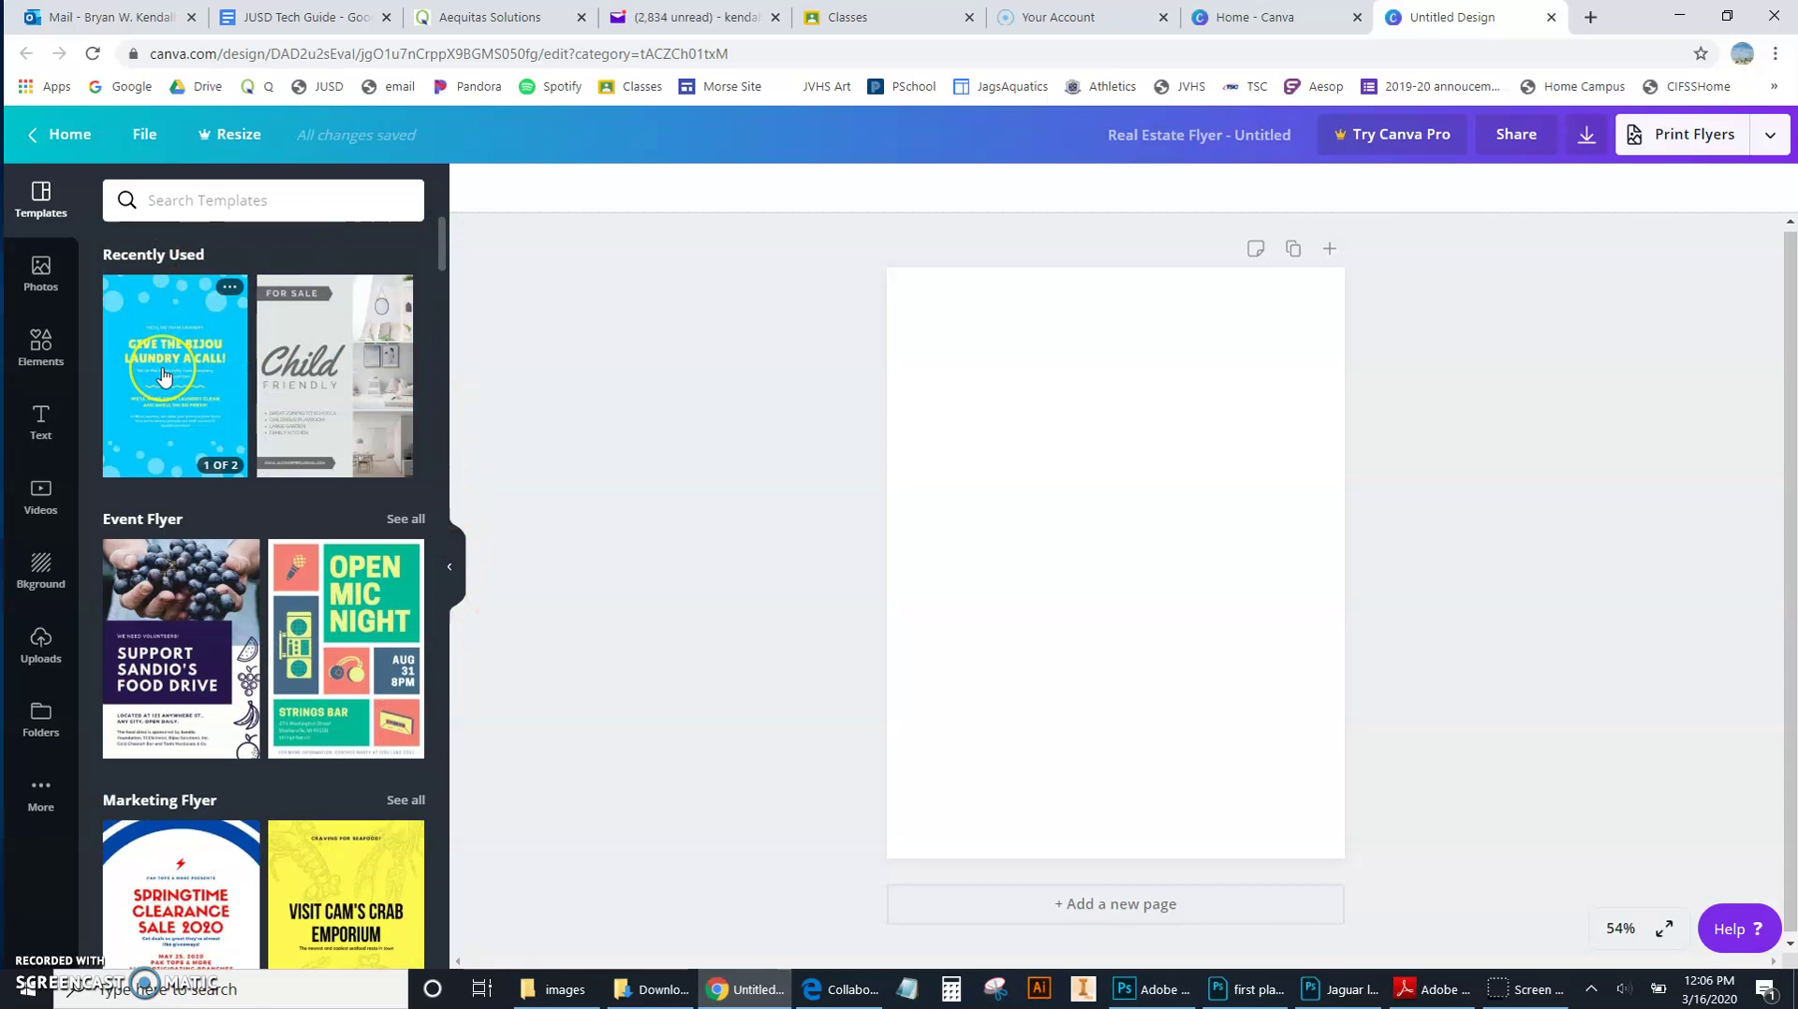
click(171, 463)
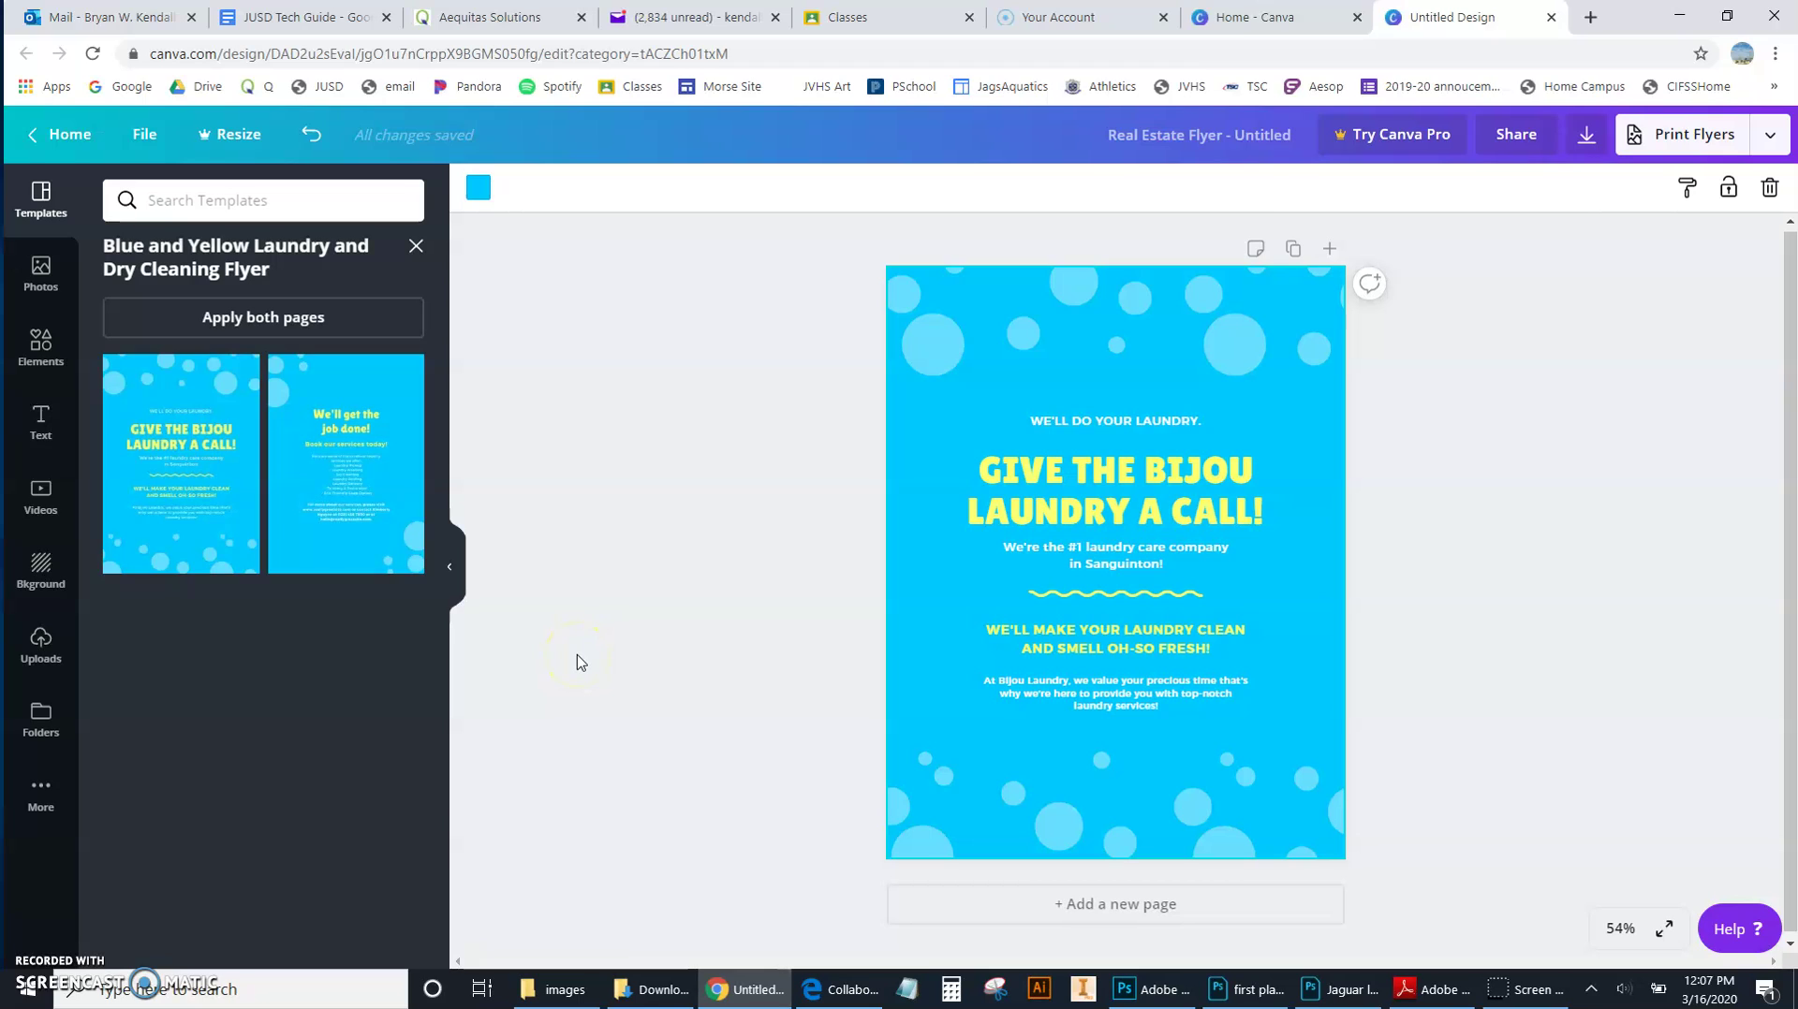
Step: Replace the flyer's main headline text with "JURUPA VALLEY"
click(1056, 476)
double_click(1036, 473)
click(1034, 474)
drag(992, 471, 1311, 473)
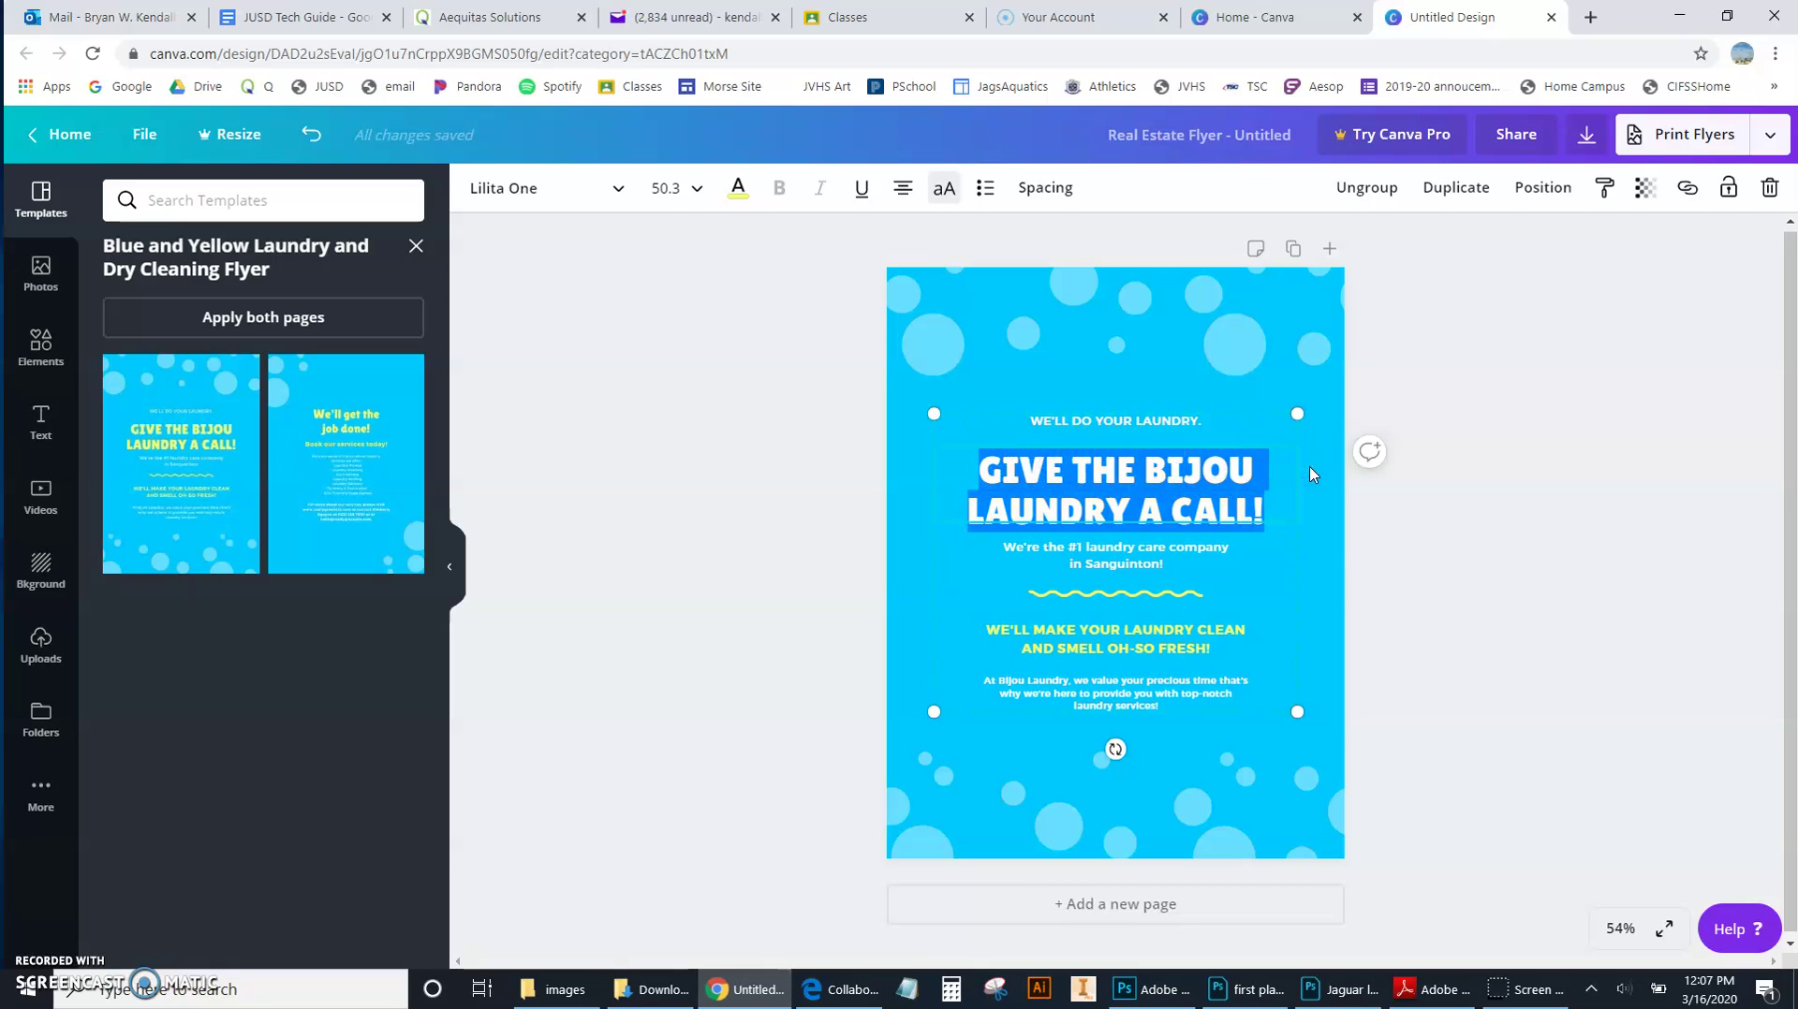
text(JURUPA V)
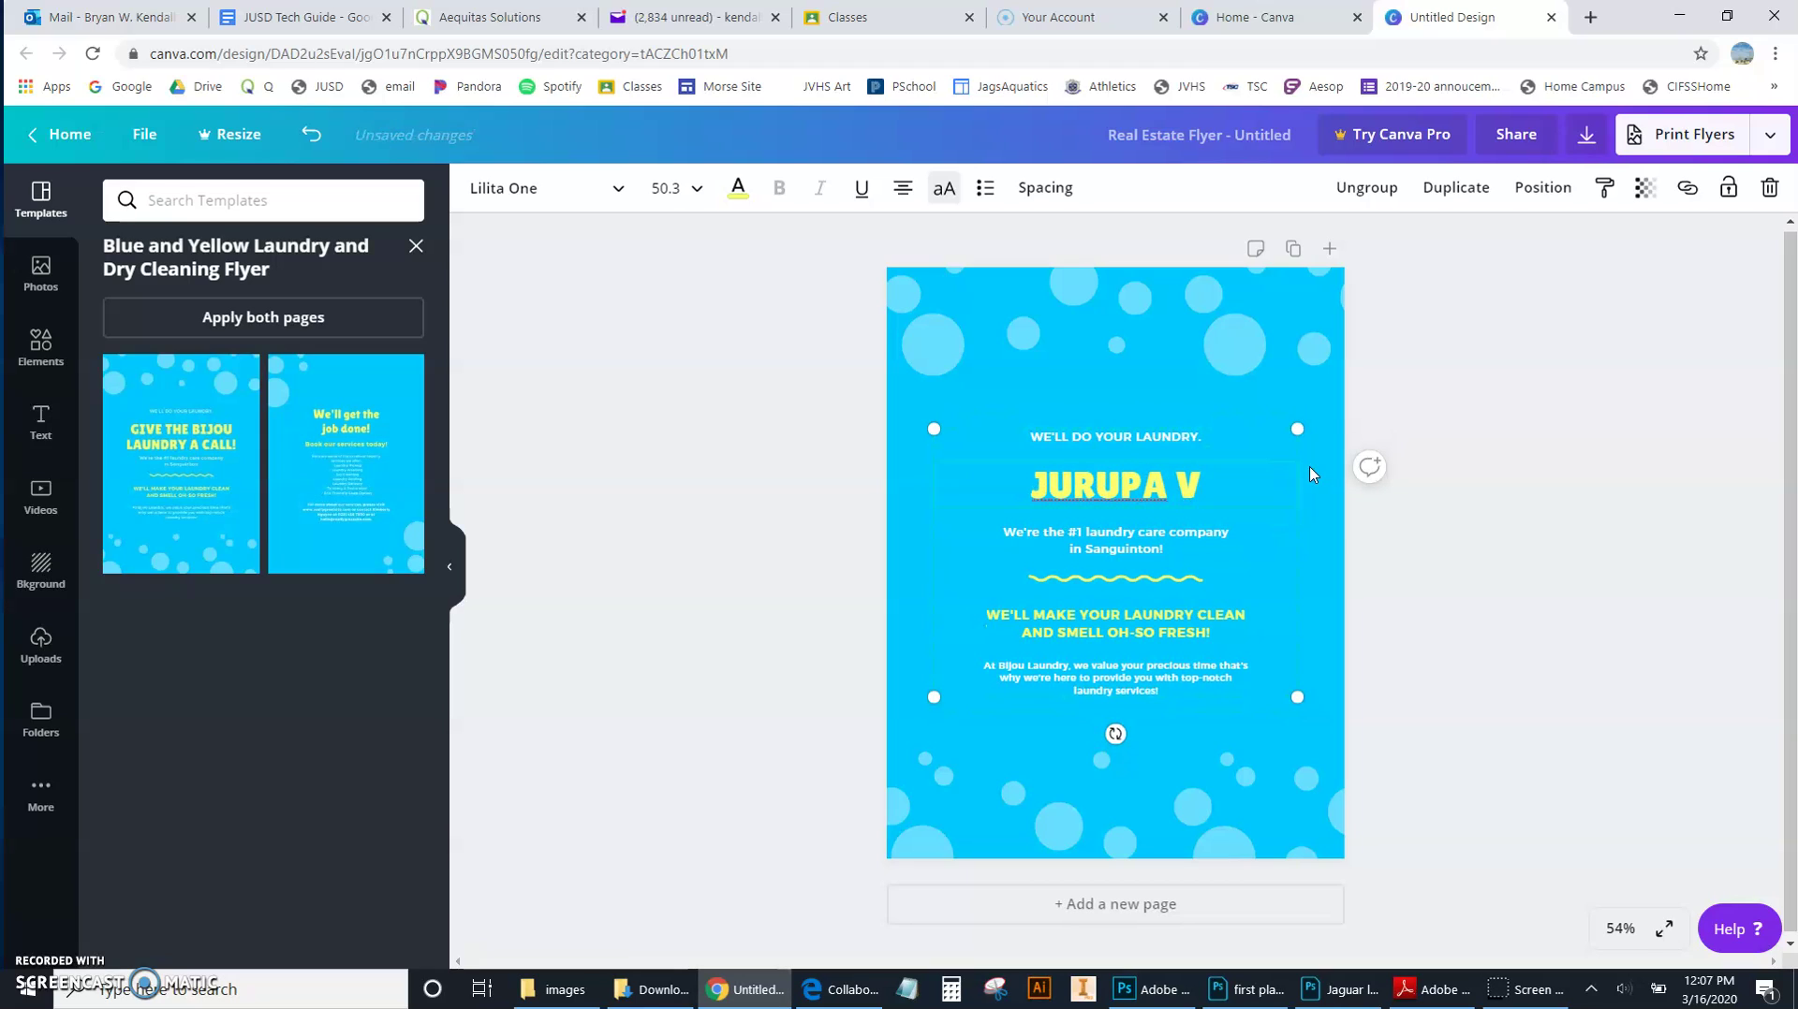
text(ALLEY)
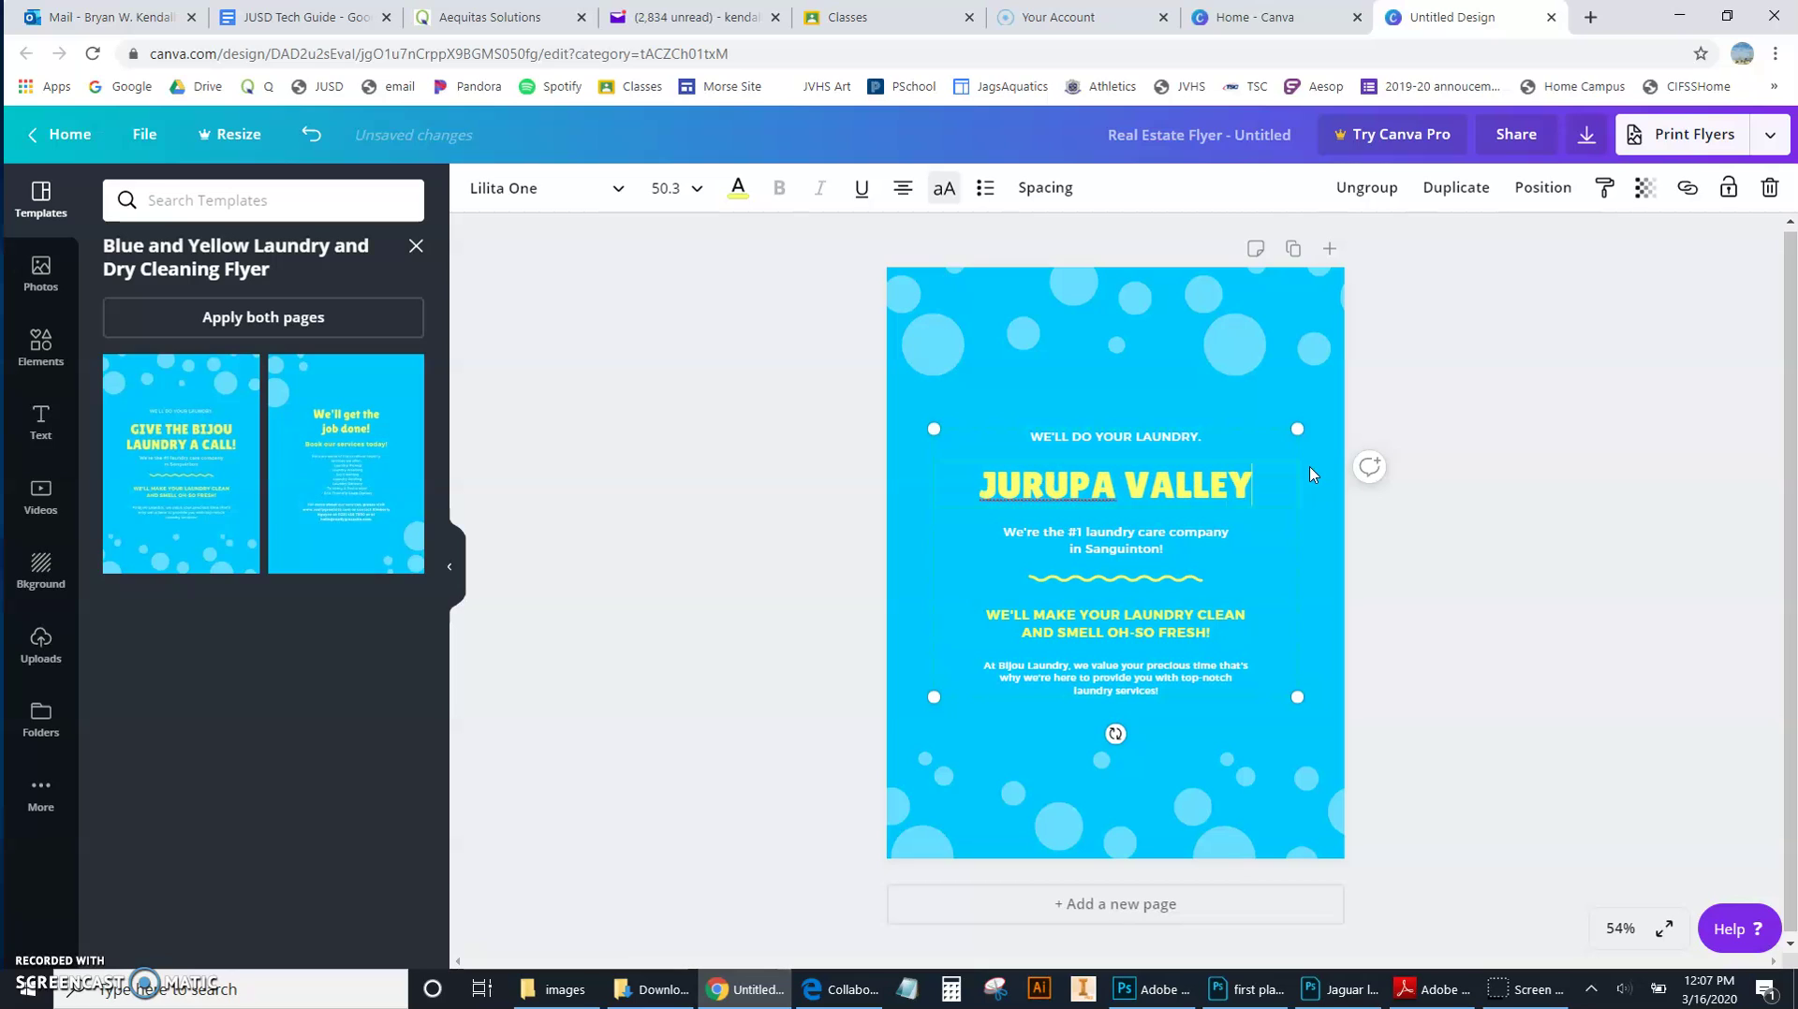
Step: Recolor the whole JURUPA VALLEY headline, including its first letter, with the dark blue default color
drag(1277, 454, 950, 491)
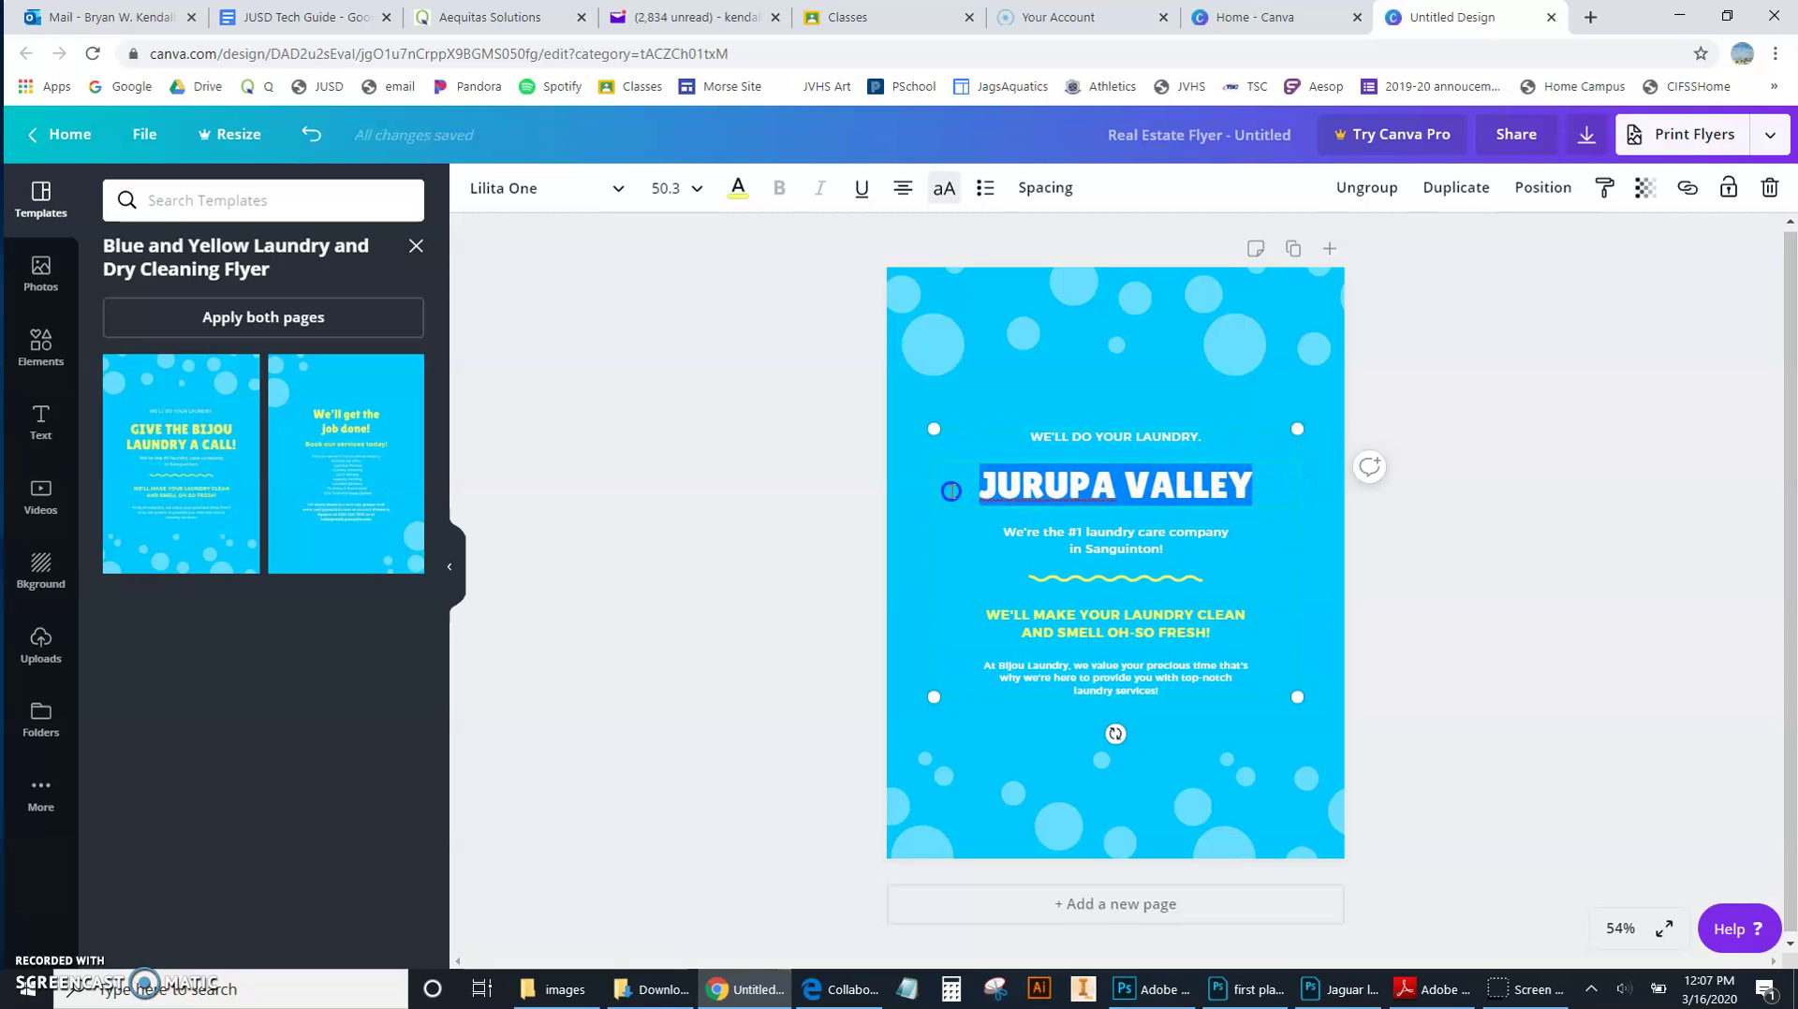
click(738, 189)
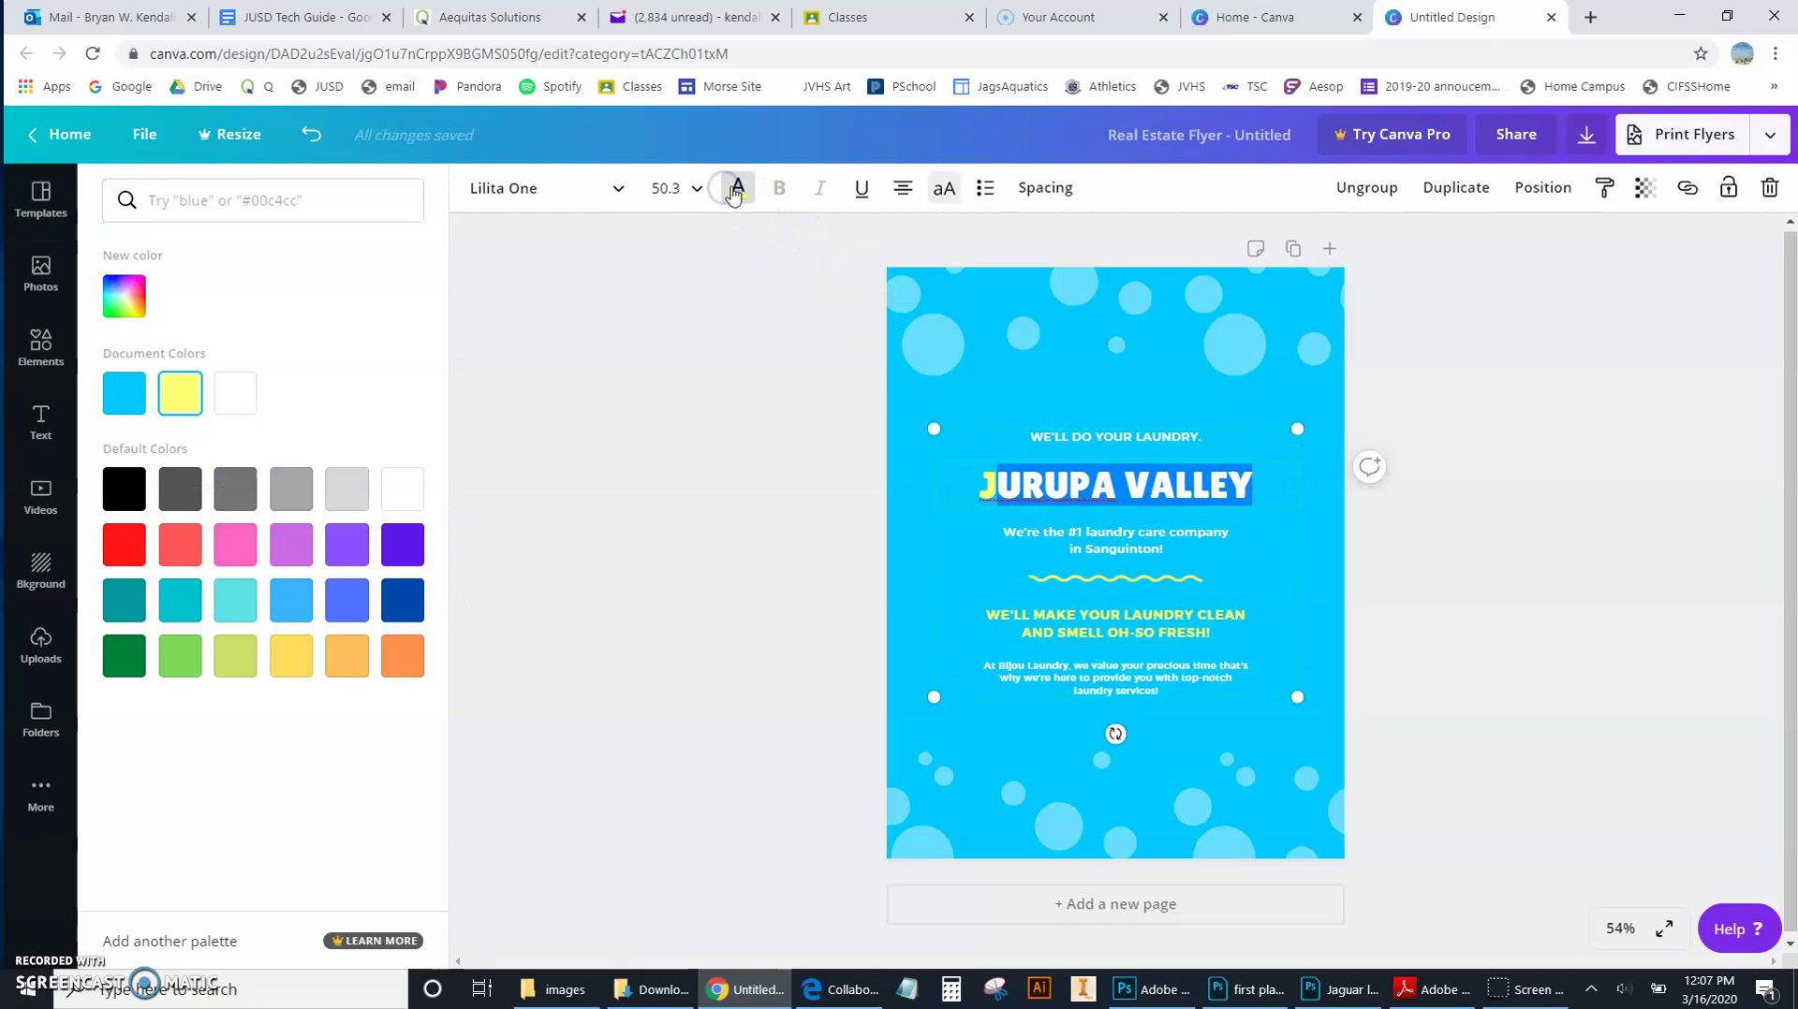
click(420, 596)
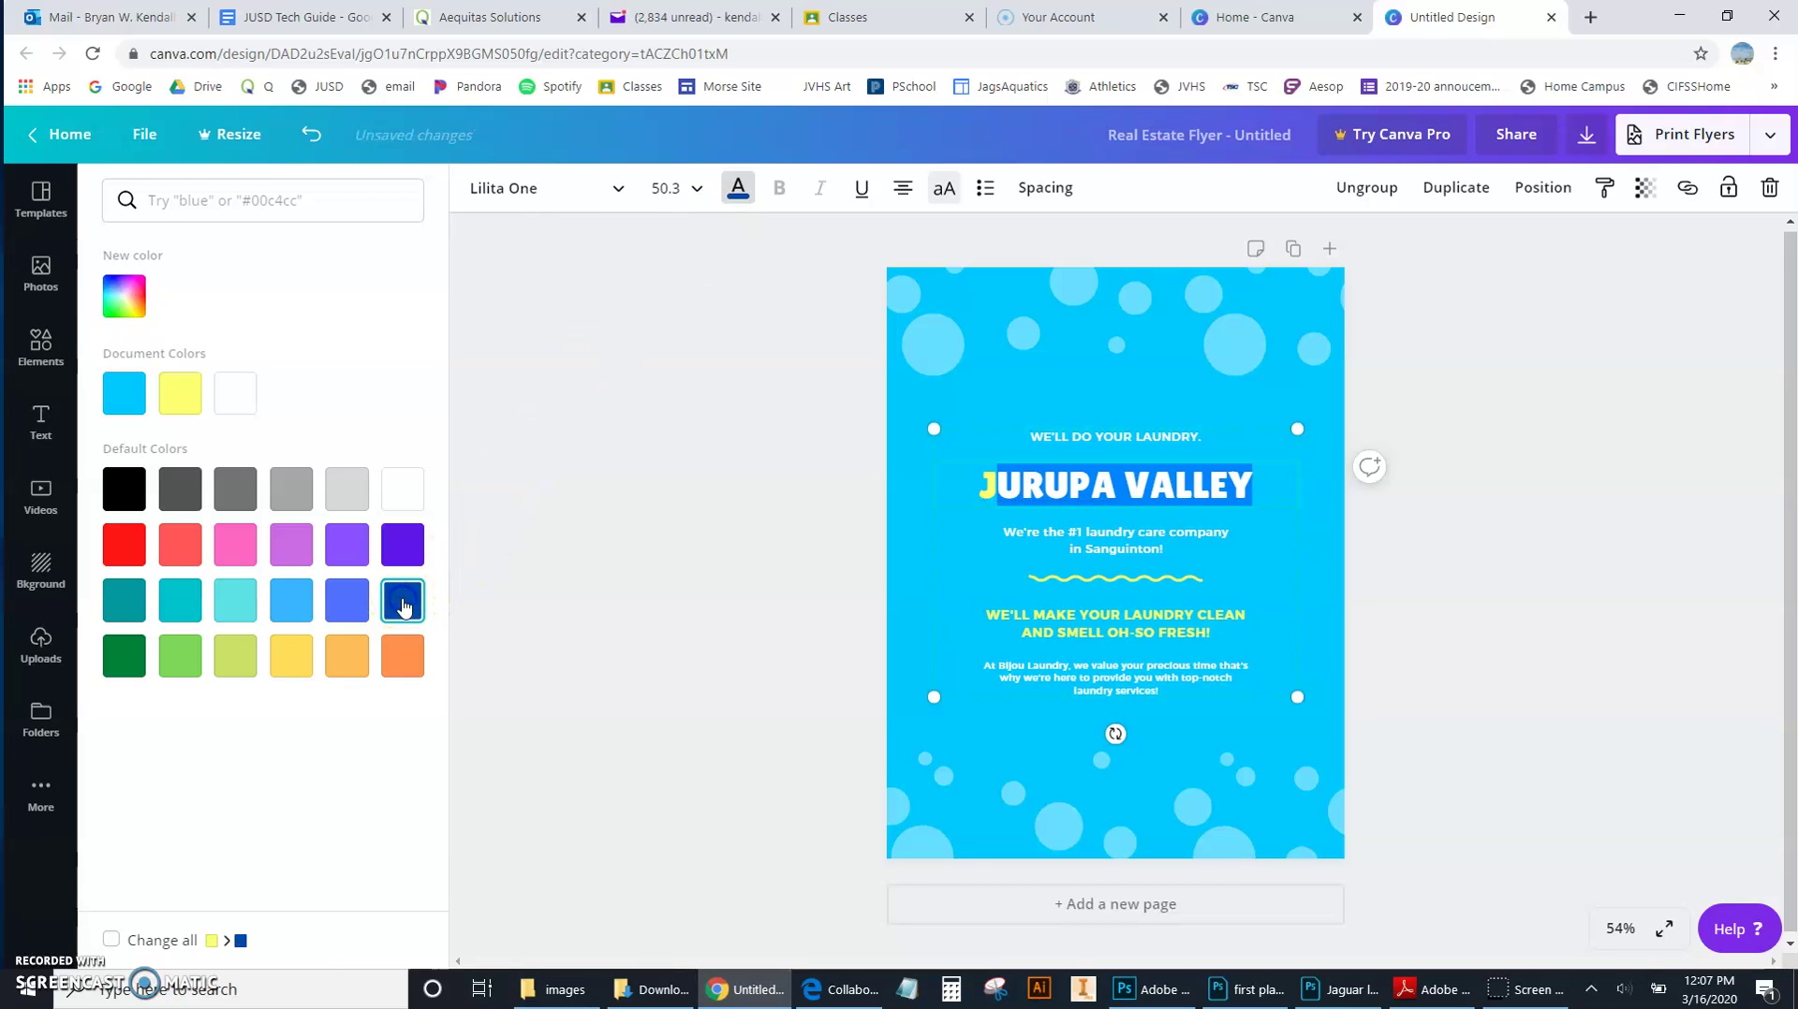
click(798, 546)
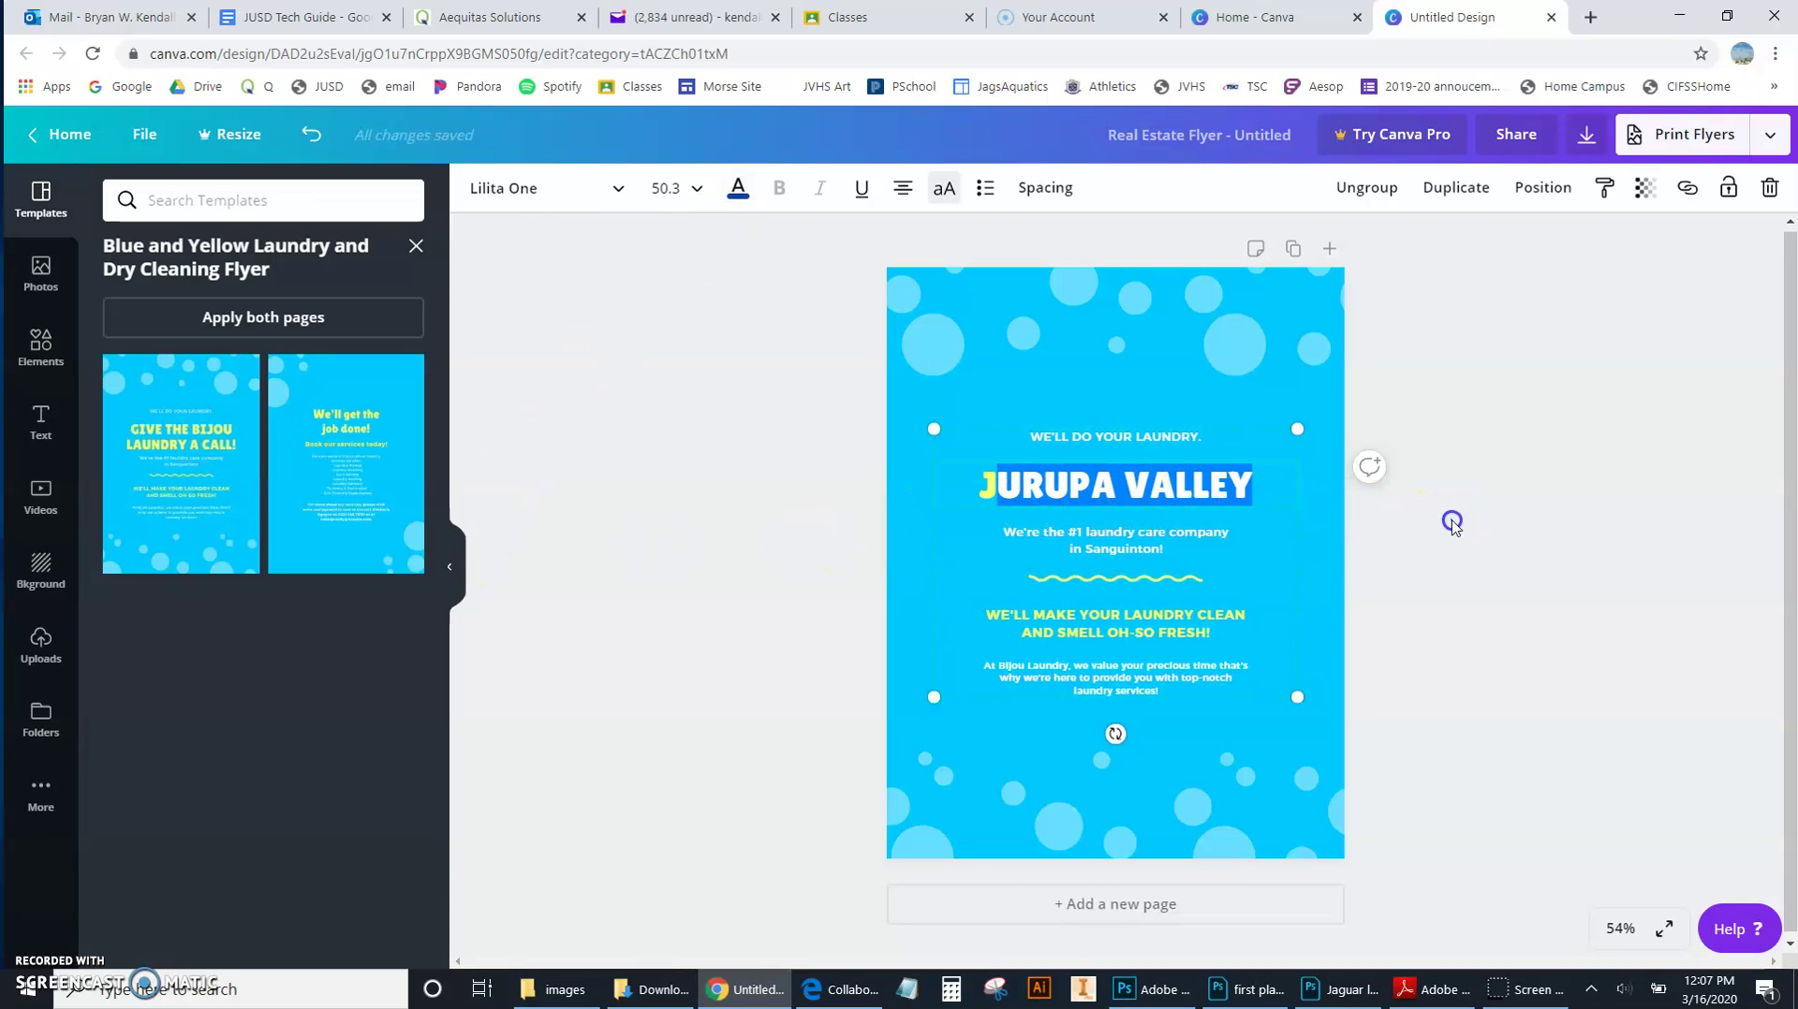
click(998, 480)
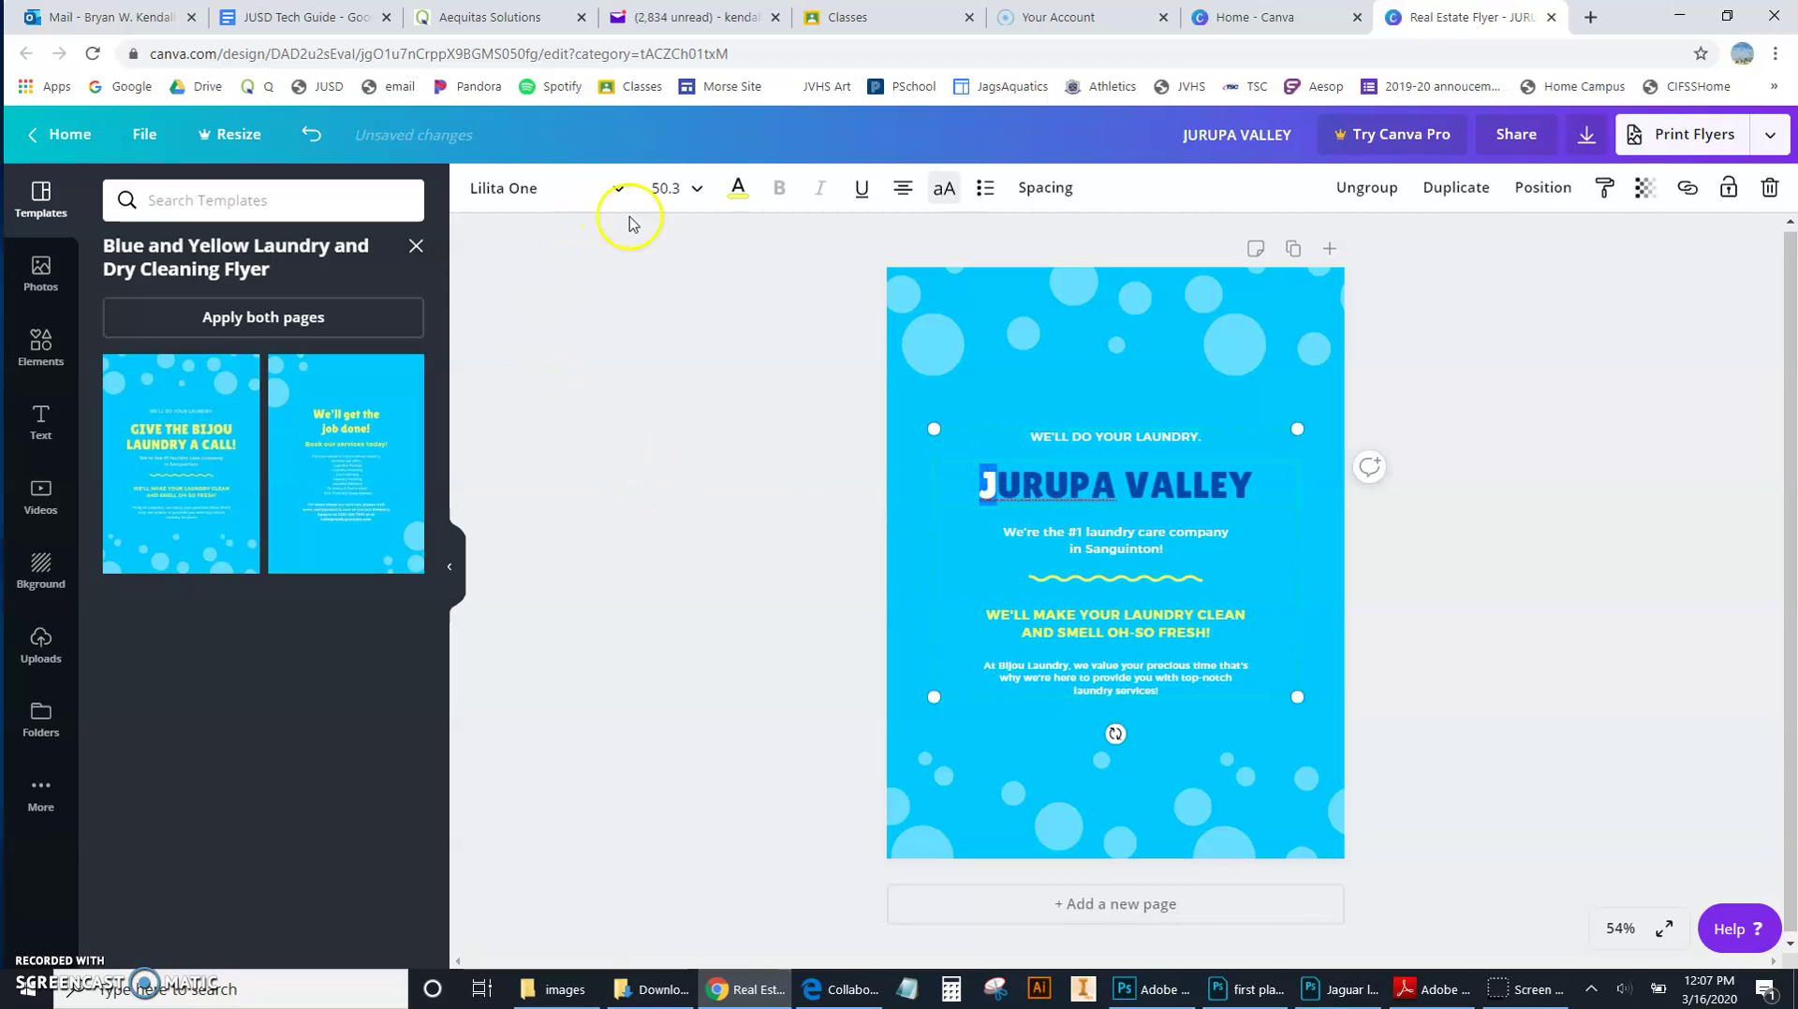
click(738, 190)
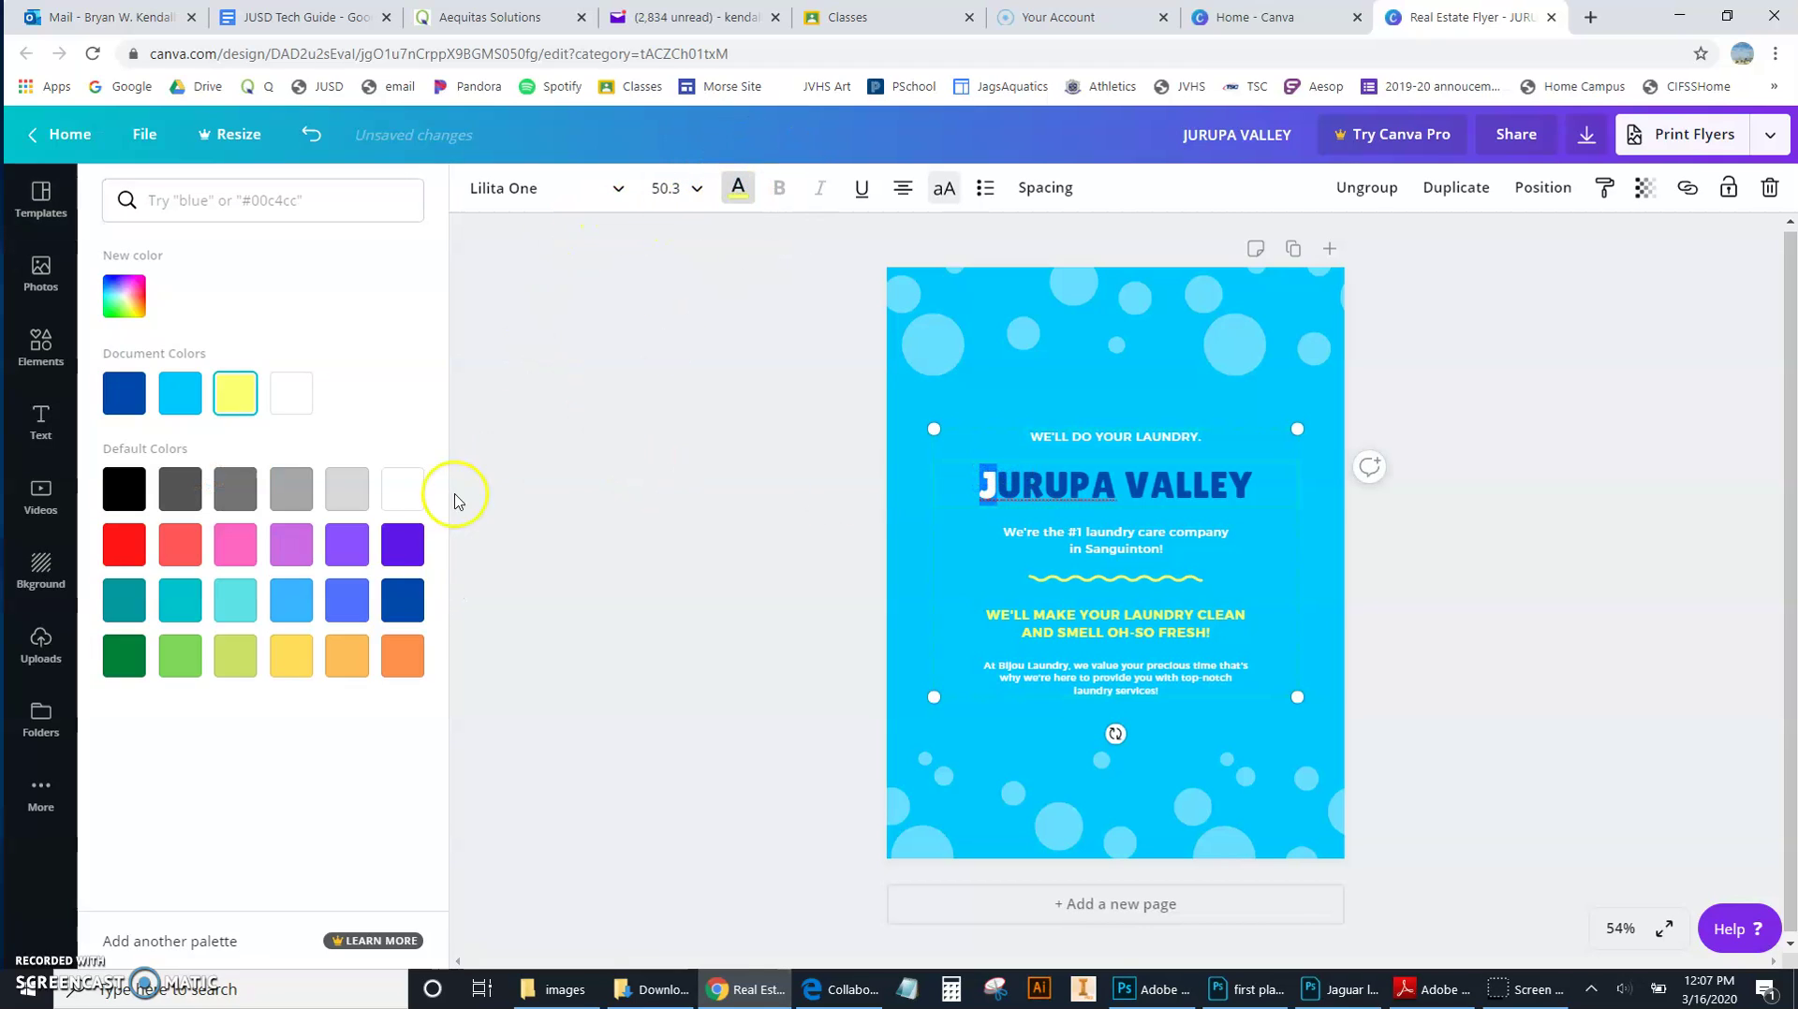
click(409, 602)
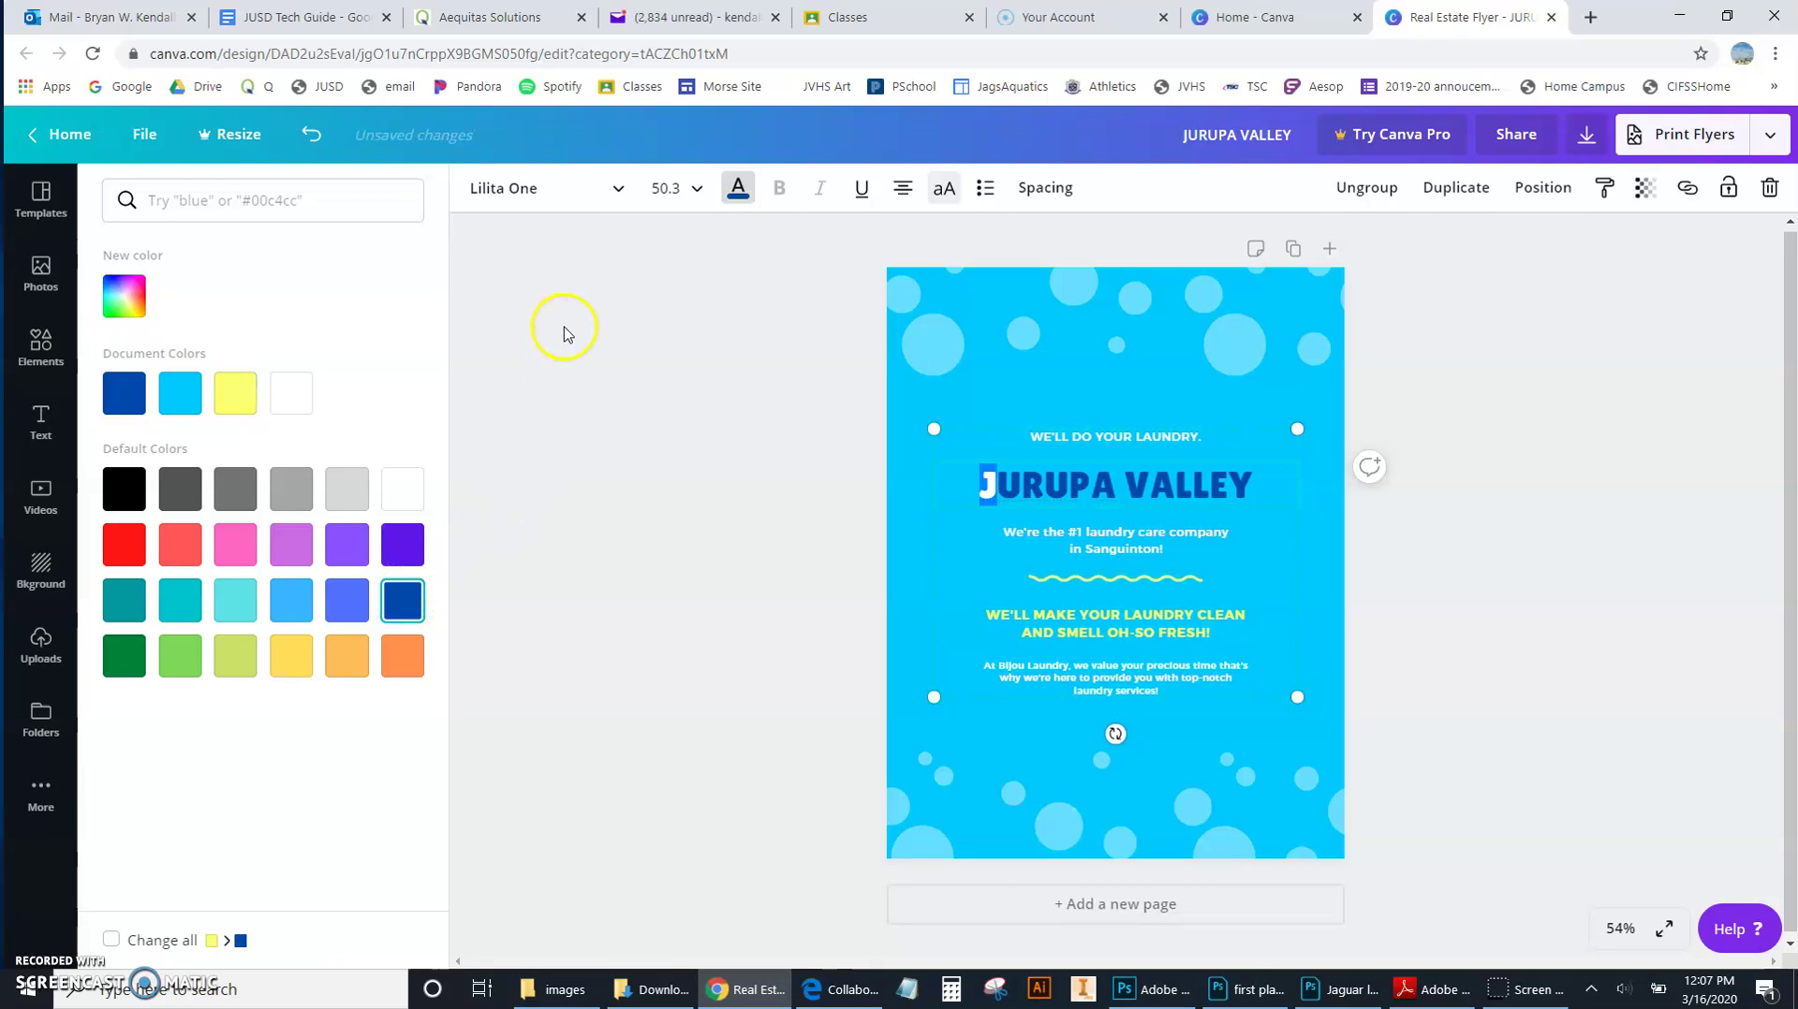
click(754, 480)
Step: Look over the fonts available for the JURUPA VALLEY headline without changing the current one
click(1053, 489)
click(562, 194)
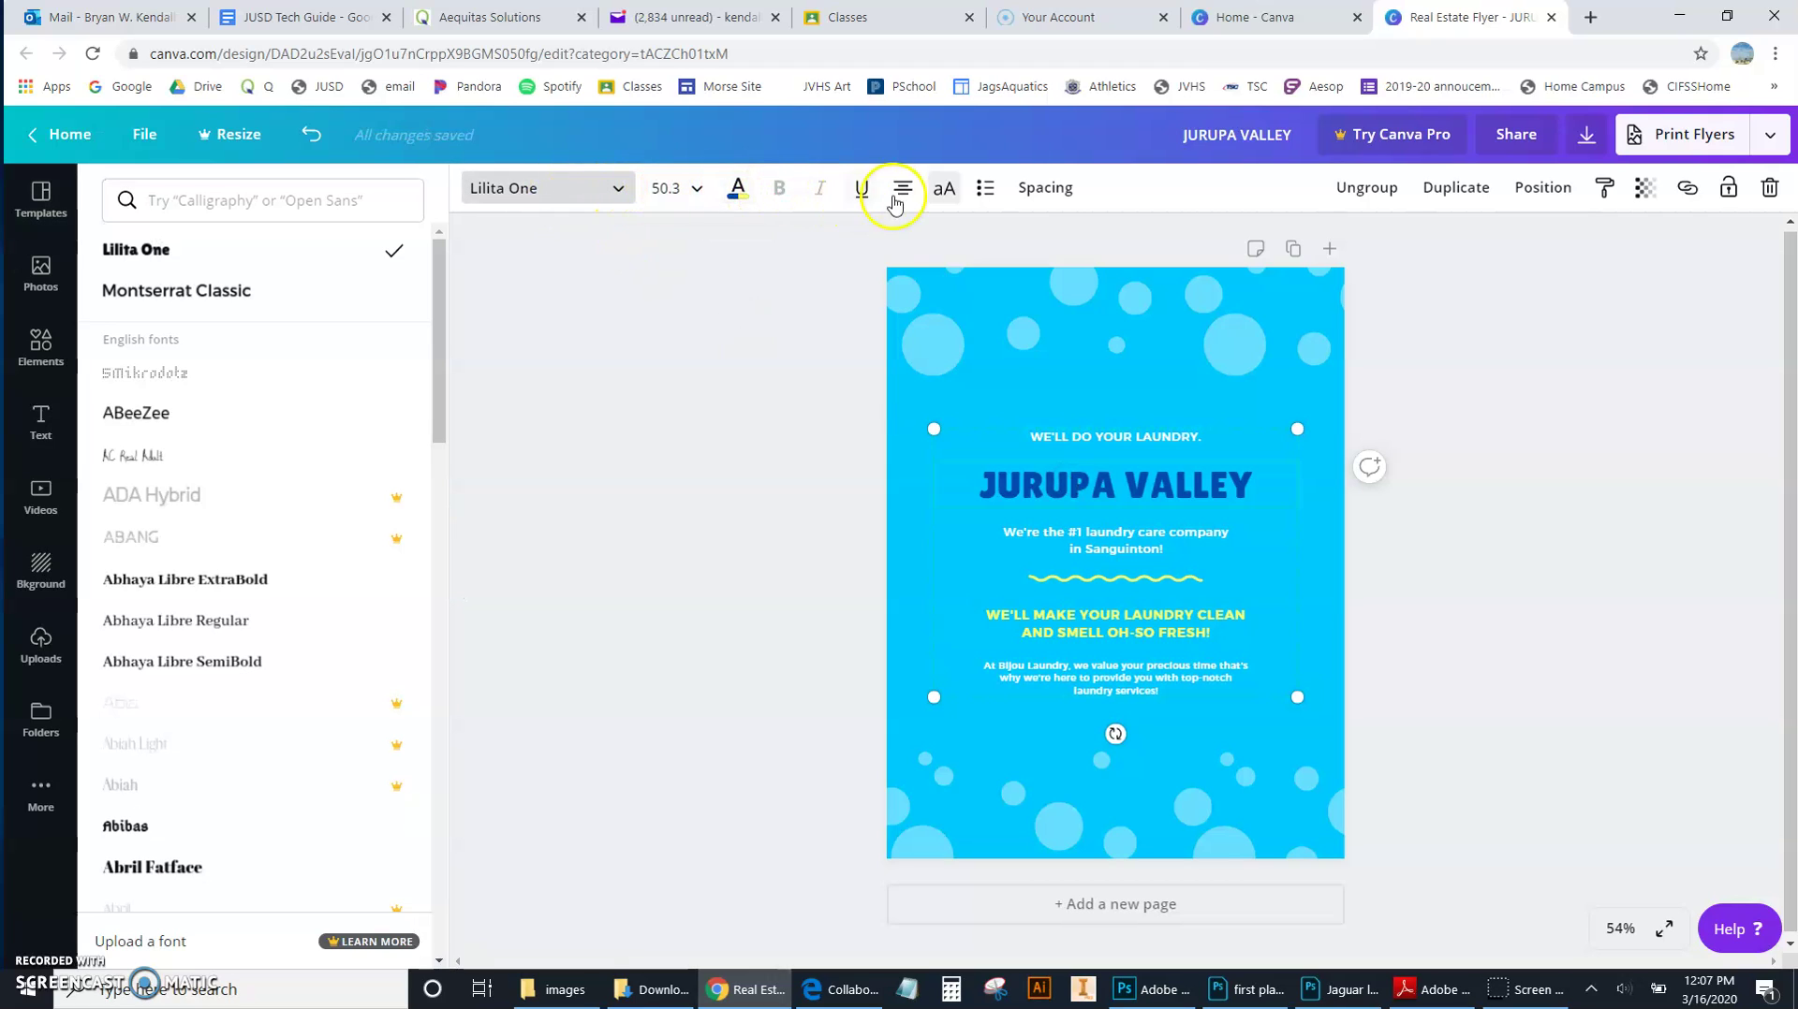
key(Escape)
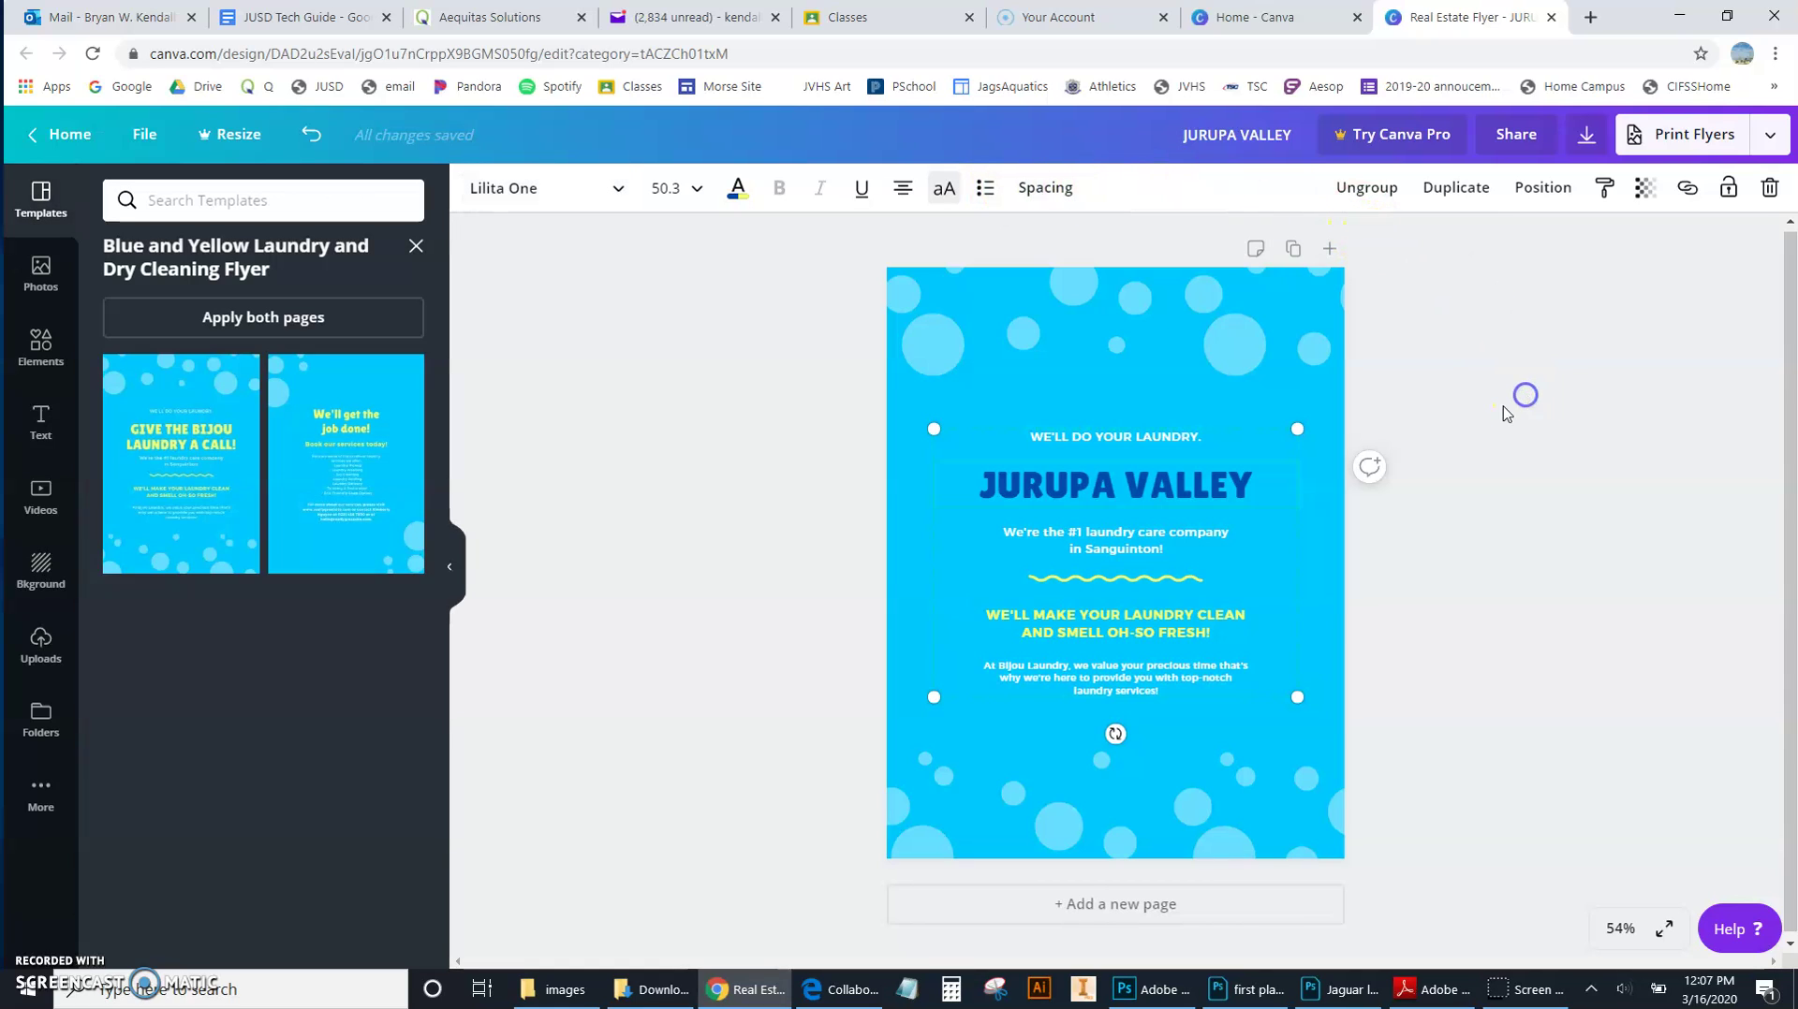
Step: Recolor the wavy divider line below the headline with the dark blue default color
click(1125, 580)
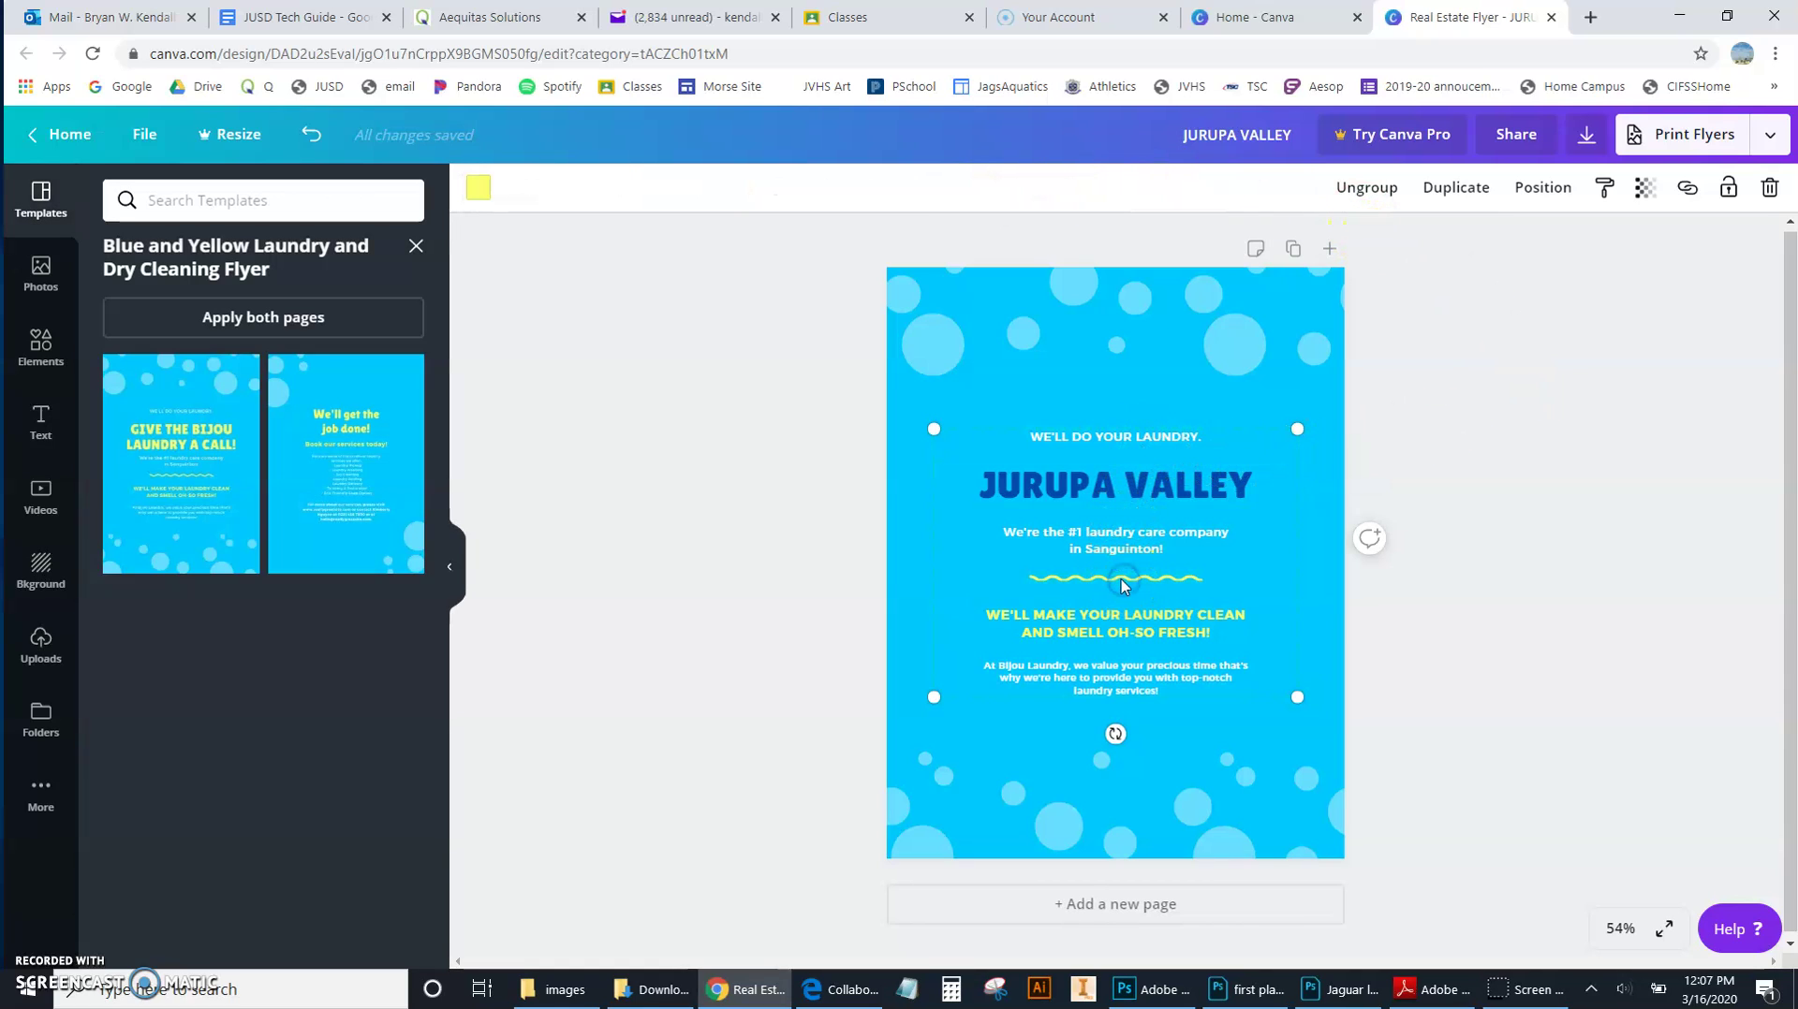
click(477, 190)
click(416, 598)
click(628, 681)
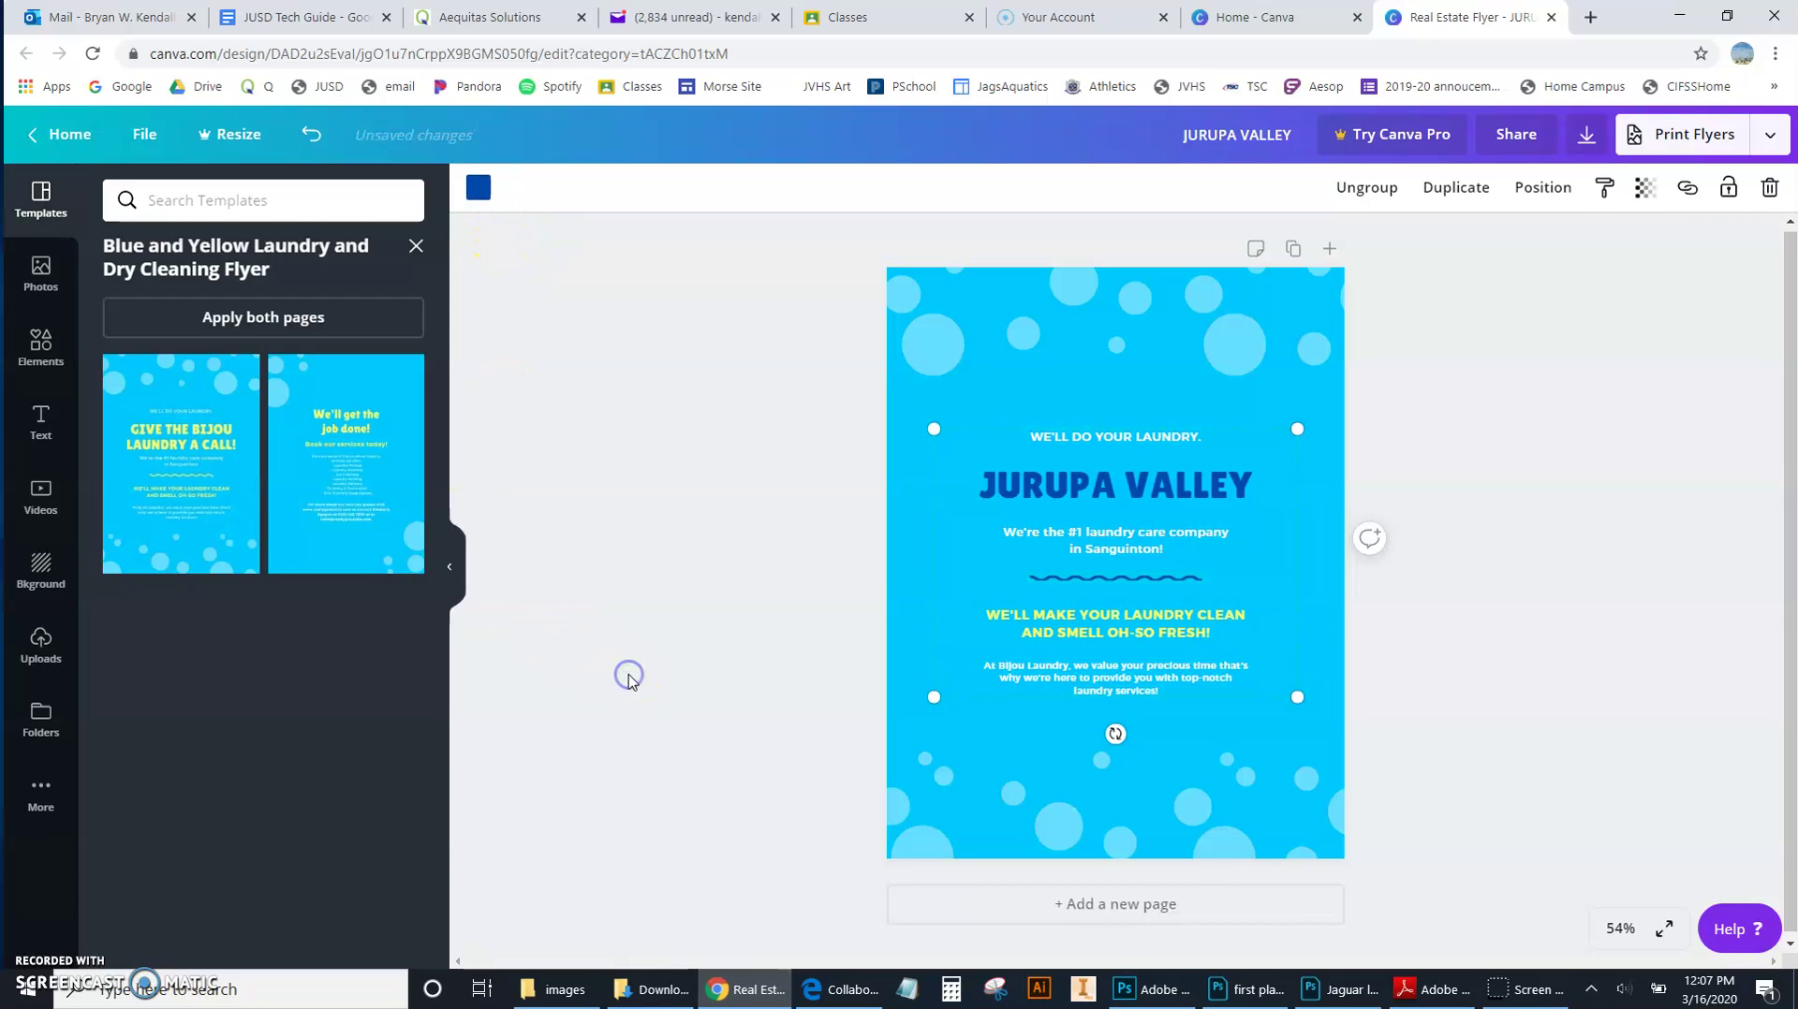
Step: Recolor the middle bubble cluster at the flyer's lower edge, using dark blue for its first color and light gray for its second
click(1074, 823)
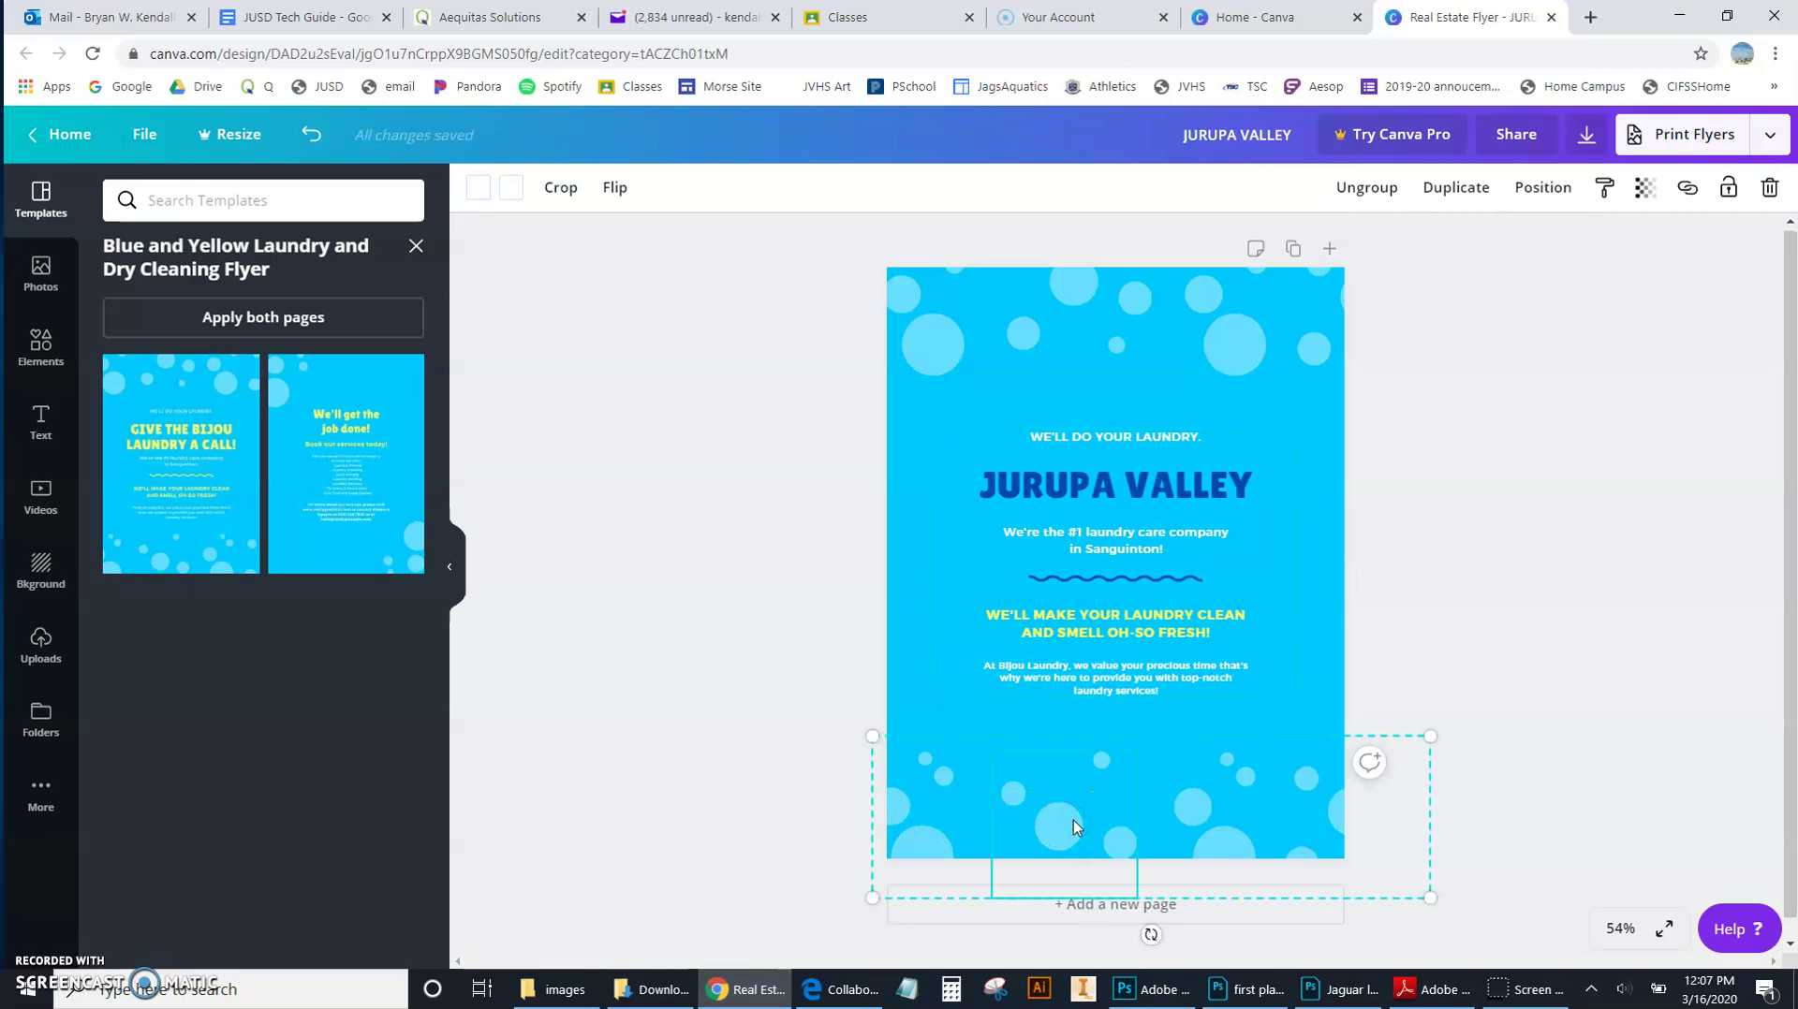
click(1070, 832)
double_click(1062, 826)
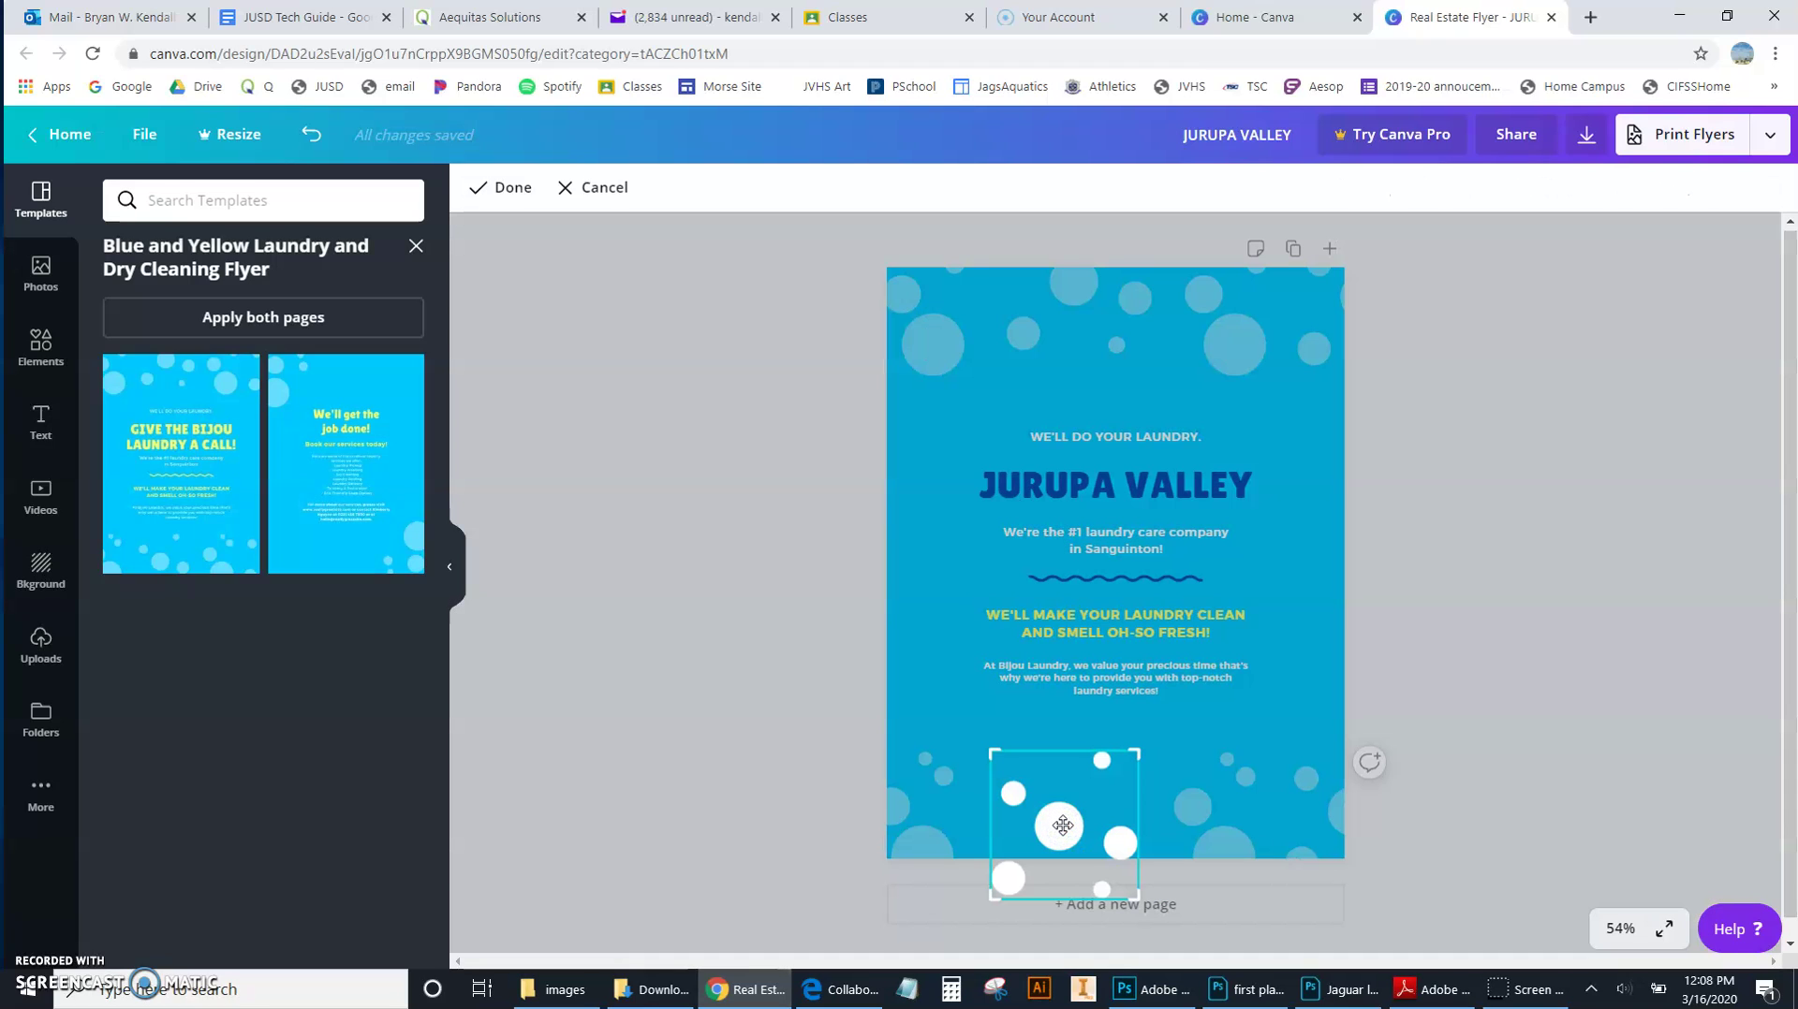
right_click(1063, 828)
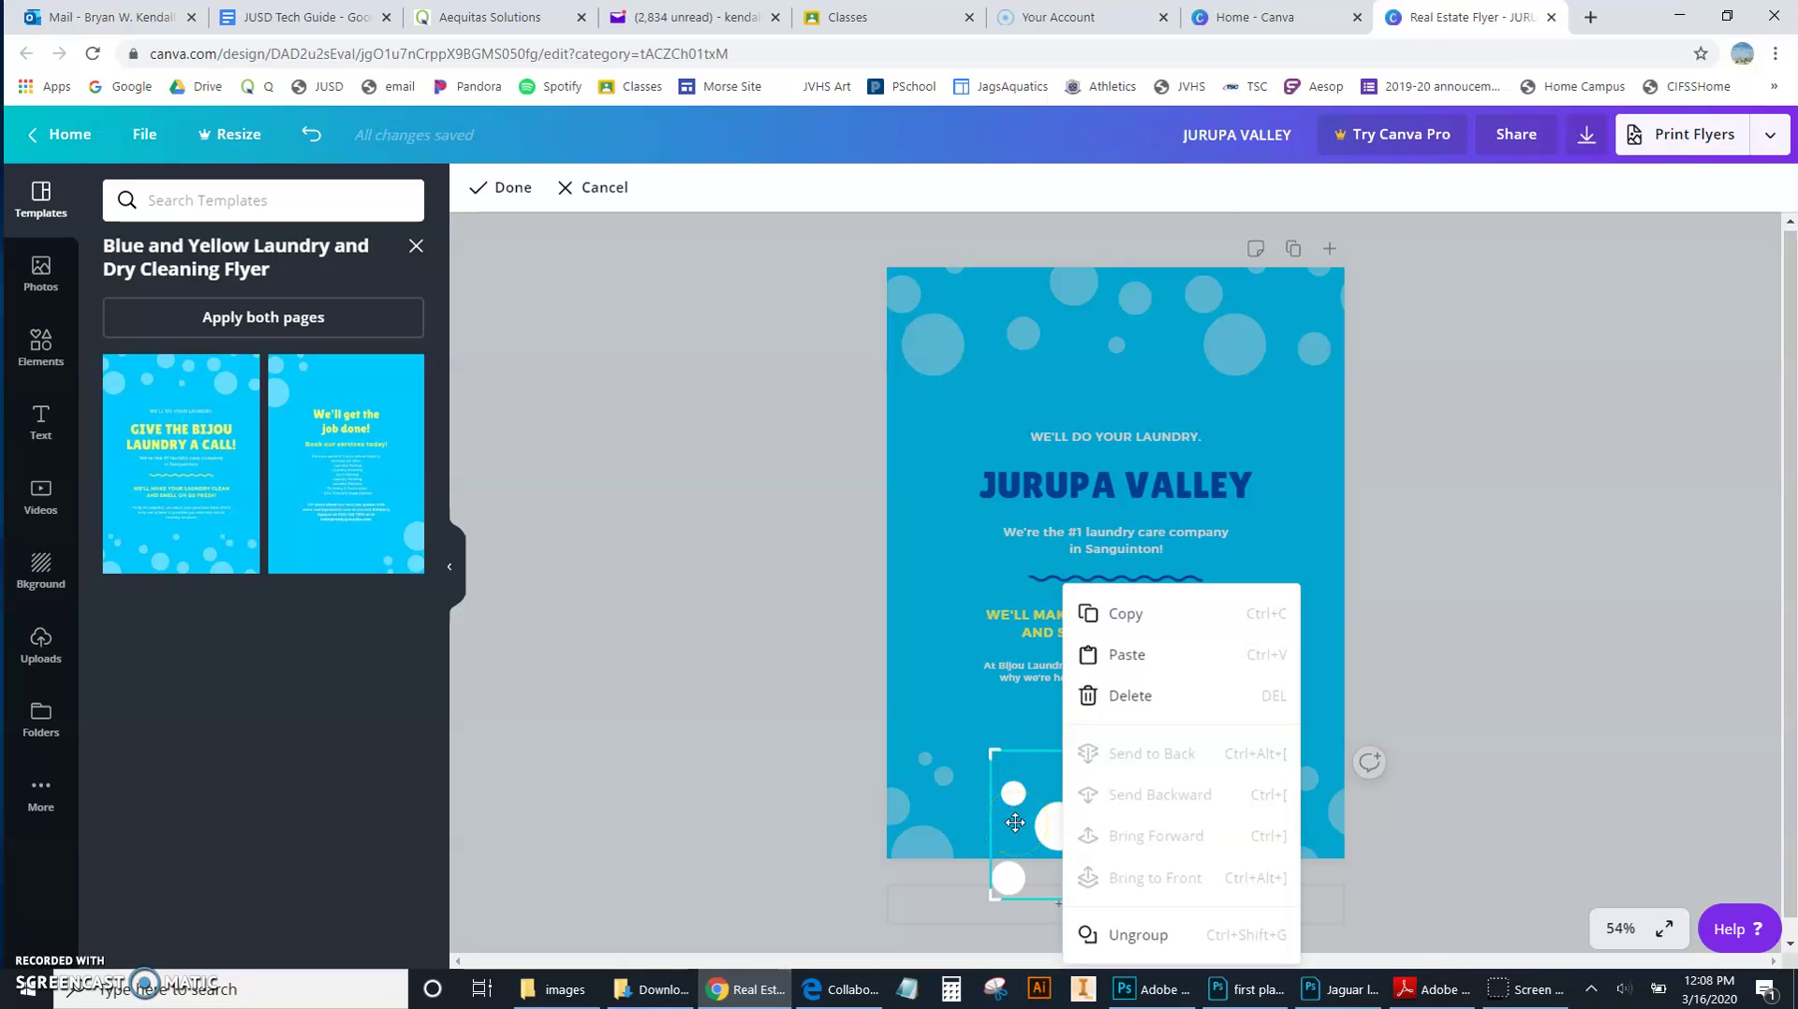
click(824, 794)
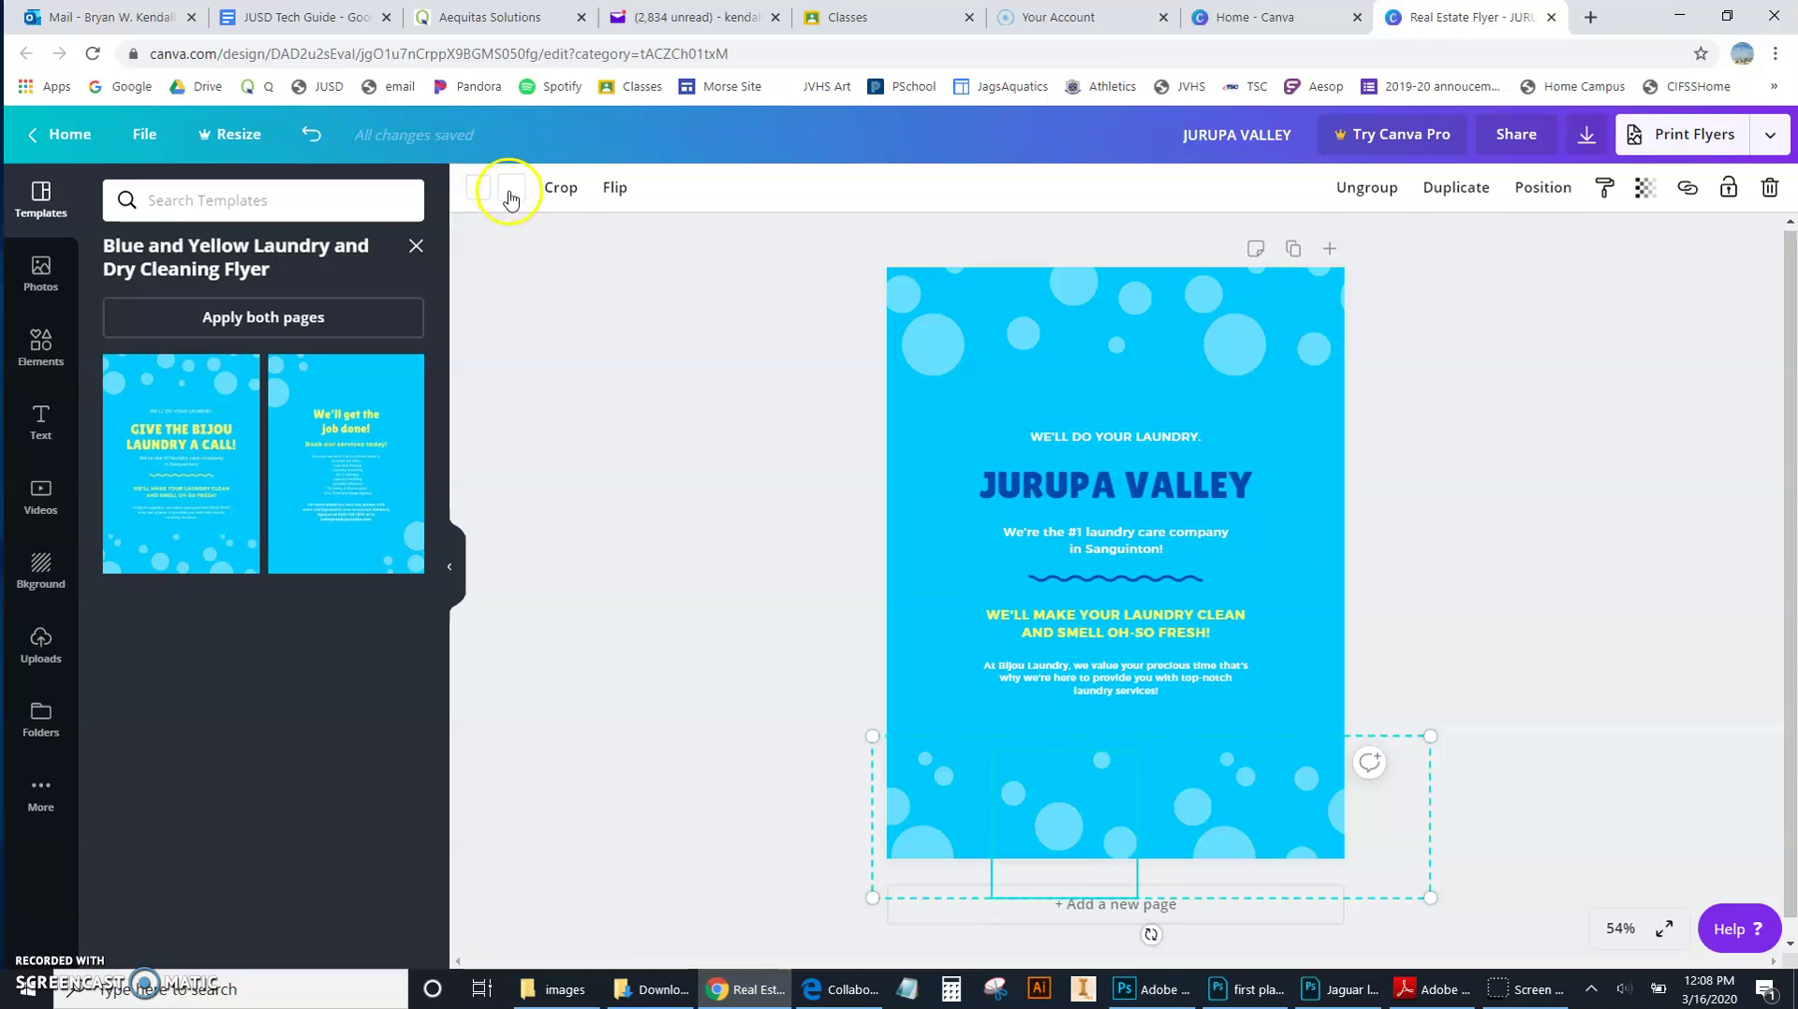
click(478, 188)
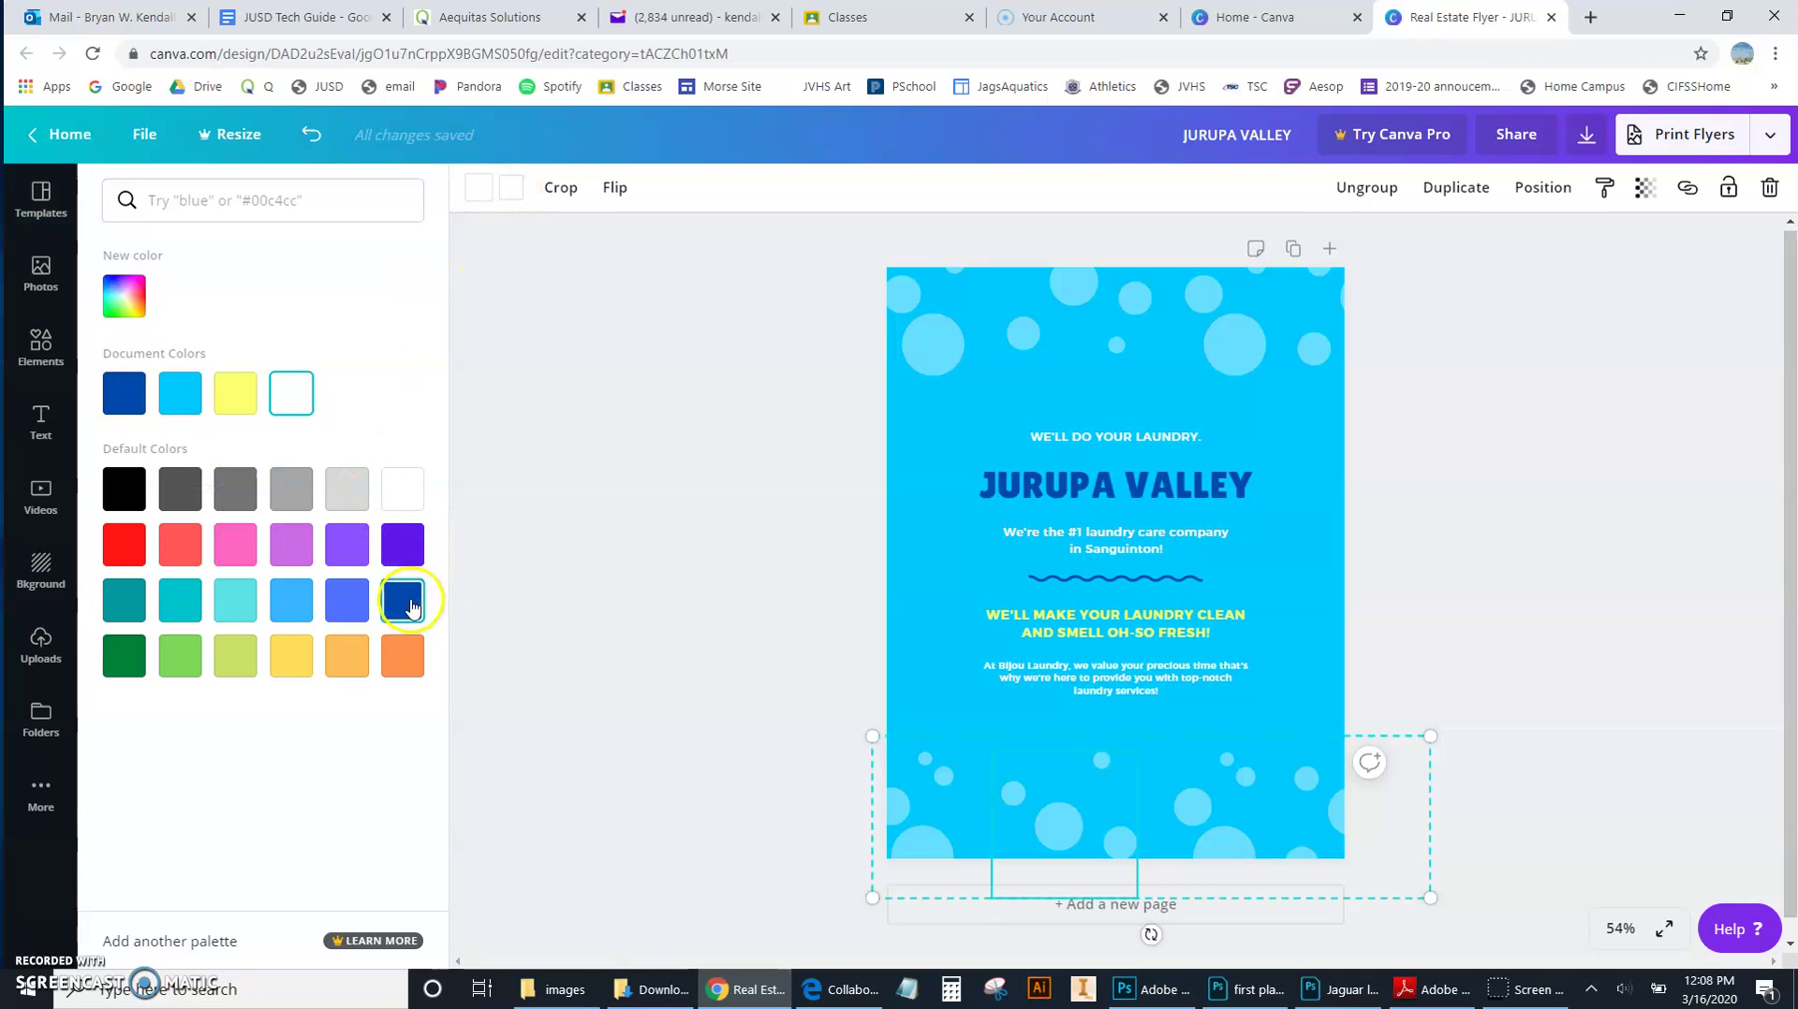
click(412, 607)
click(513, 187)
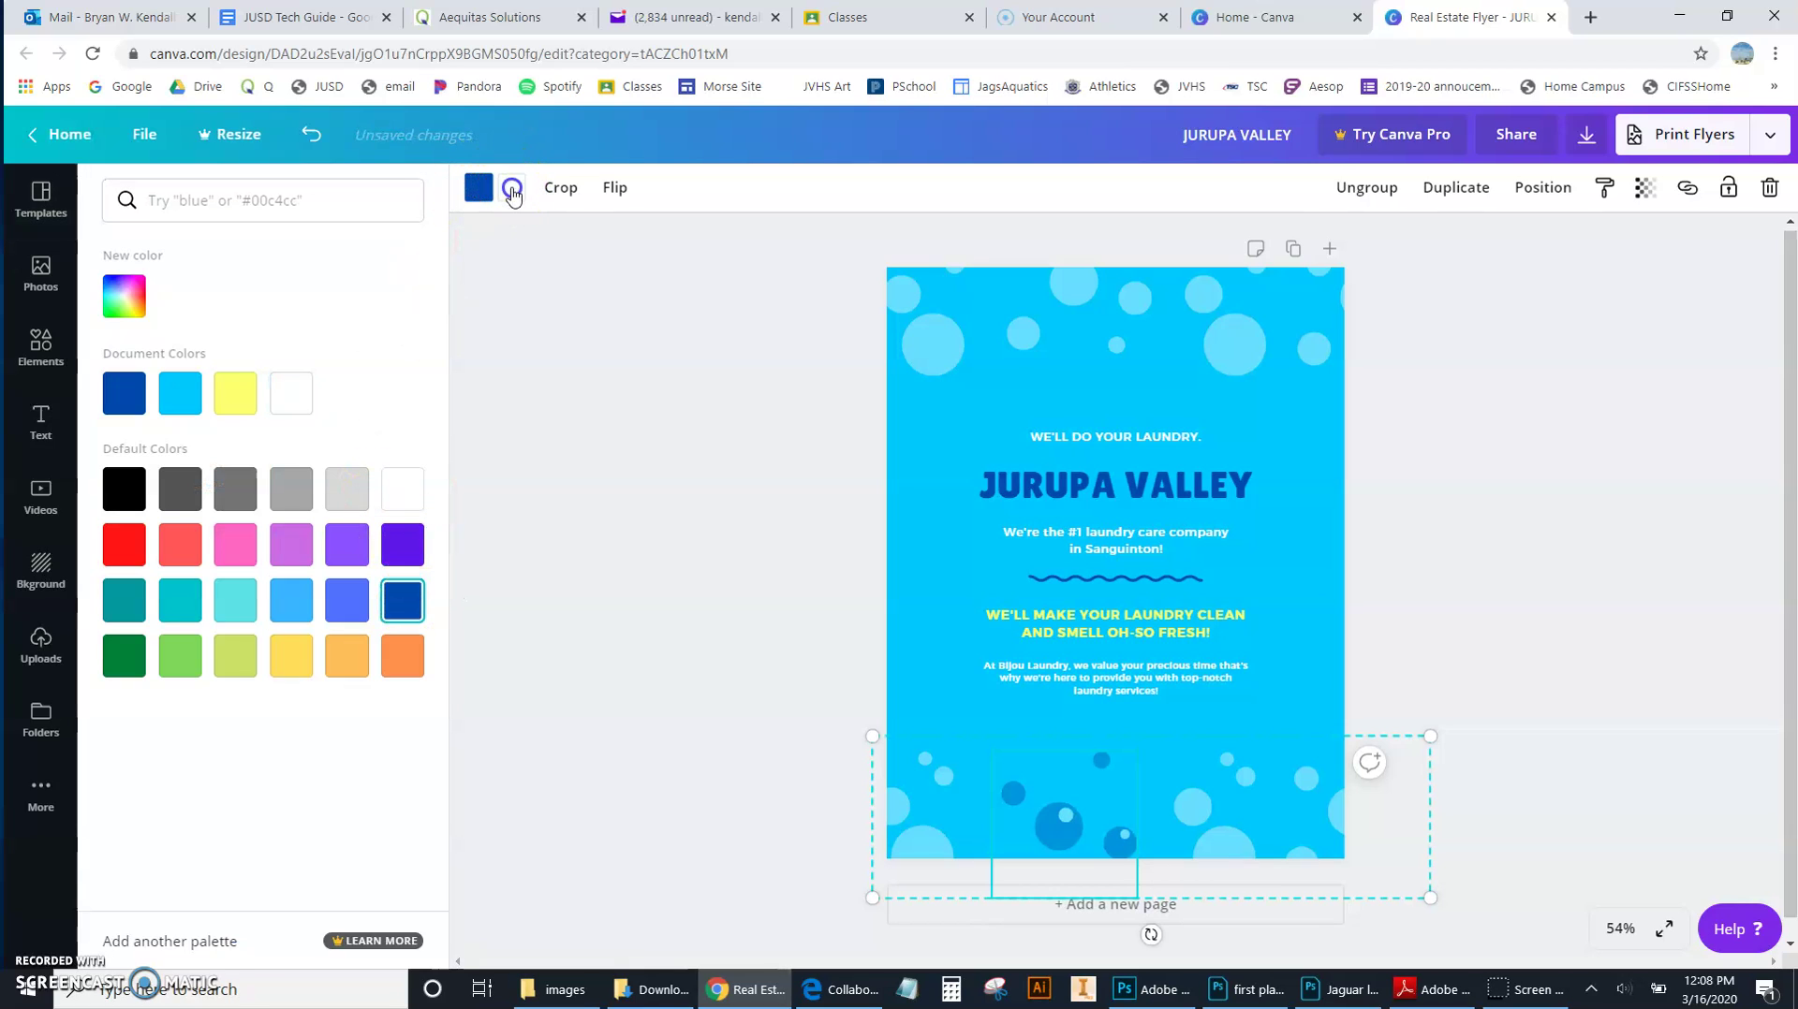
click(353, 493)
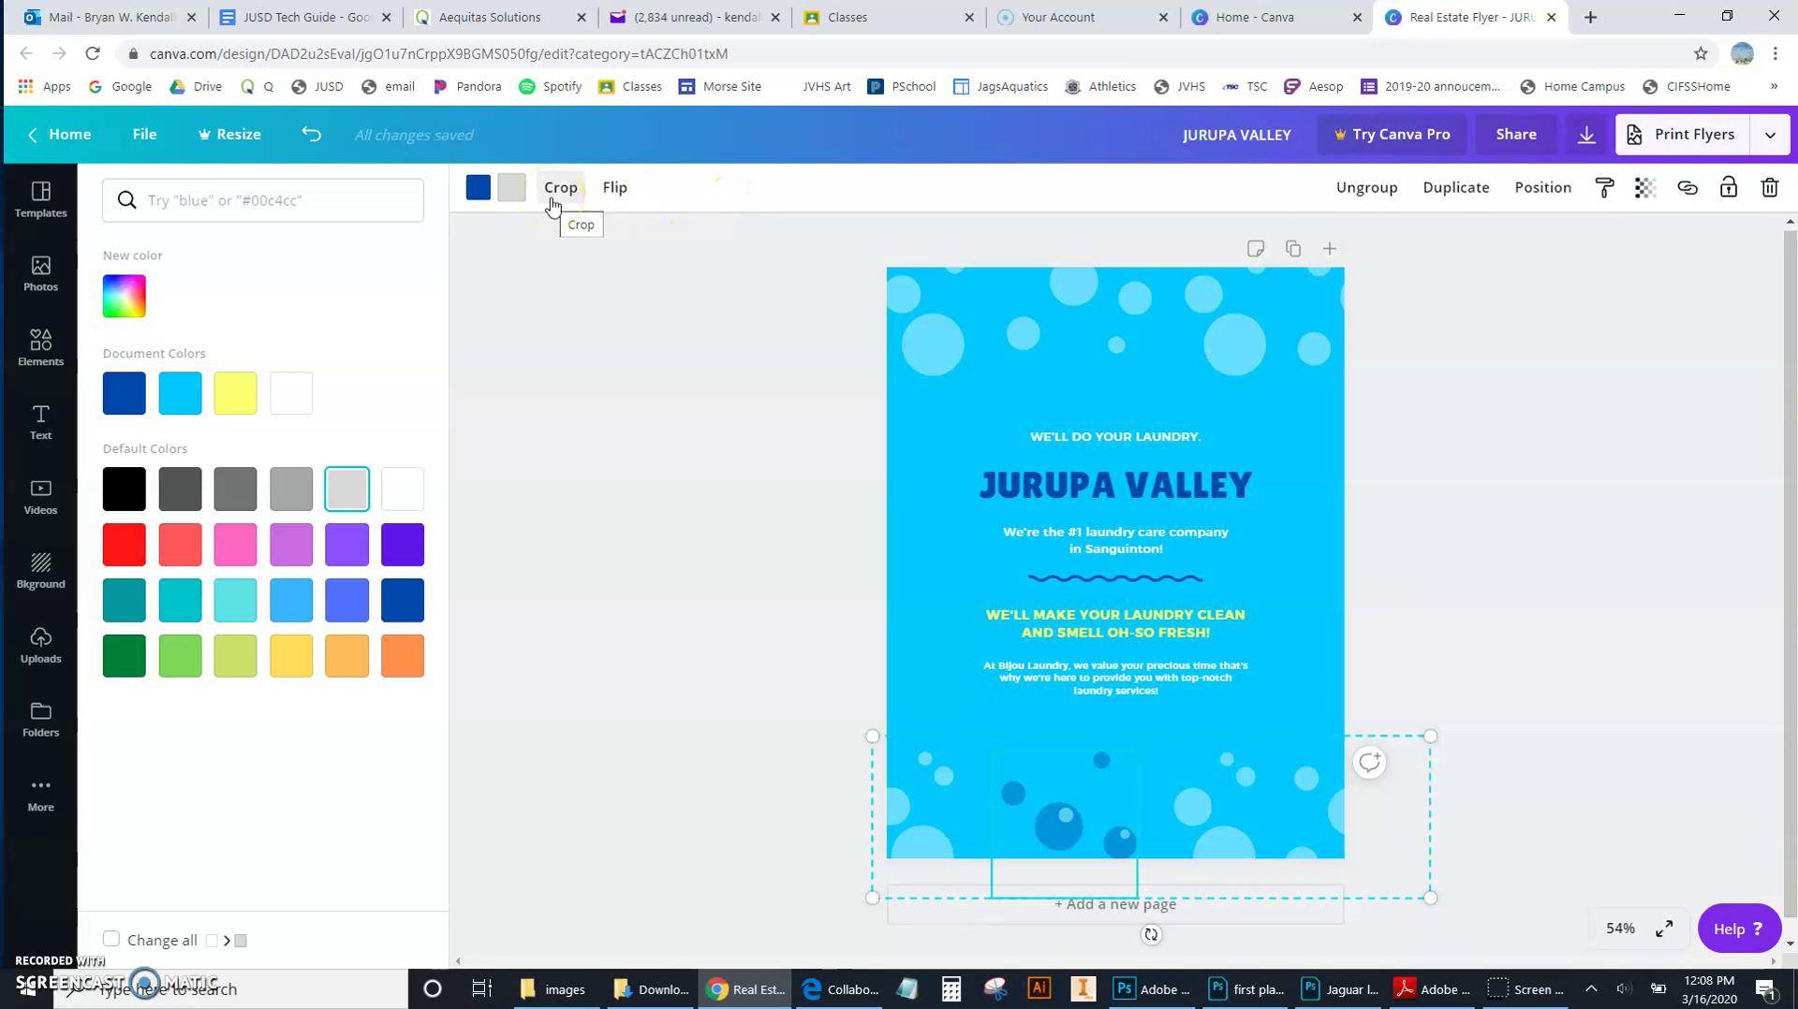
Step: Set the transparency of the recolored middle bubble cluster to 36
click(629, 192)
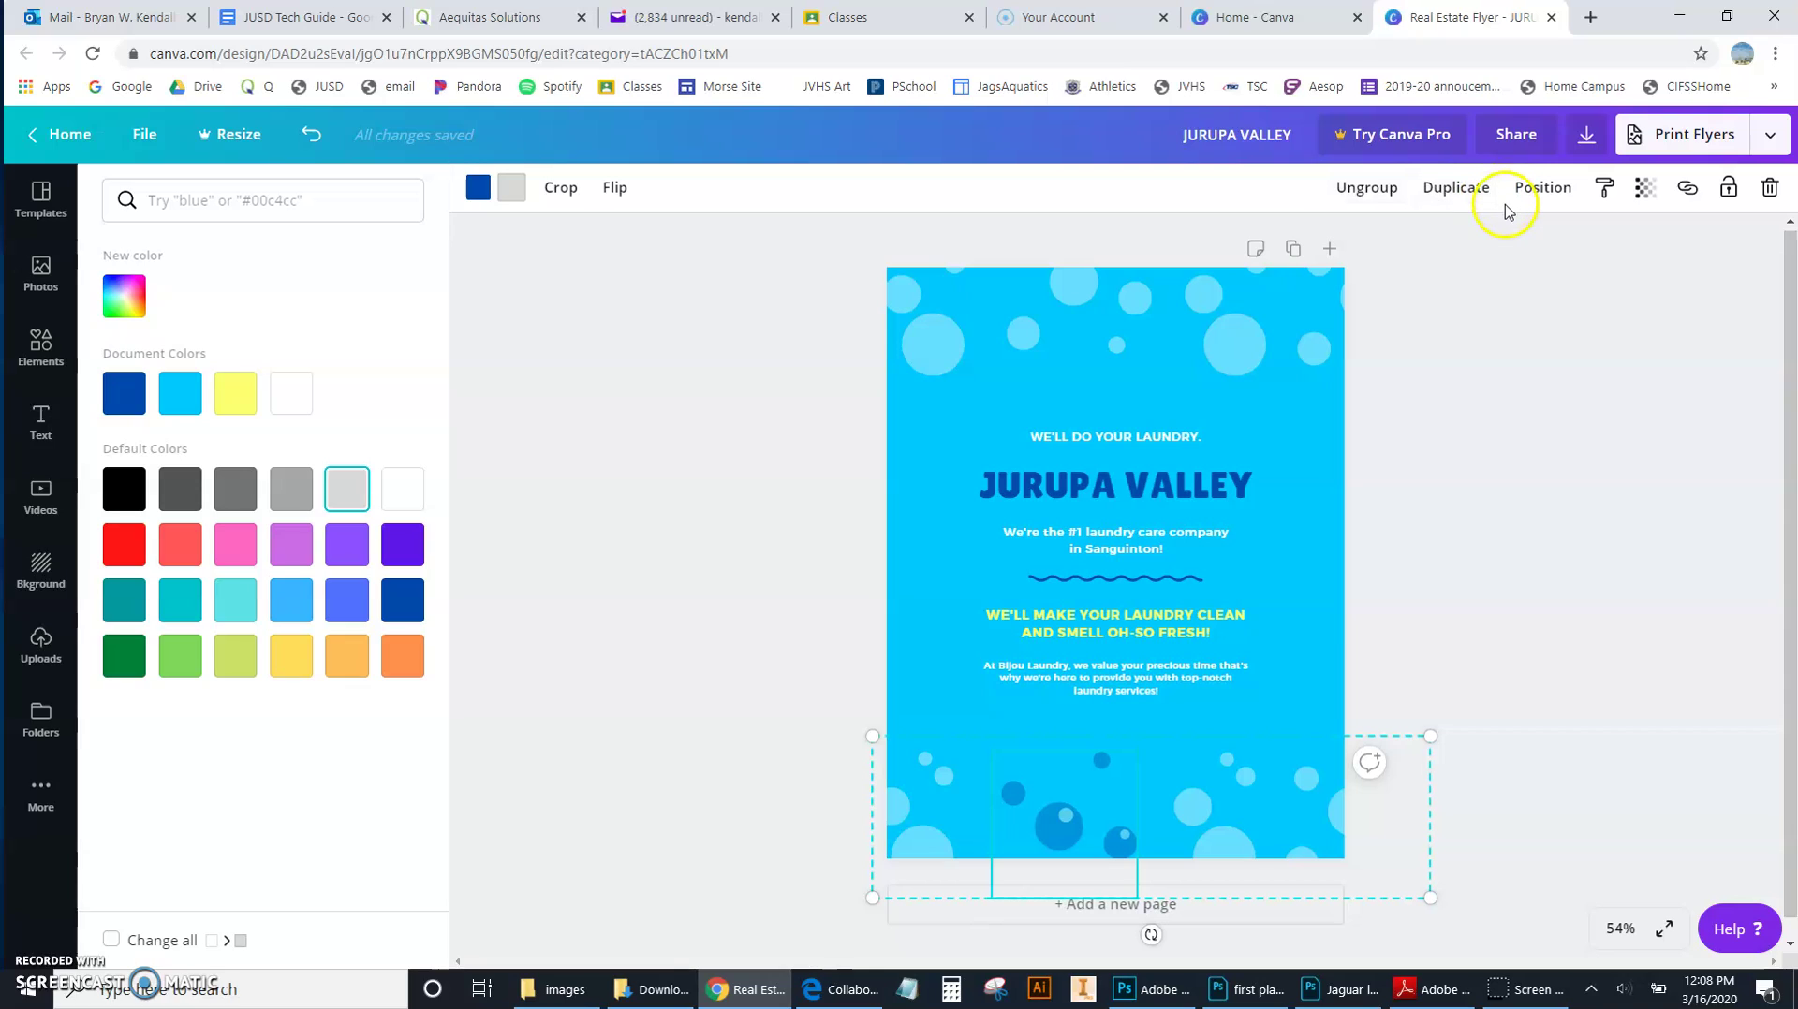
click(1650, 190)
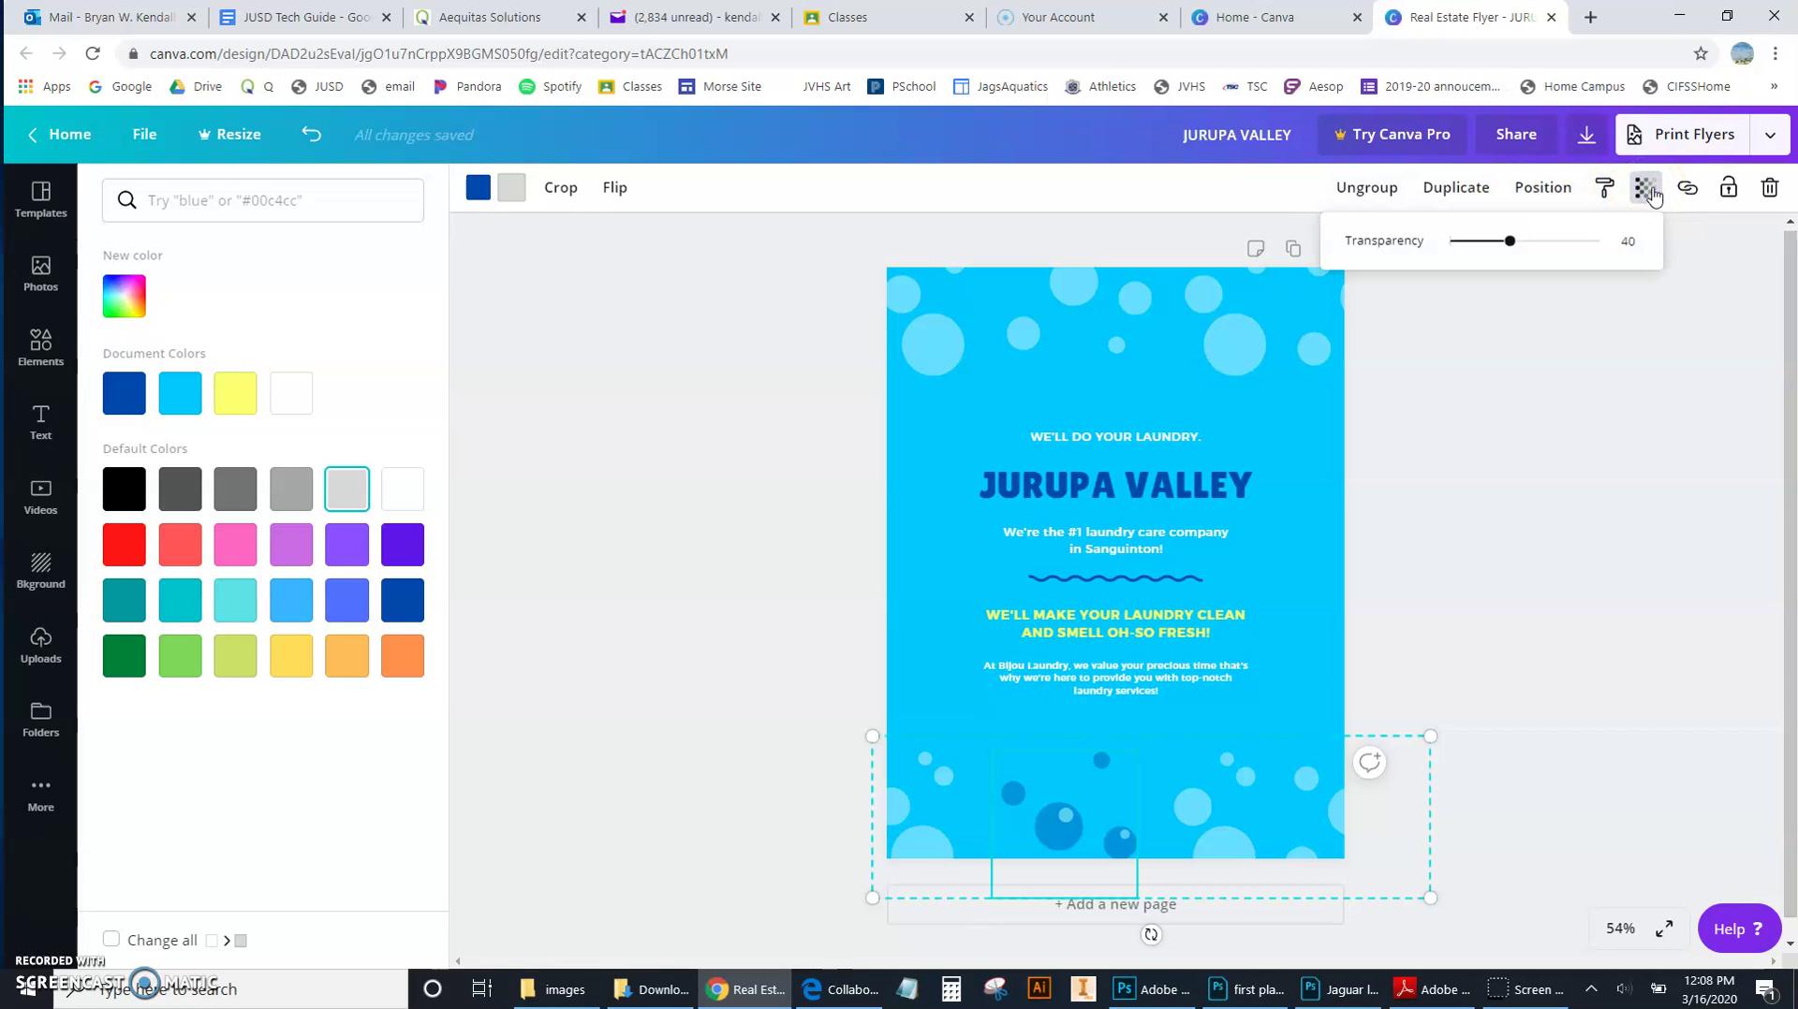
click(1509, 242)
mouse_move(1510, 243)
mouse_down()
mouse_move(1579, 251)
mouse_move(1483, 255)
mouse_move(1504, 249)
mouse_up()
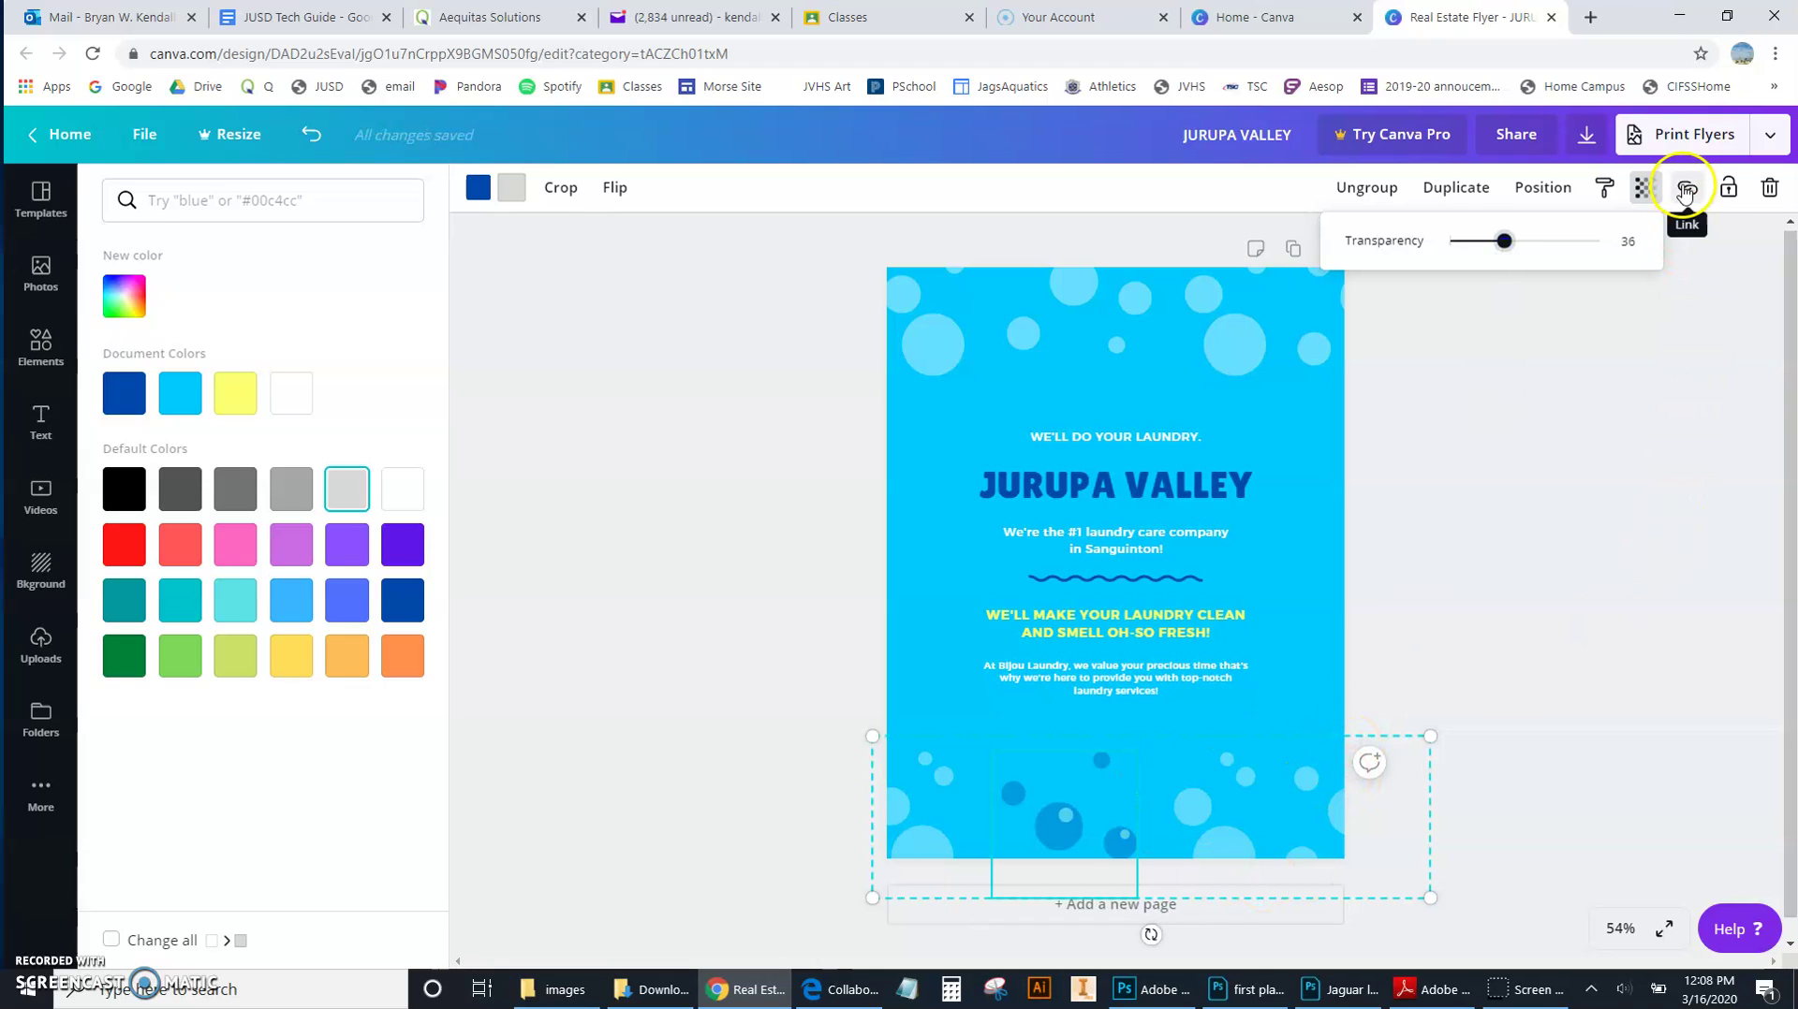
click(1549, 511)
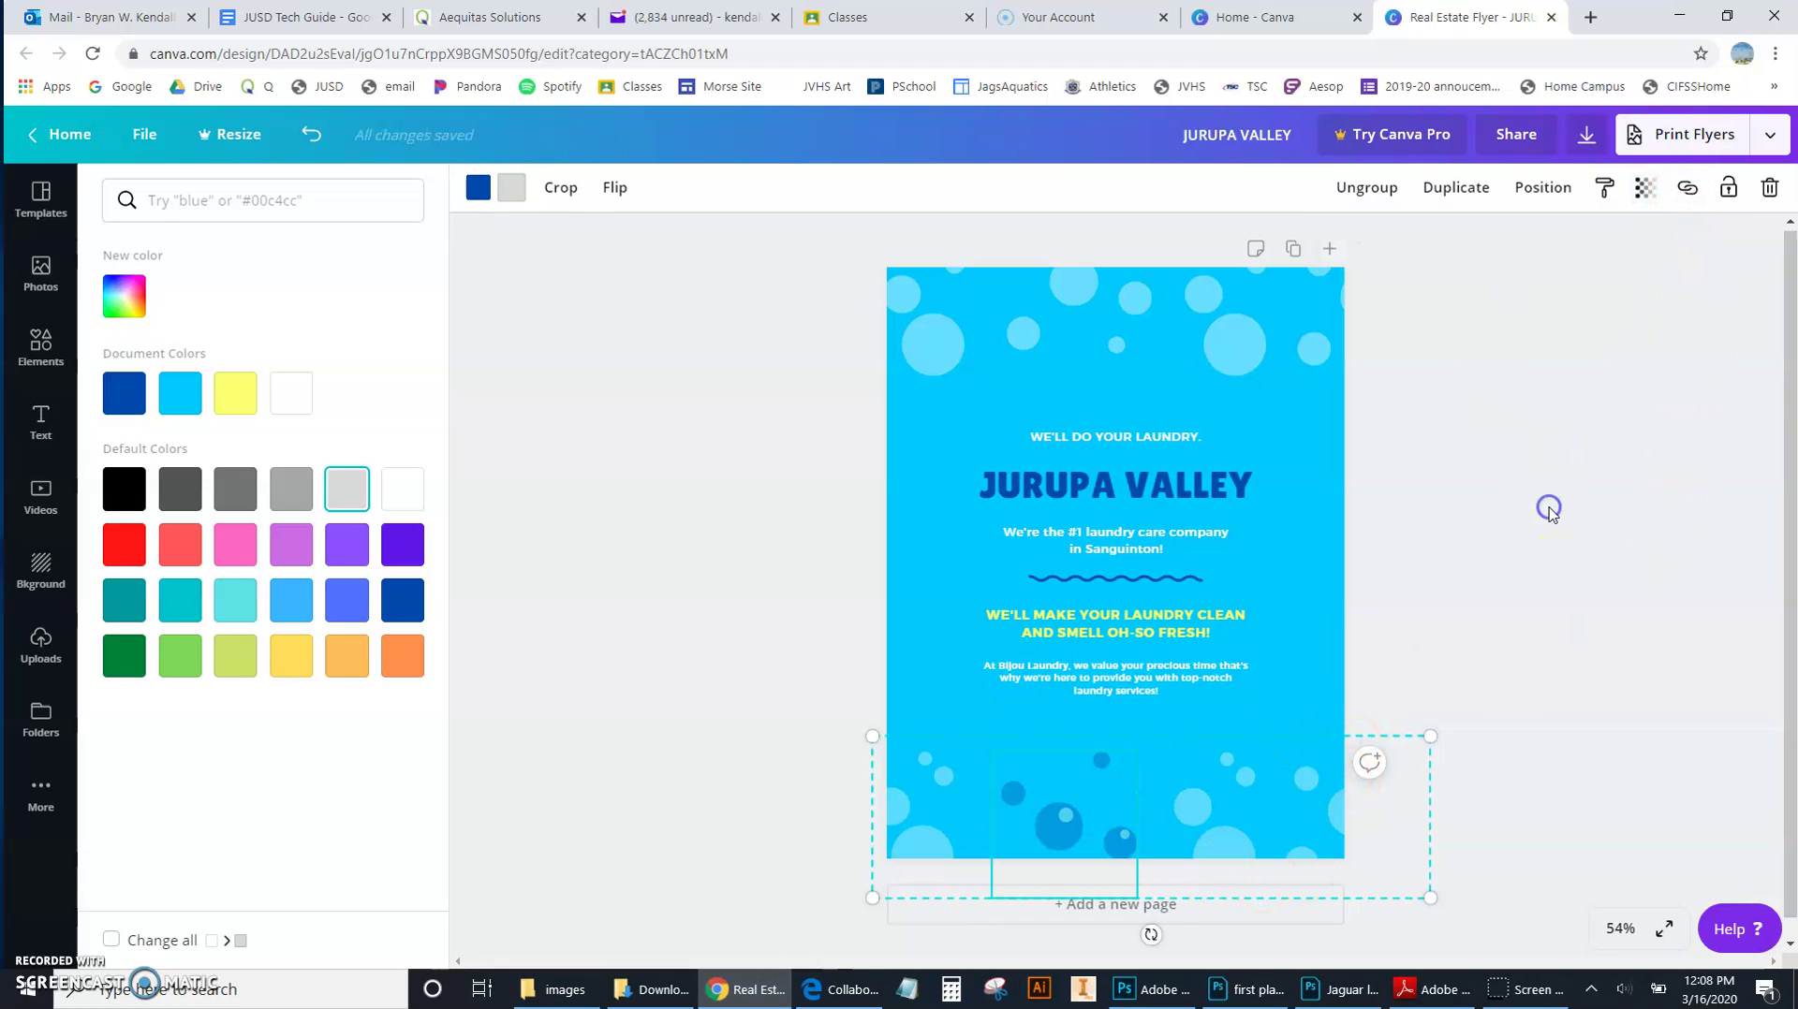
Step: Look through the trending stock photos available for the flyer
click(1194, 639)
click(982, 665)
click(797, 666)
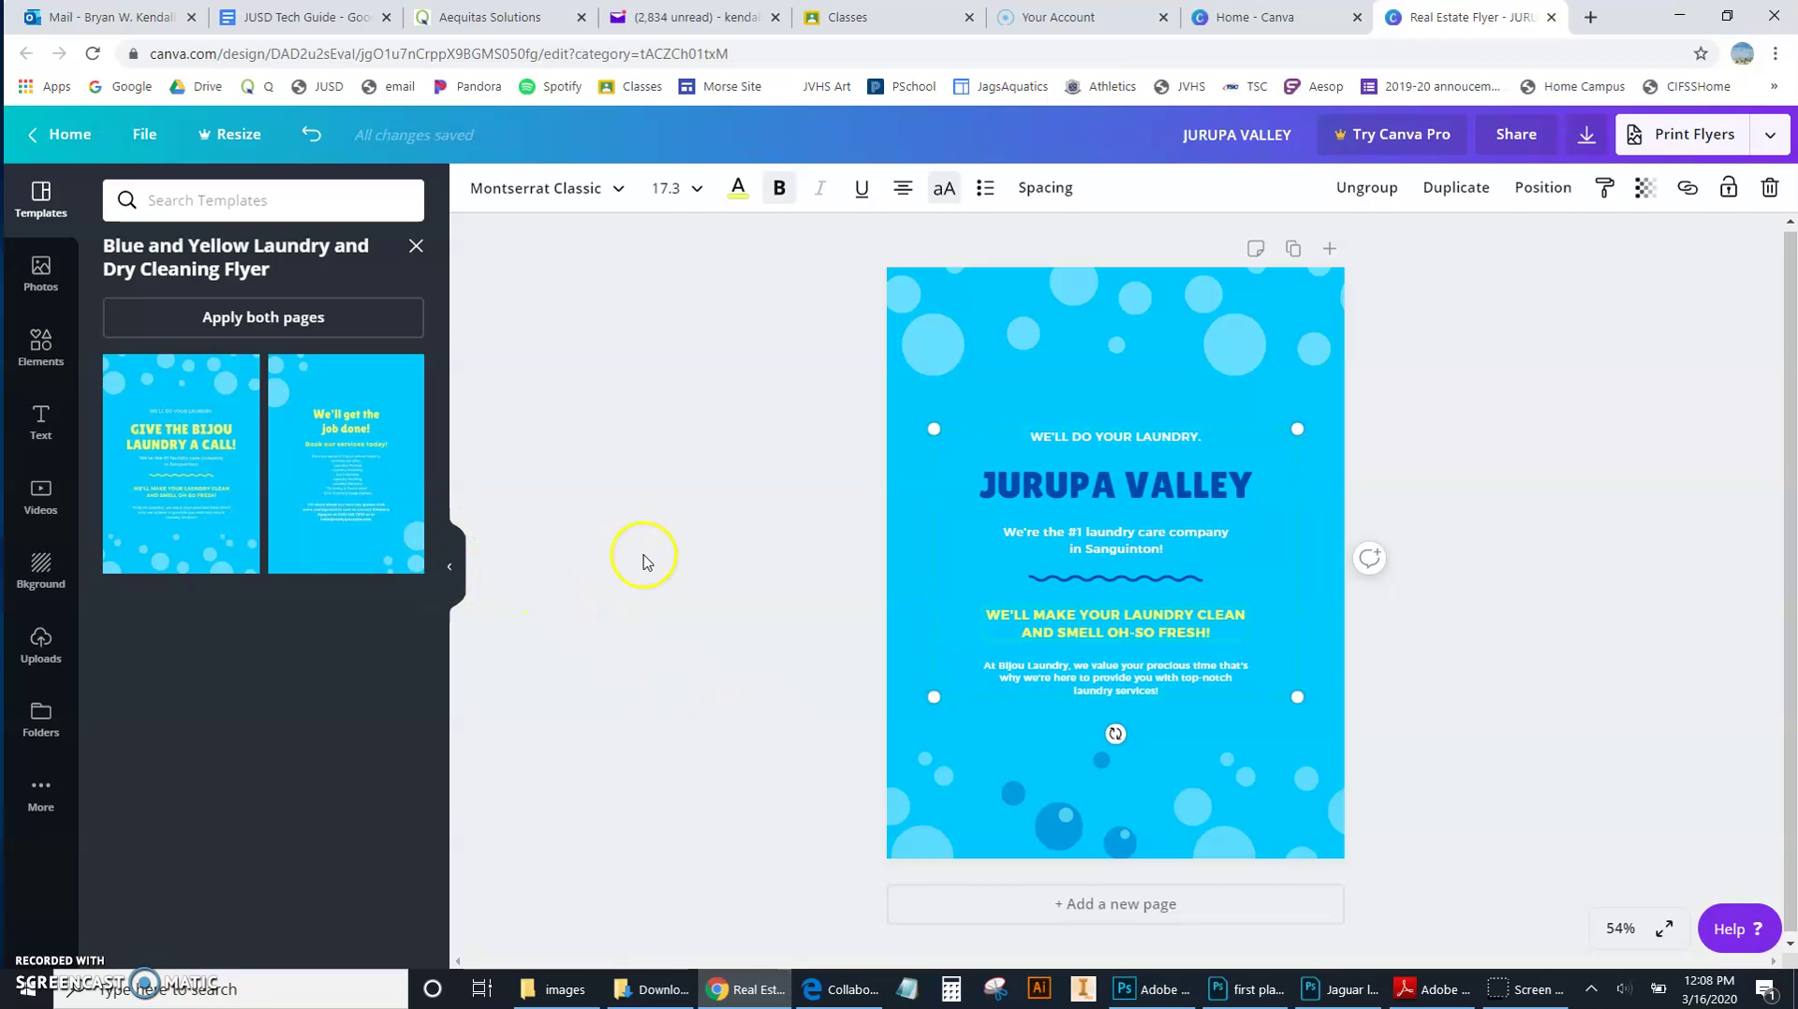
click(41, 272)
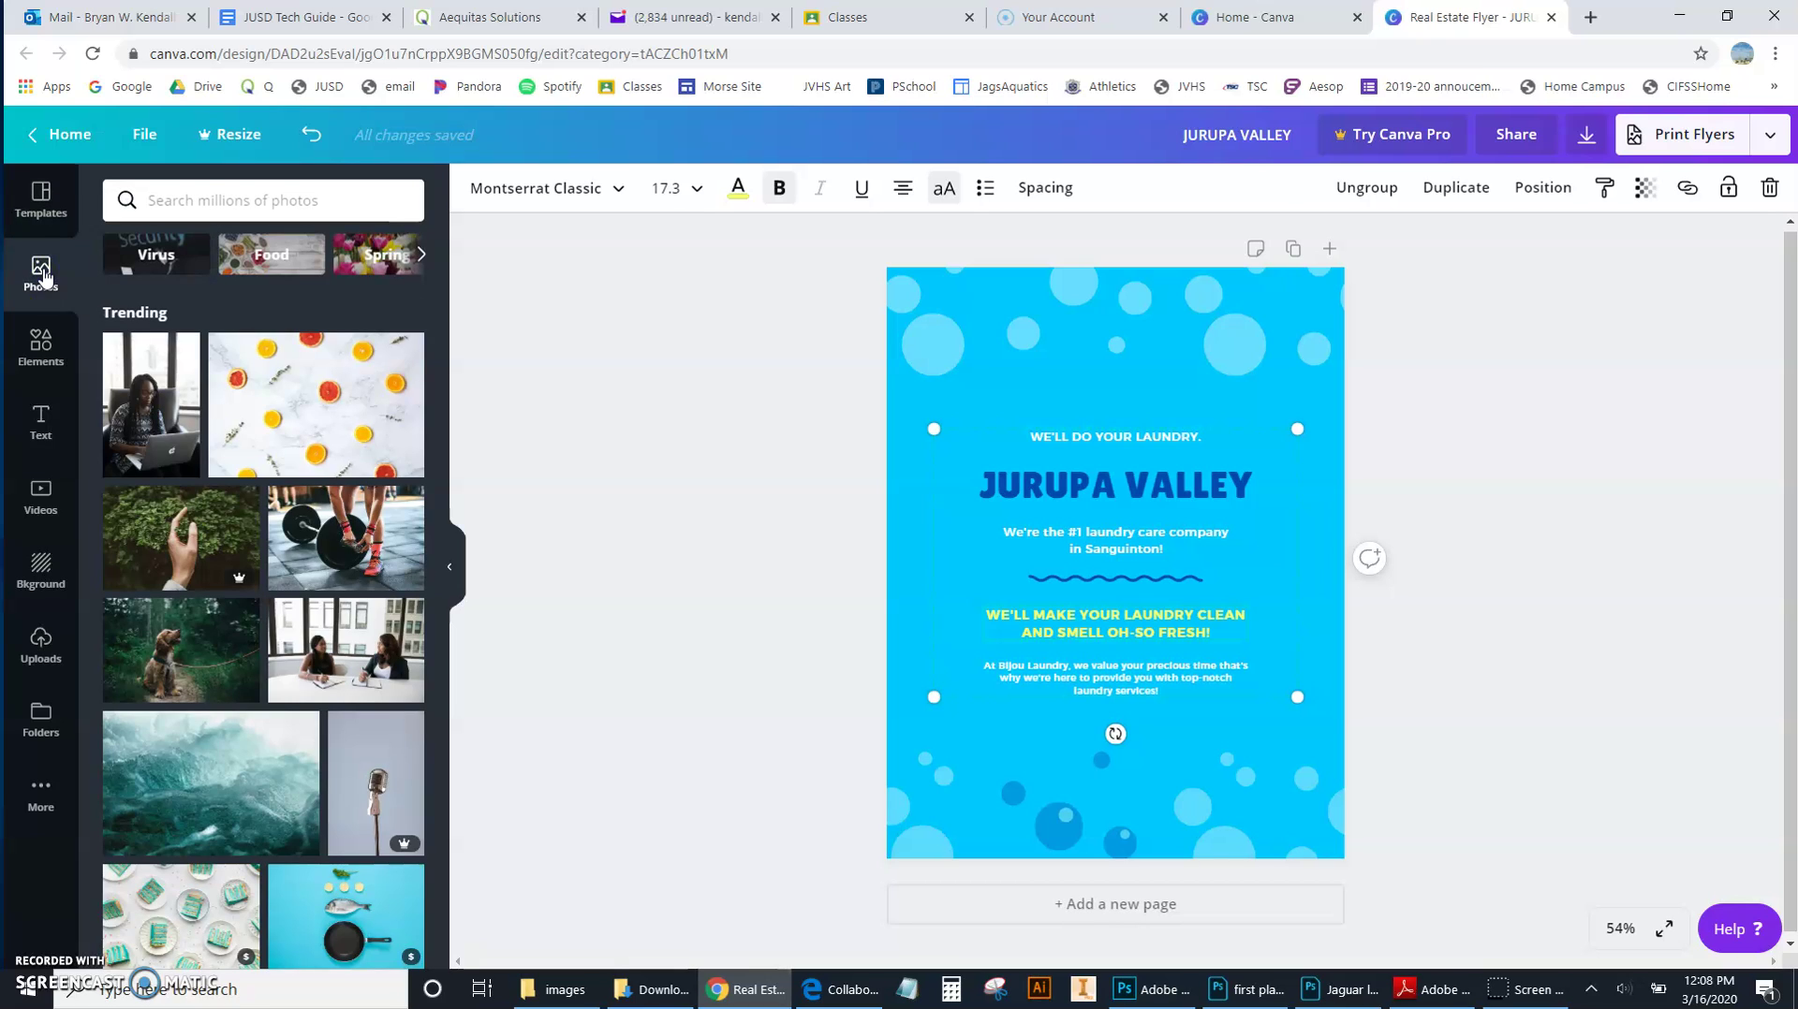
click(147, 204)
scroll(229, 554, down, 5)
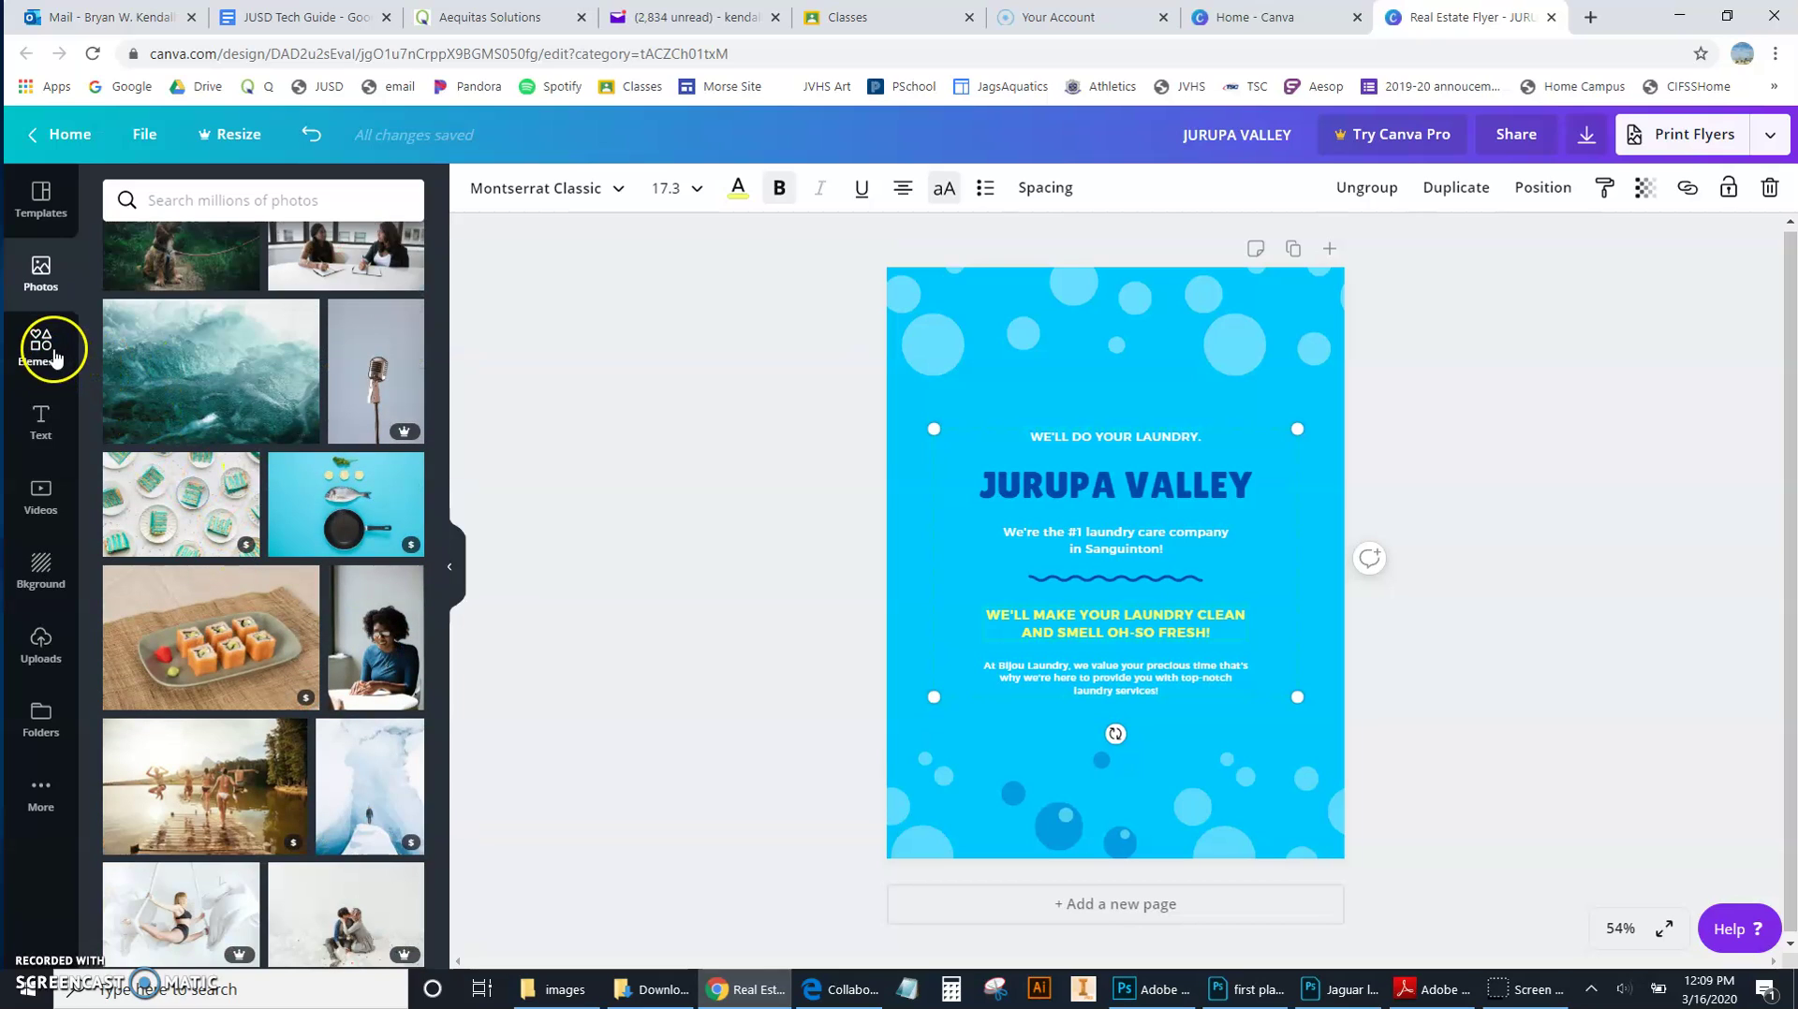
Step: Trash the uploaded image Jaguar leaping.jpg
click(38, 653)
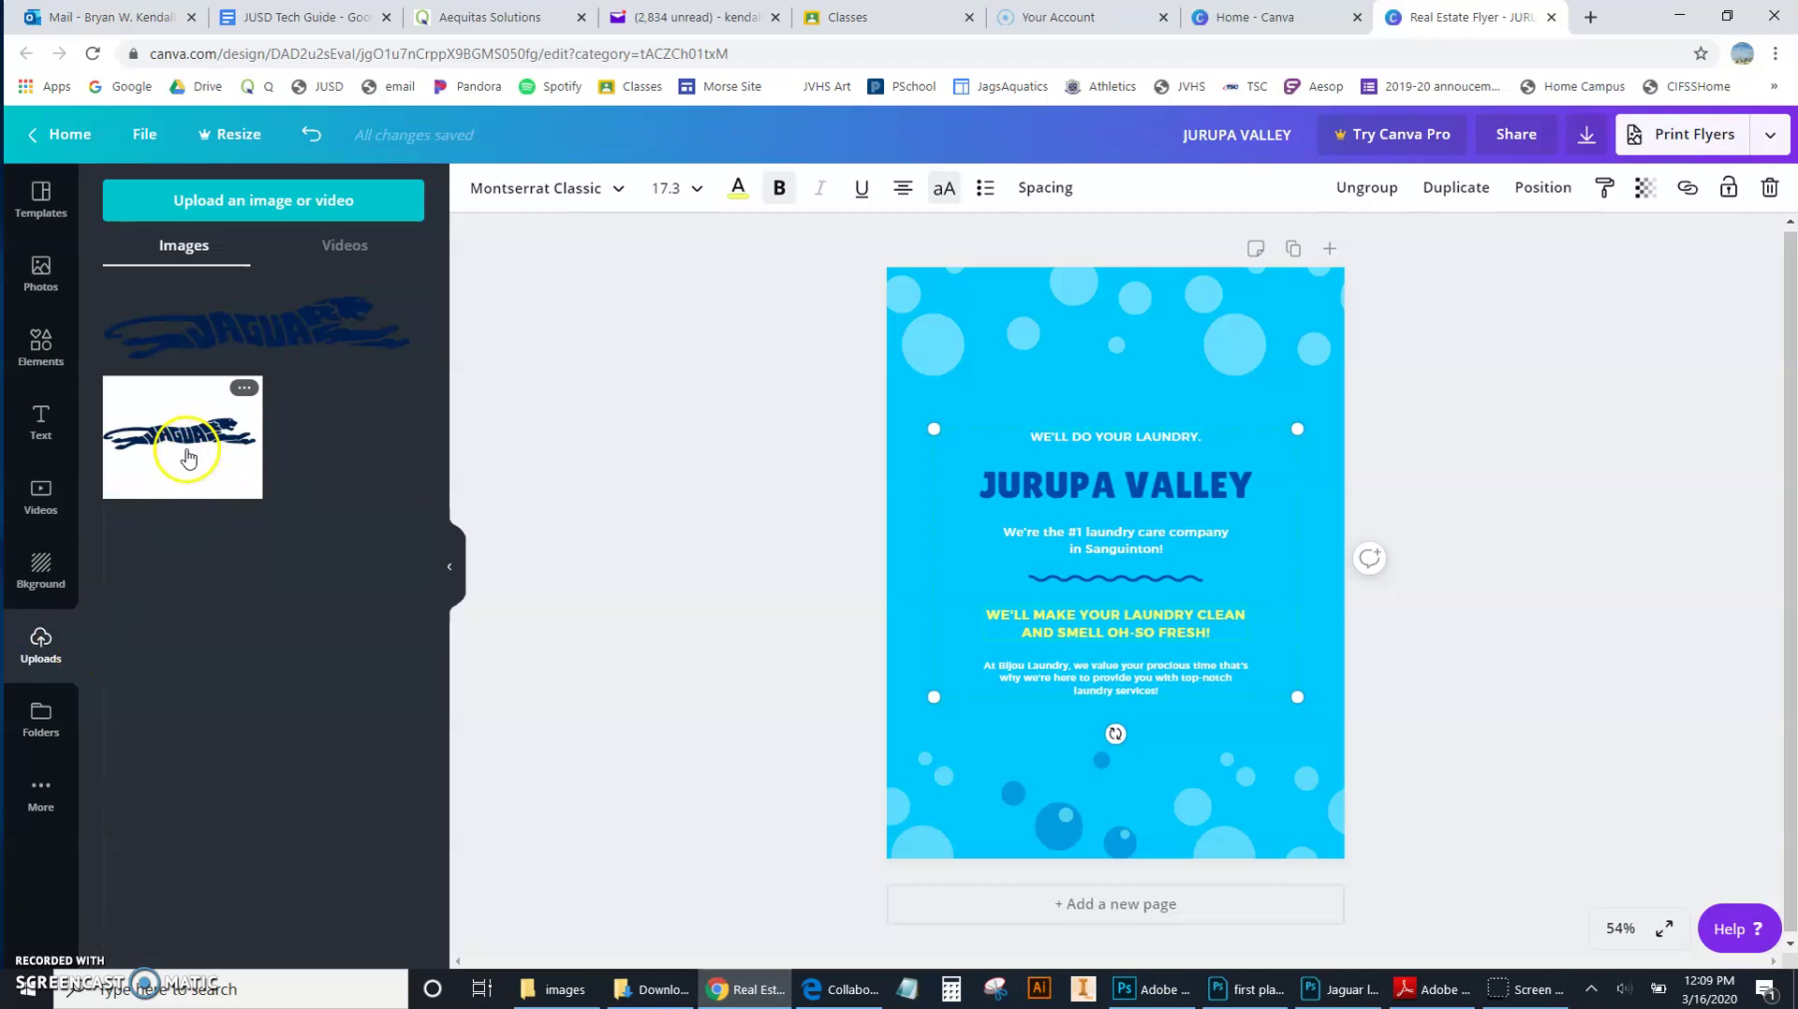
click(243, 388)
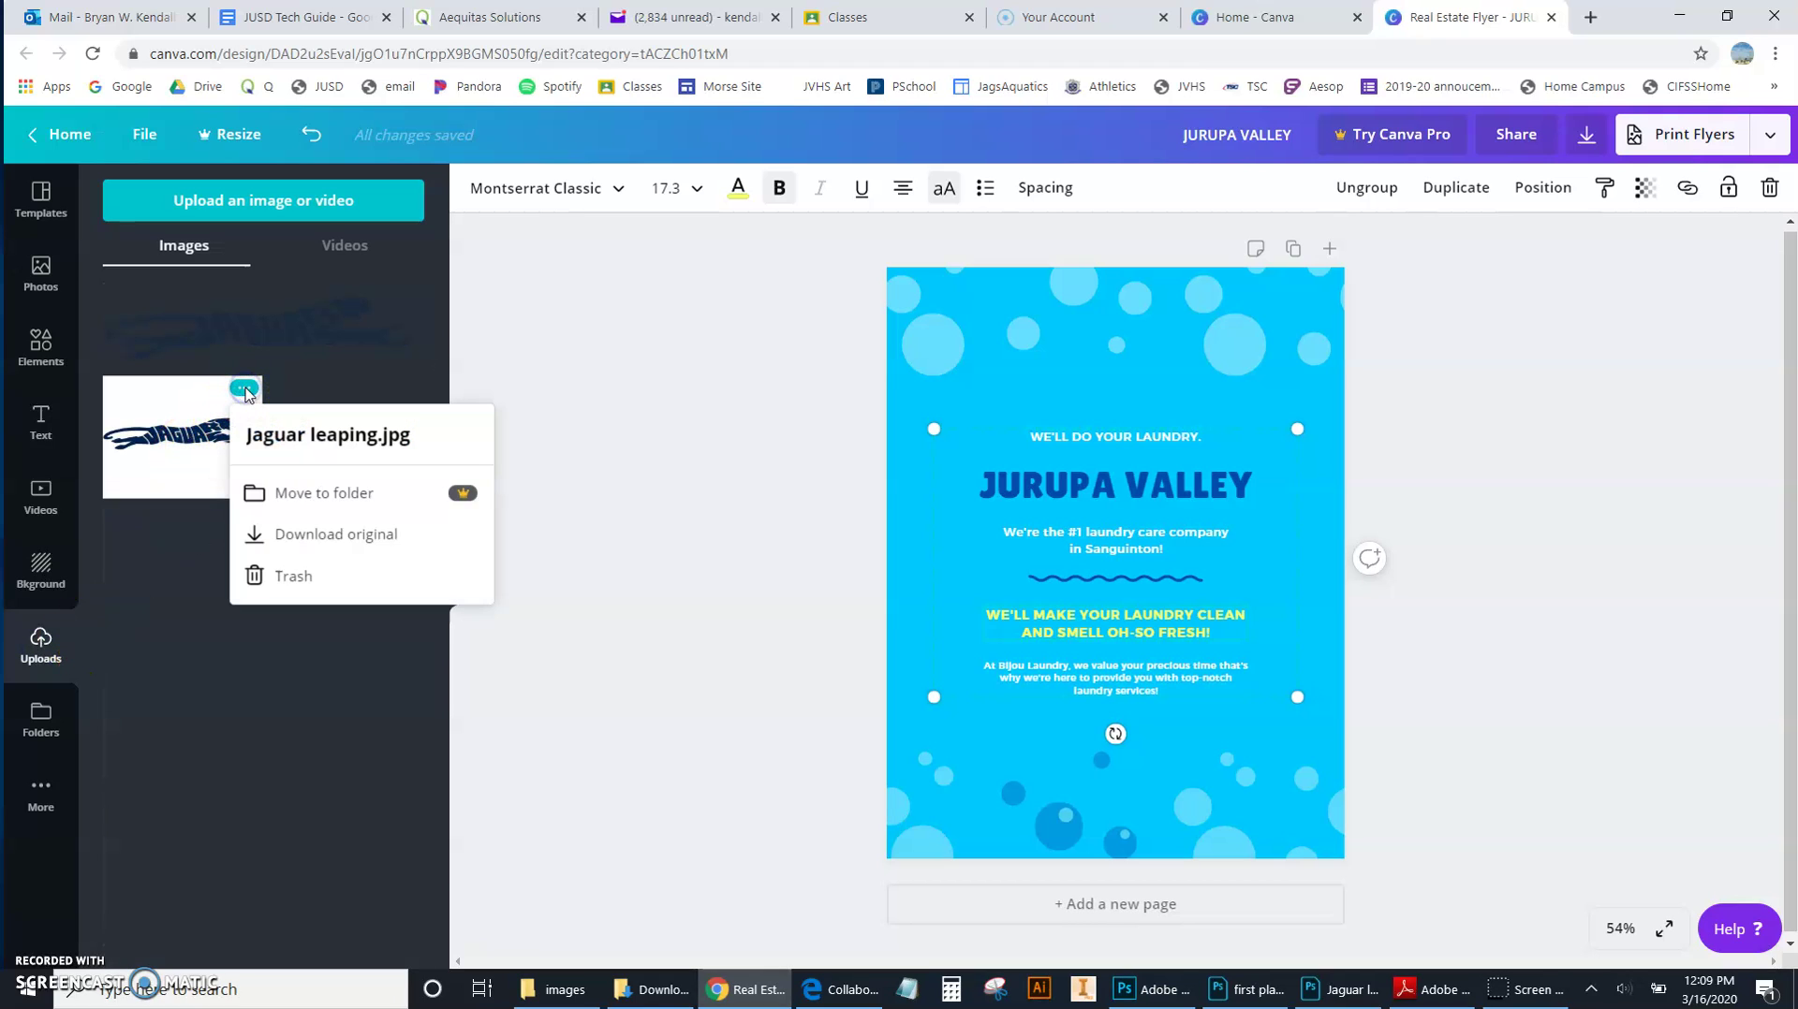
click(287, 575)
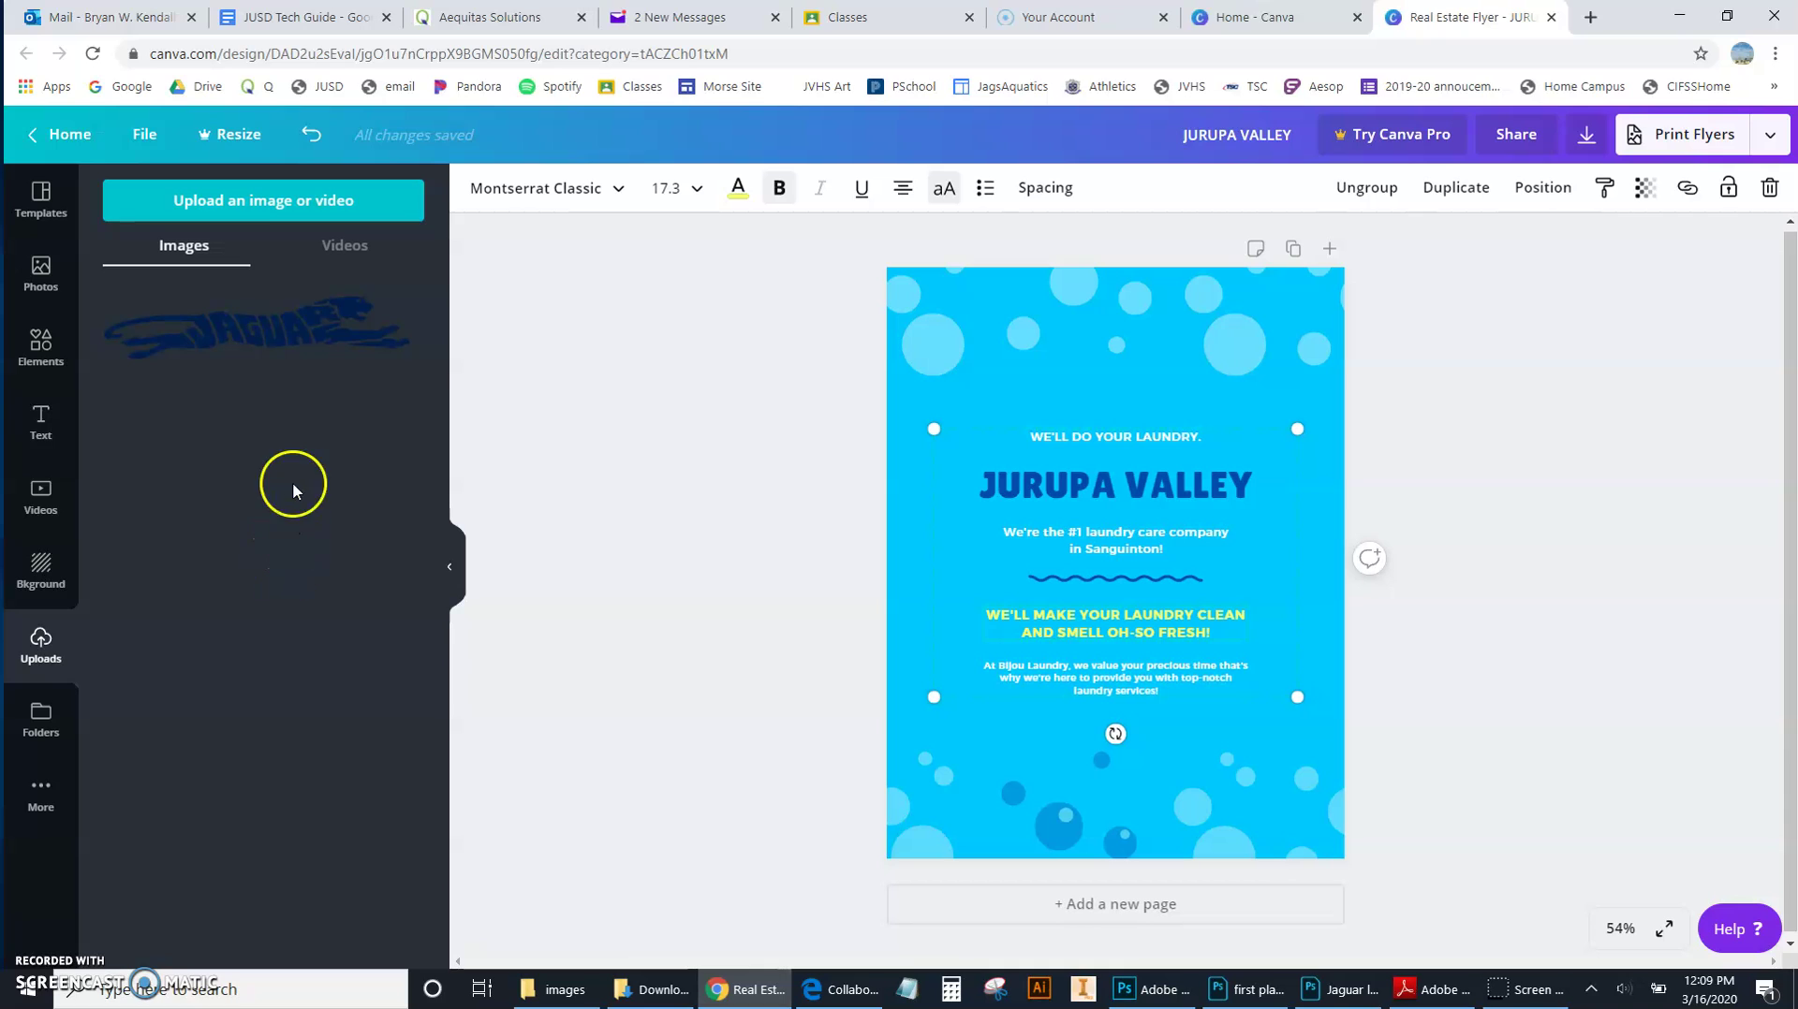
Step: Upload the Jaguar leaping image from the JVHS images folder to the design's image uploads
click(263, 208)
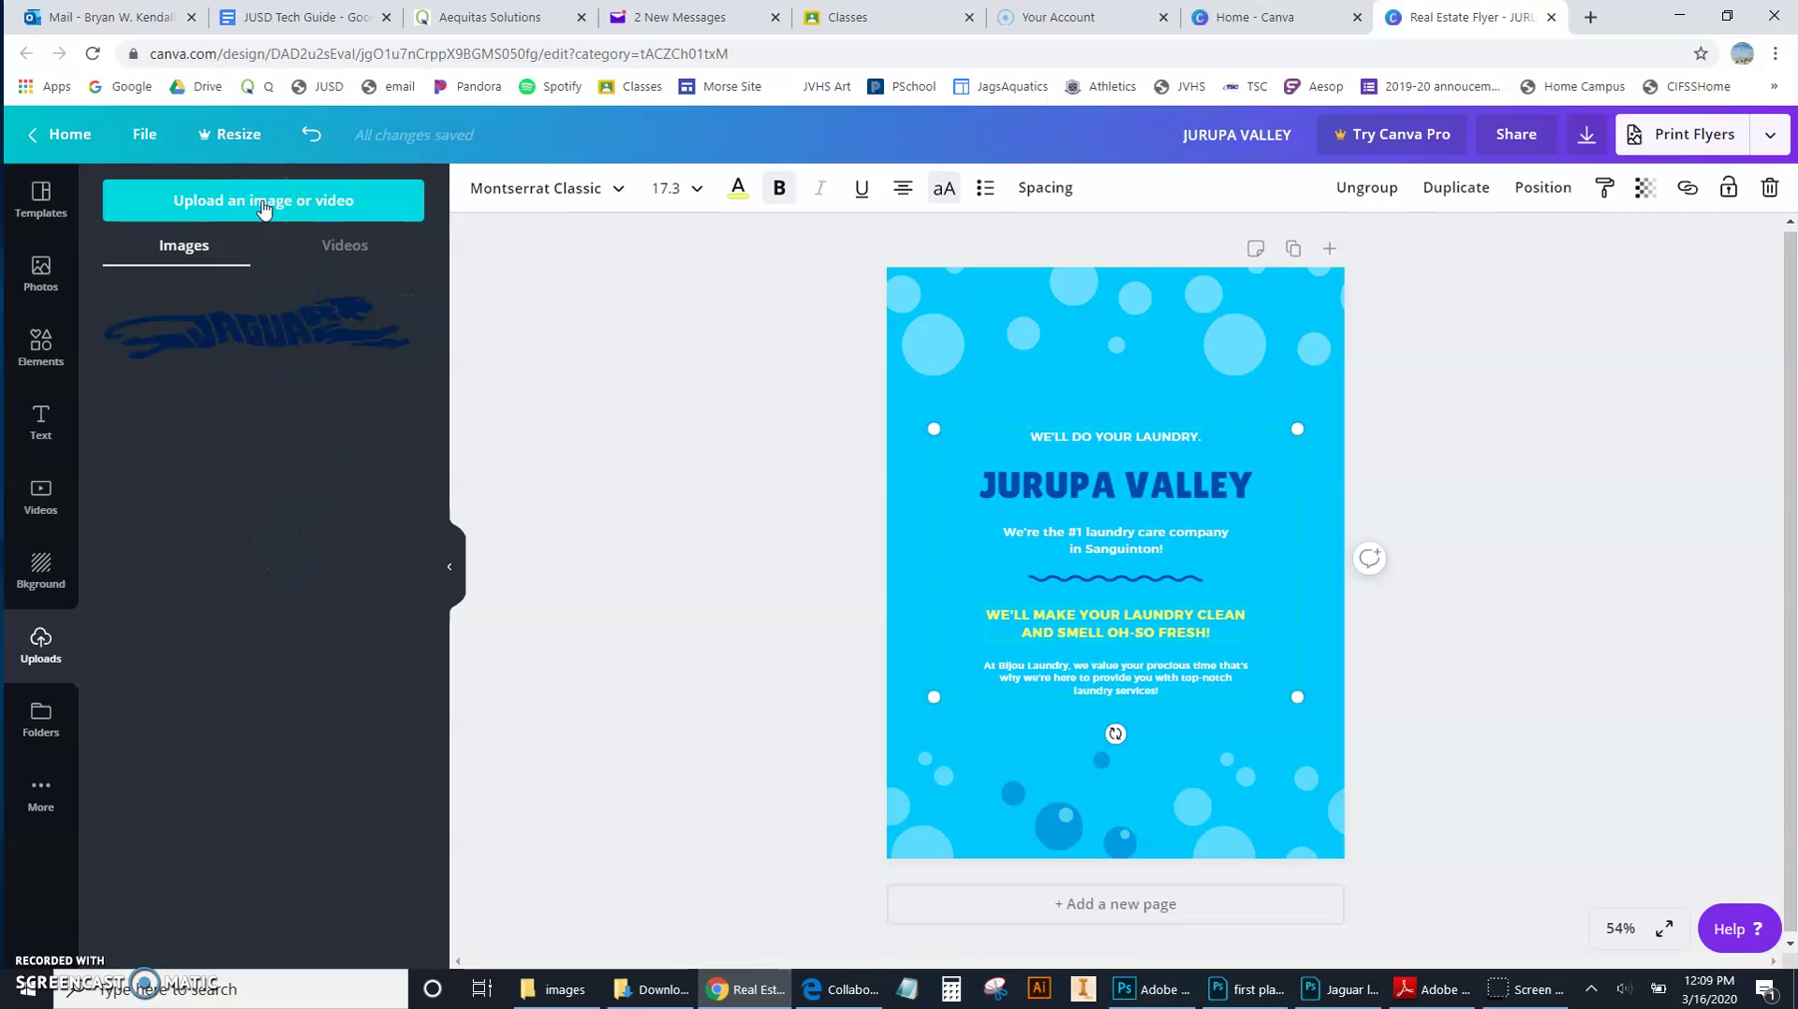
click(263, 208)
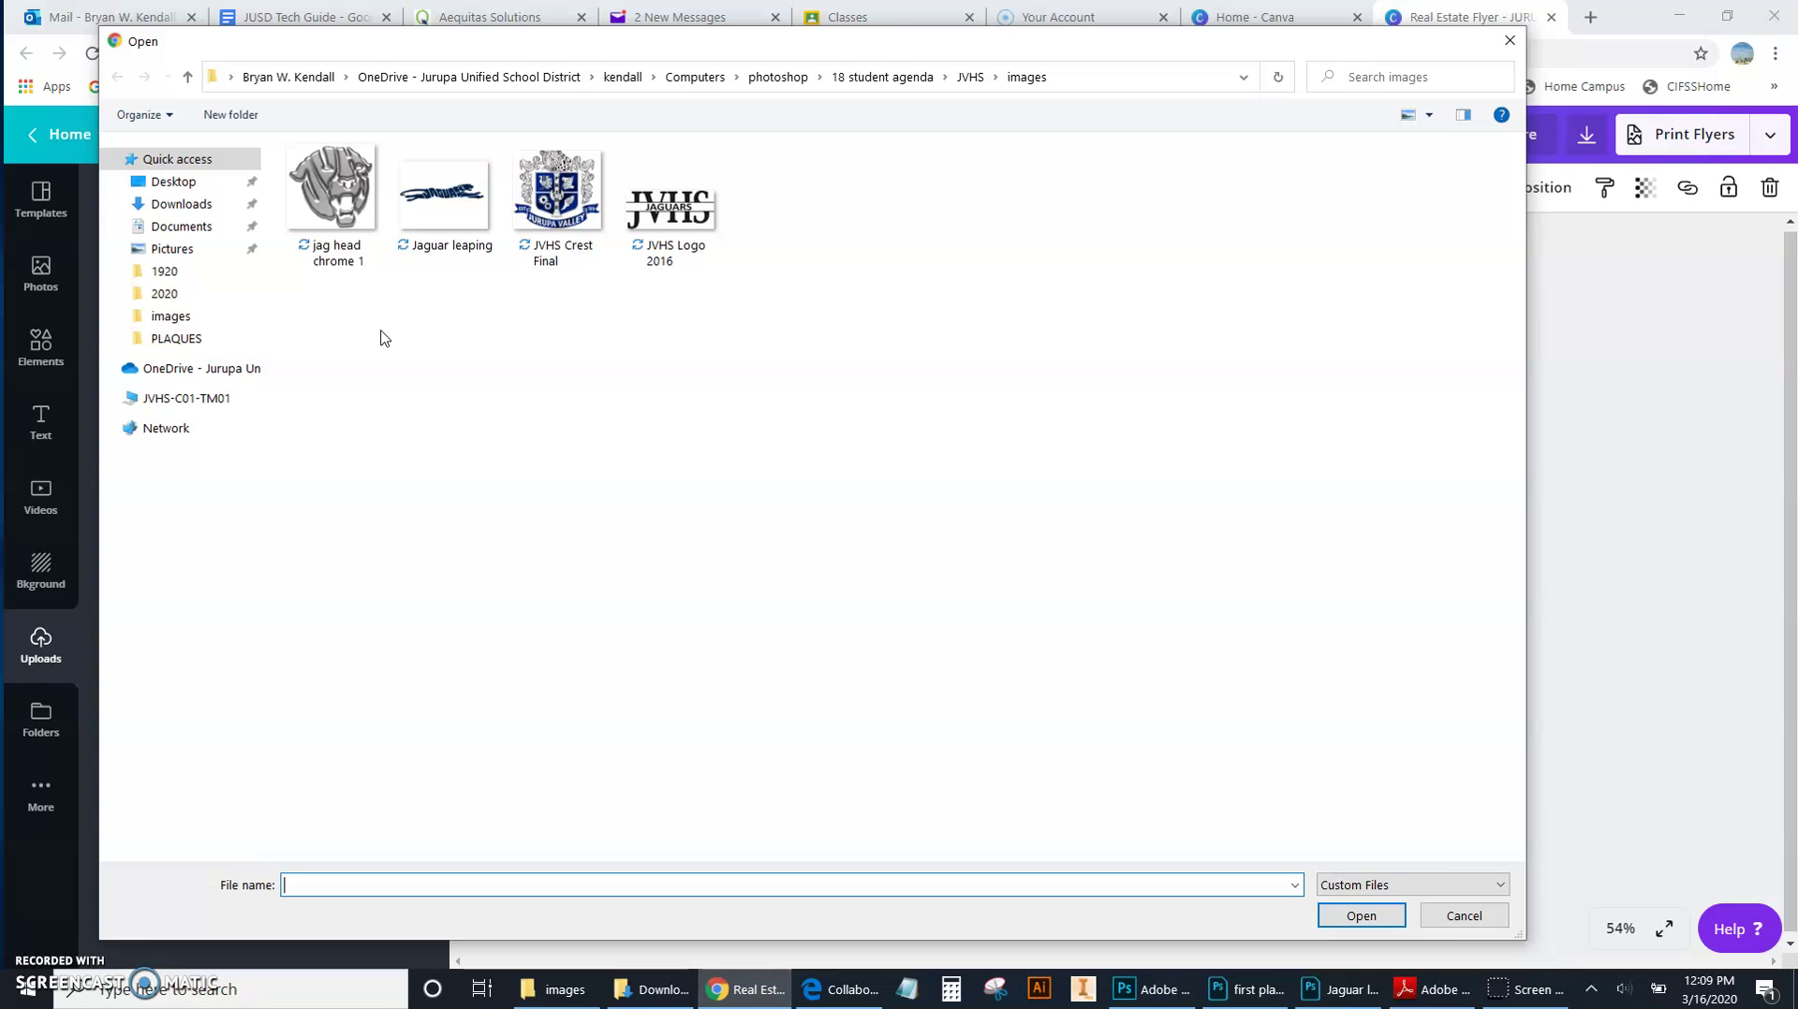
click(436, 208)
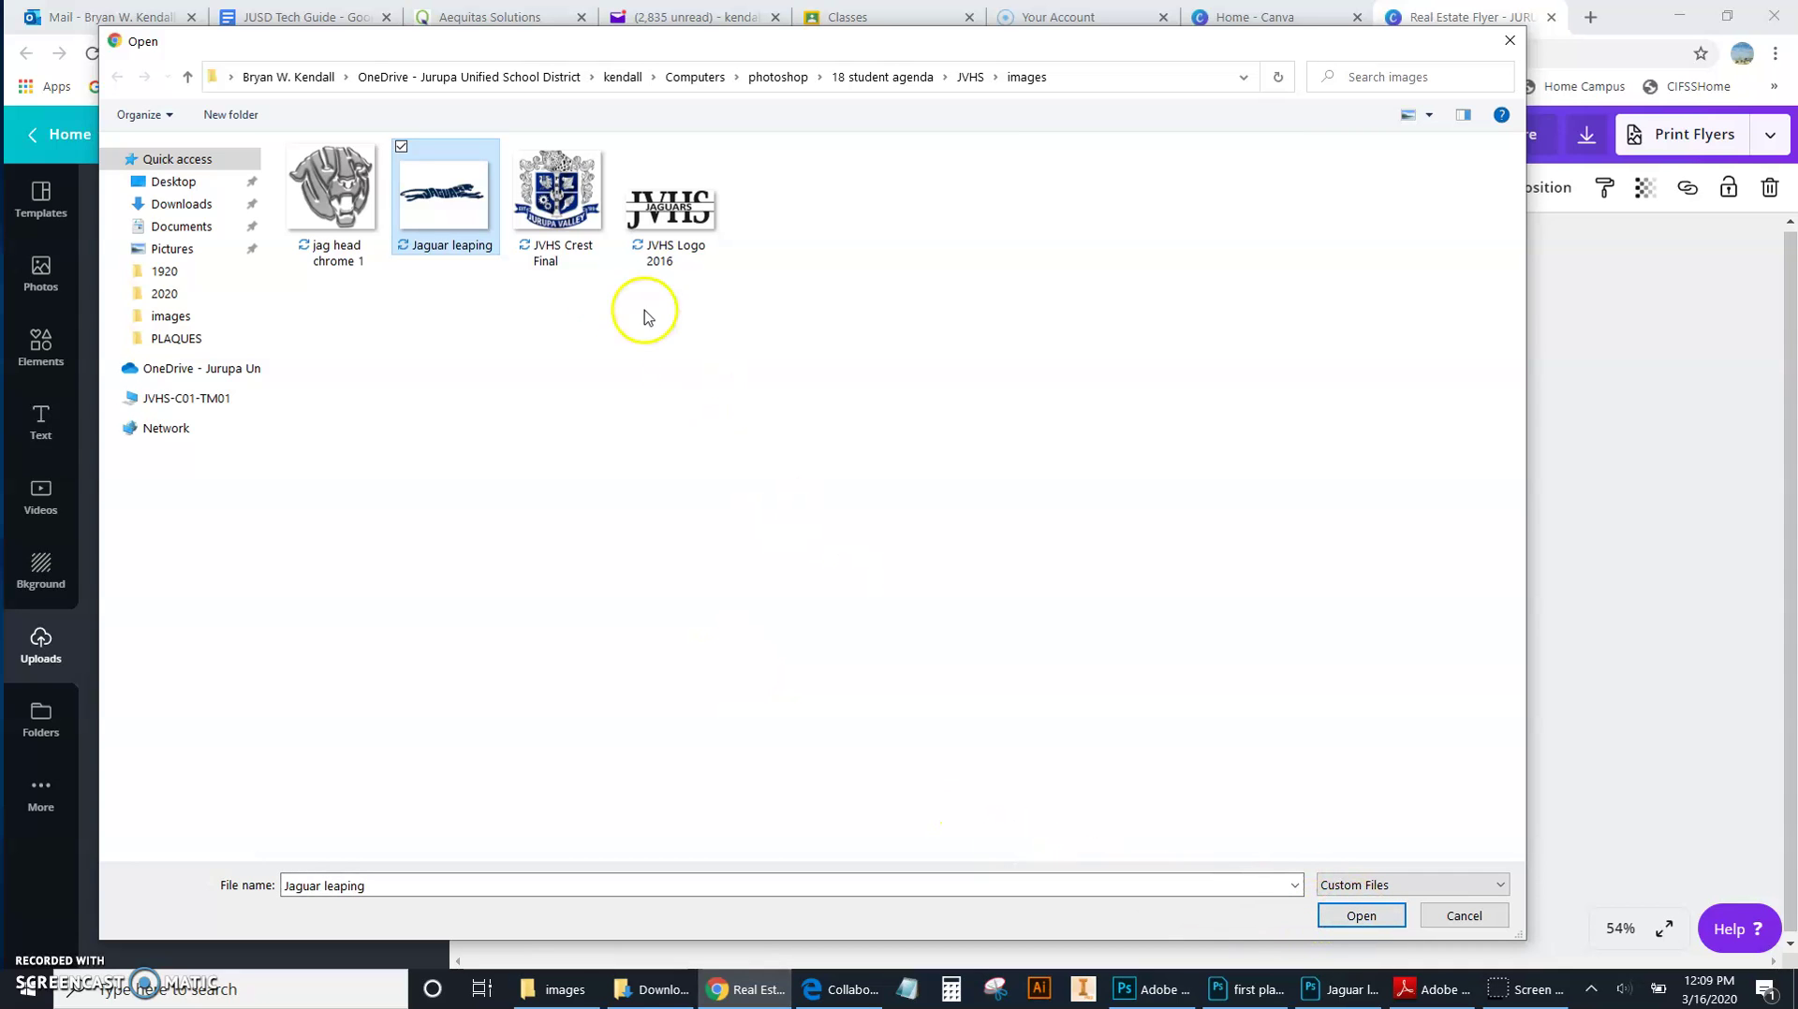
click(1360, 916)
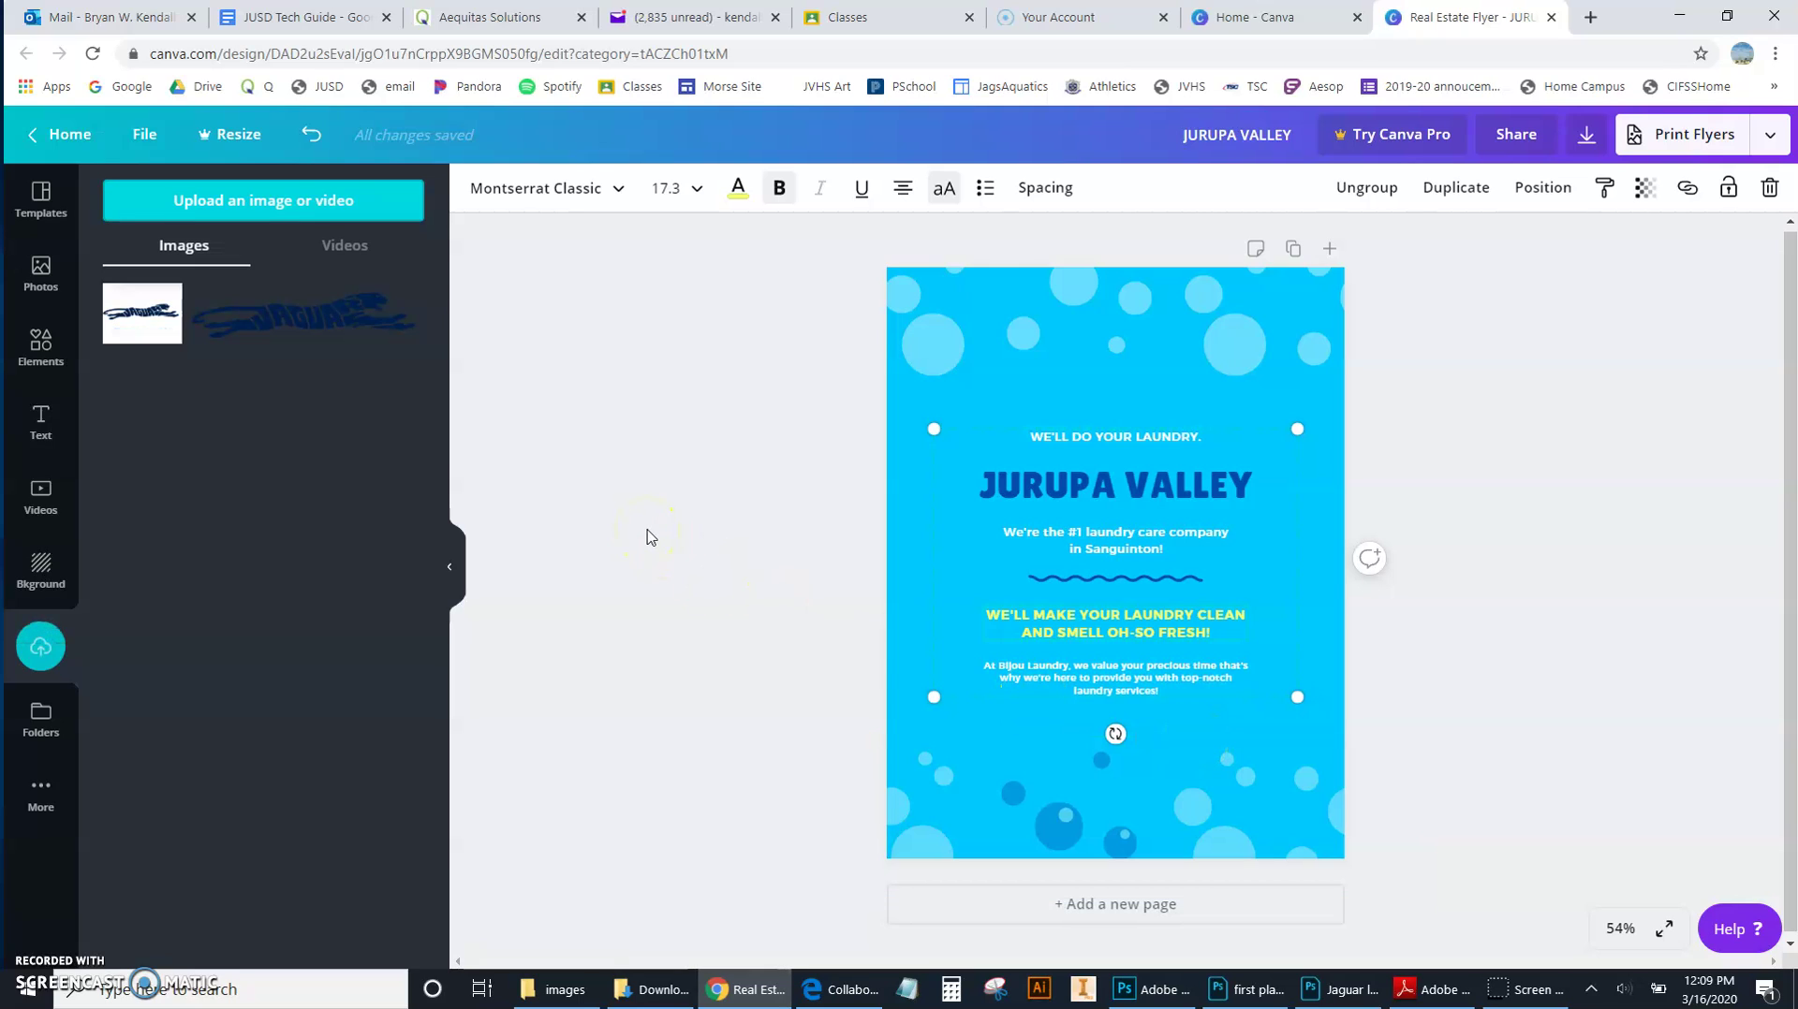
Step: Try the white-background jaguar image over the lower half of the flyer, and delete it from the page
click(140, 321)
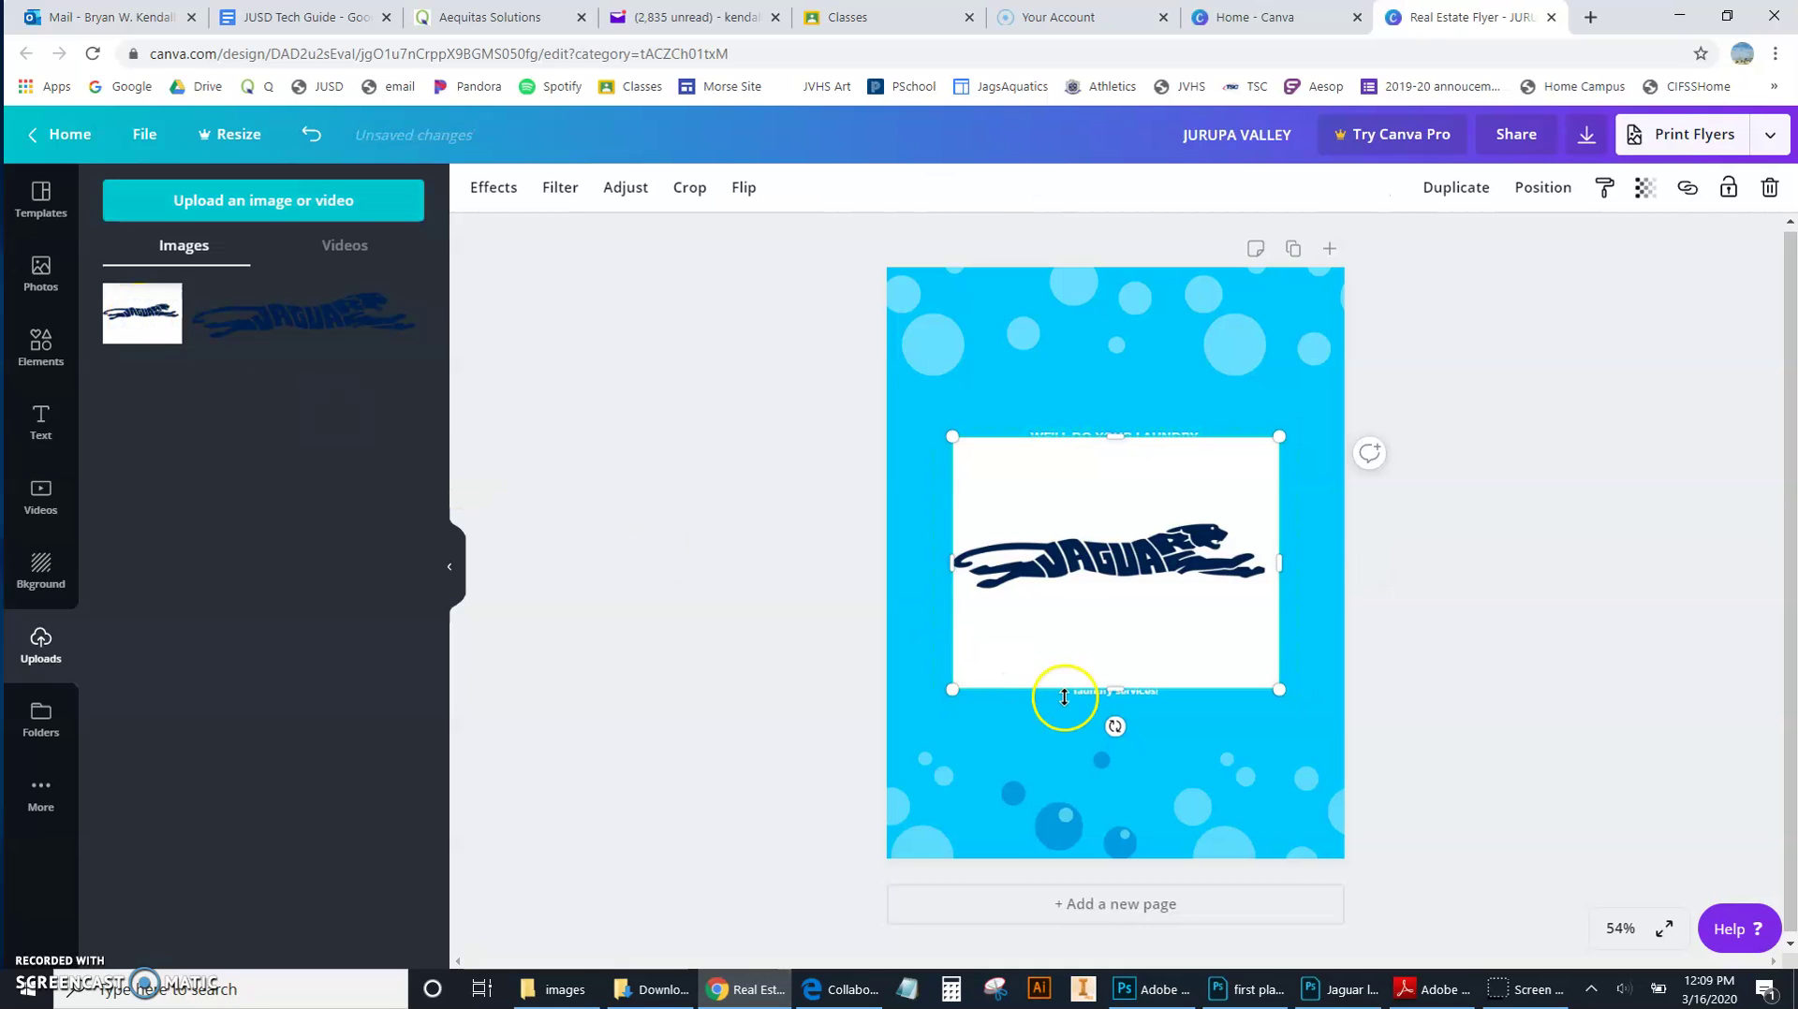
drag(1083, 642, 1076, 801)
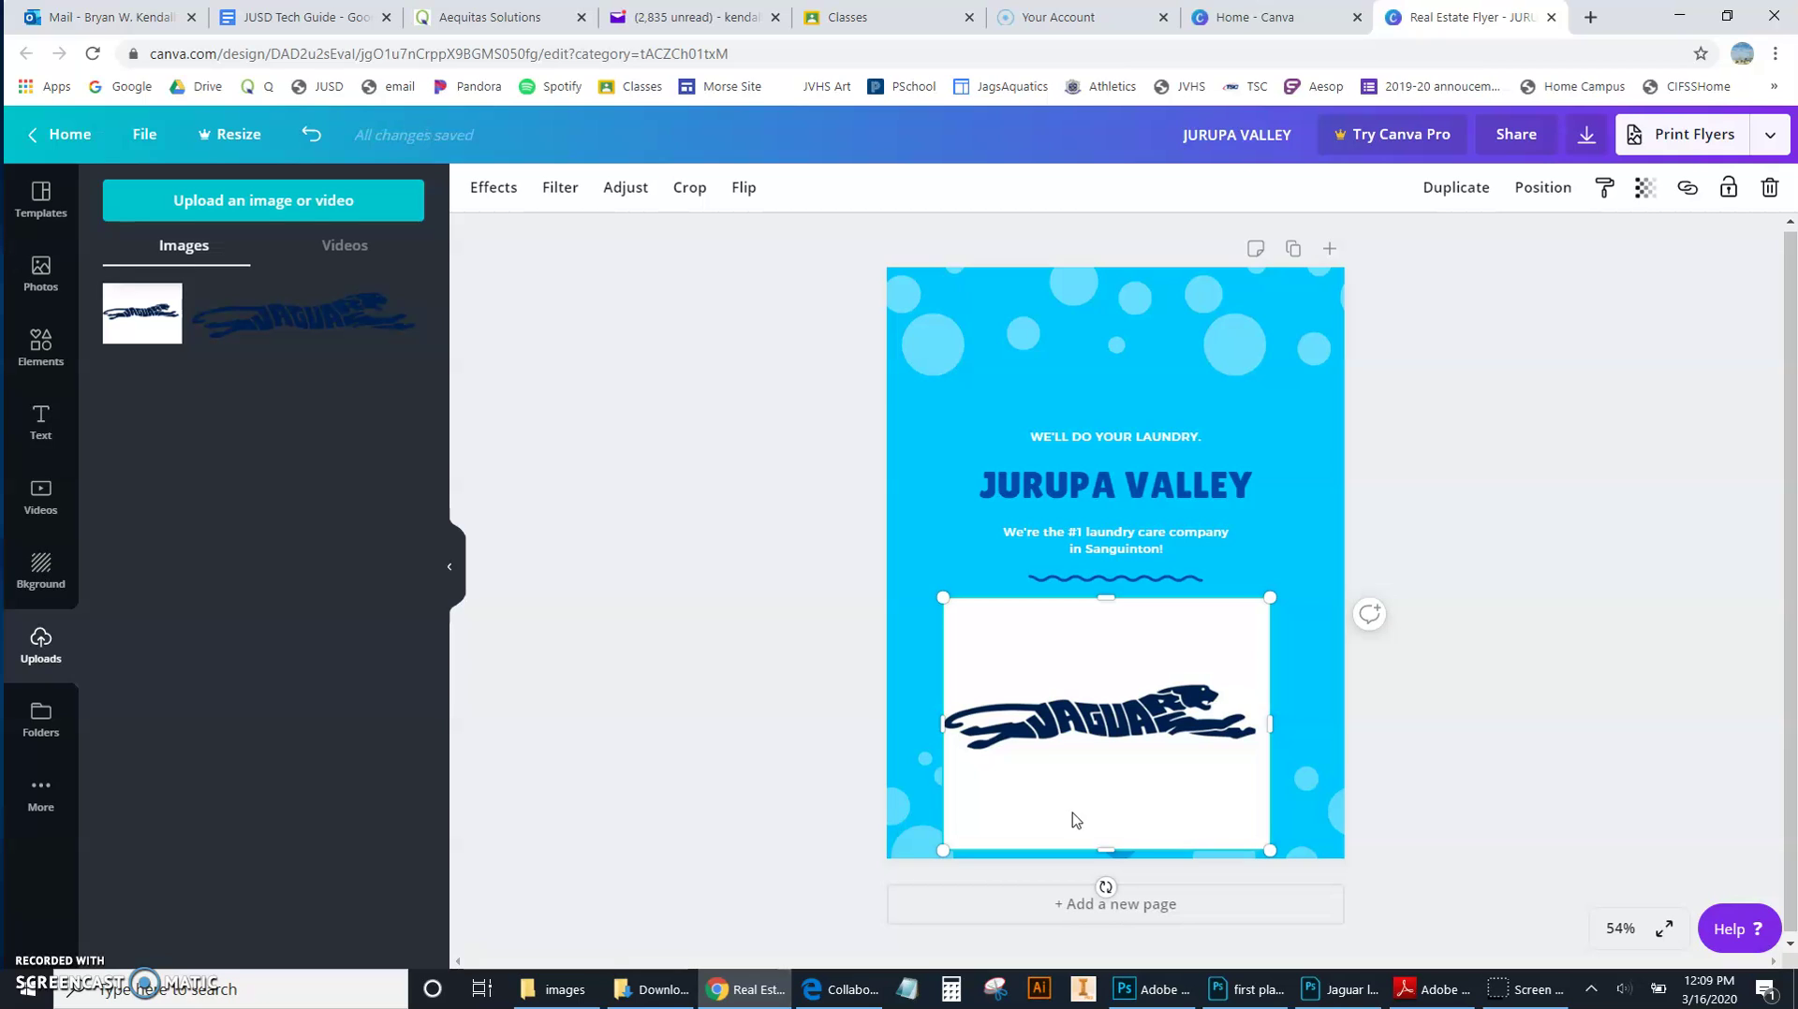
key(Delete)
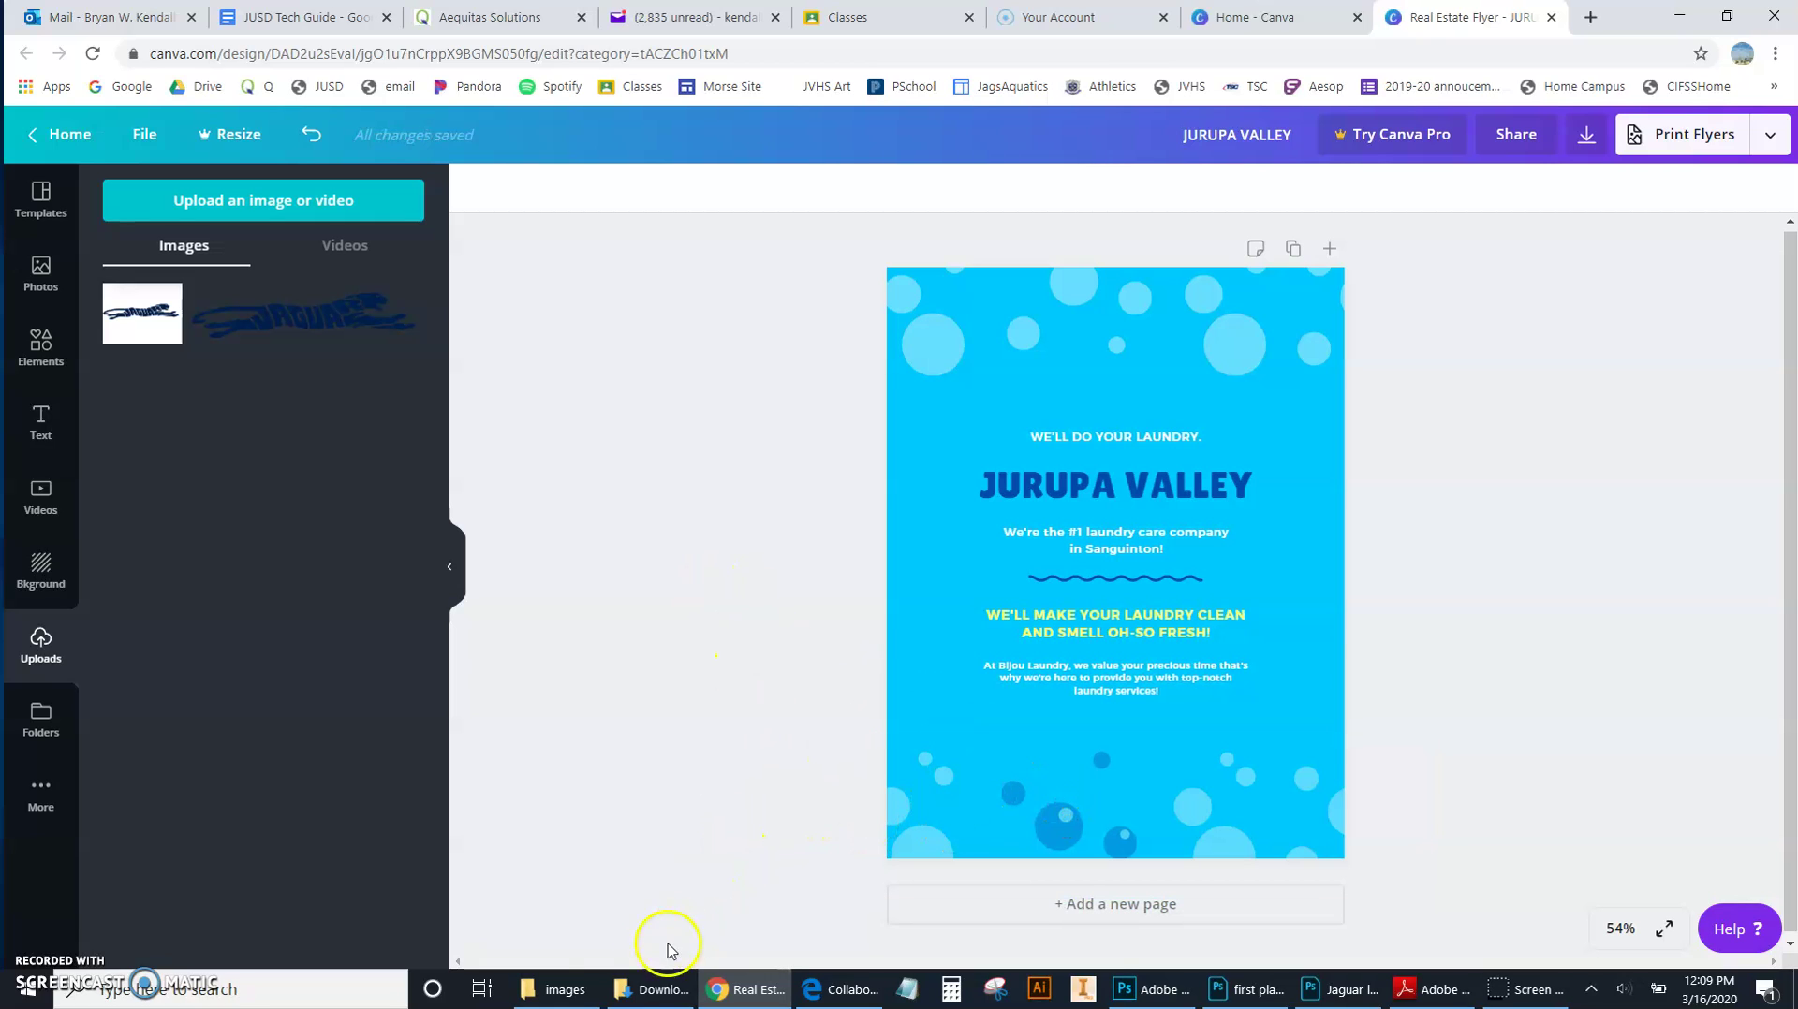
Step: Switch to the images folder in File Explorer and check the details of the Jaguar leaping file
click(560, 989)
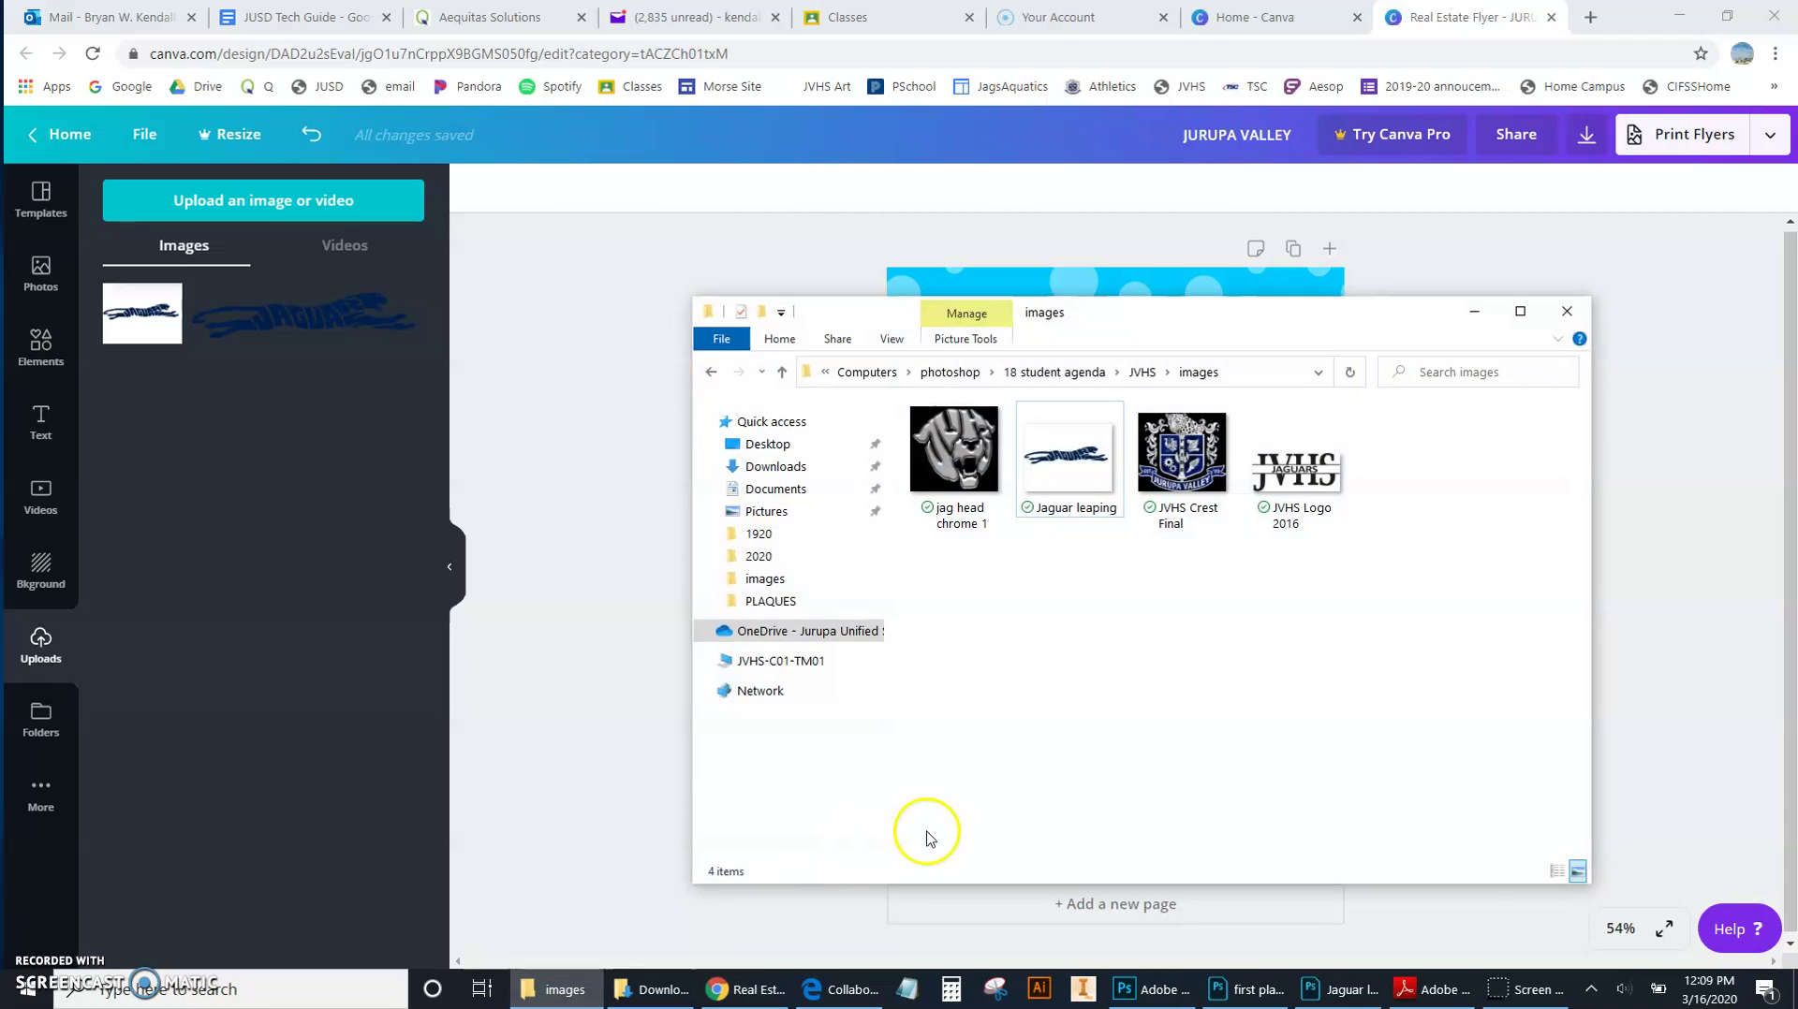
drag(1149, 316, 1105, 287)
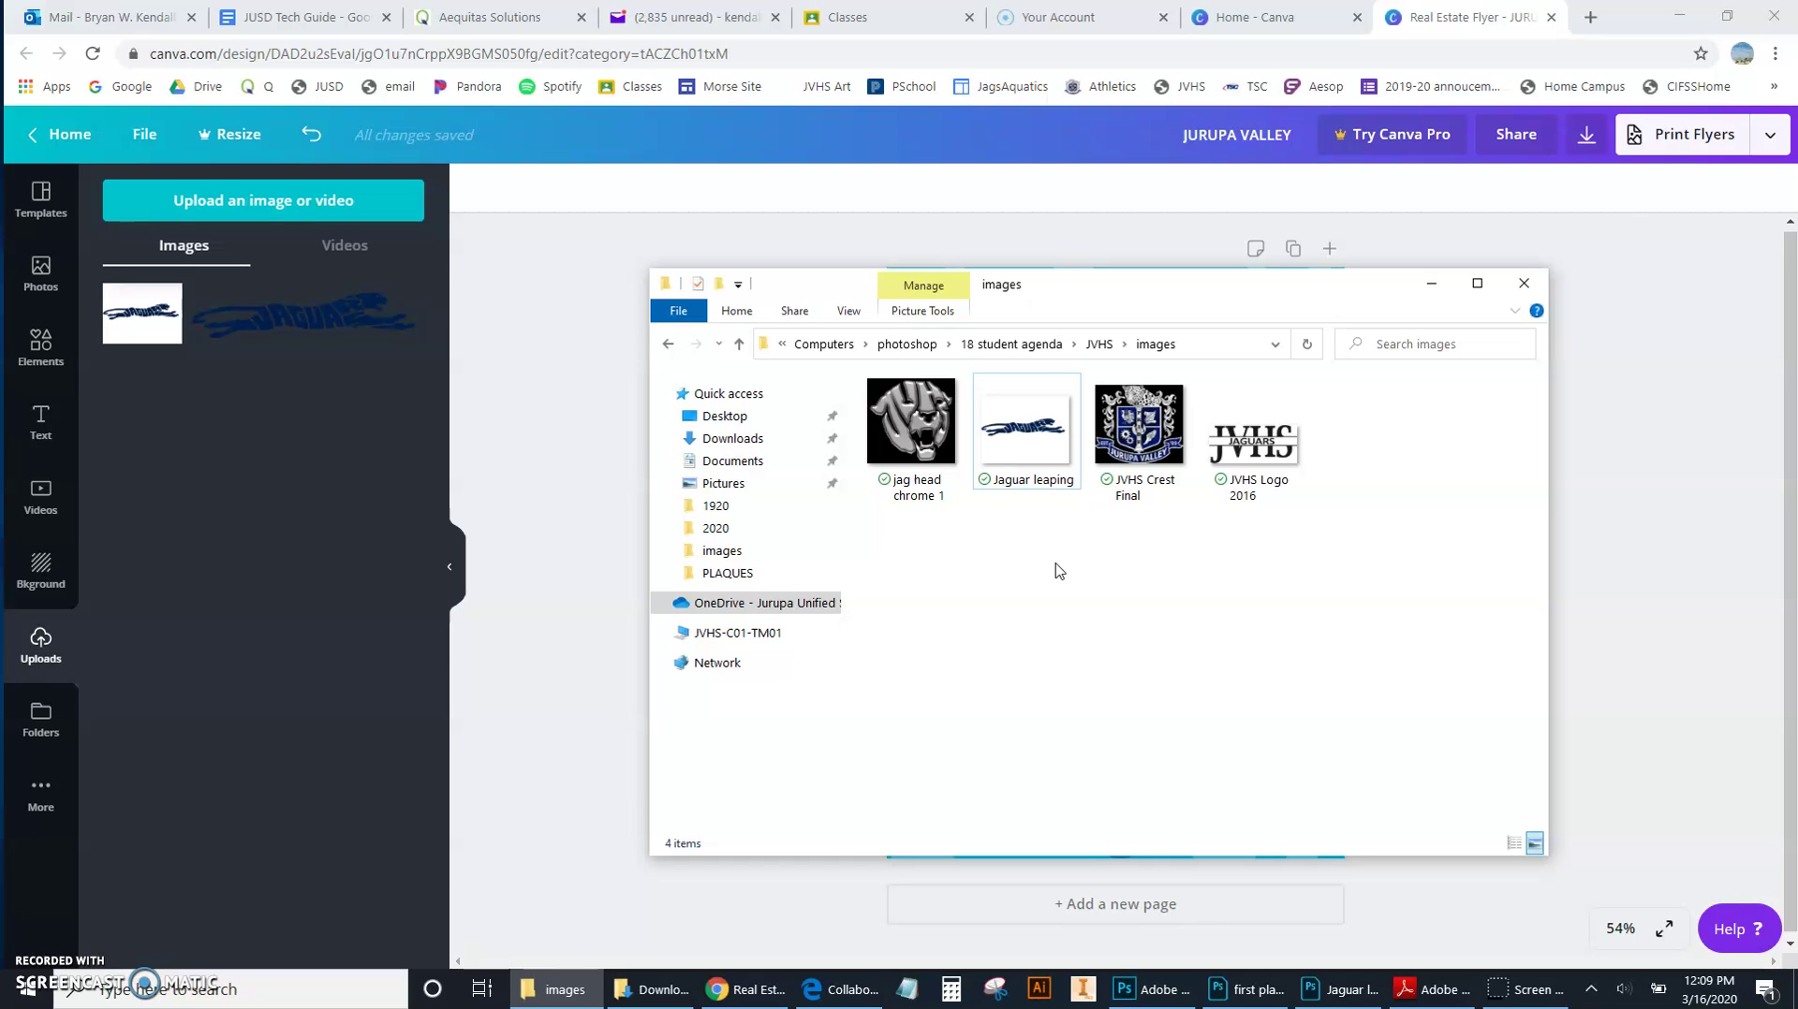
click(1024, 446)
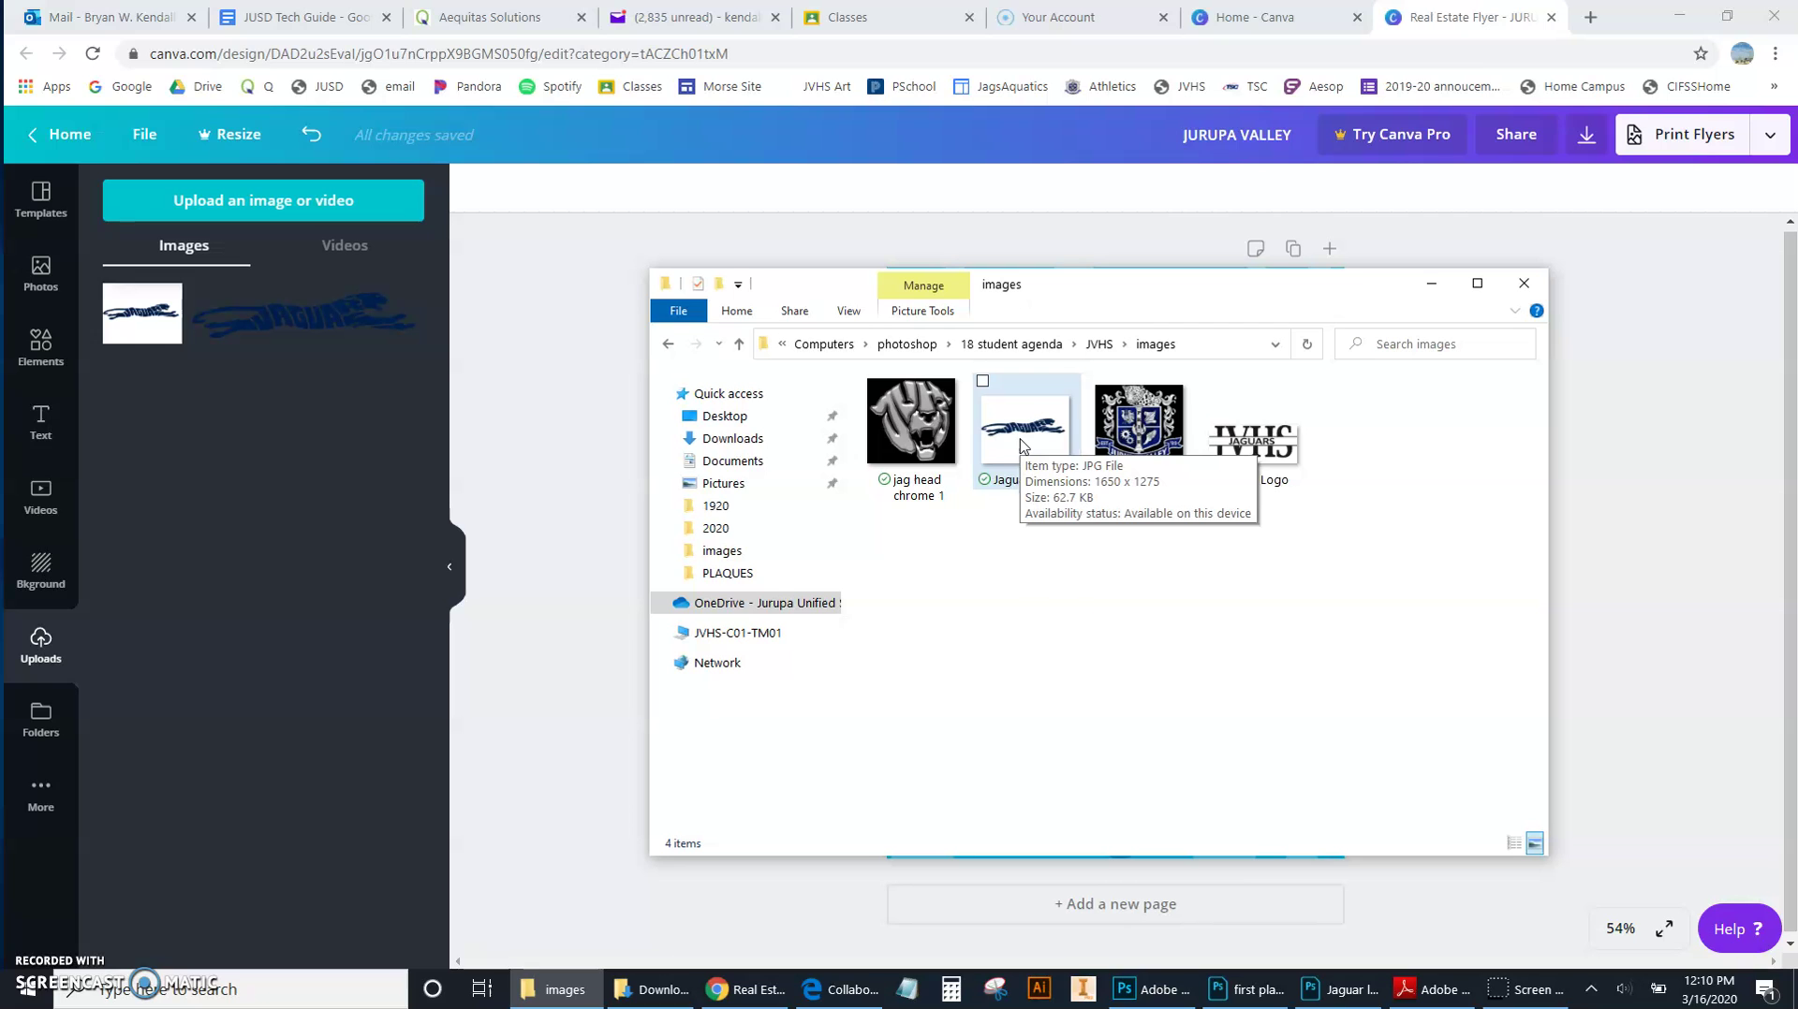
Step: Switch to Photoshop and enlarge the Jaguar leaping.jpg document window, magnifying the image to 45.9%
click(1340, 990)
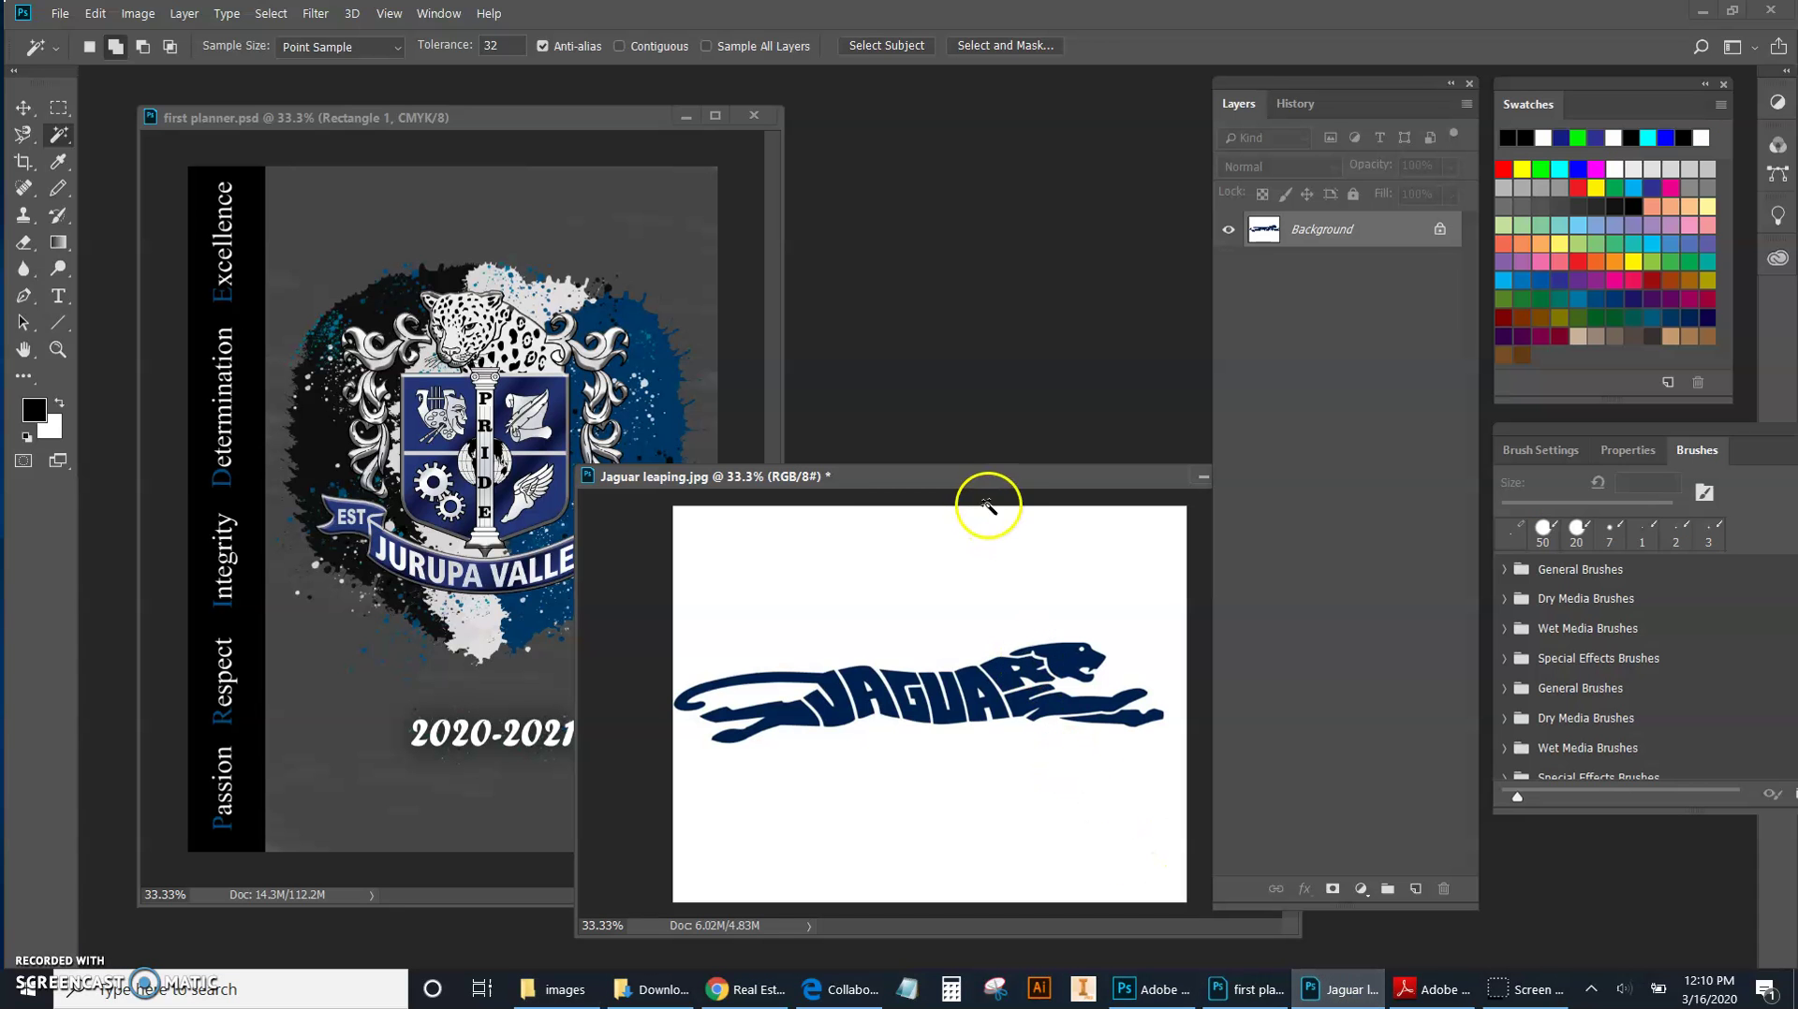
drag(990, 481, 531, 237)
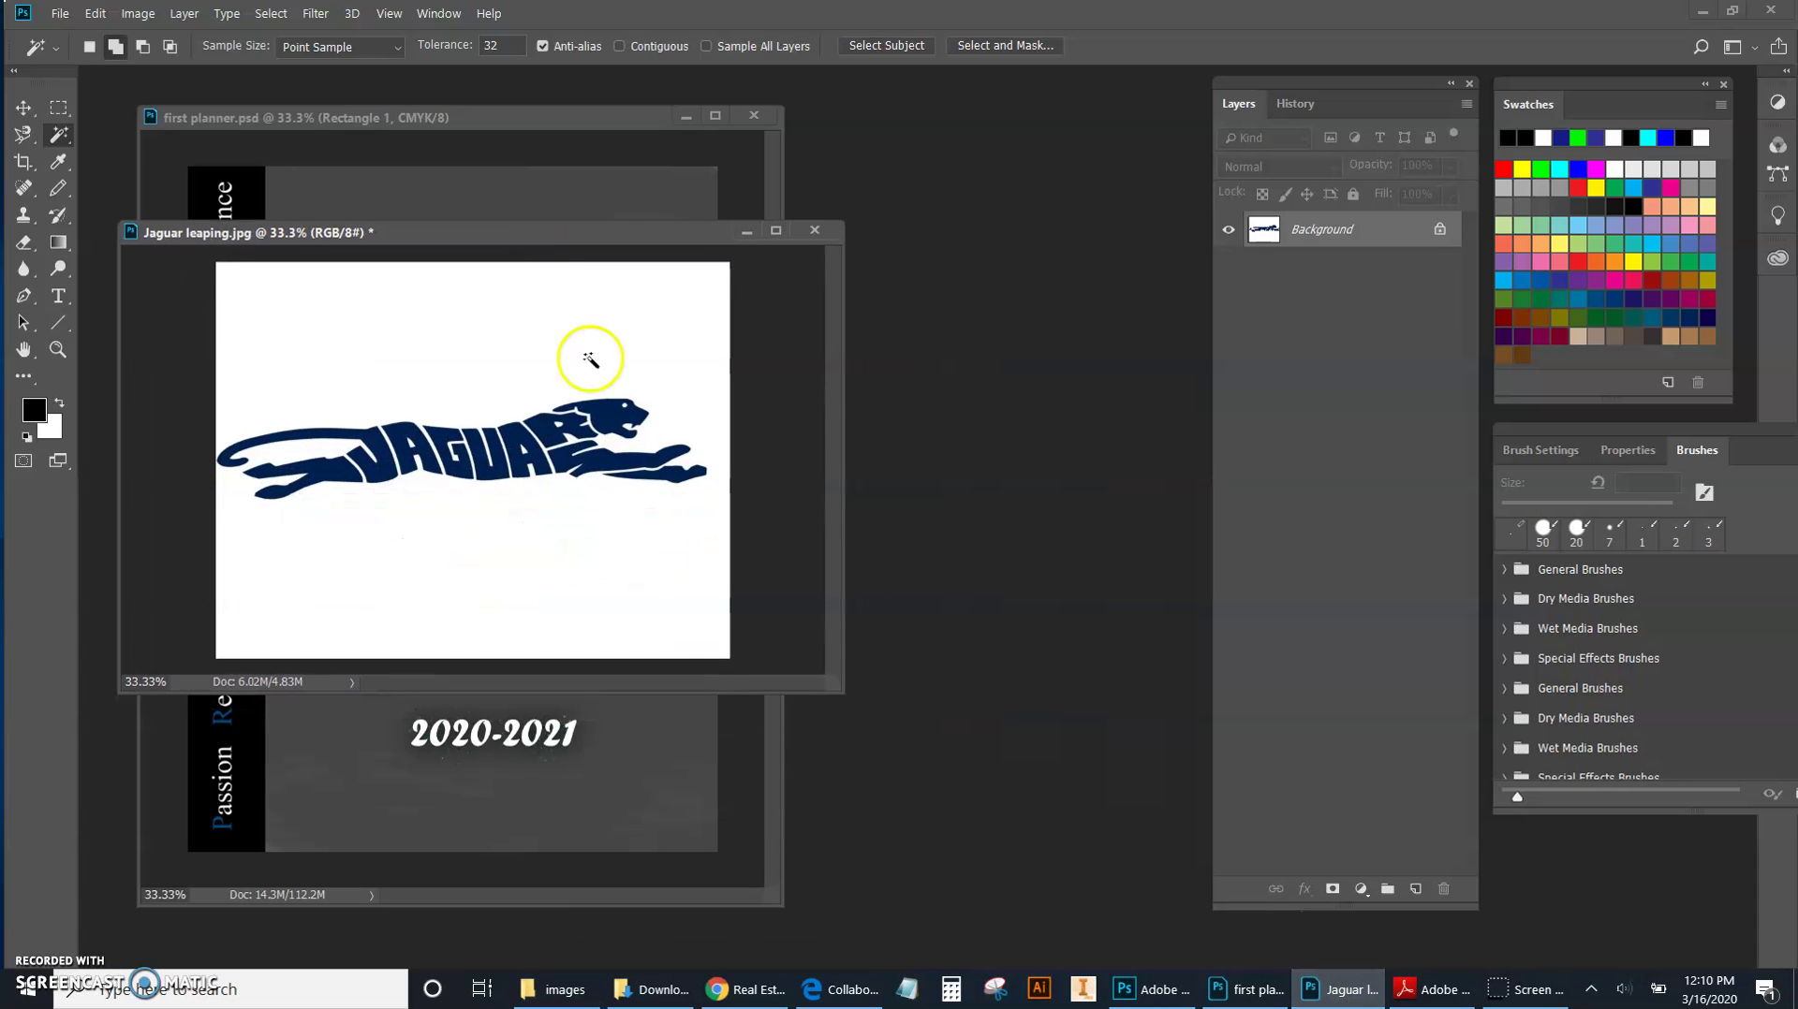
drag(836, 690, 1185, 829)
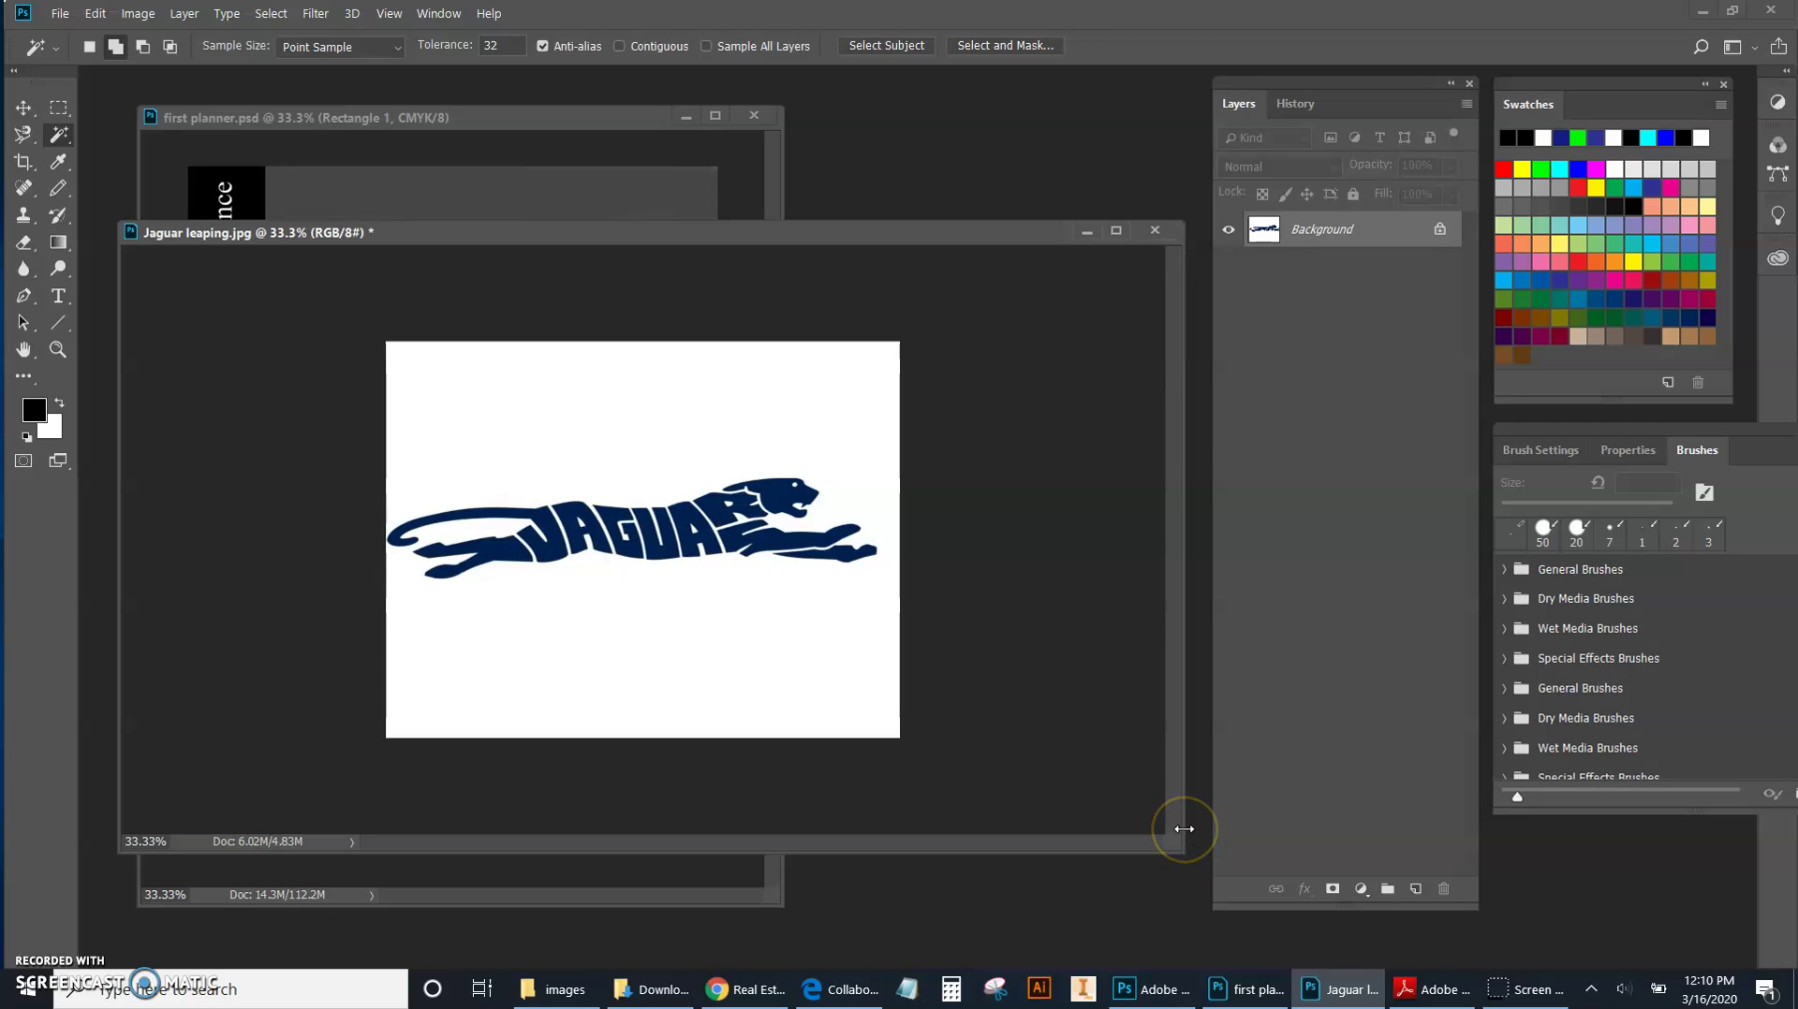
key(z)
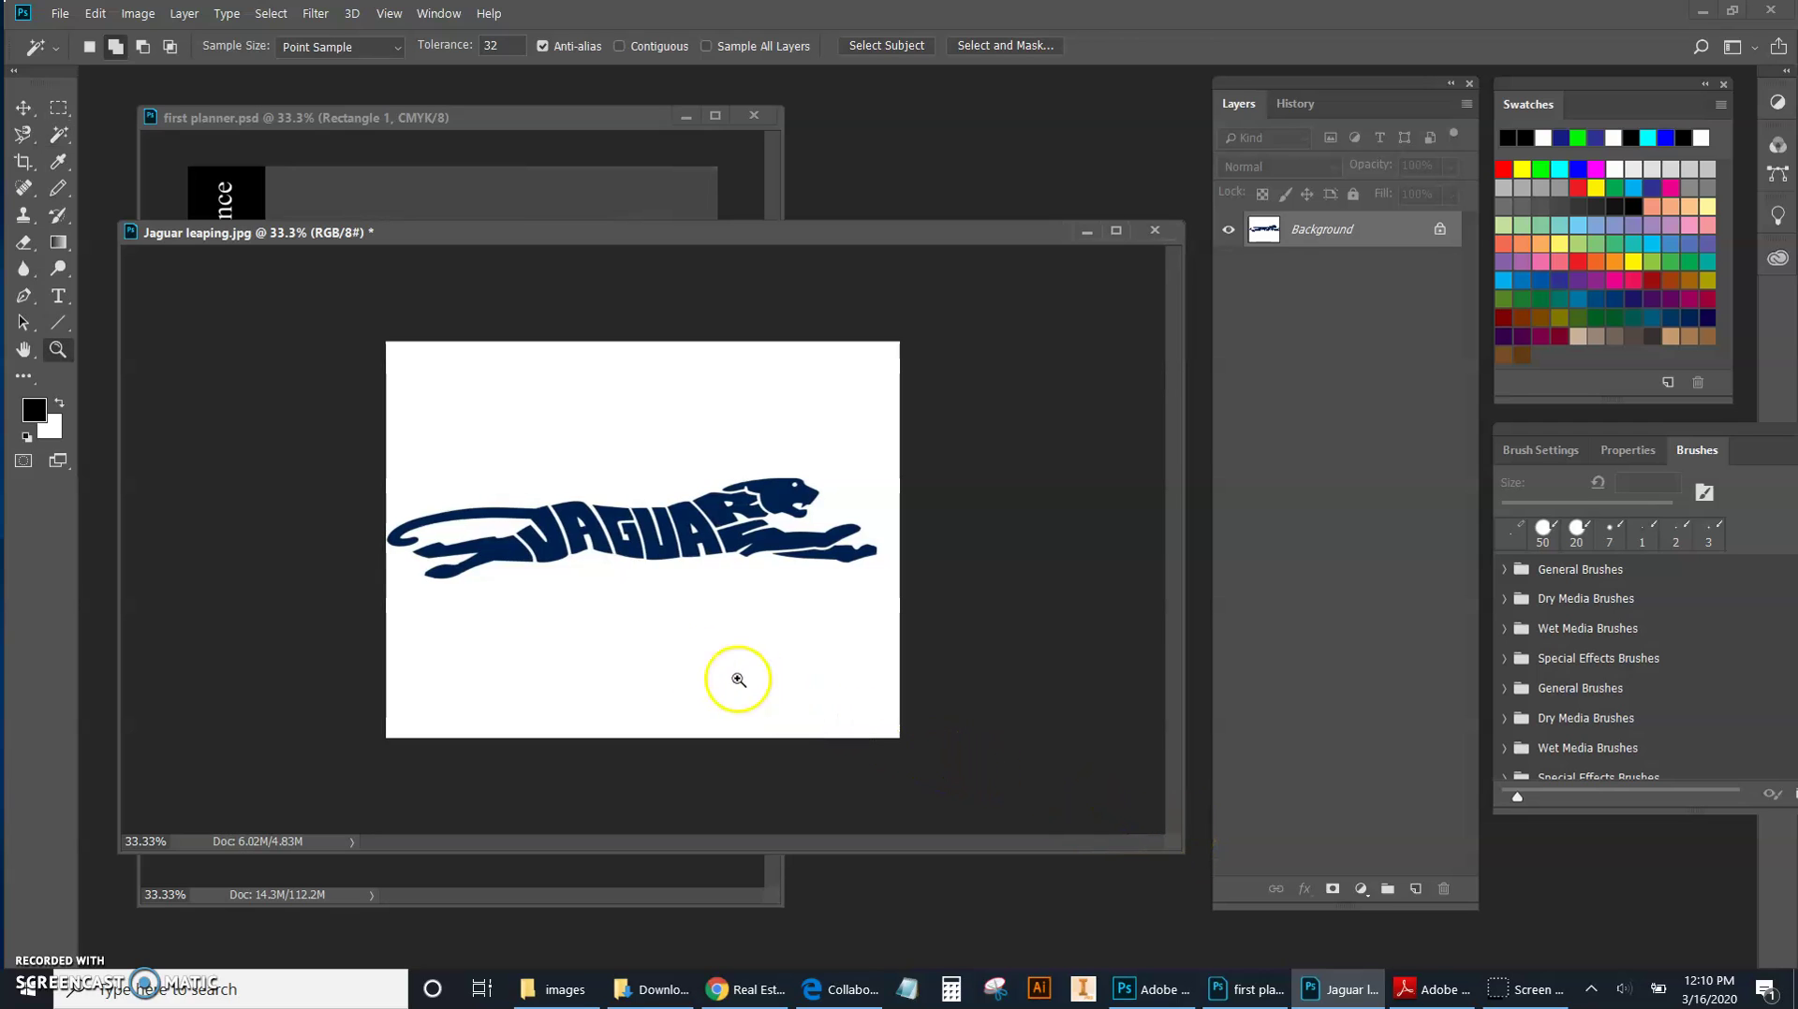
click(724, 699)
drag(724, 699, 728, 704)
drag(755, 854, 741, 932)
click(394, 501)
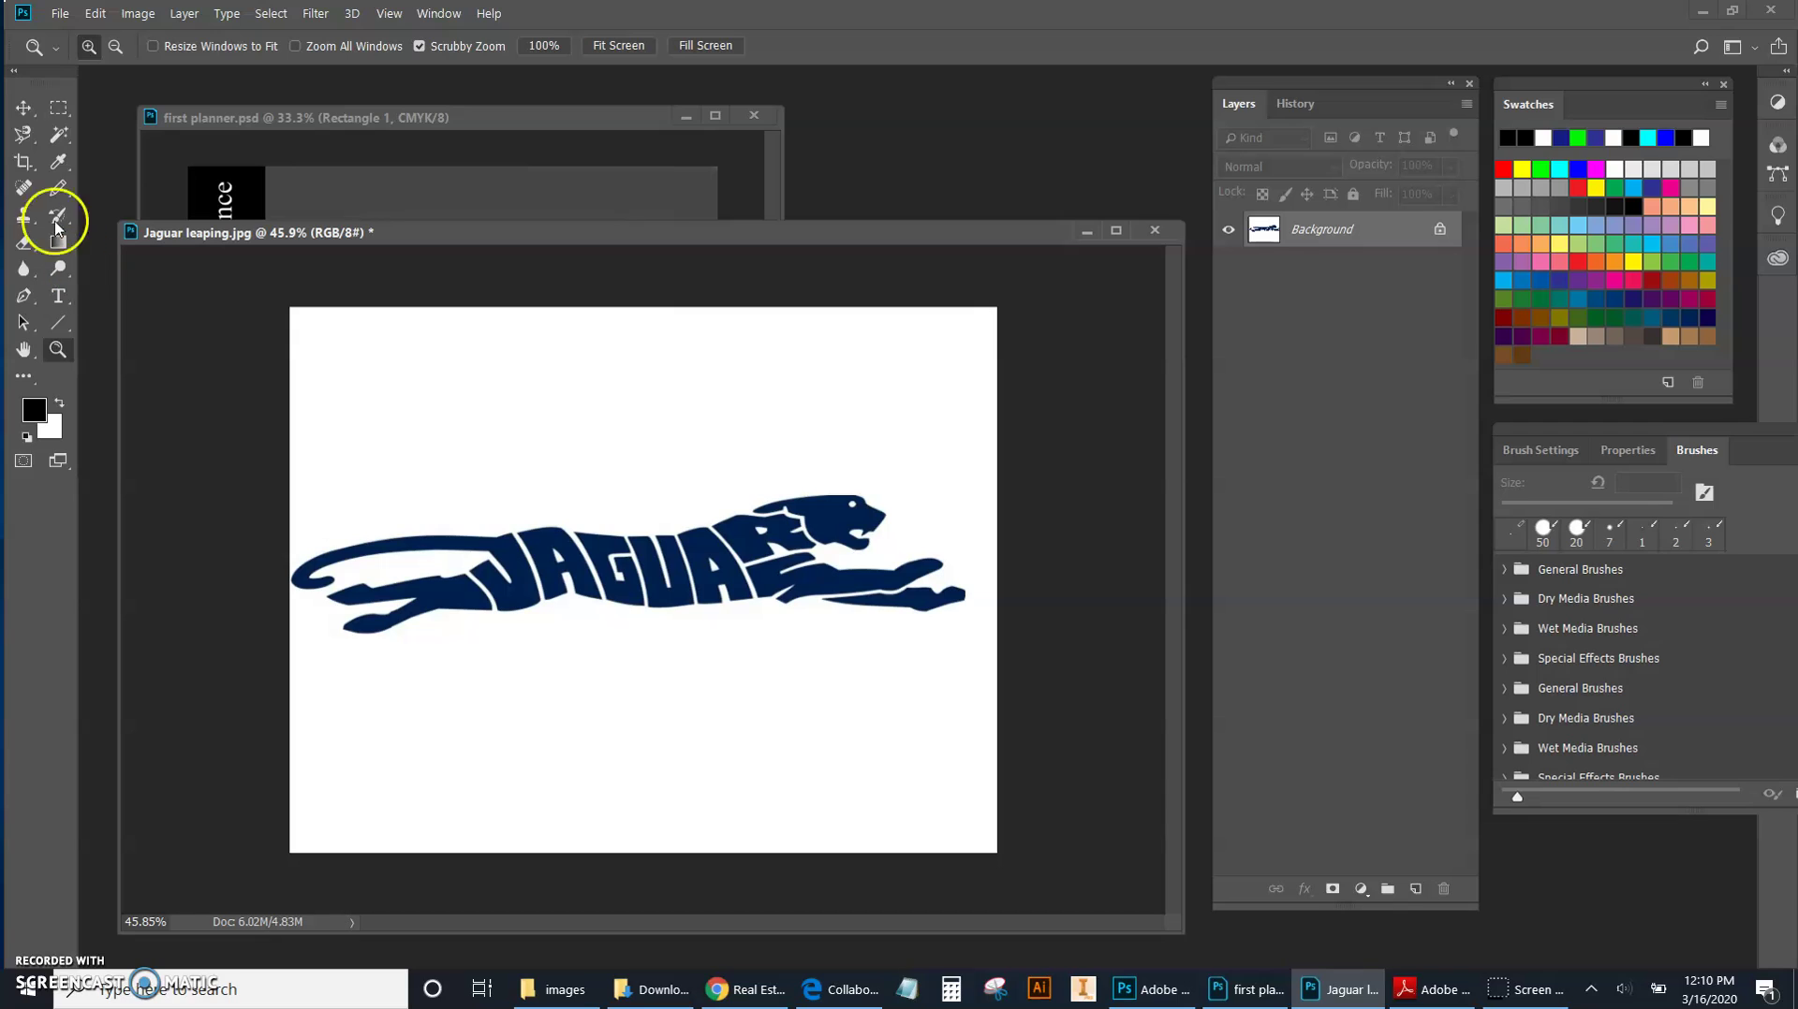
Step: Crop the empty white space above and below the jaguar, keeping the image's full width
click(26, 164)
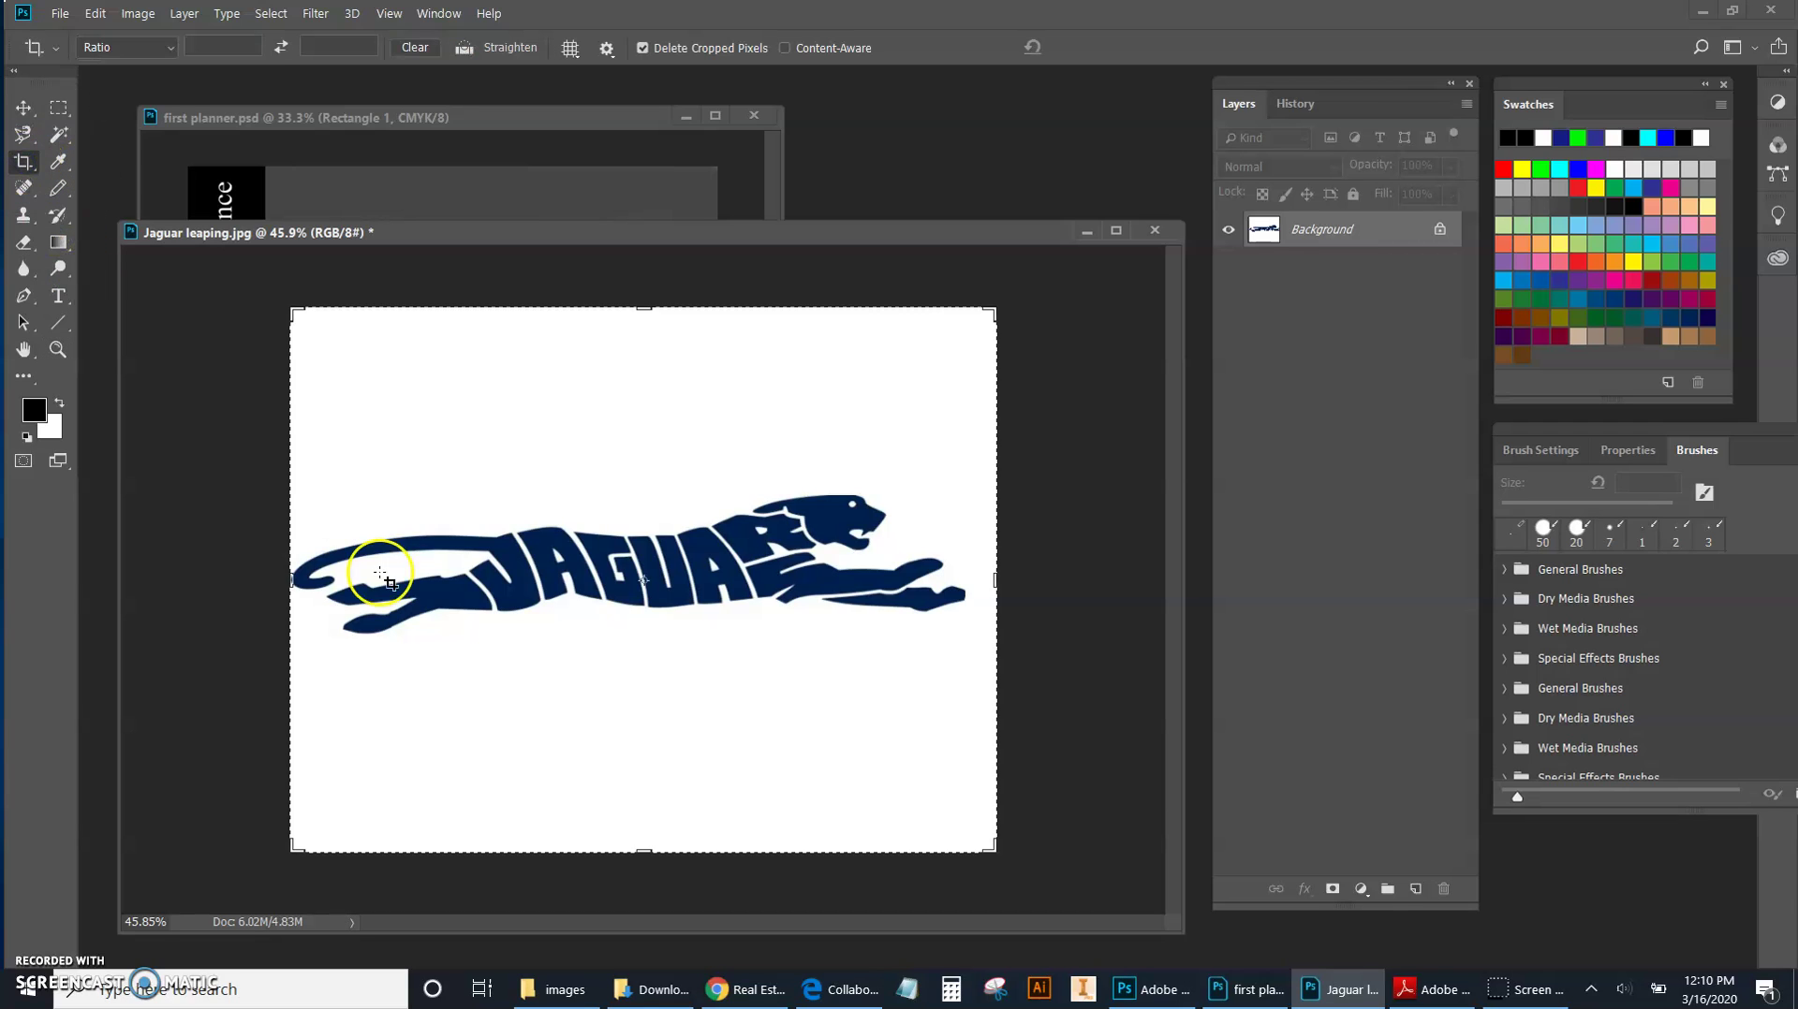
drag(642, 854, 630, 752)
drag(641, 401, 658, 488)
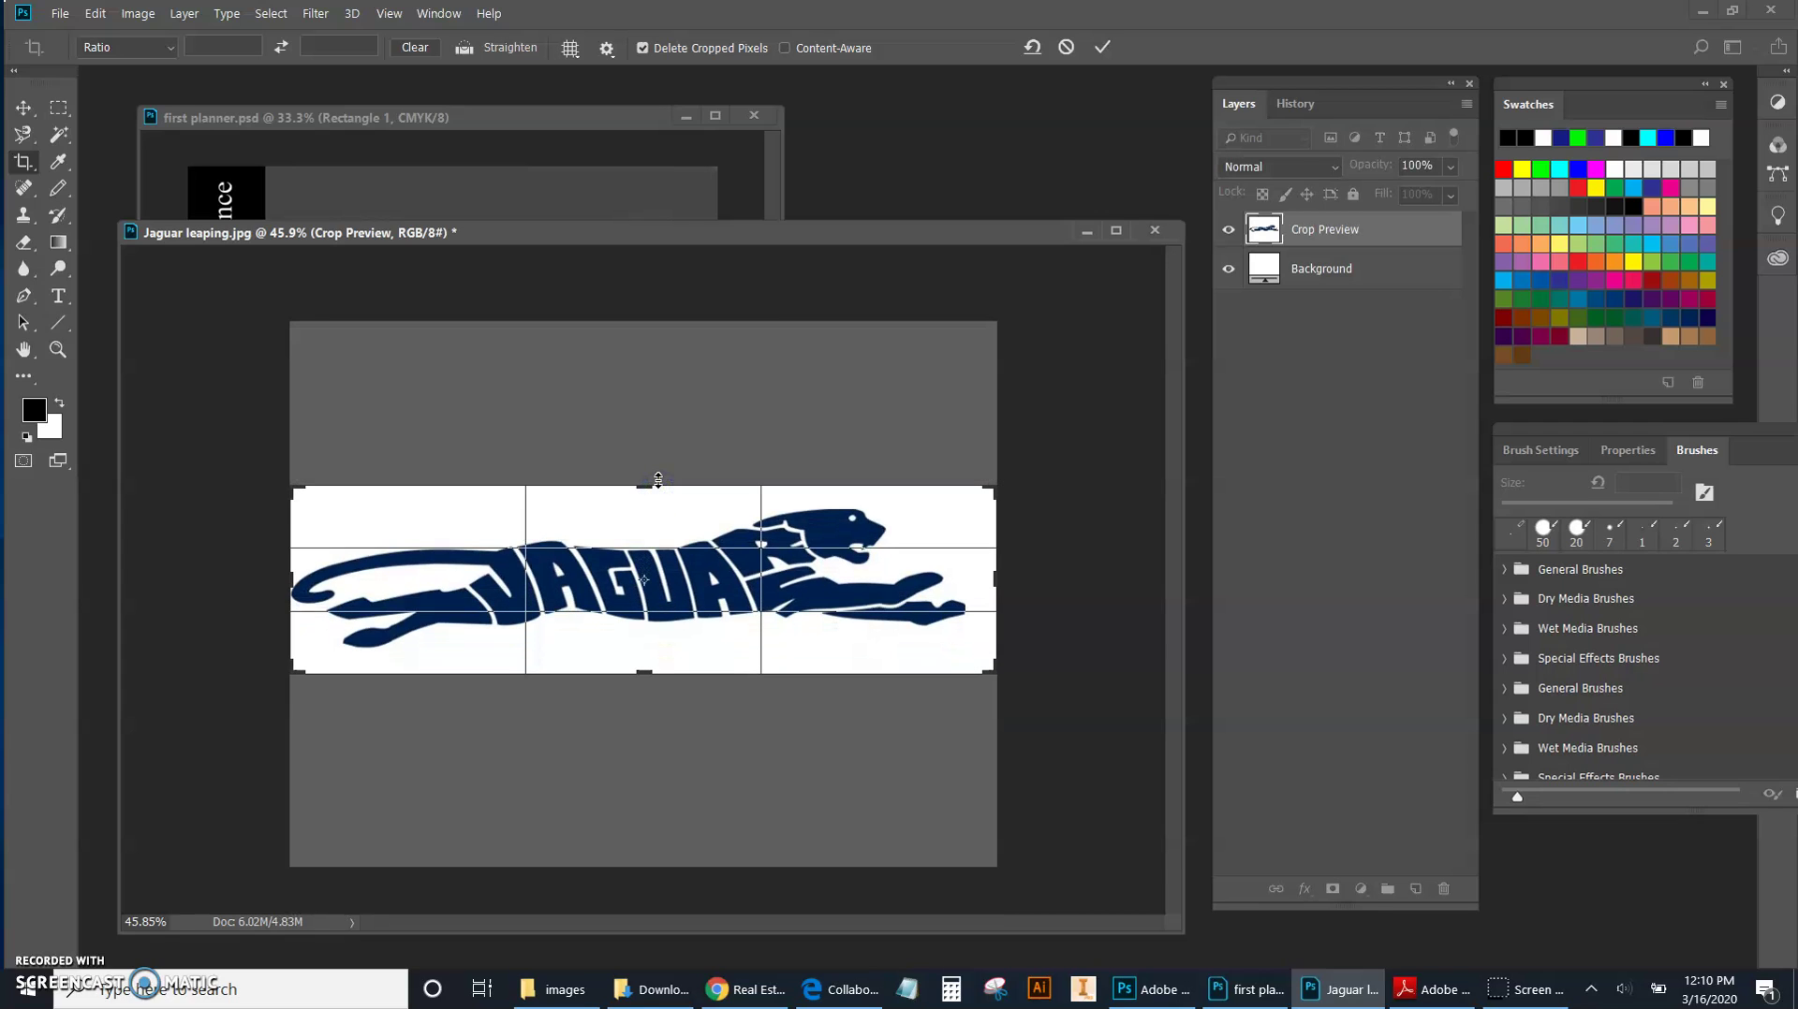
key(Return)
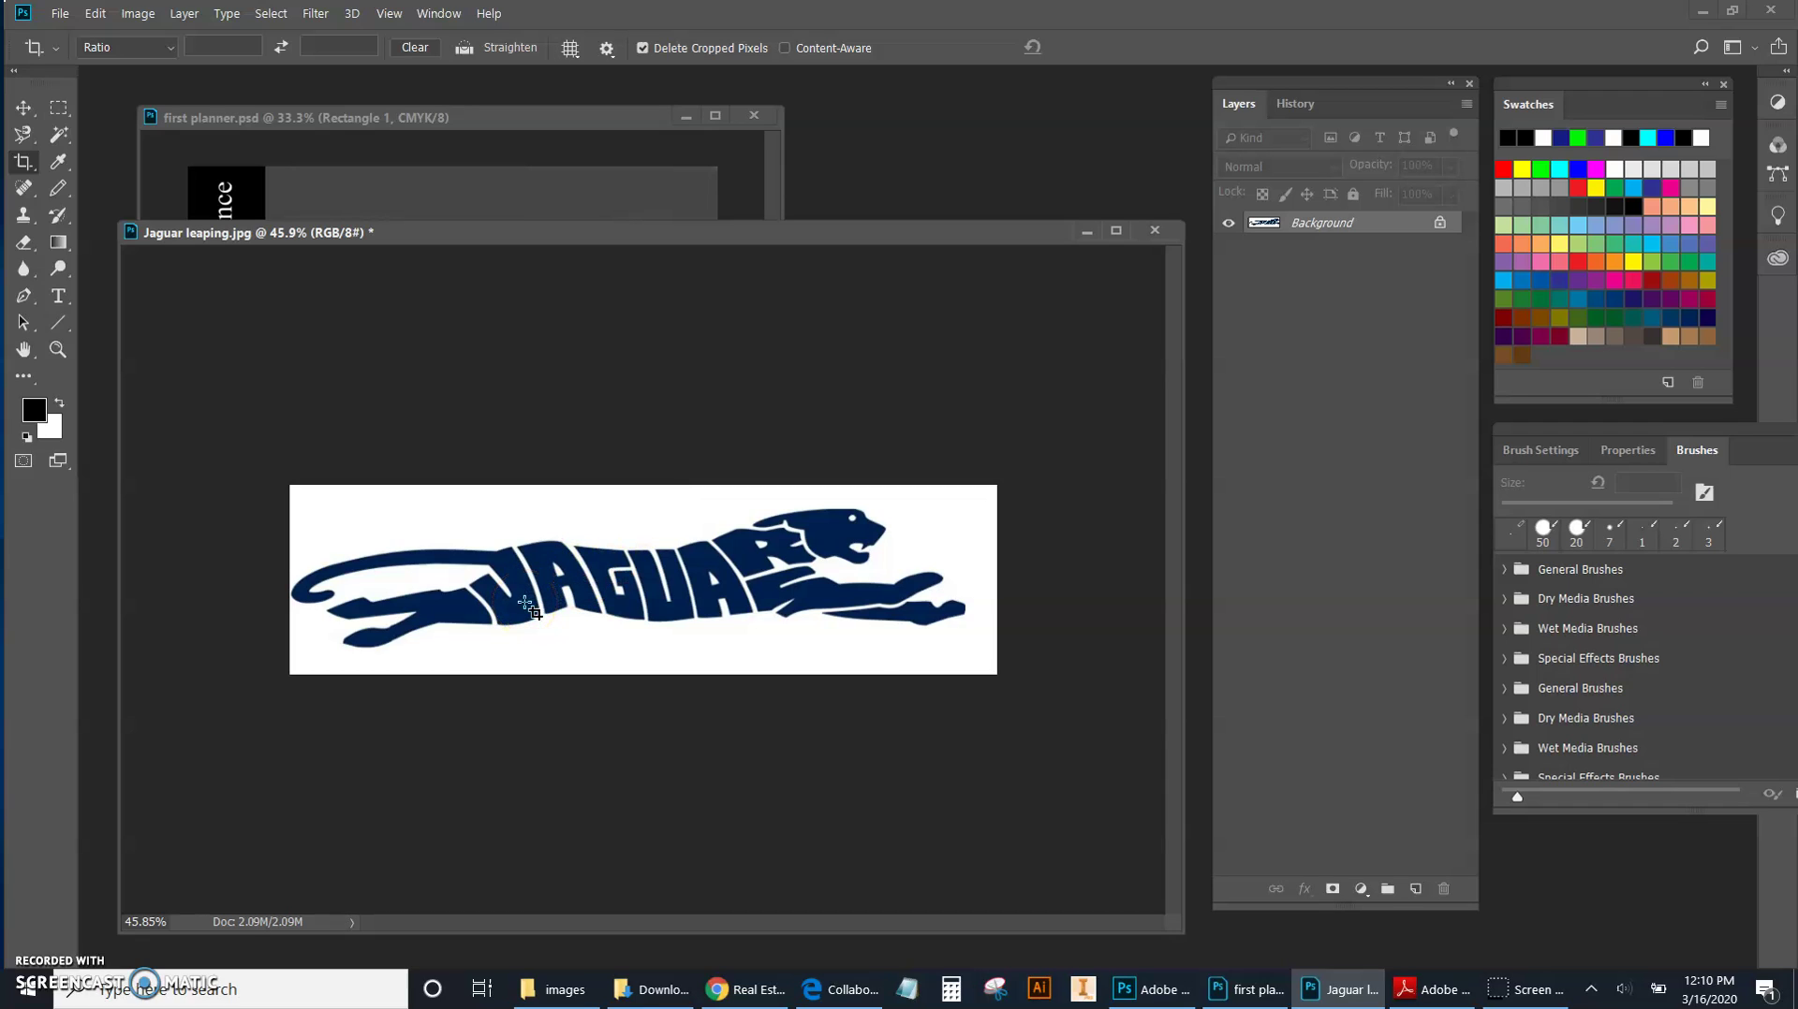
Step: Select the dark blue jaguar with the Magic Wand and mask out the white background with a layer mask
click(56, 137)
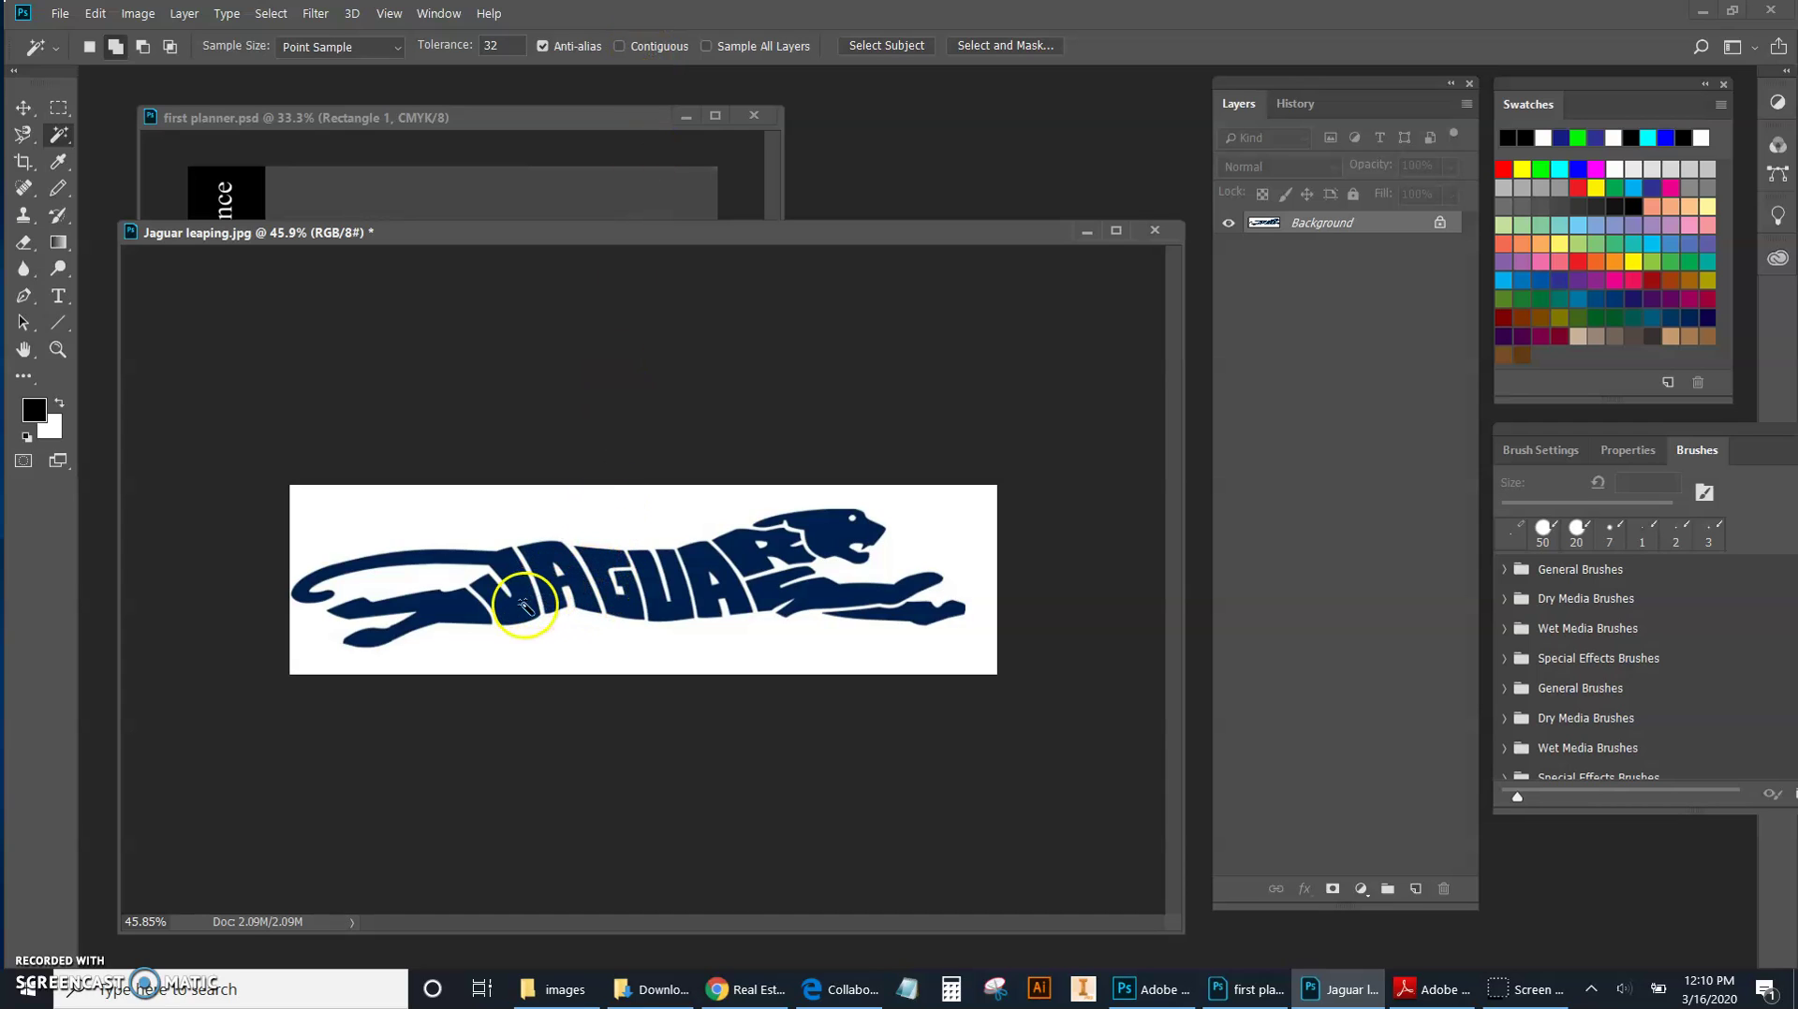
drag(623, 586, 453, 609)
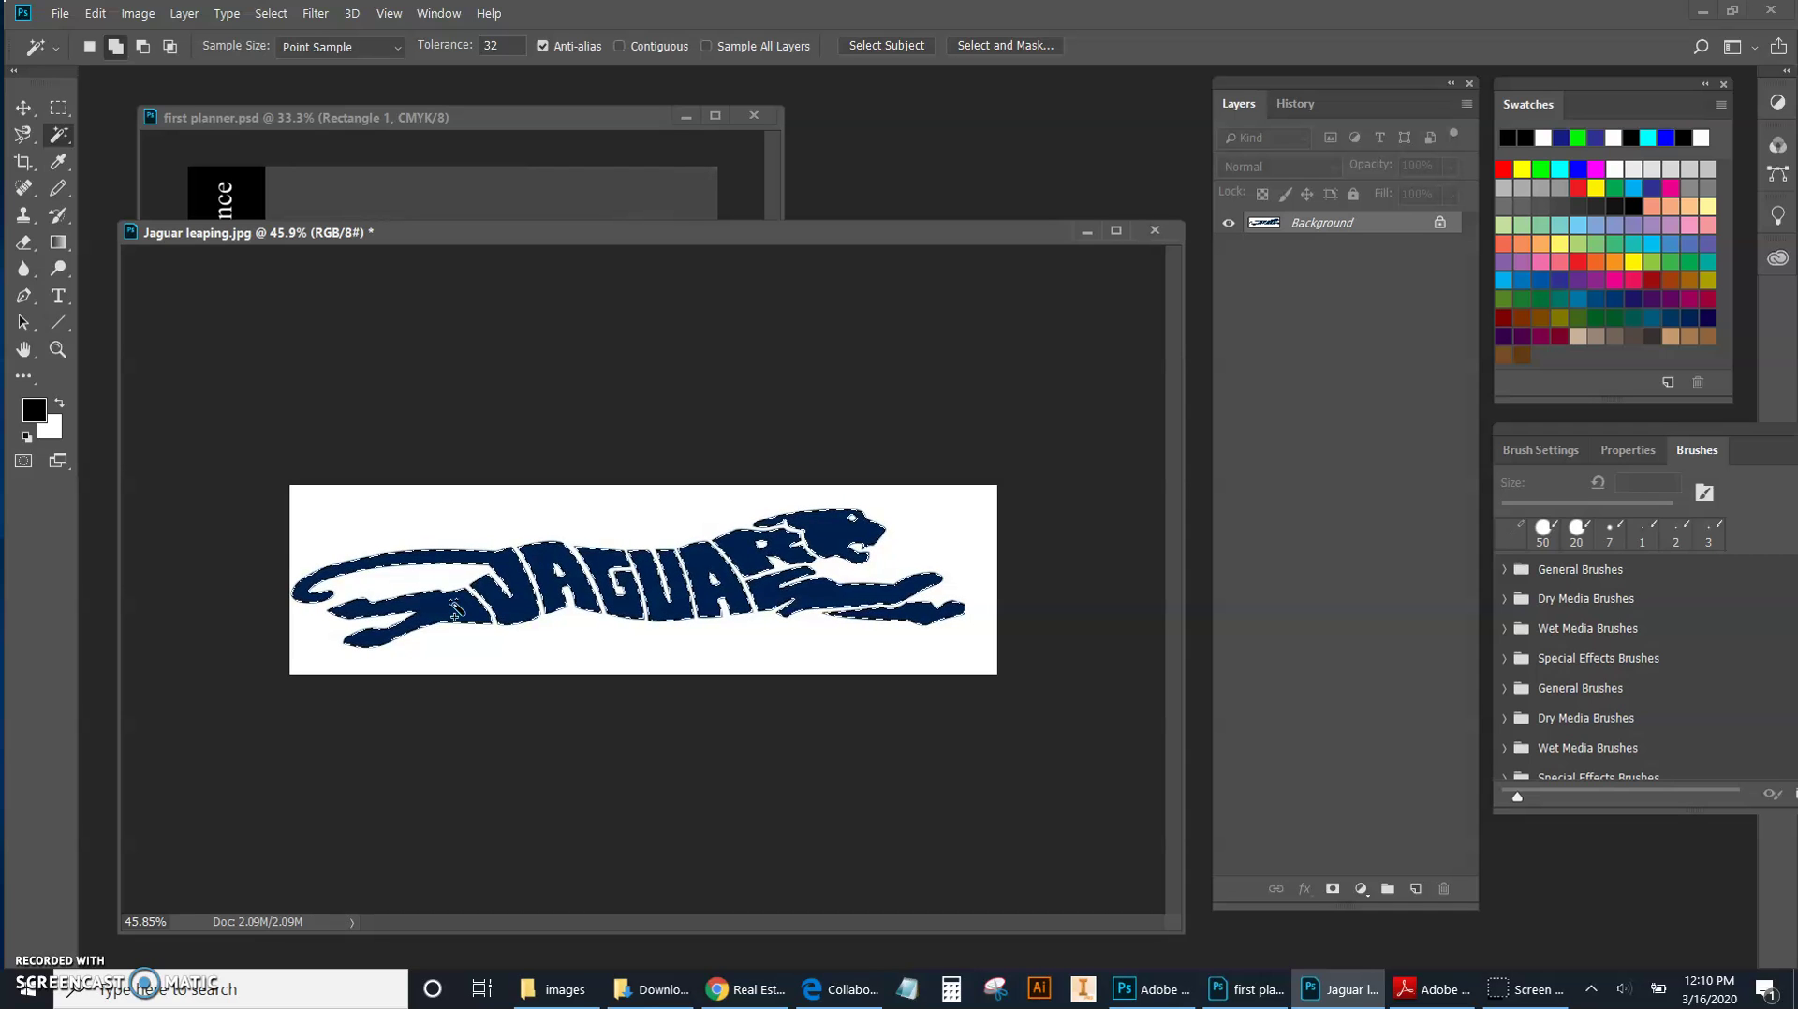
drag(456, 607, 875, 669)
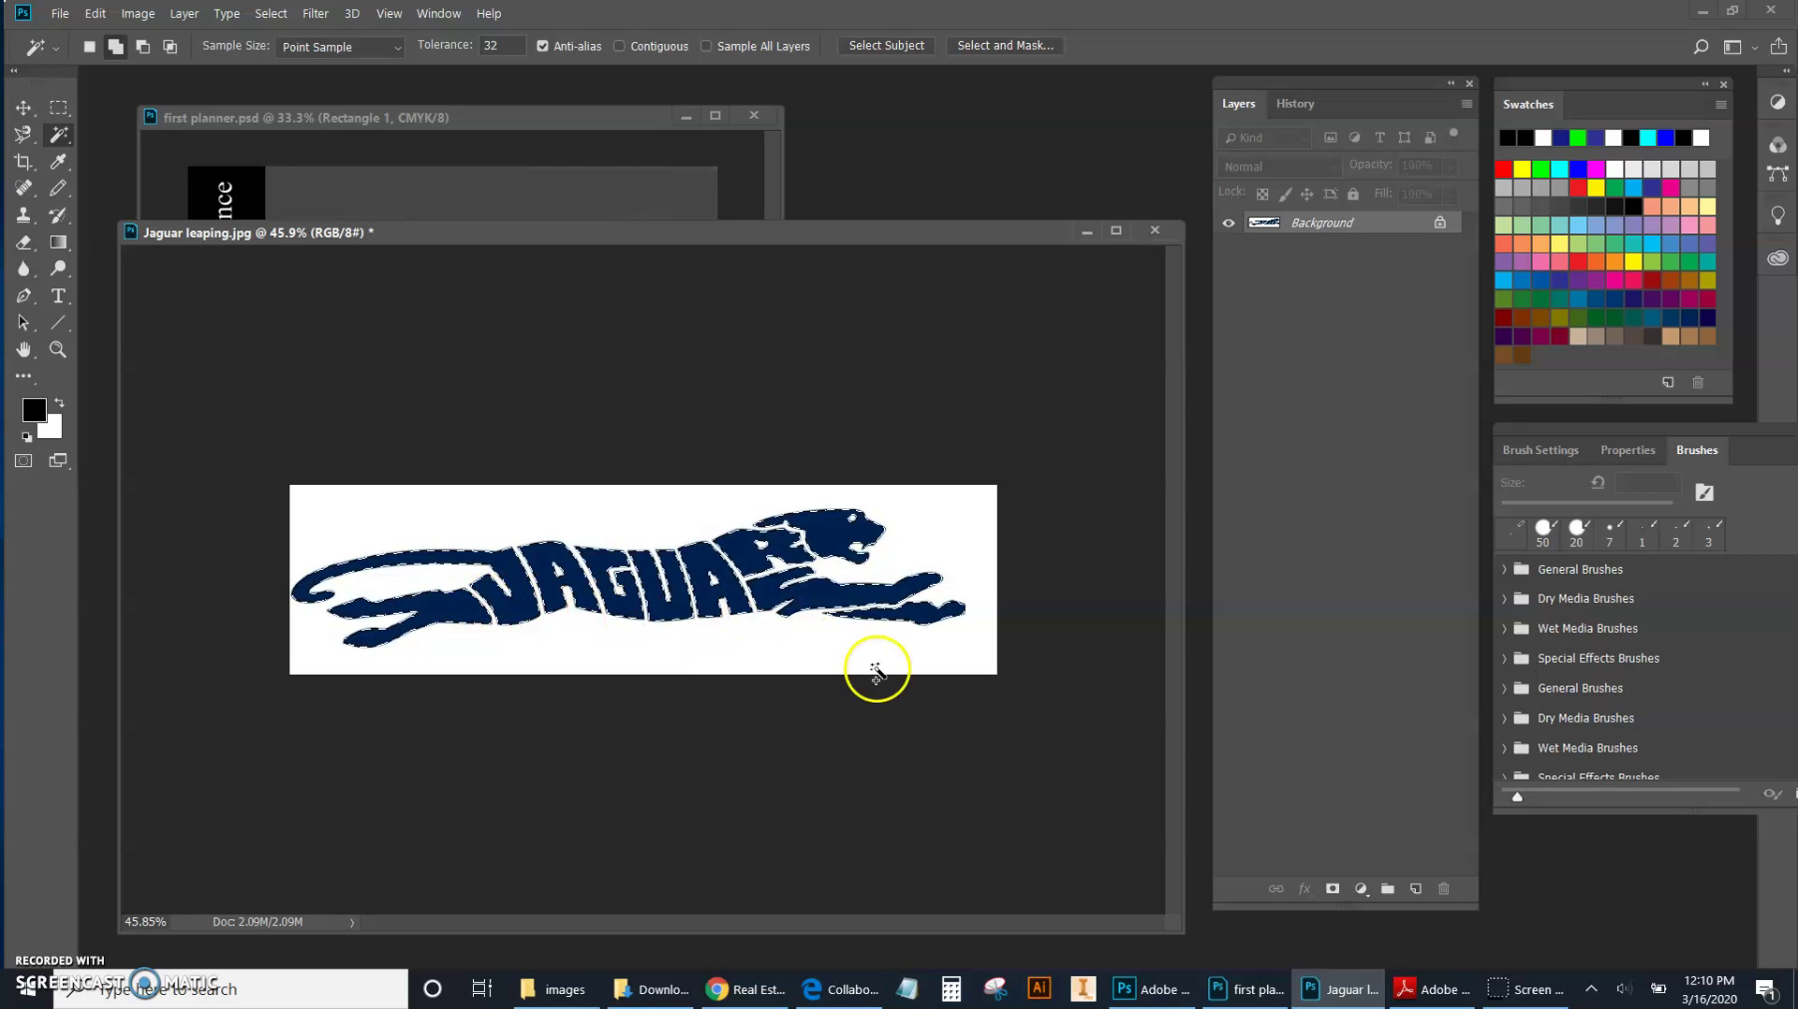
click(1331, 890)
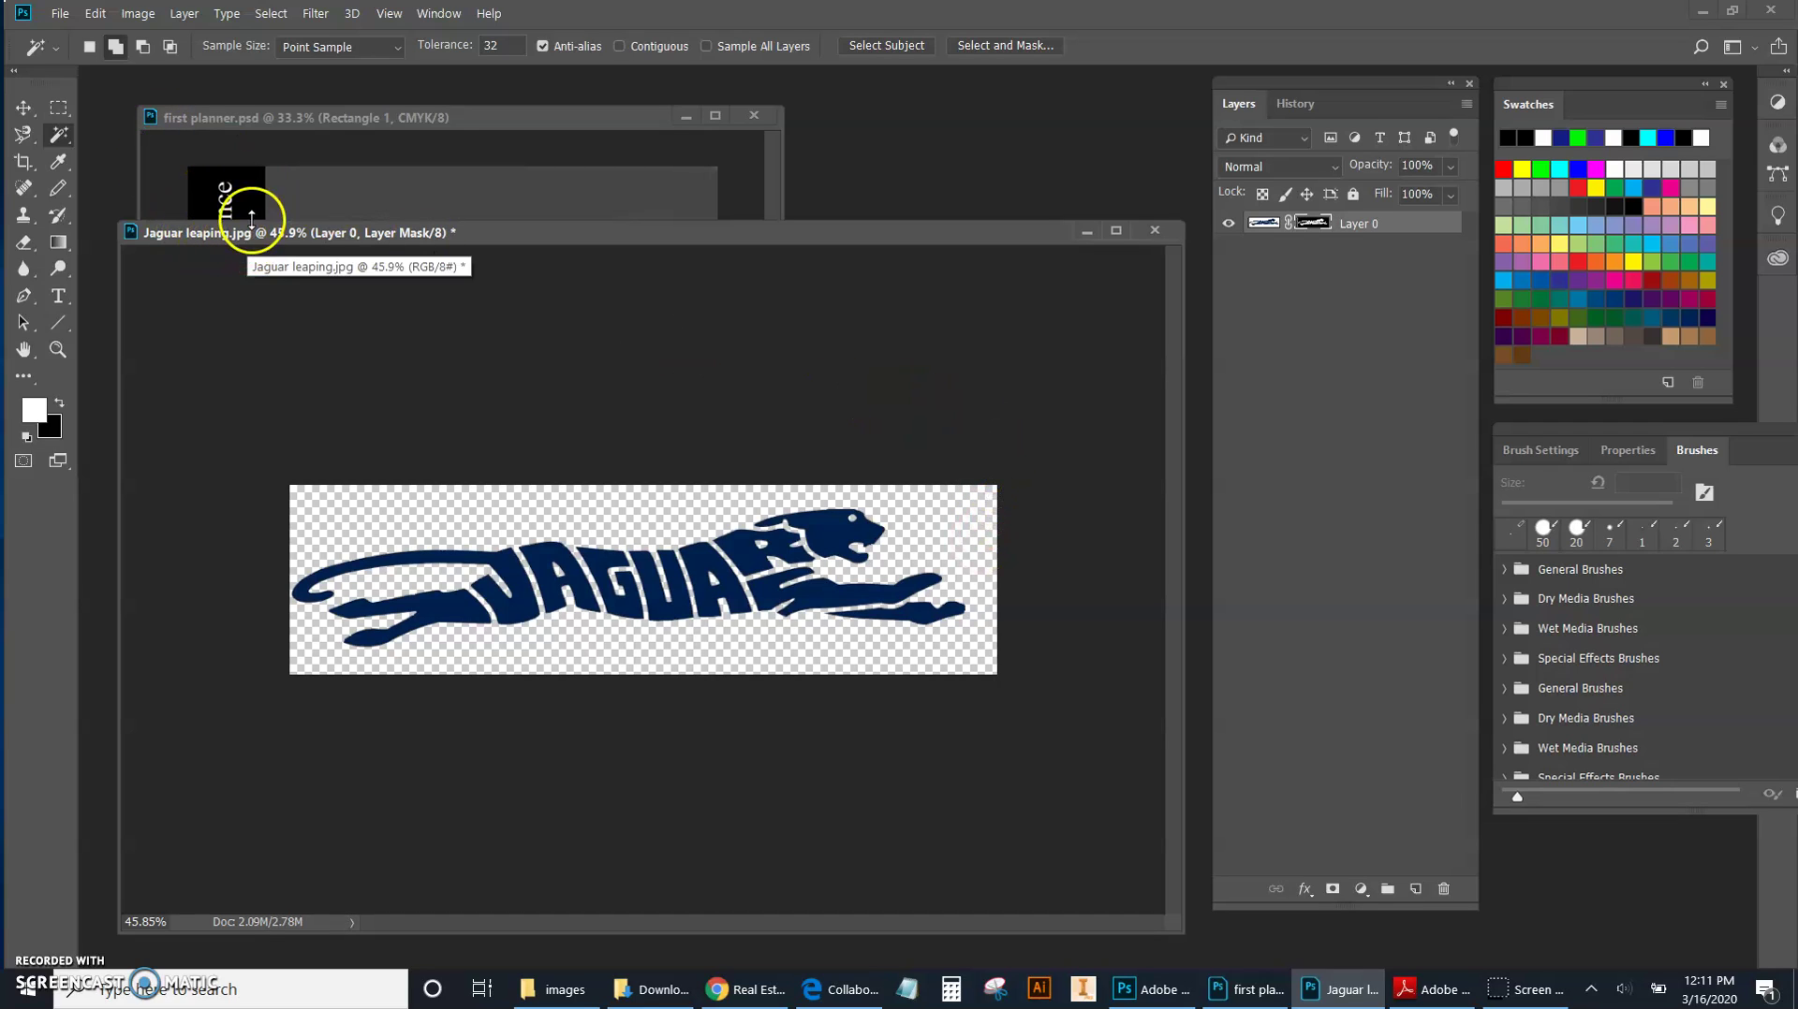
Step: Save a PNG copy of the masked jaguar in the images folder as Jaguar leaping PNG, using the large file size option
click(250, 255)
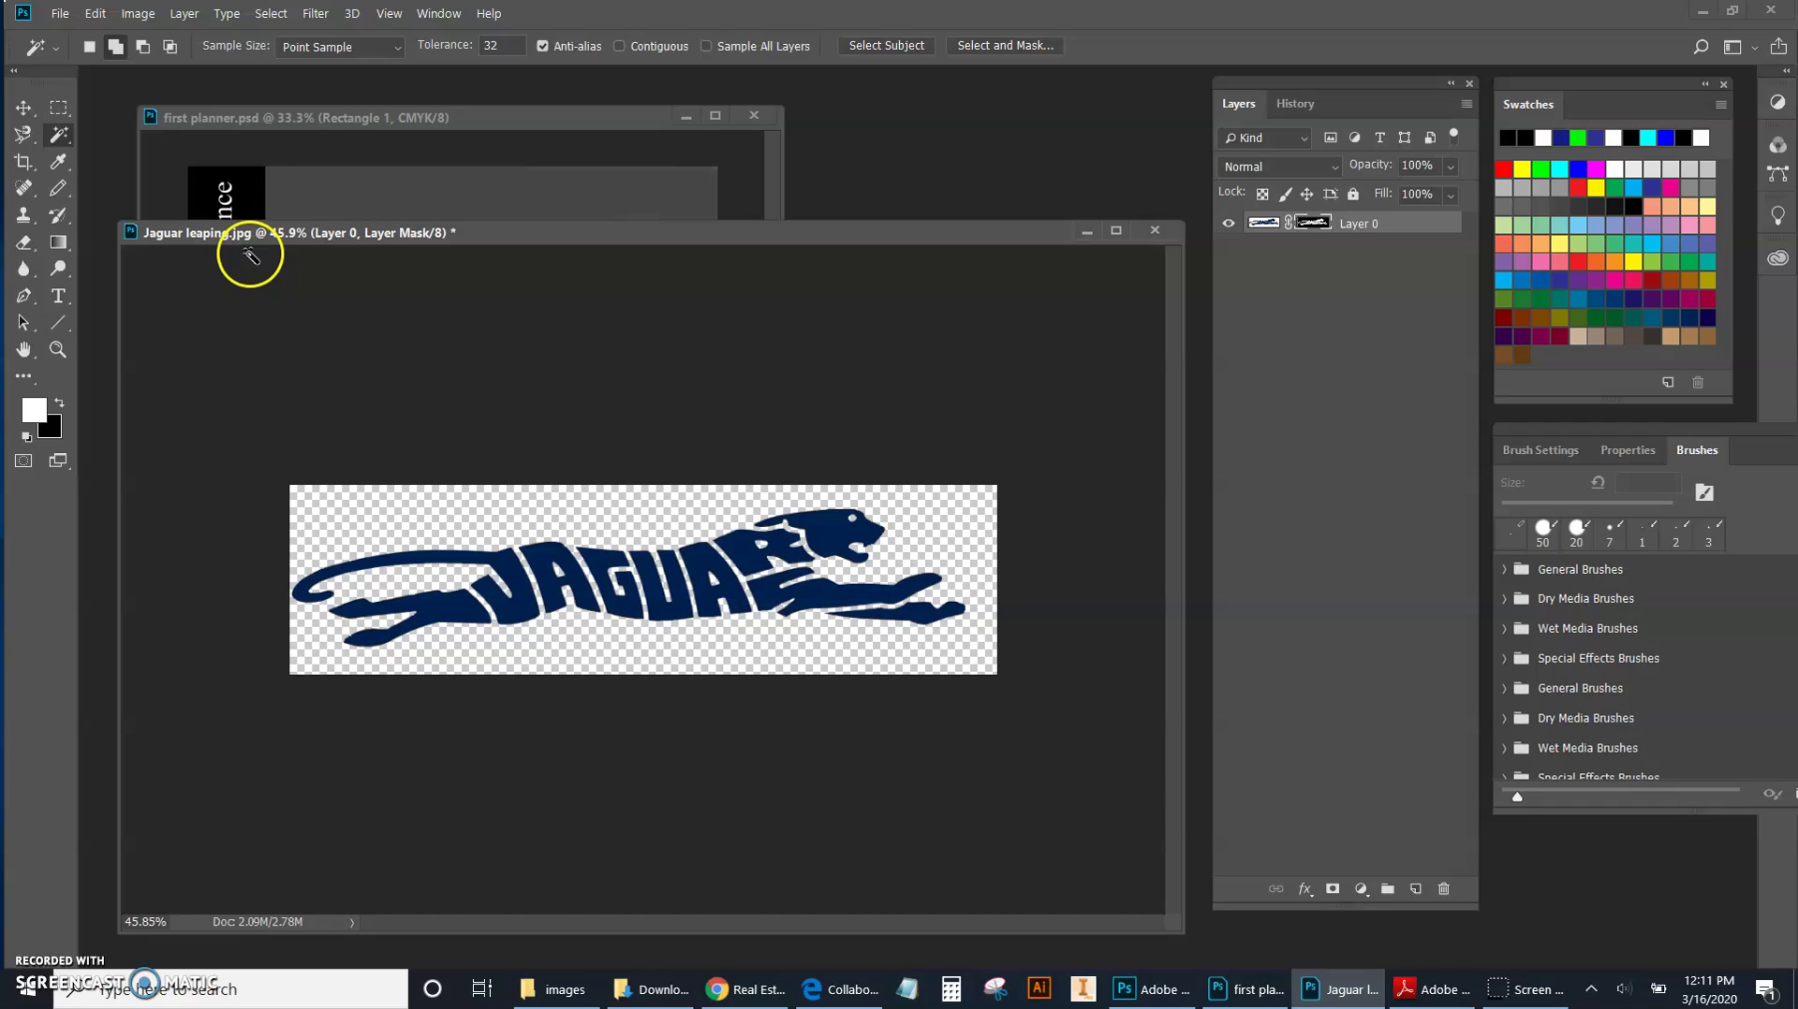
click(60, 17)
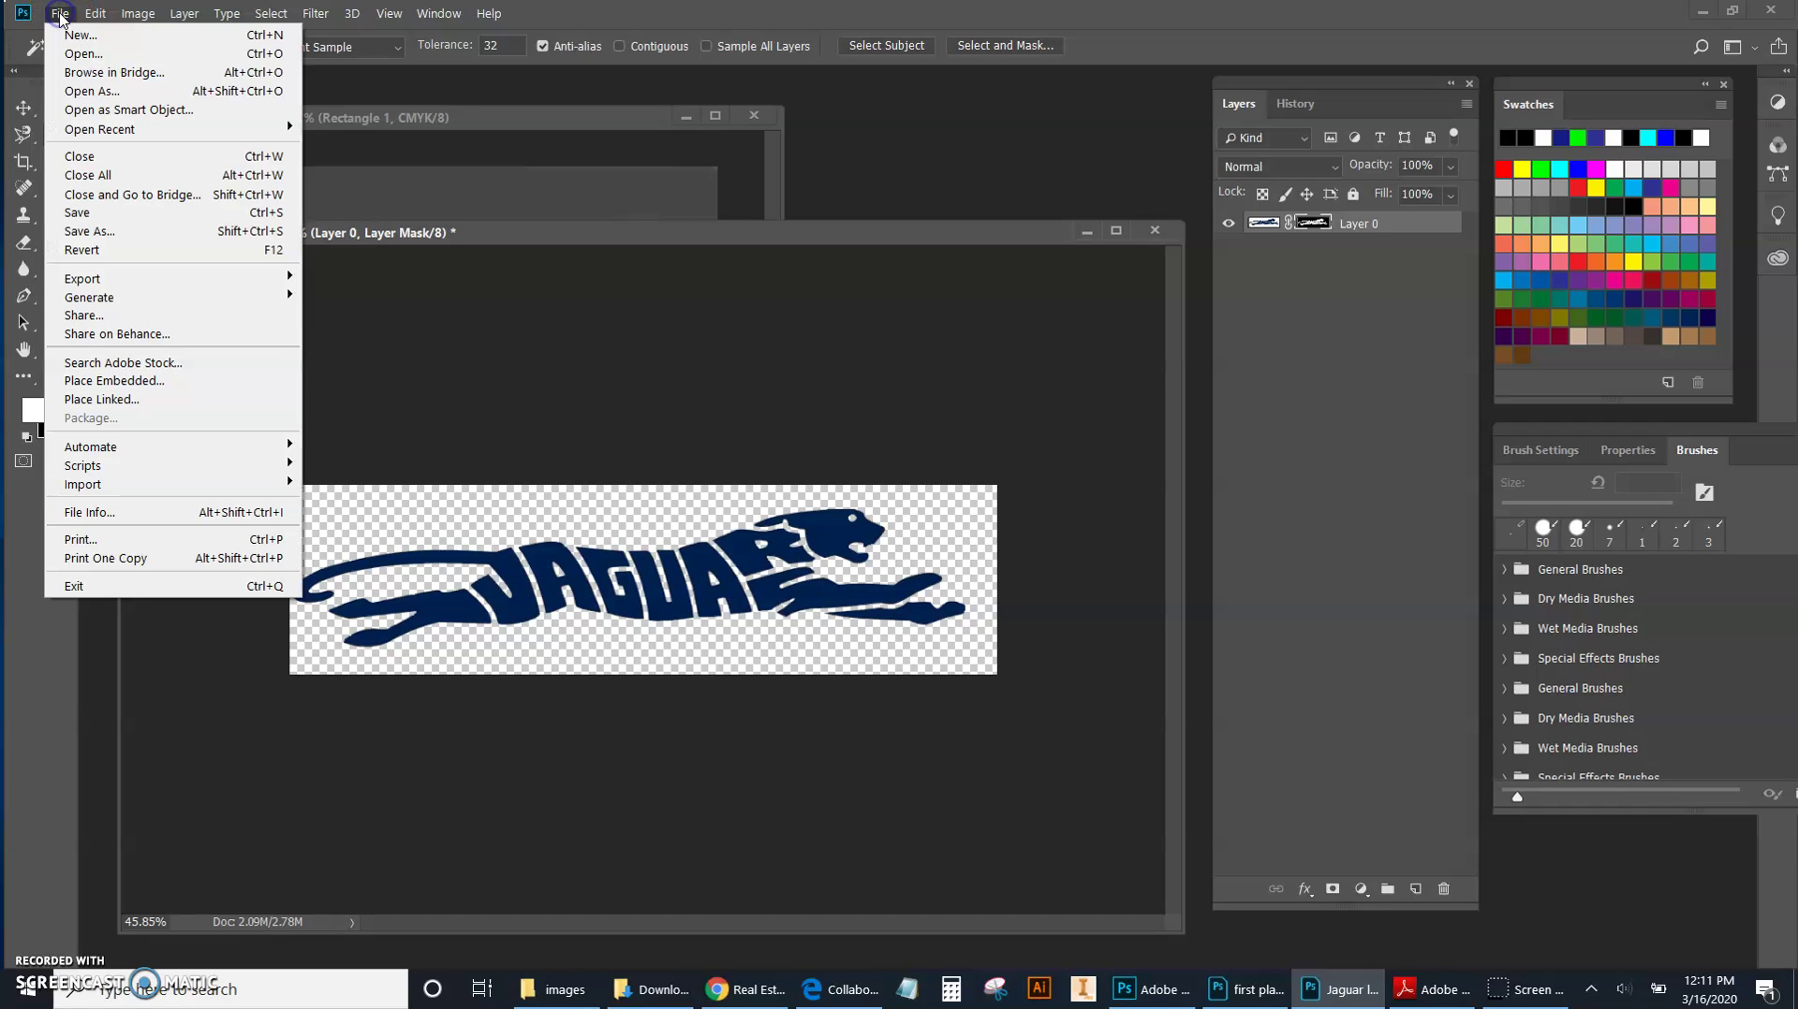
click(86, 233)
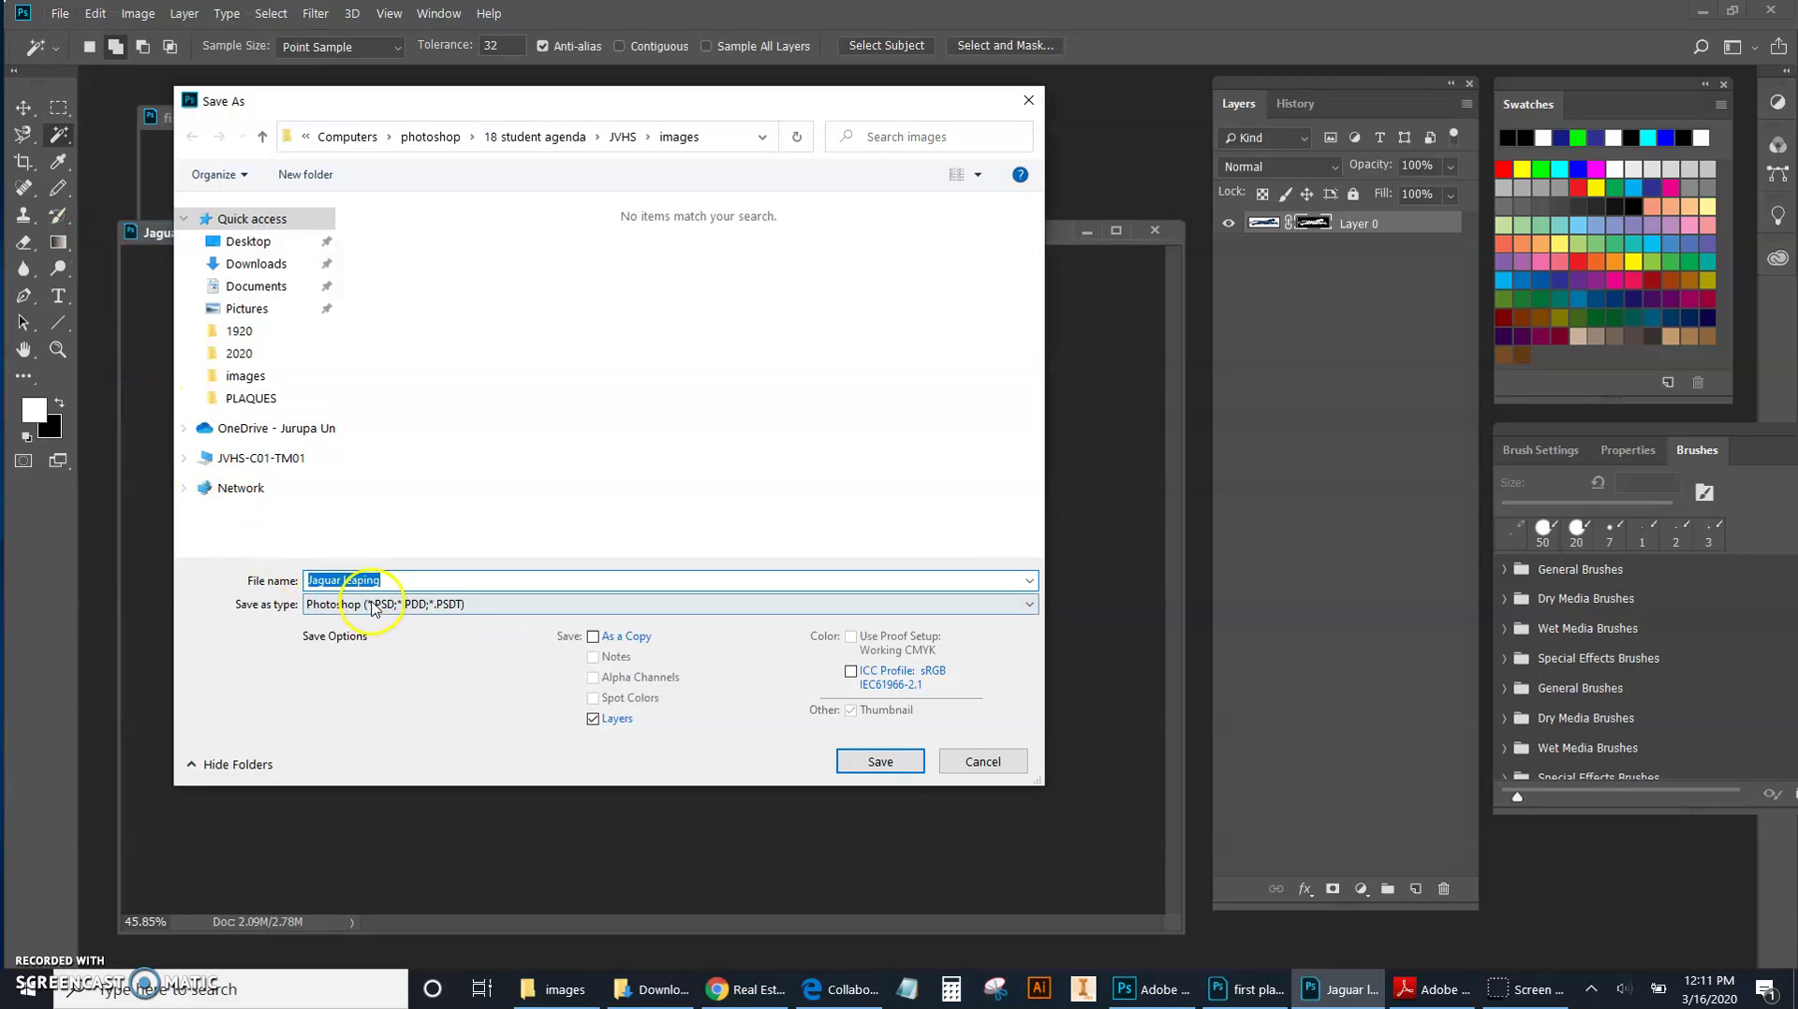
click(380, 607)
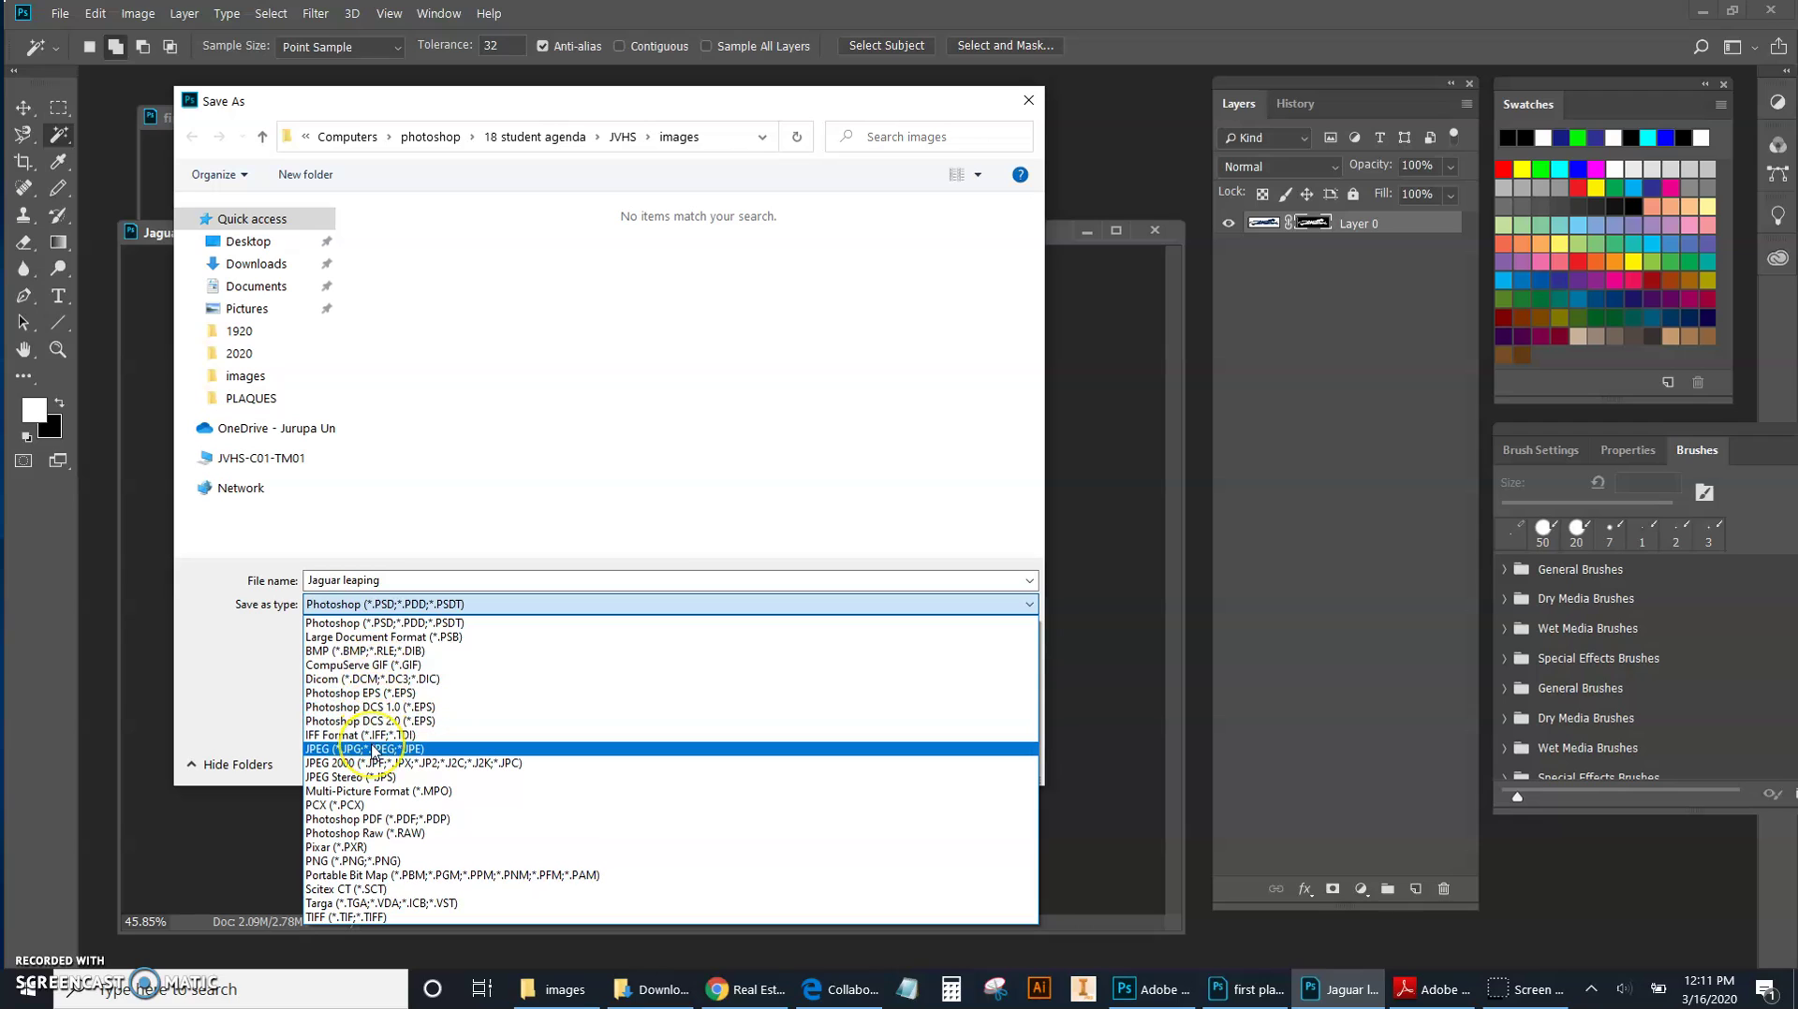
click(363, 862)
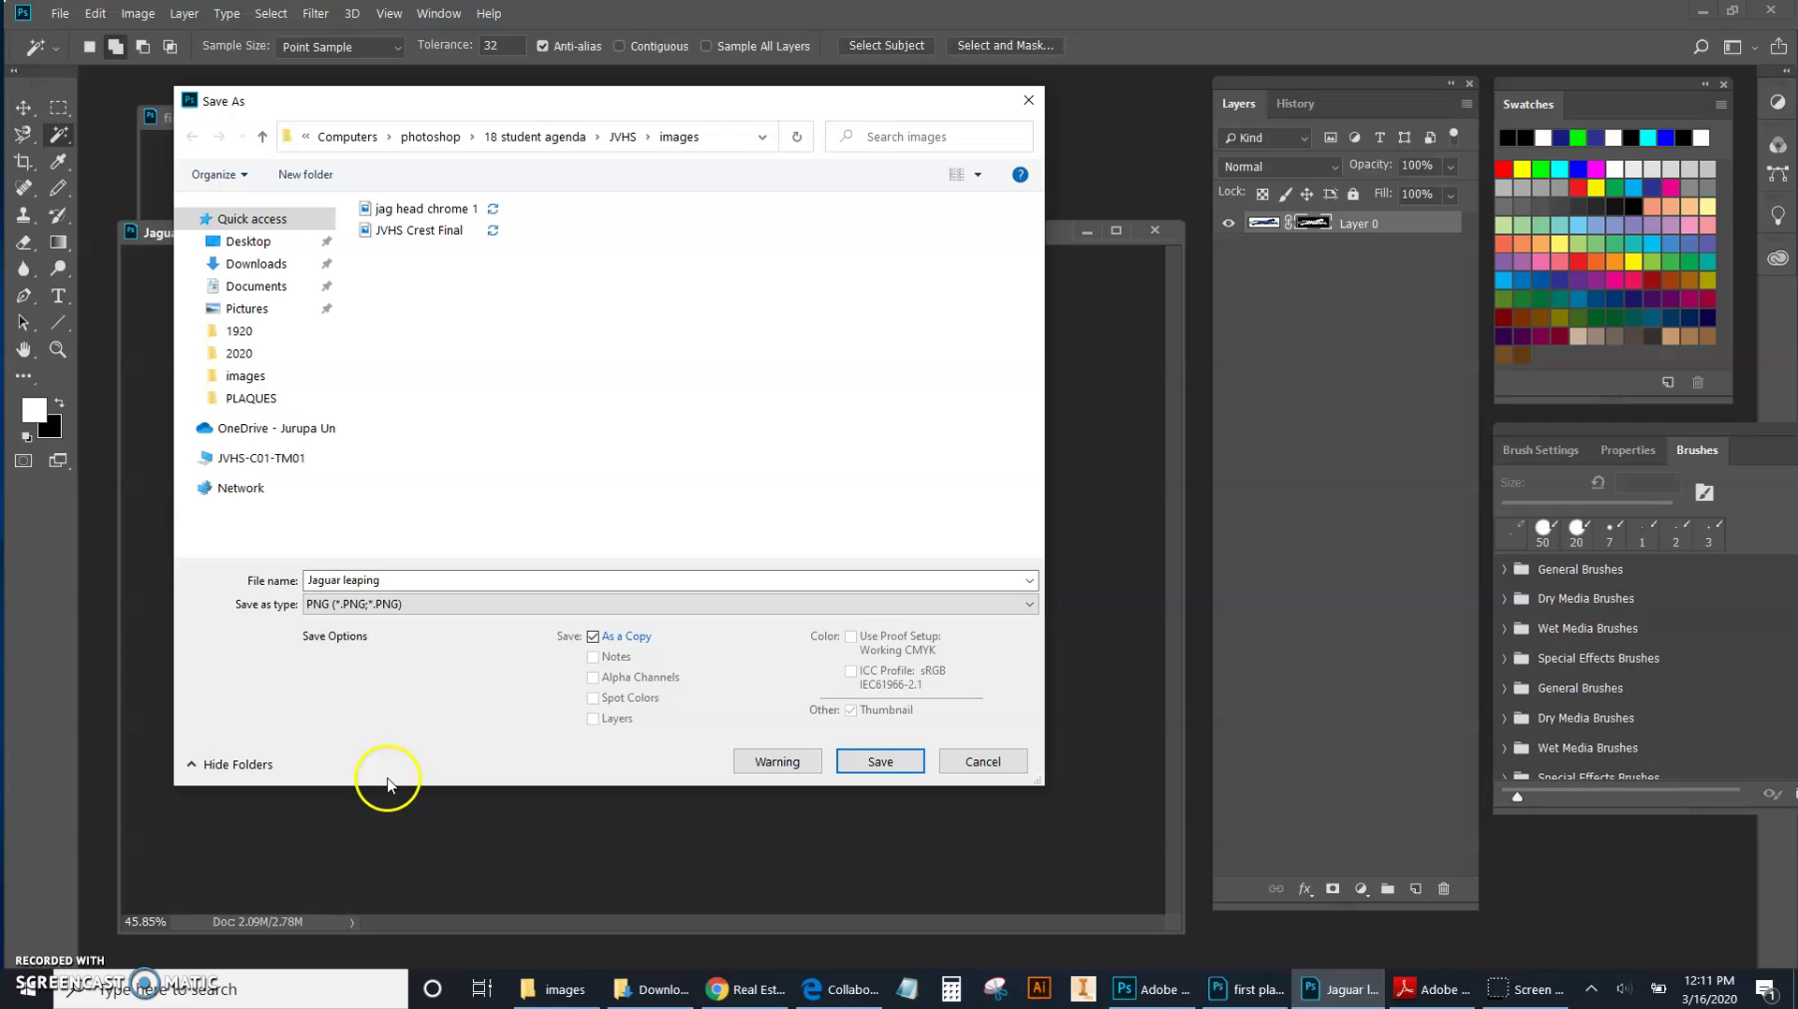
drag(433, 101, 727, 147)
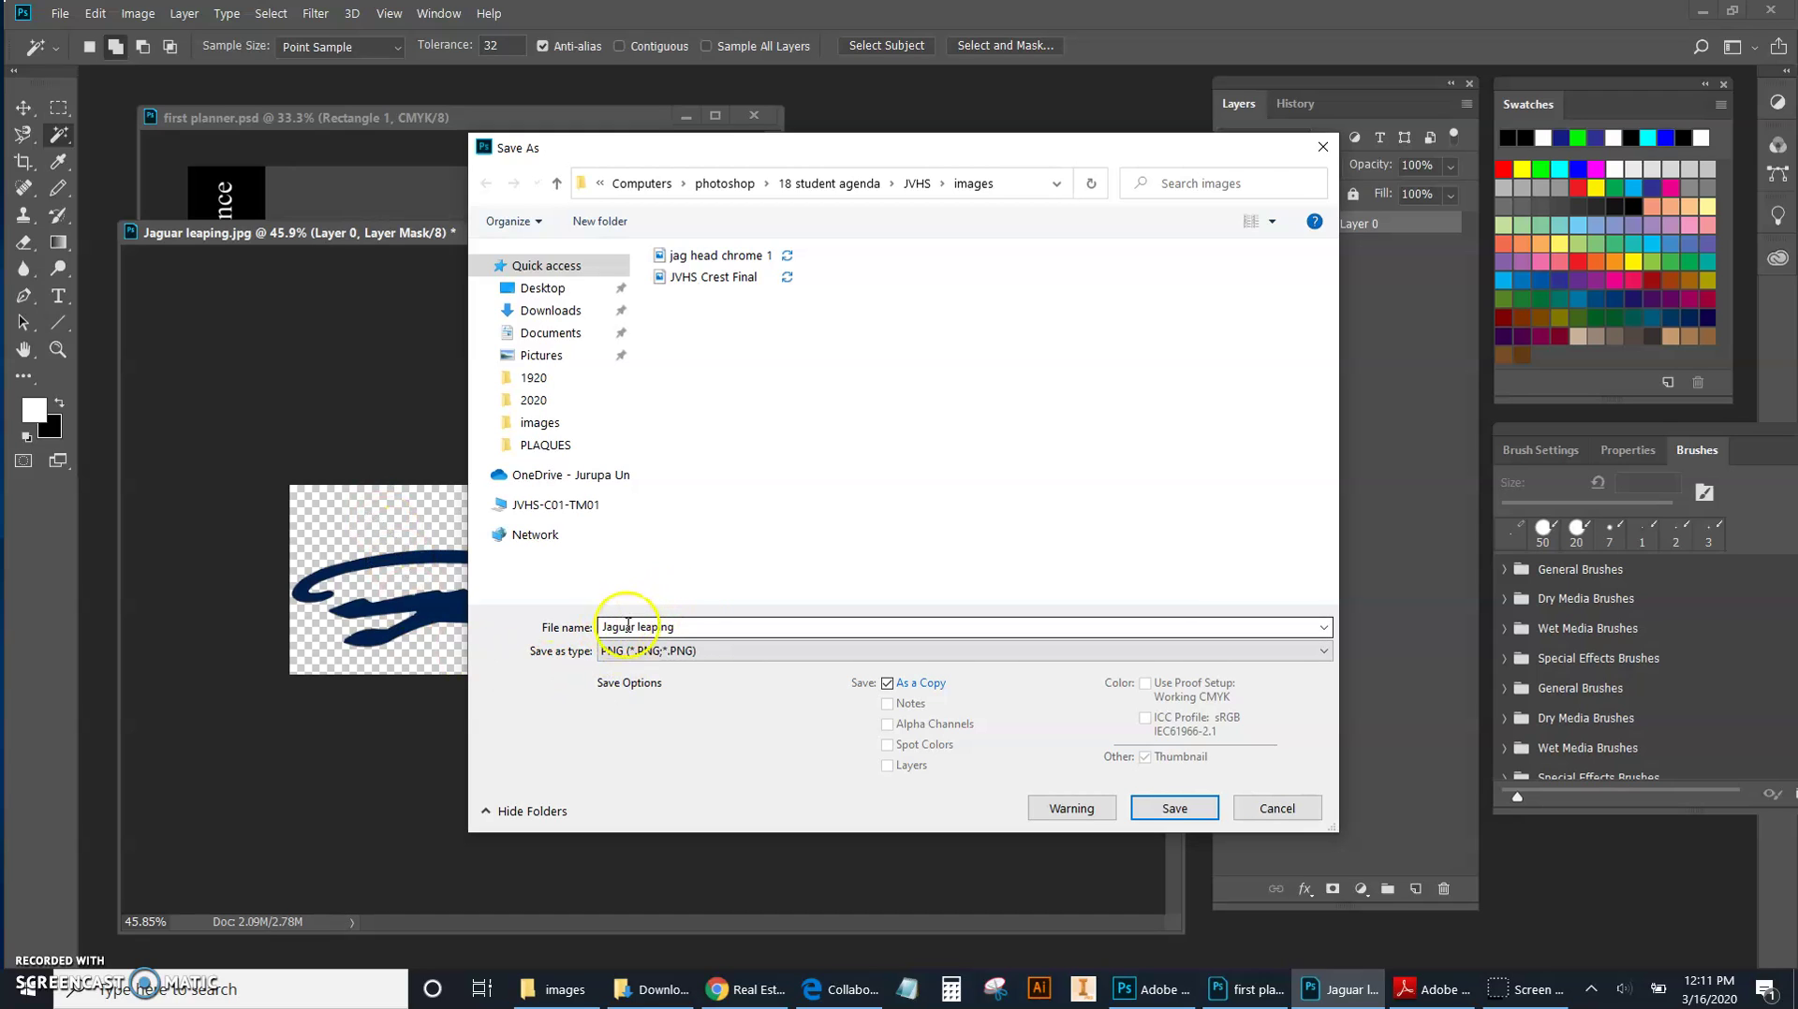
click(685, 631)
click(691, 631)
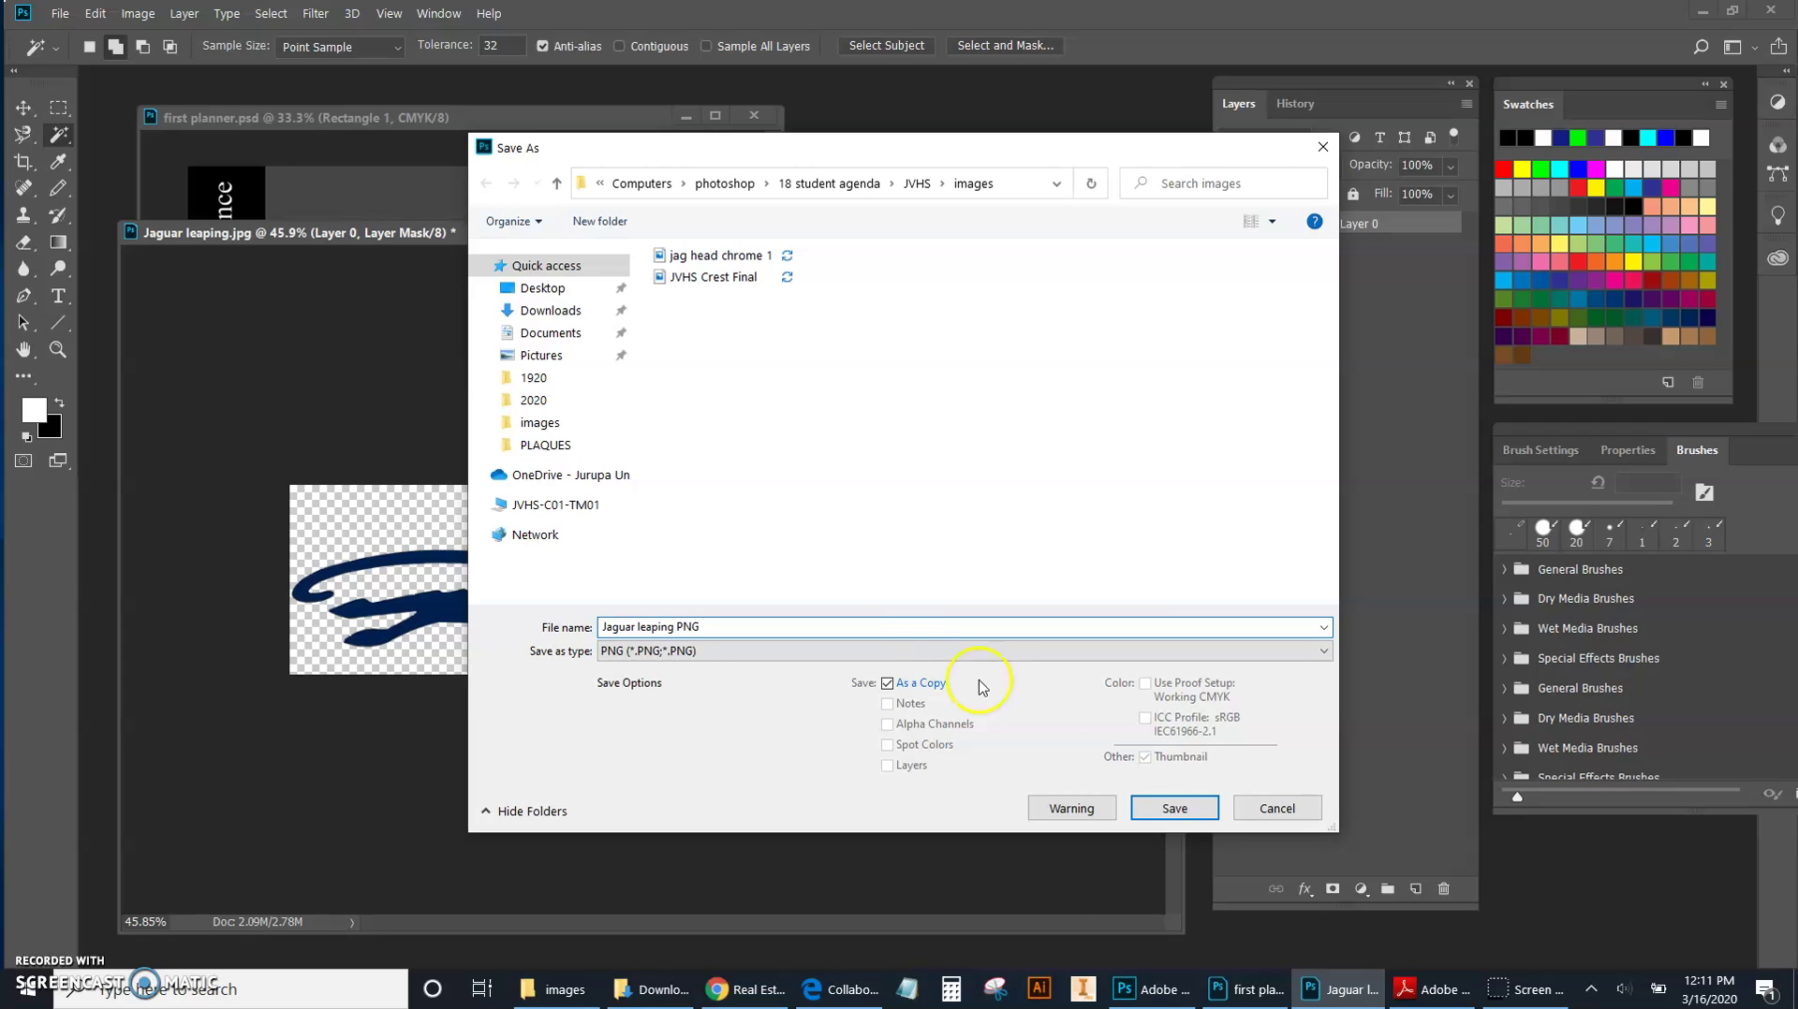
click(1166, 811)
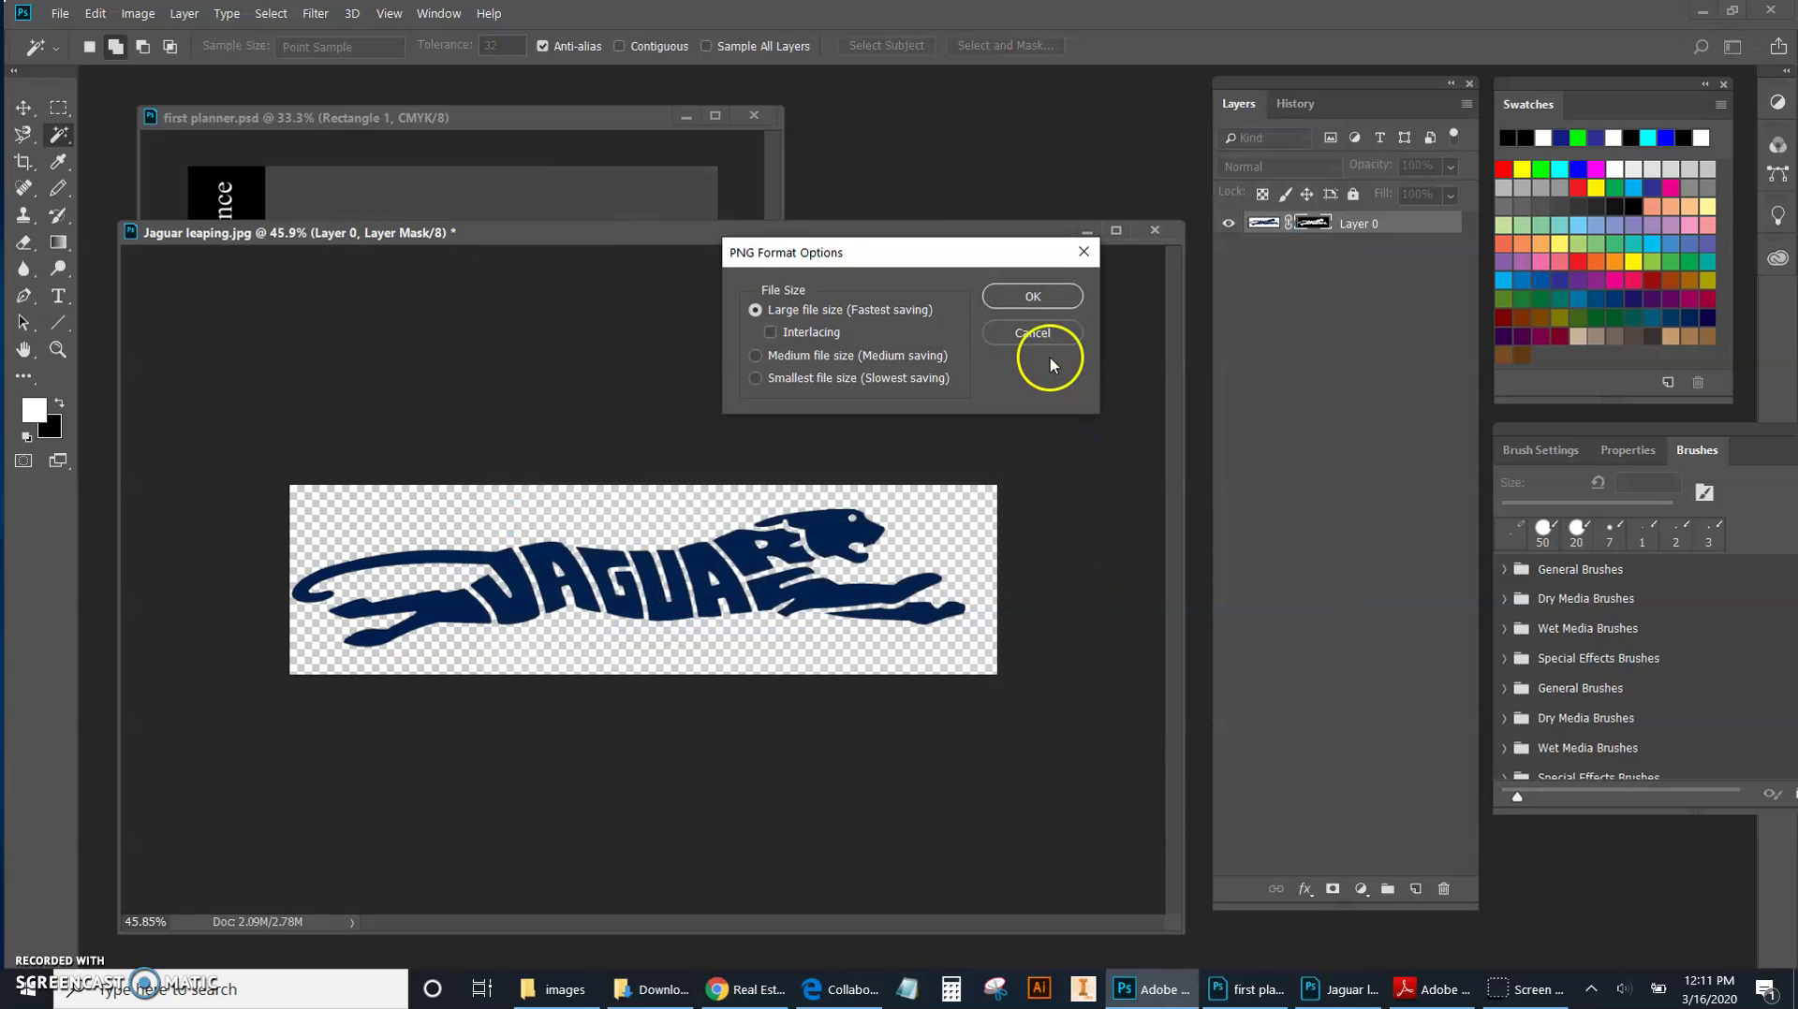
click(1032, 296)
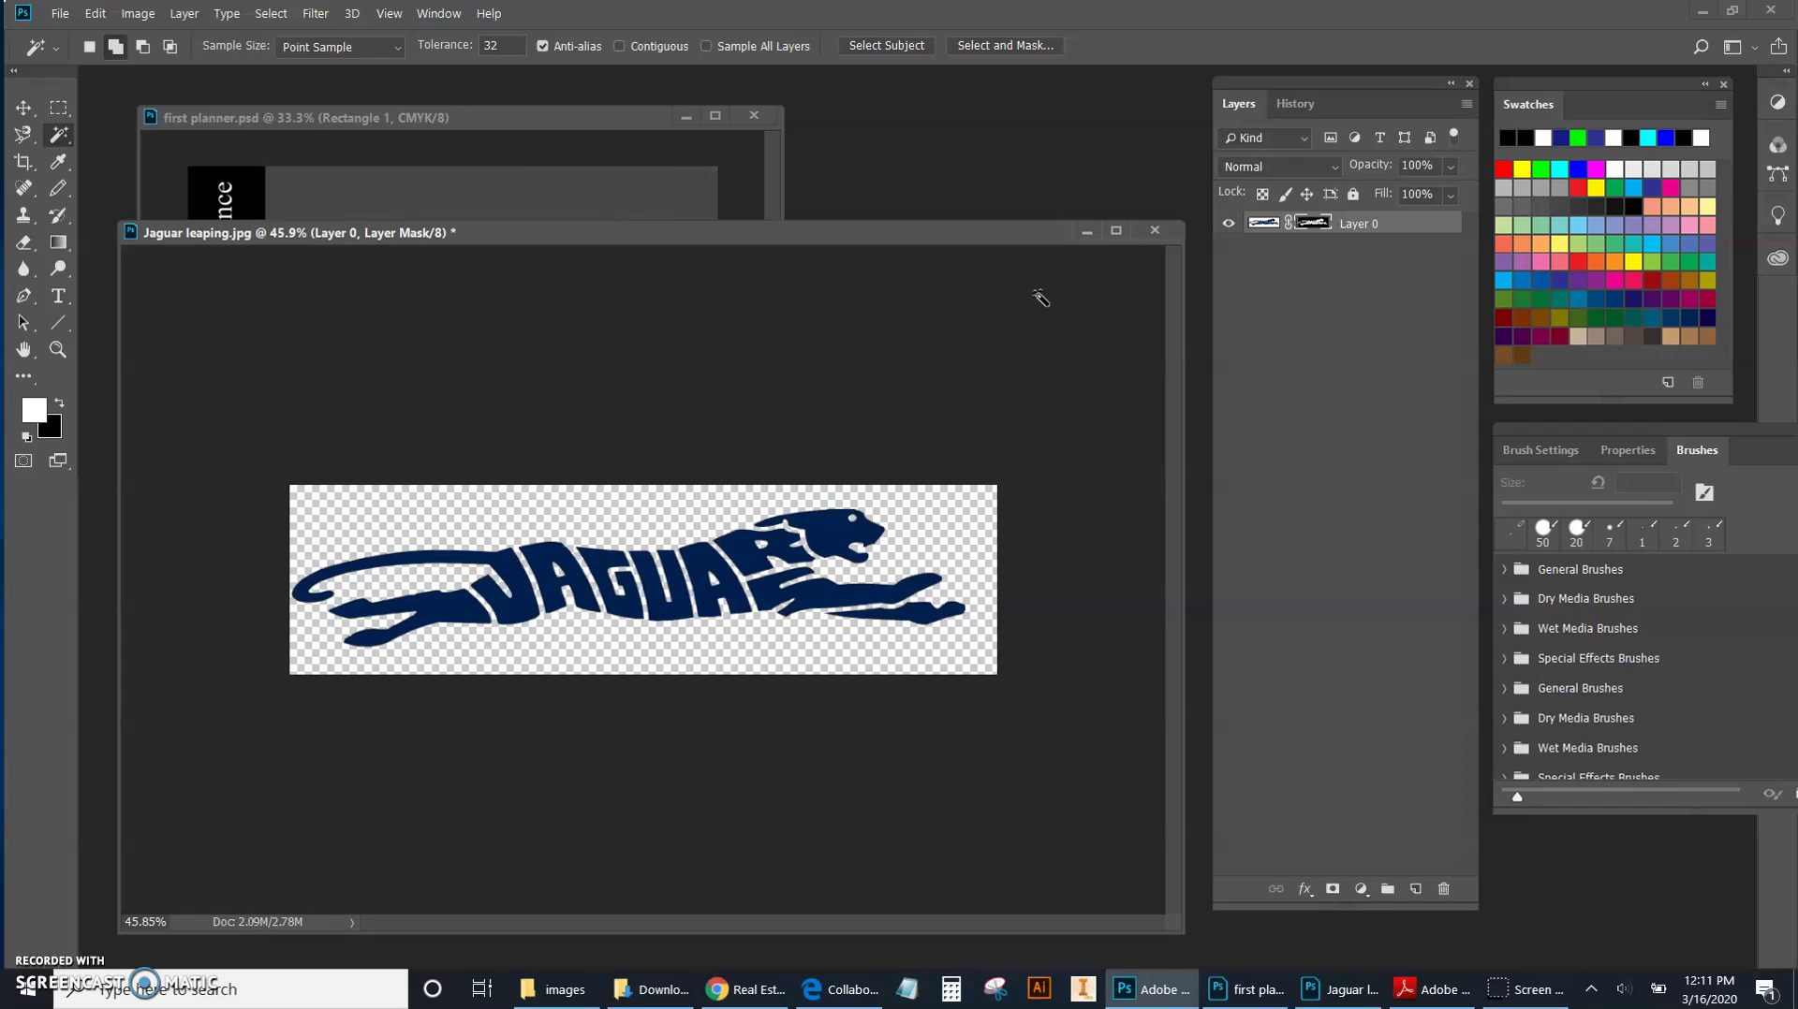
Step: Switch to the Canva flyer and delete the old transparent jaguar image from the uploads
click(740, 995)
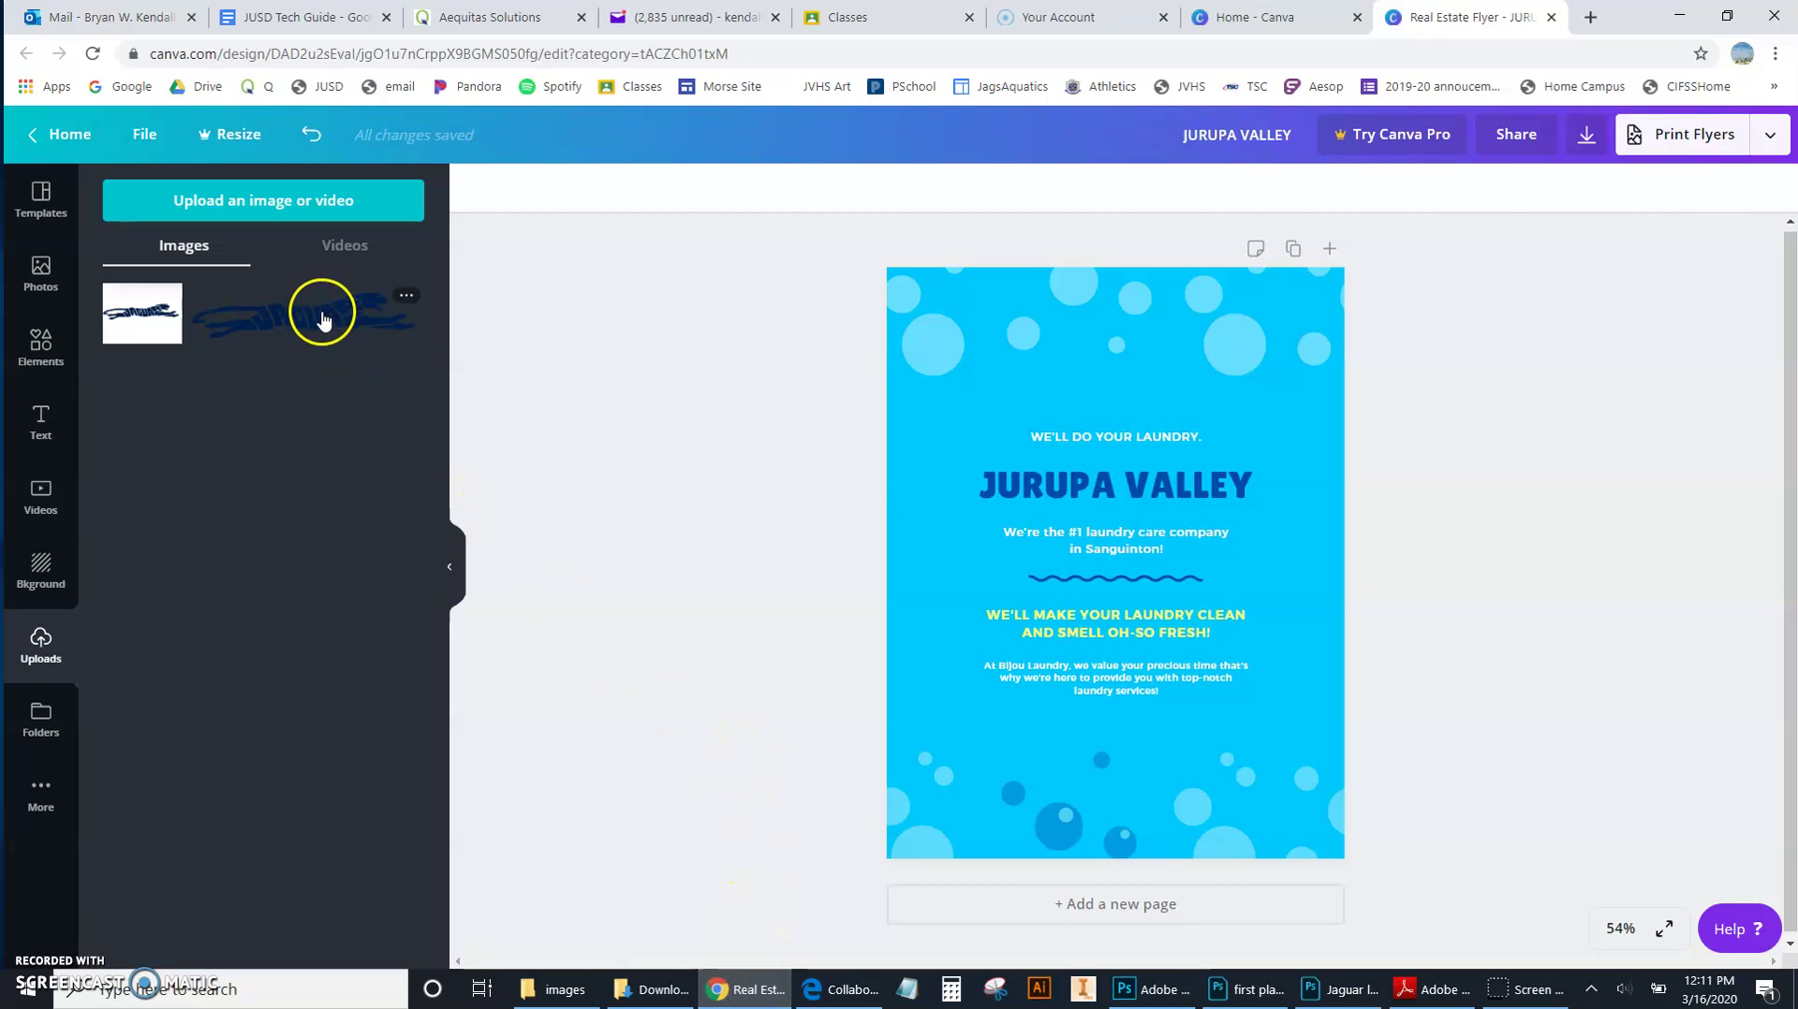
click(406, 295)
click(447, 487)
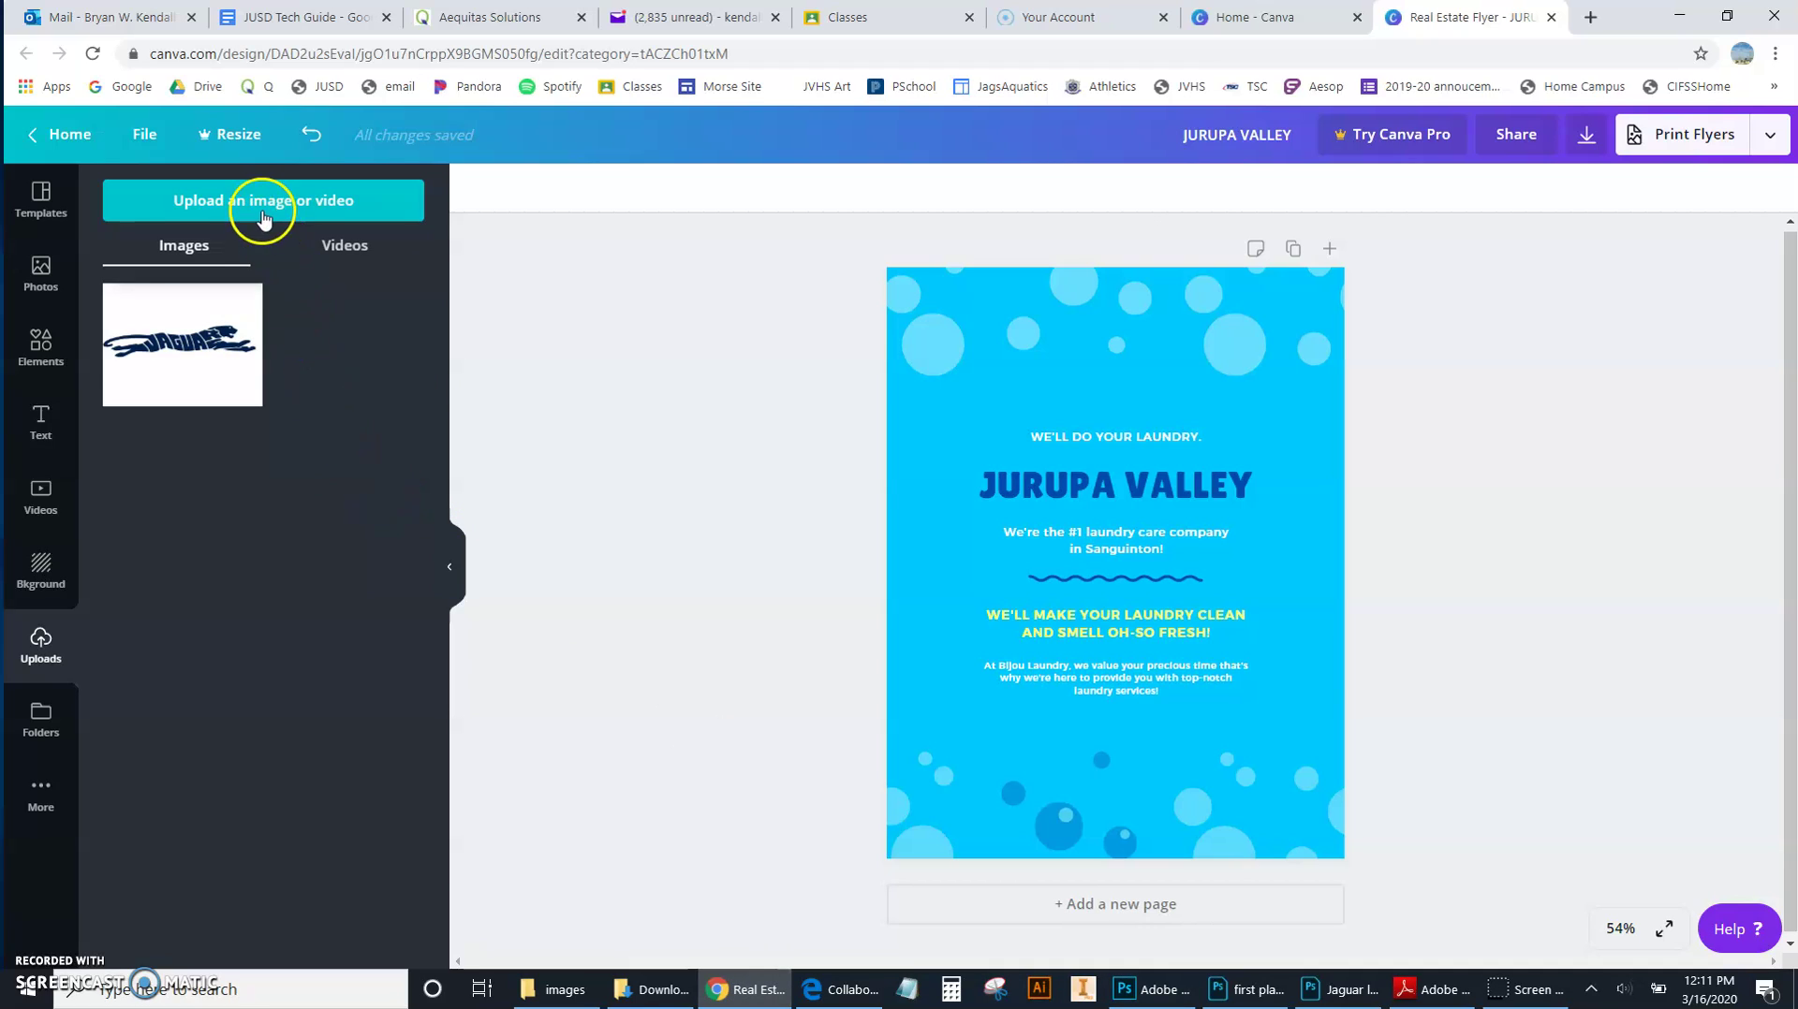
Step: Upload the Jaguar leaping PNG file from the images folder to the Canva image uploads
click(37, 665)
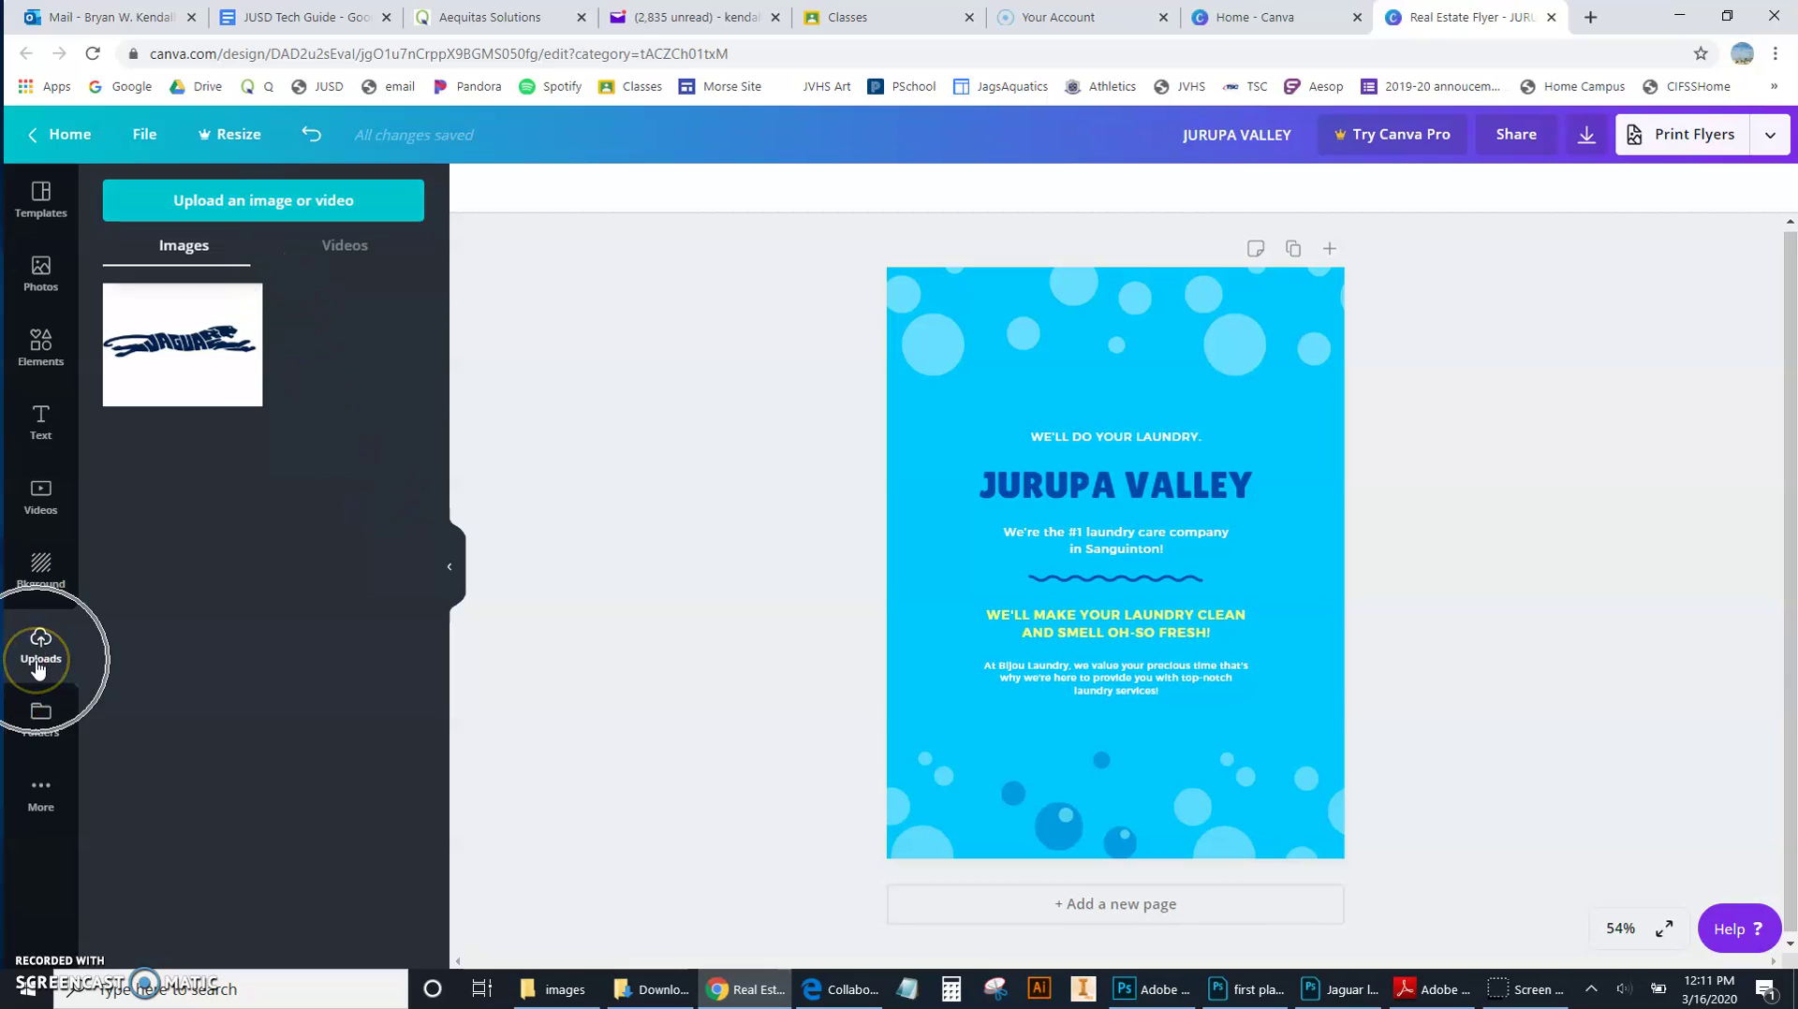
click(228, 202)
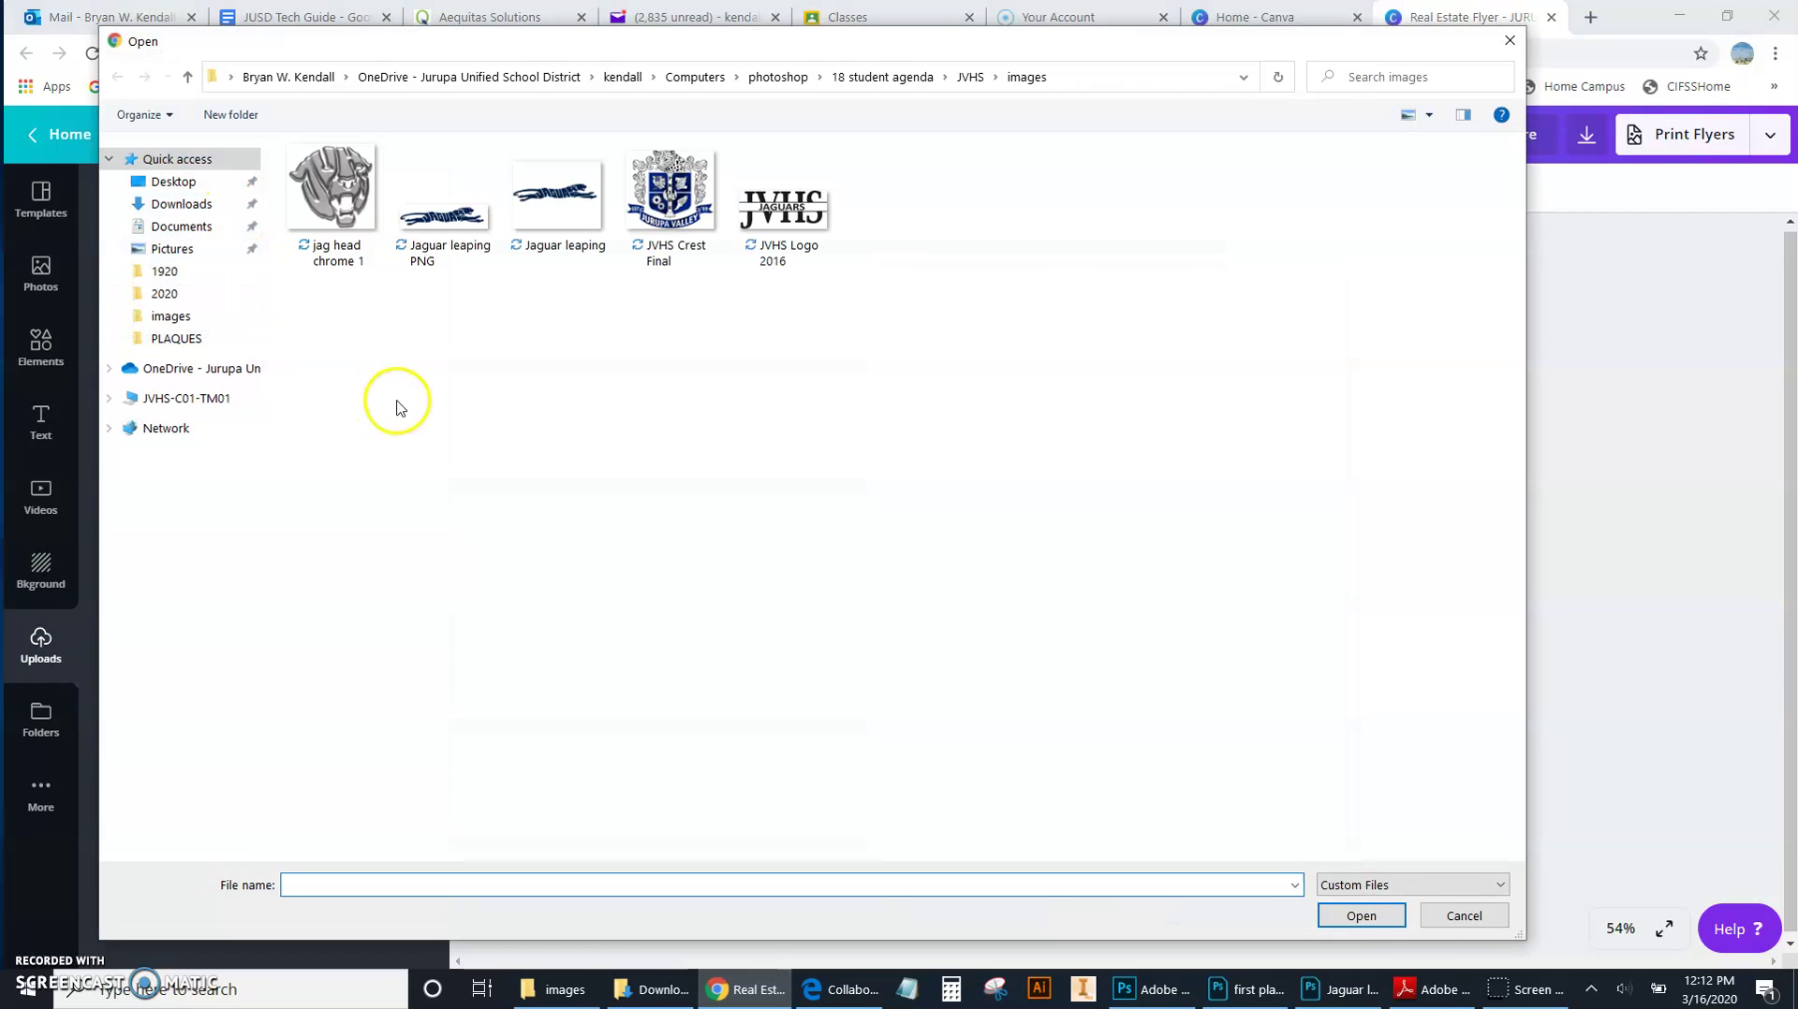
click(560, 234)
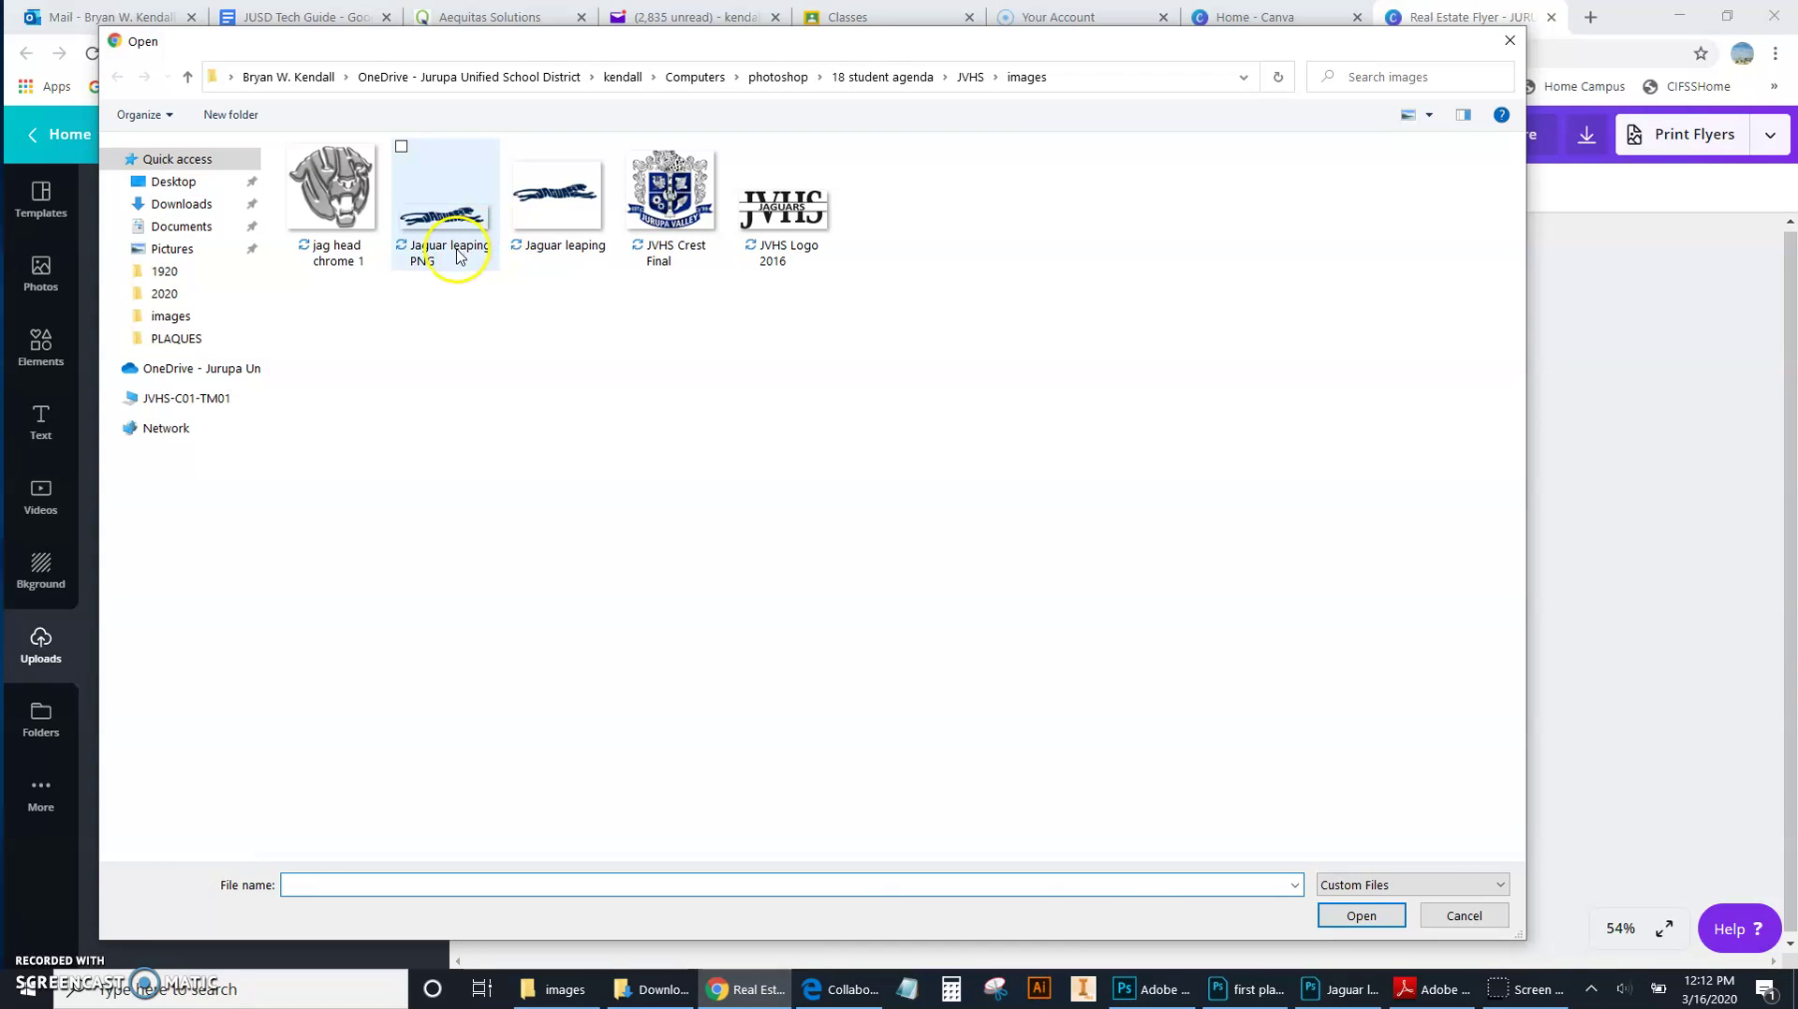
click(427, 272)
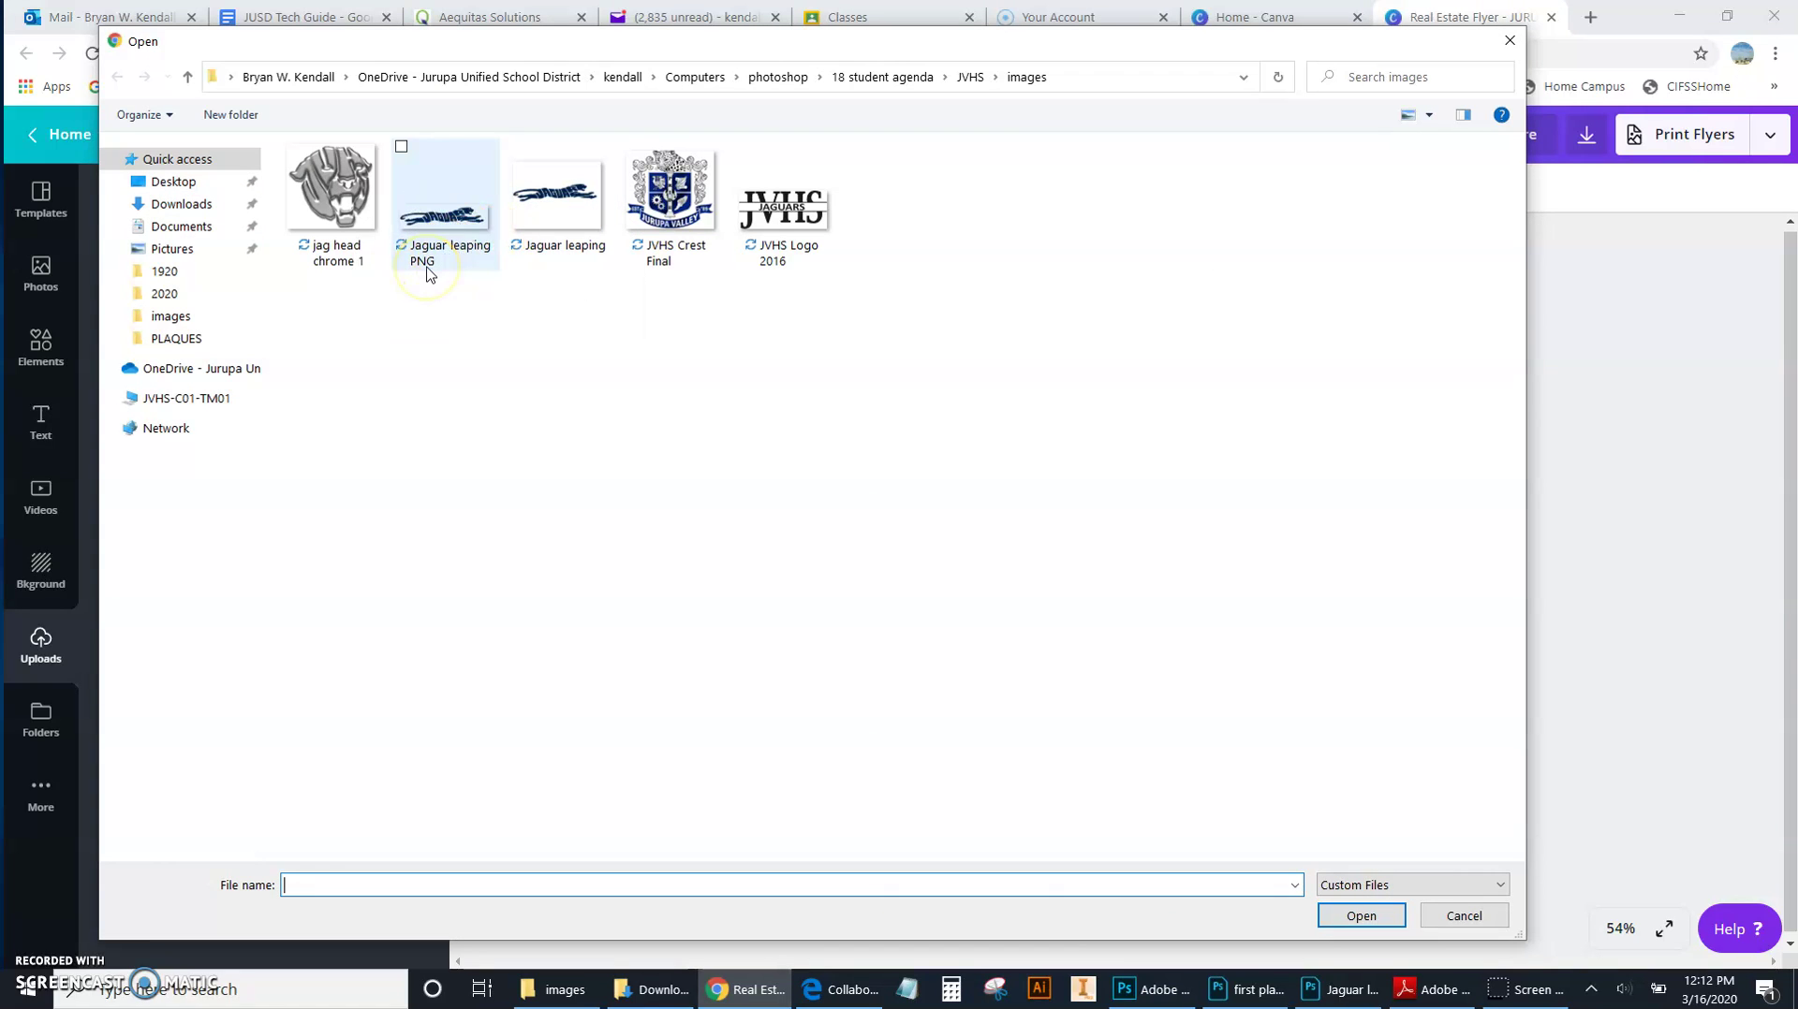
click(466, 220)
click(1357, 915)
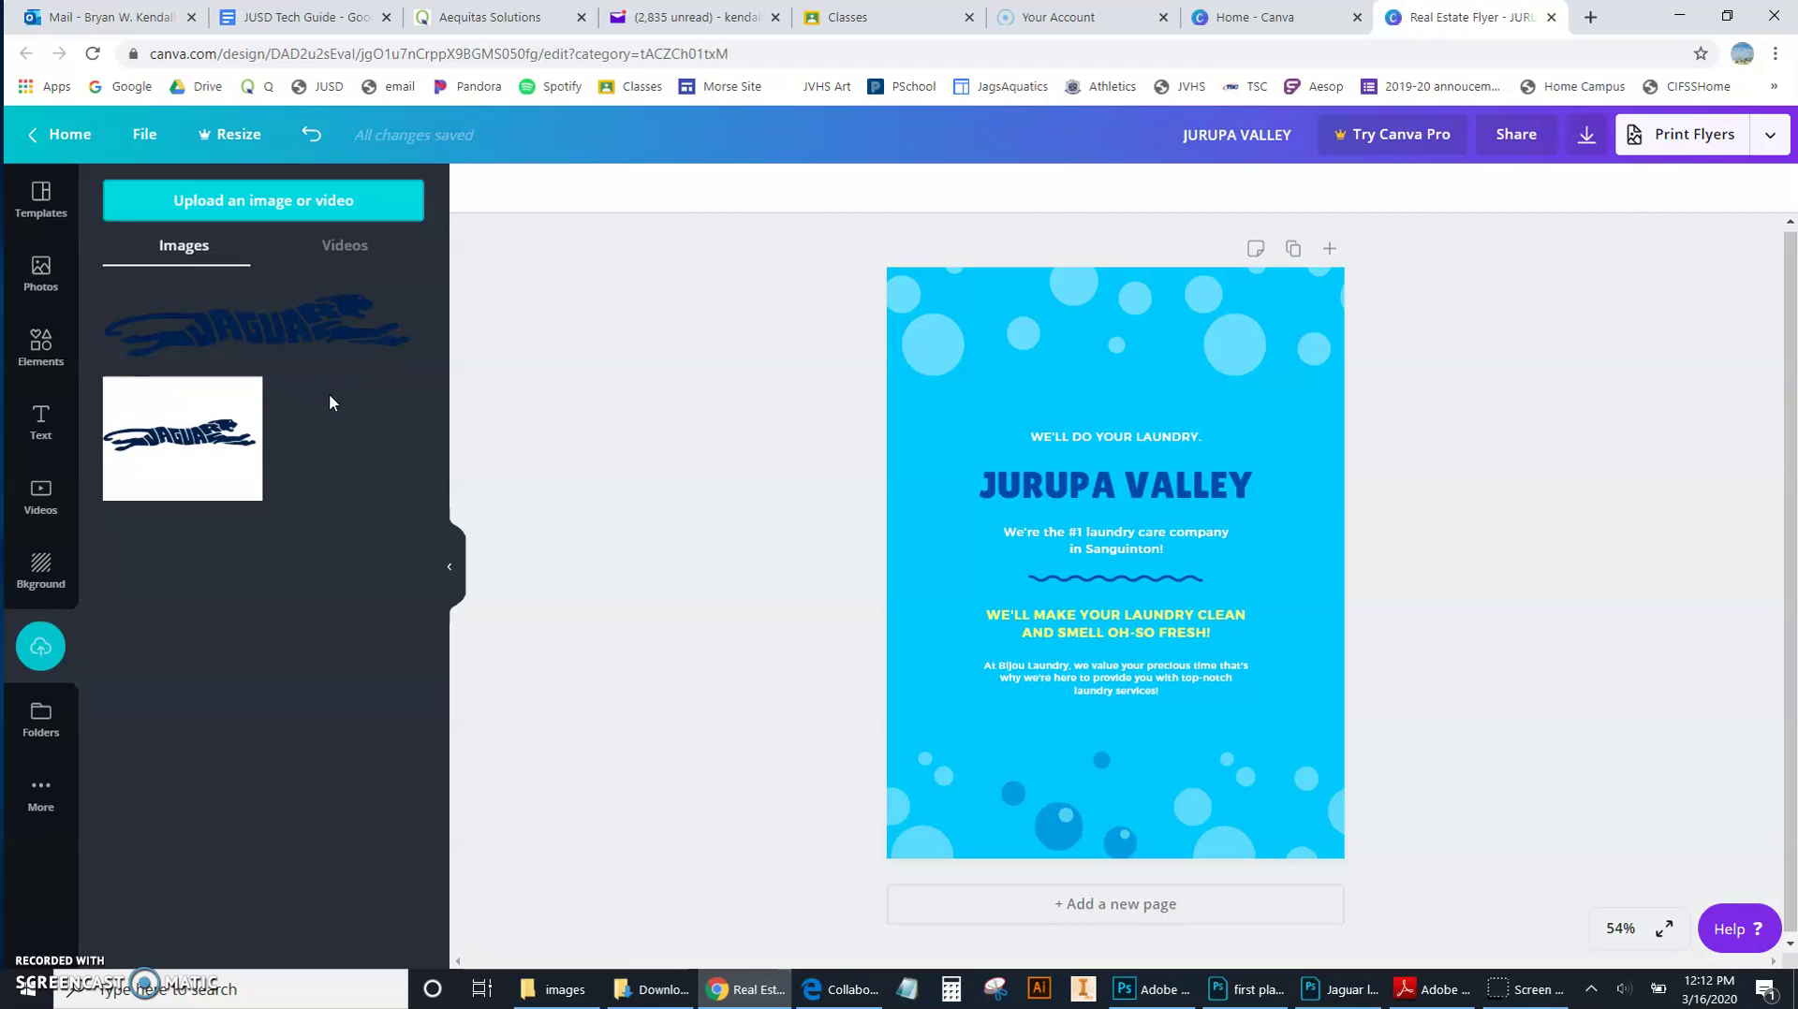
Step: Add the transparent jaguar to the flyer and place it just below the laundry services paragraph
click(214, 449)
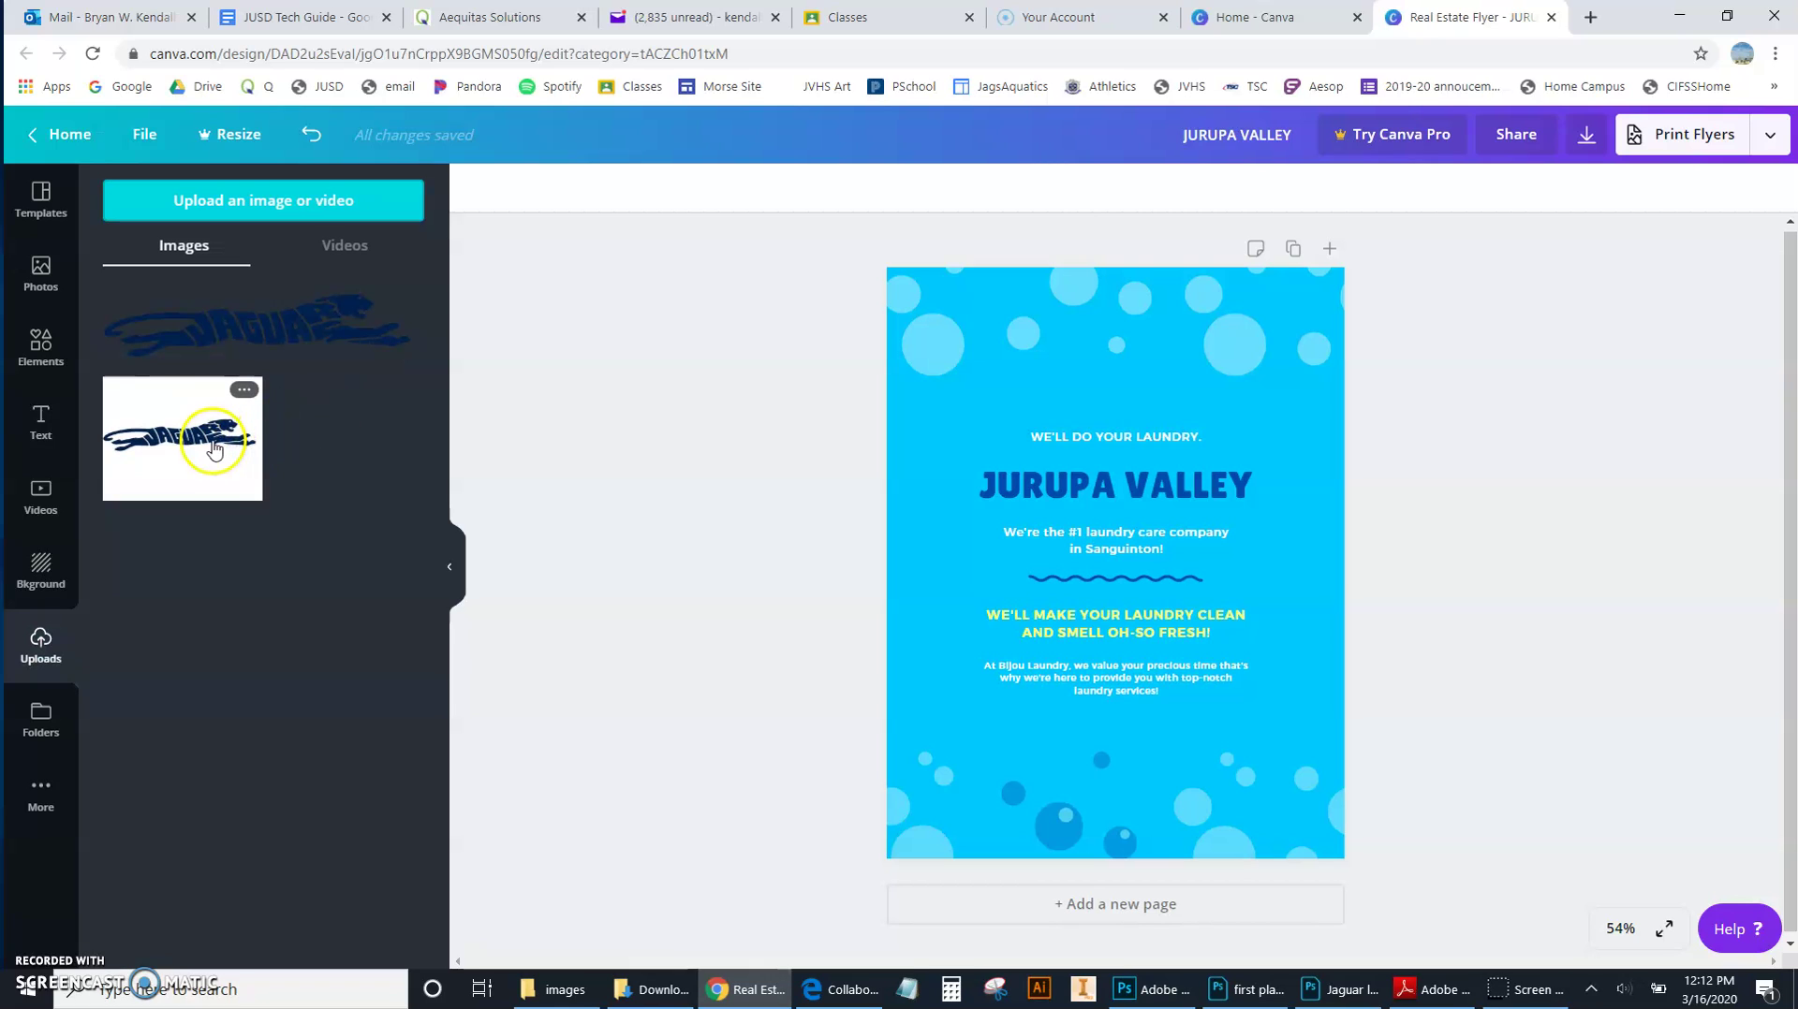
click(249, 341)
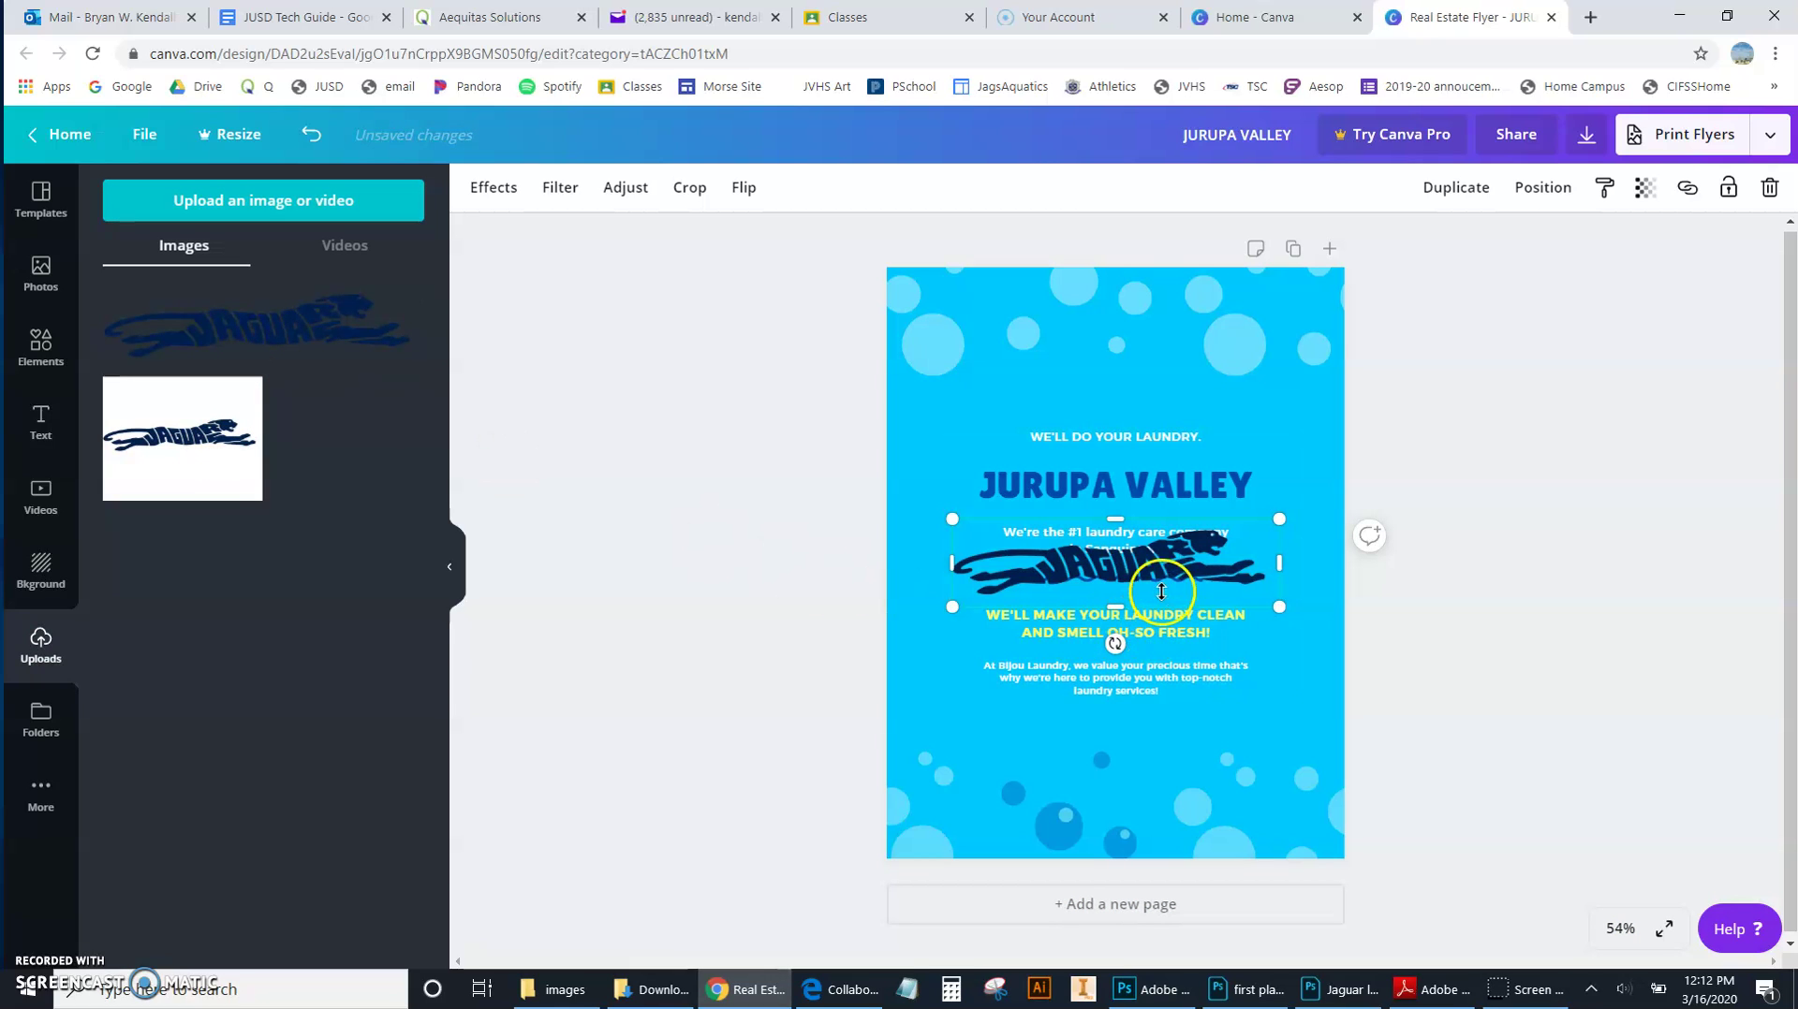
drag(1161, 591, 1150, 756)
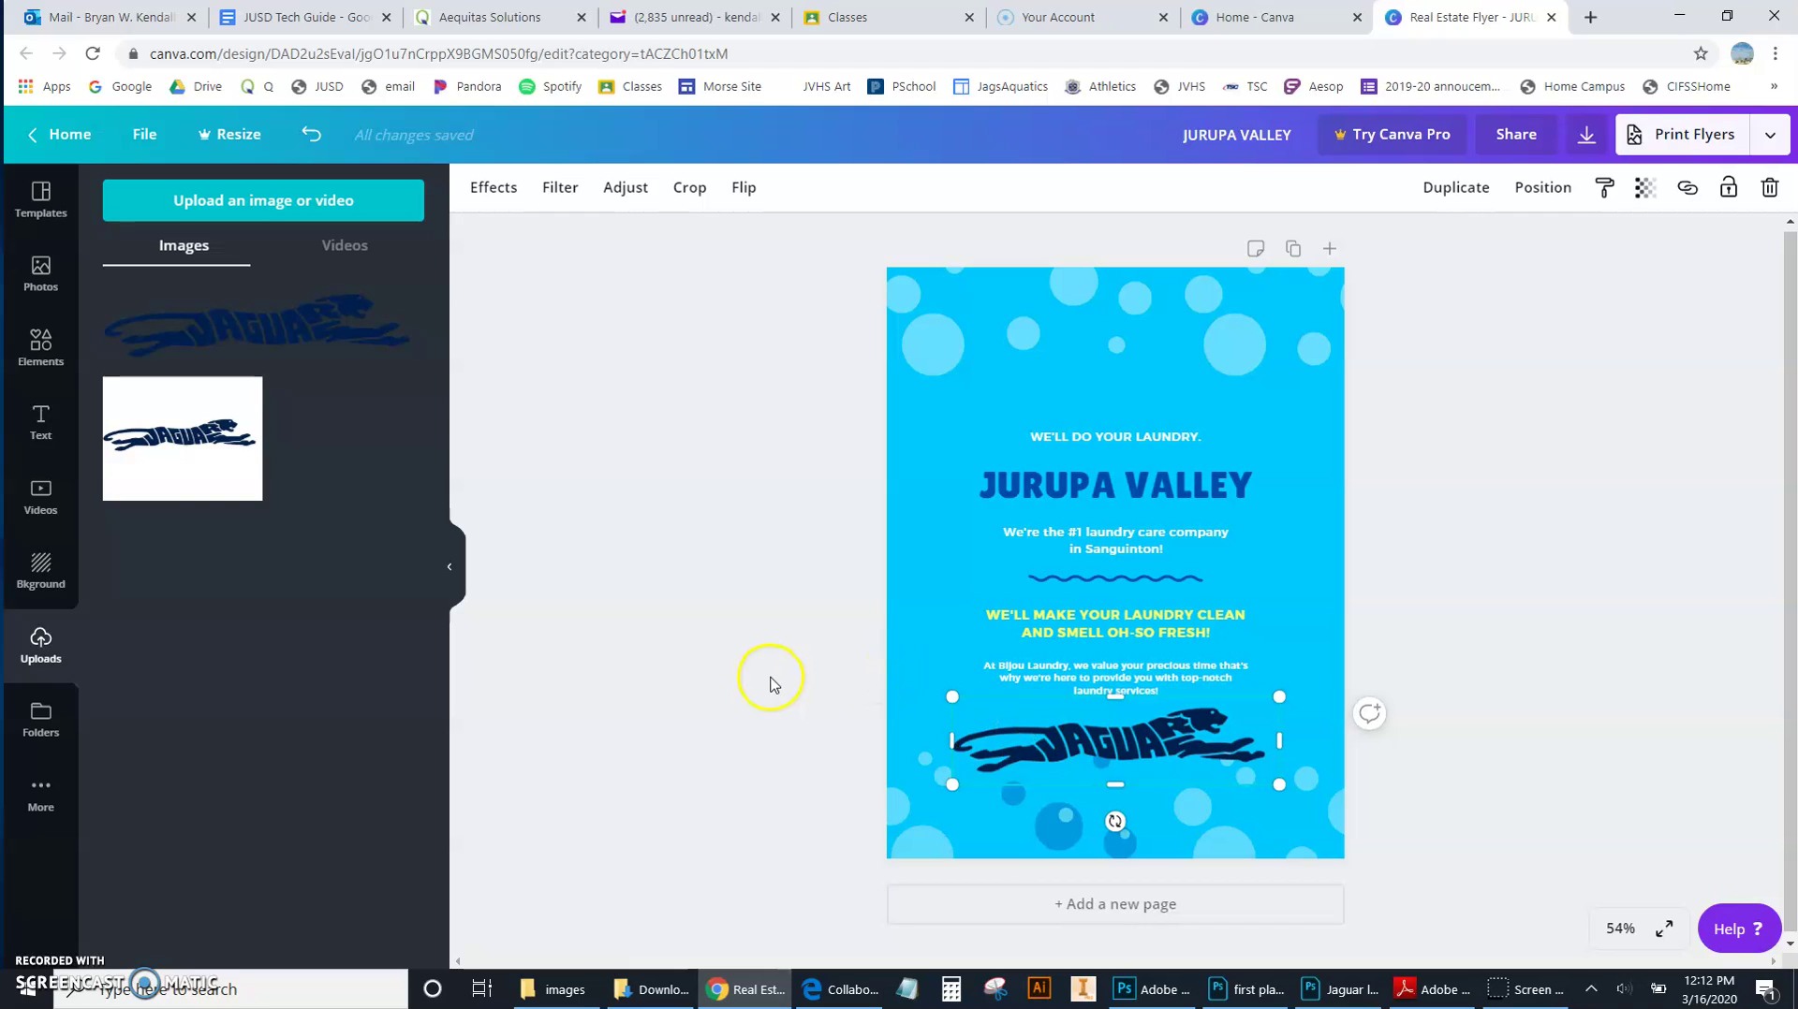
Step: Add the white-background jaguar to the flyer for comparison and delete it again
click(206, 485)
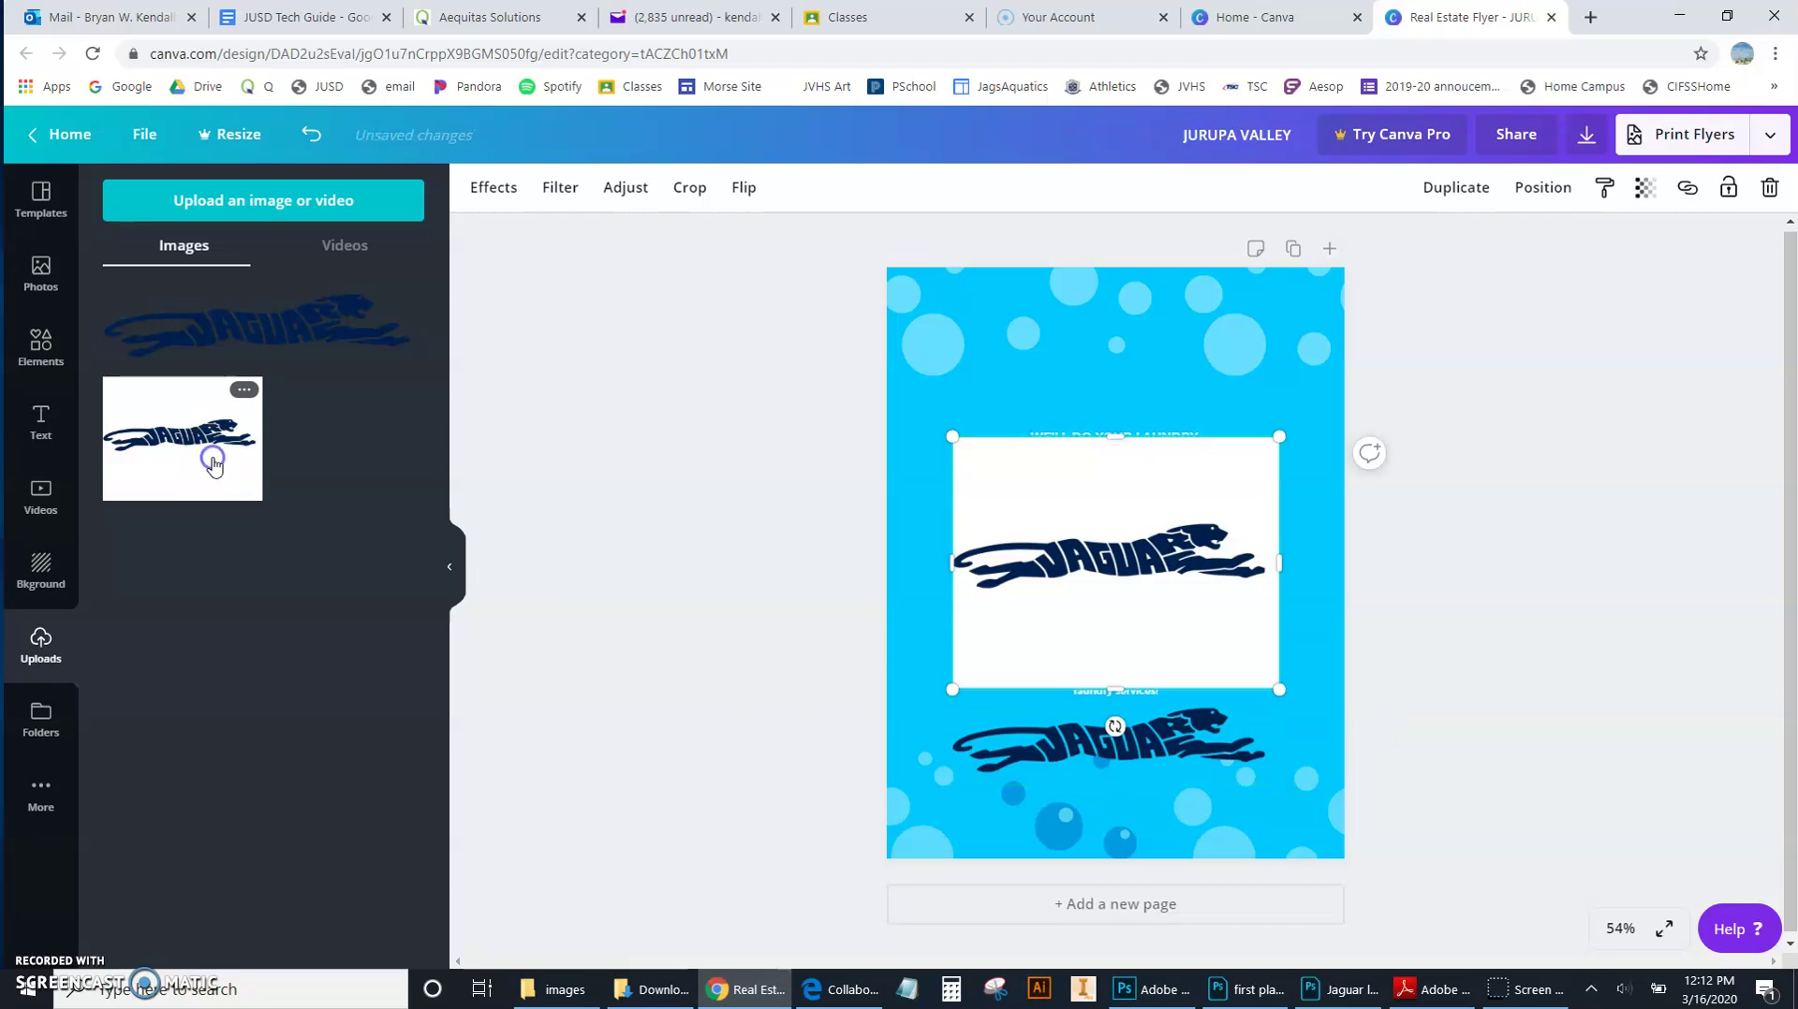
key(Delete)
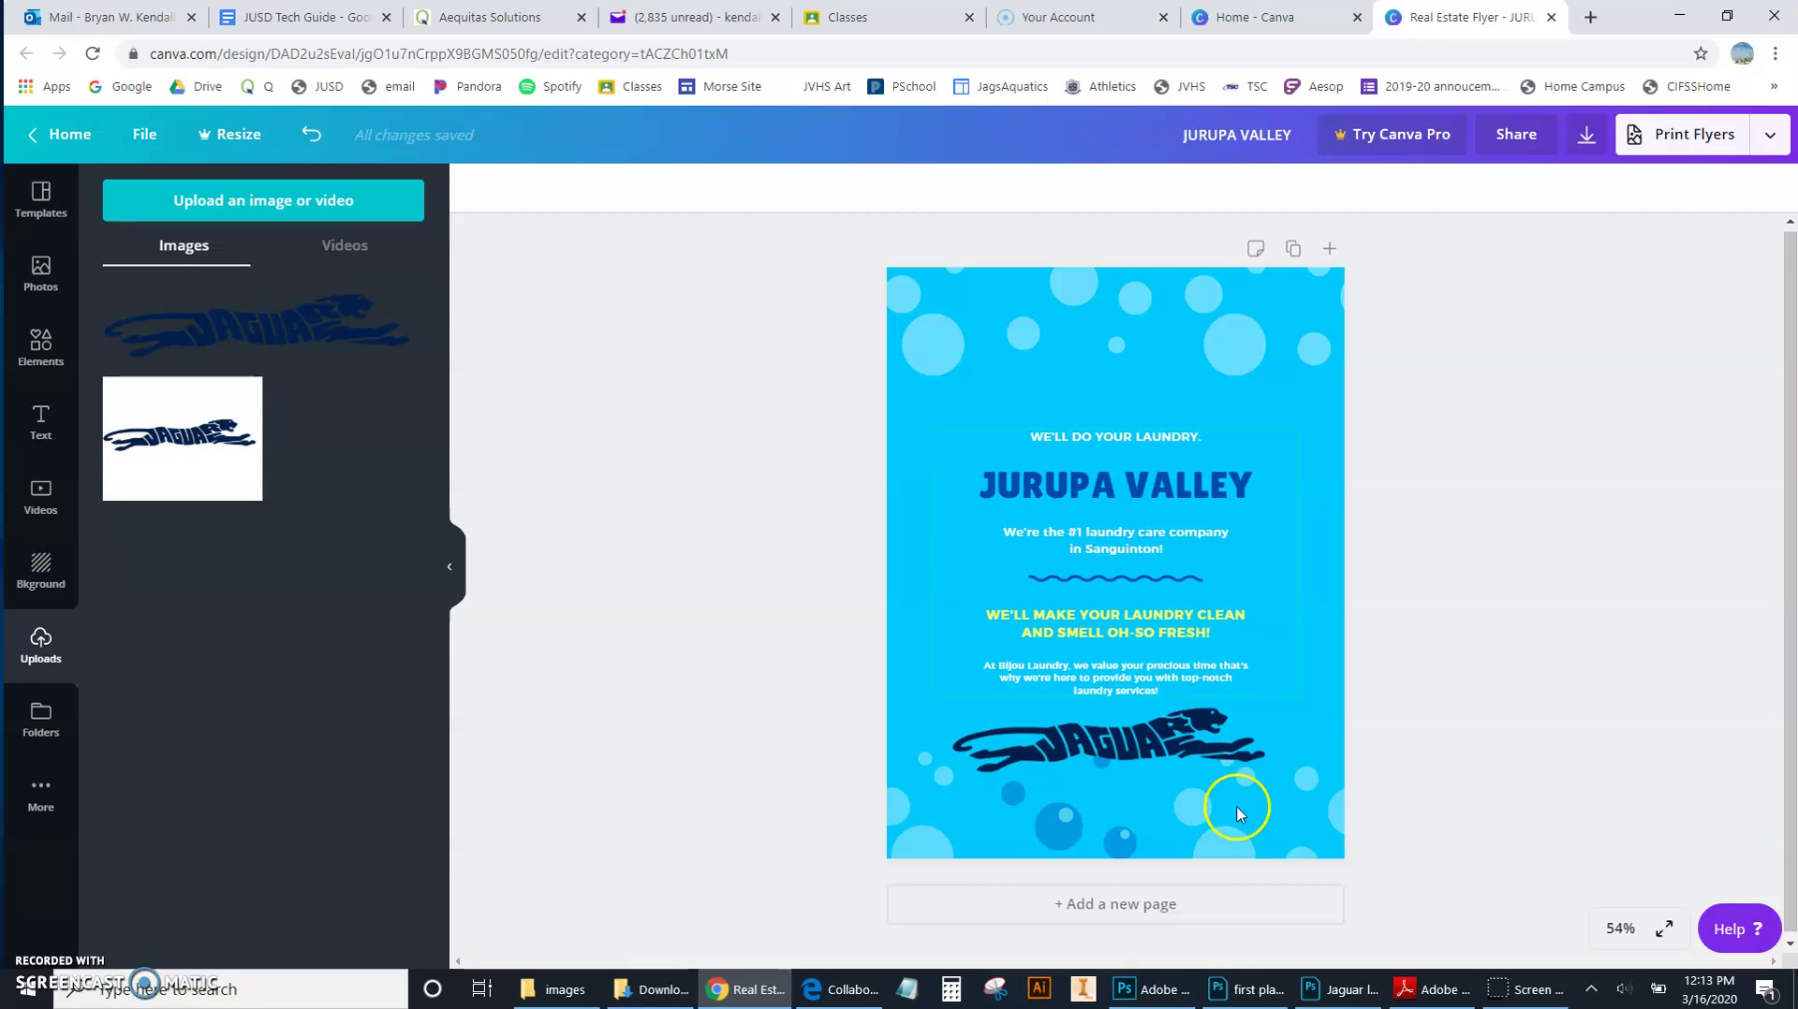
Step: Upload the jag head chrome 1 image from the File Explorer images folder to Canva and add it to the flyer
click(567, 996)
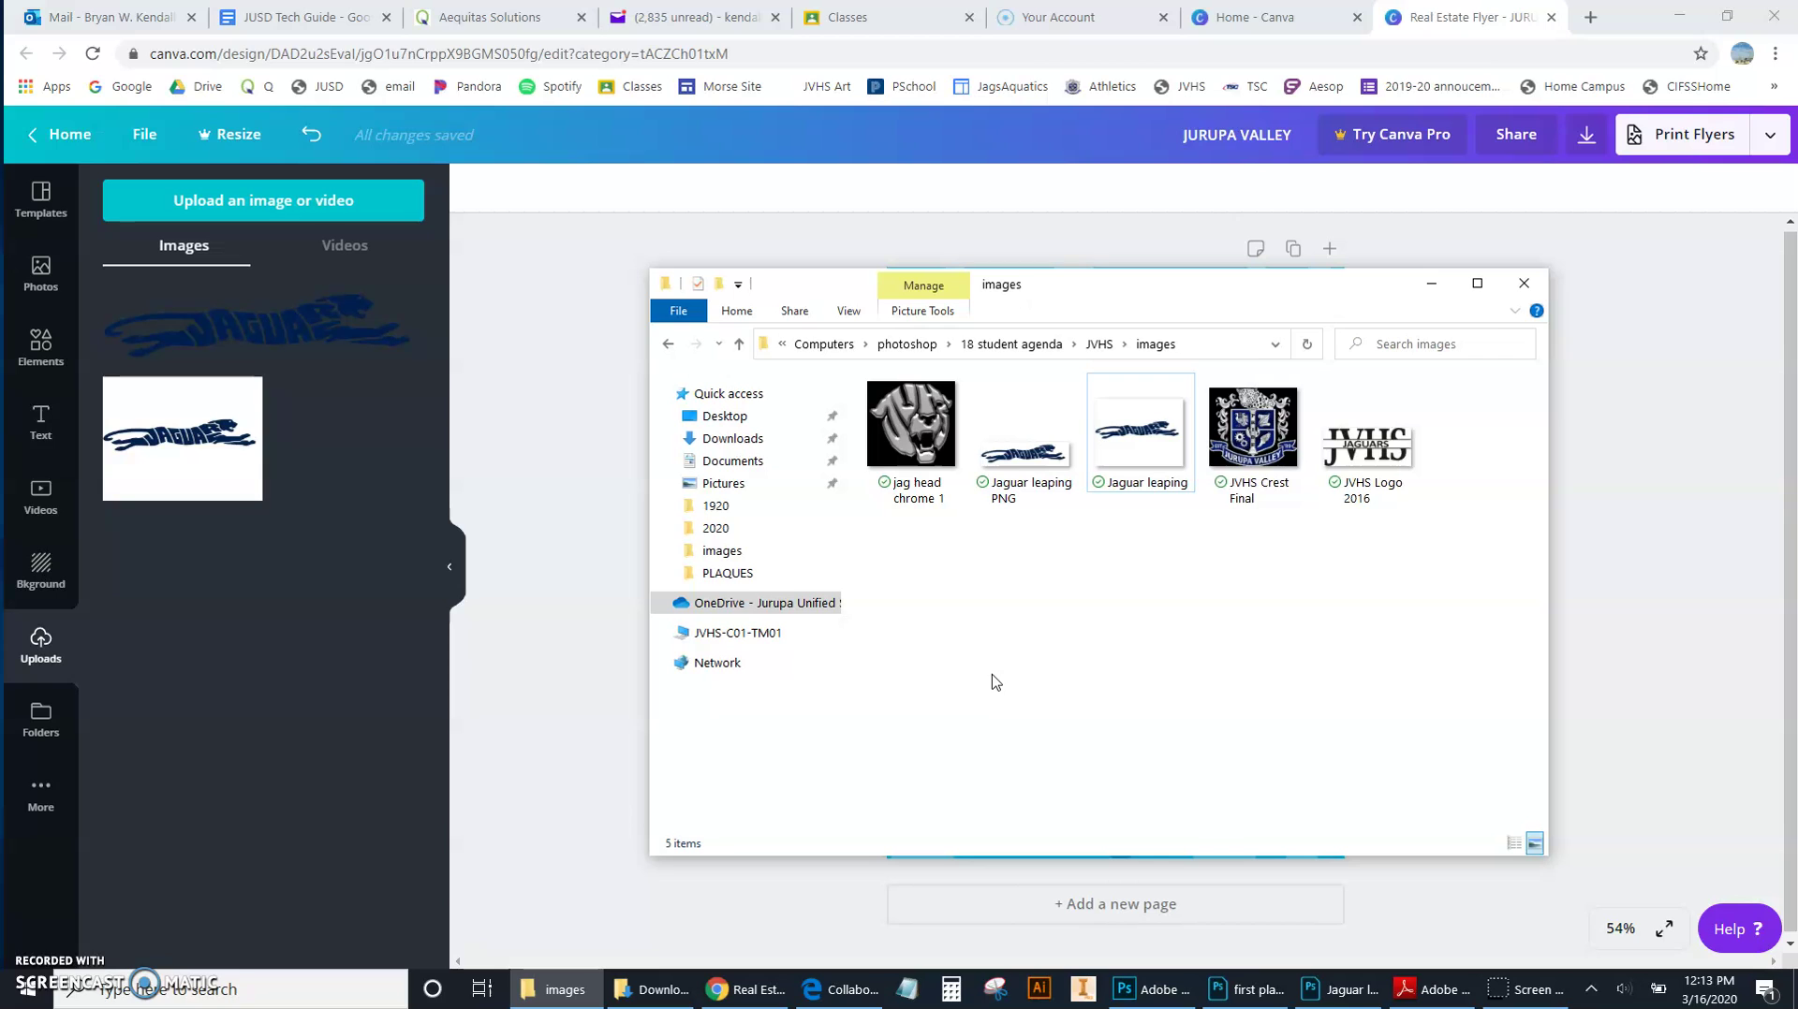
click(897, 438)
drag(897, 438, 286, 590)
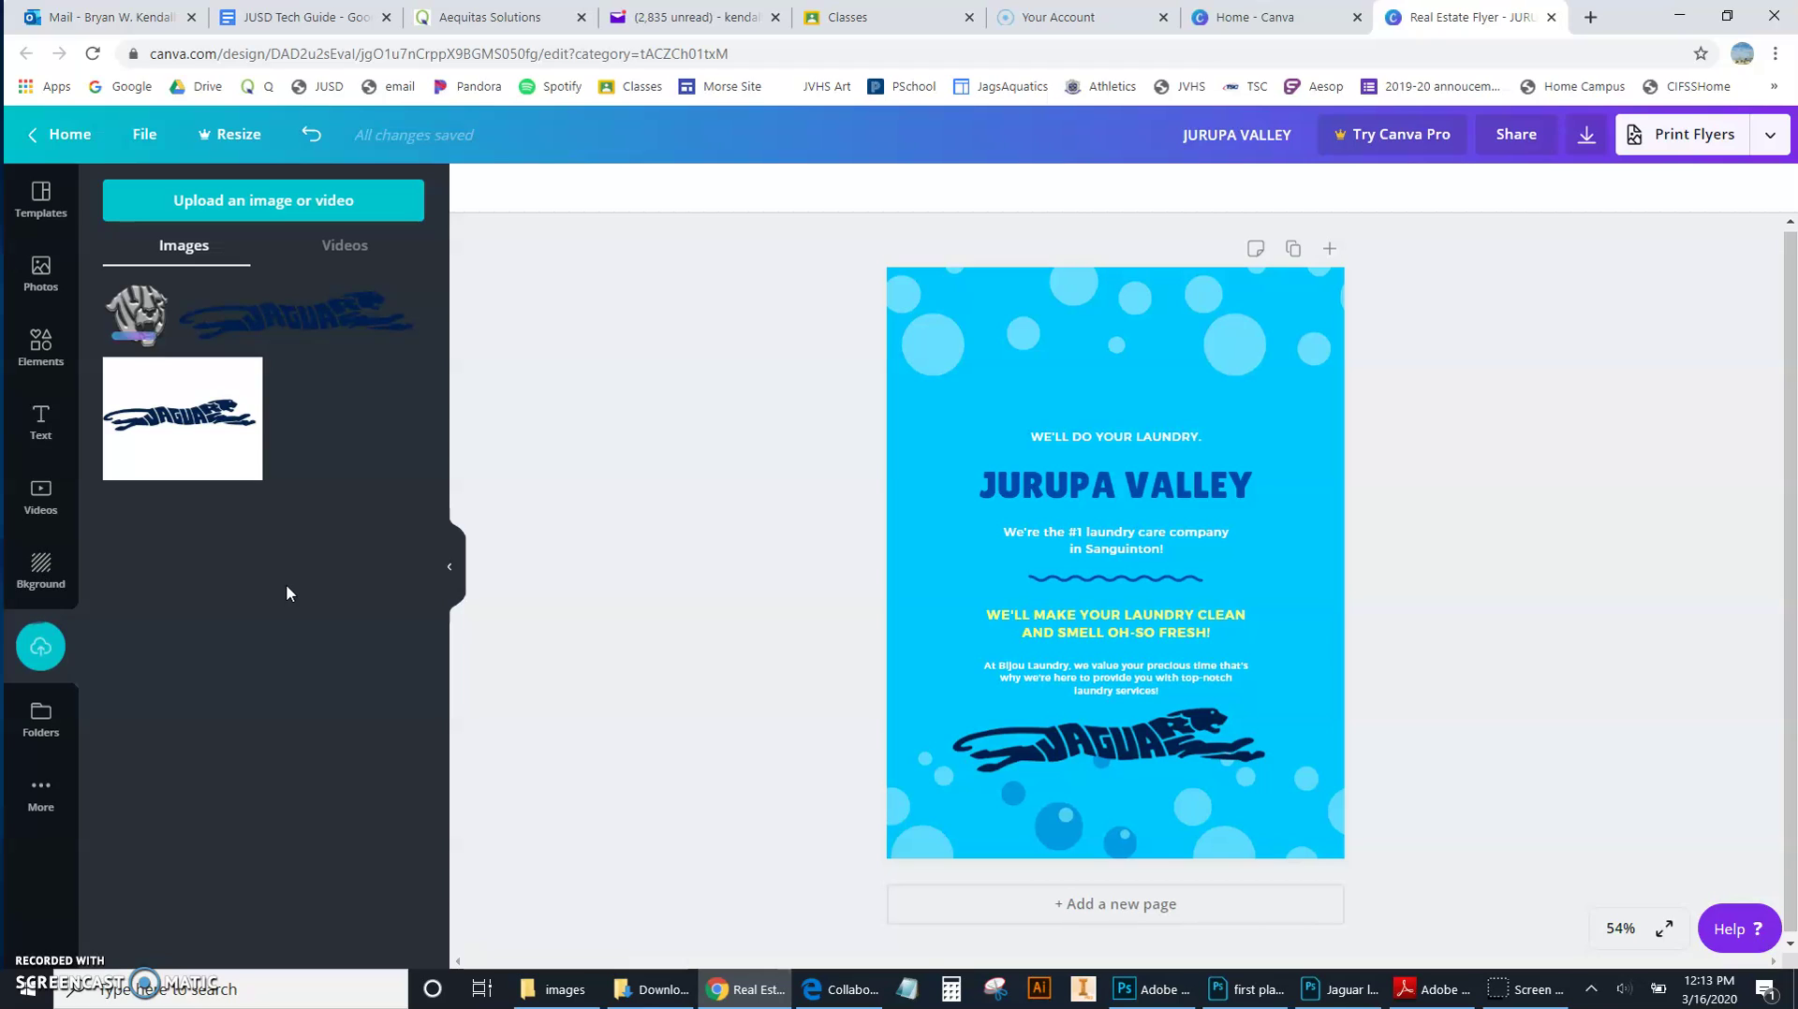
click(143, 295)
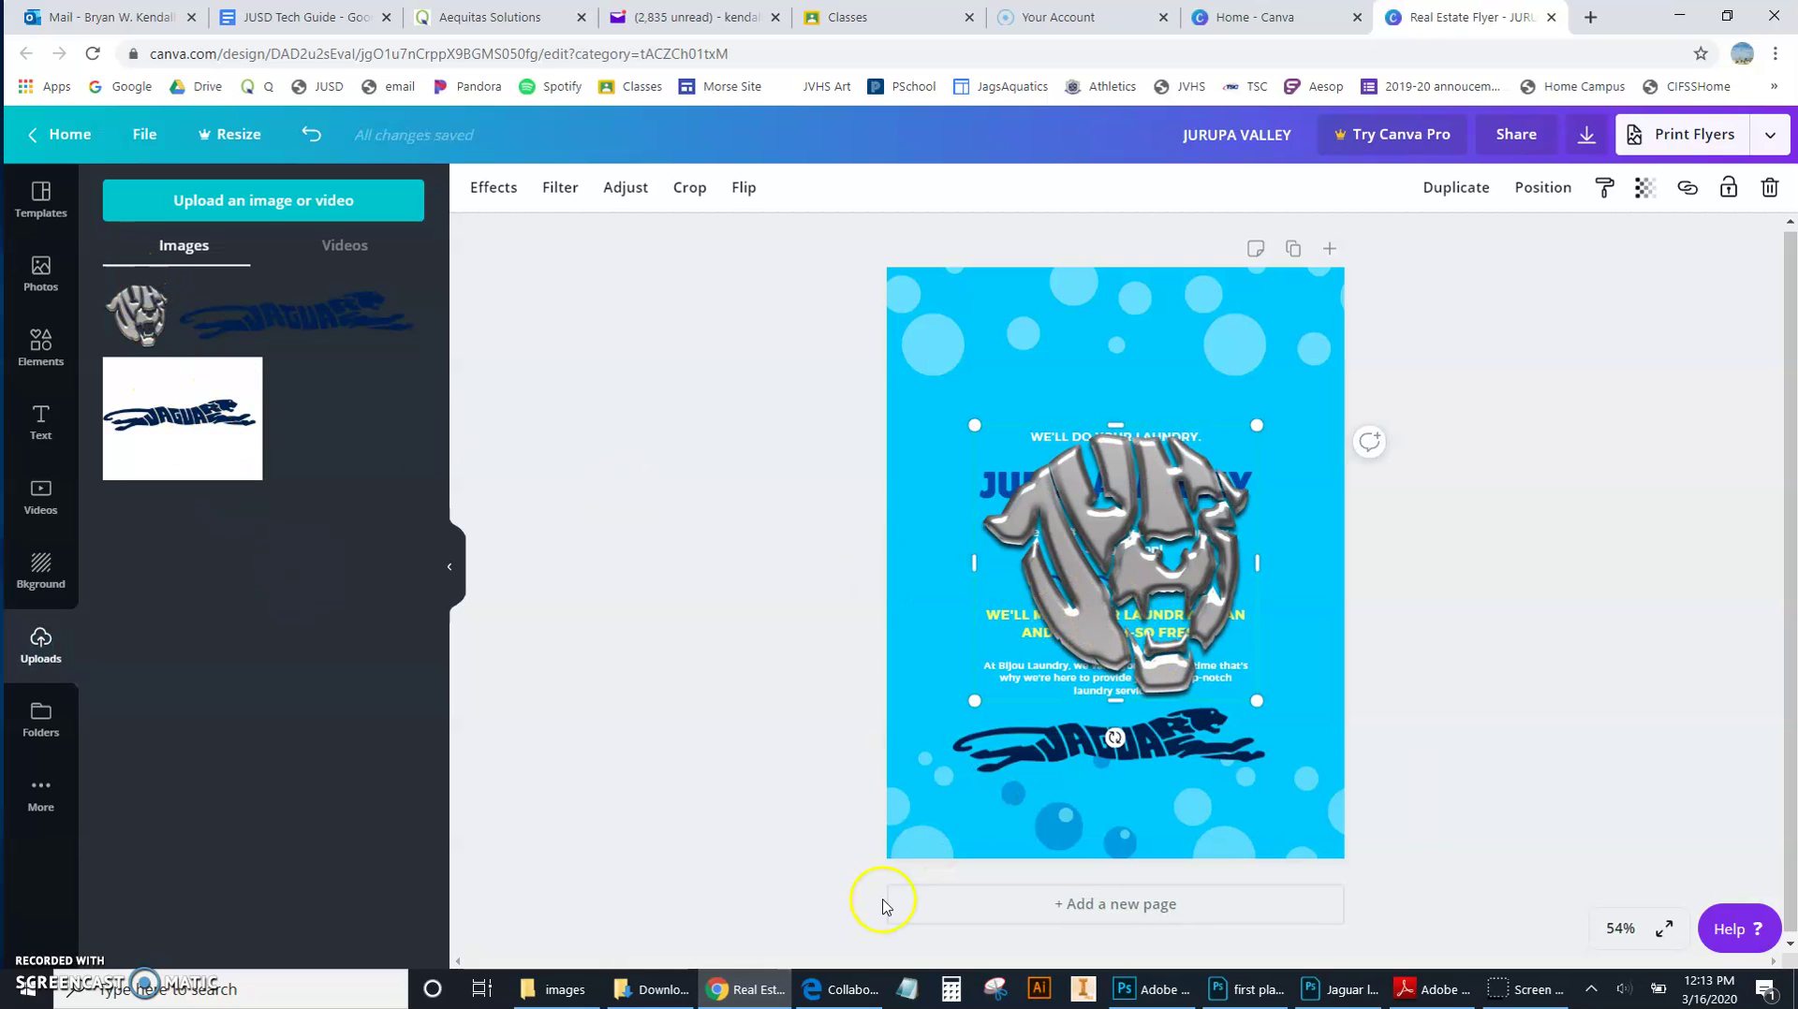
Step: Check the image file types in File Explorer's Details view, restore the Large icons view and return to the Canva flyer
click(558, 990)
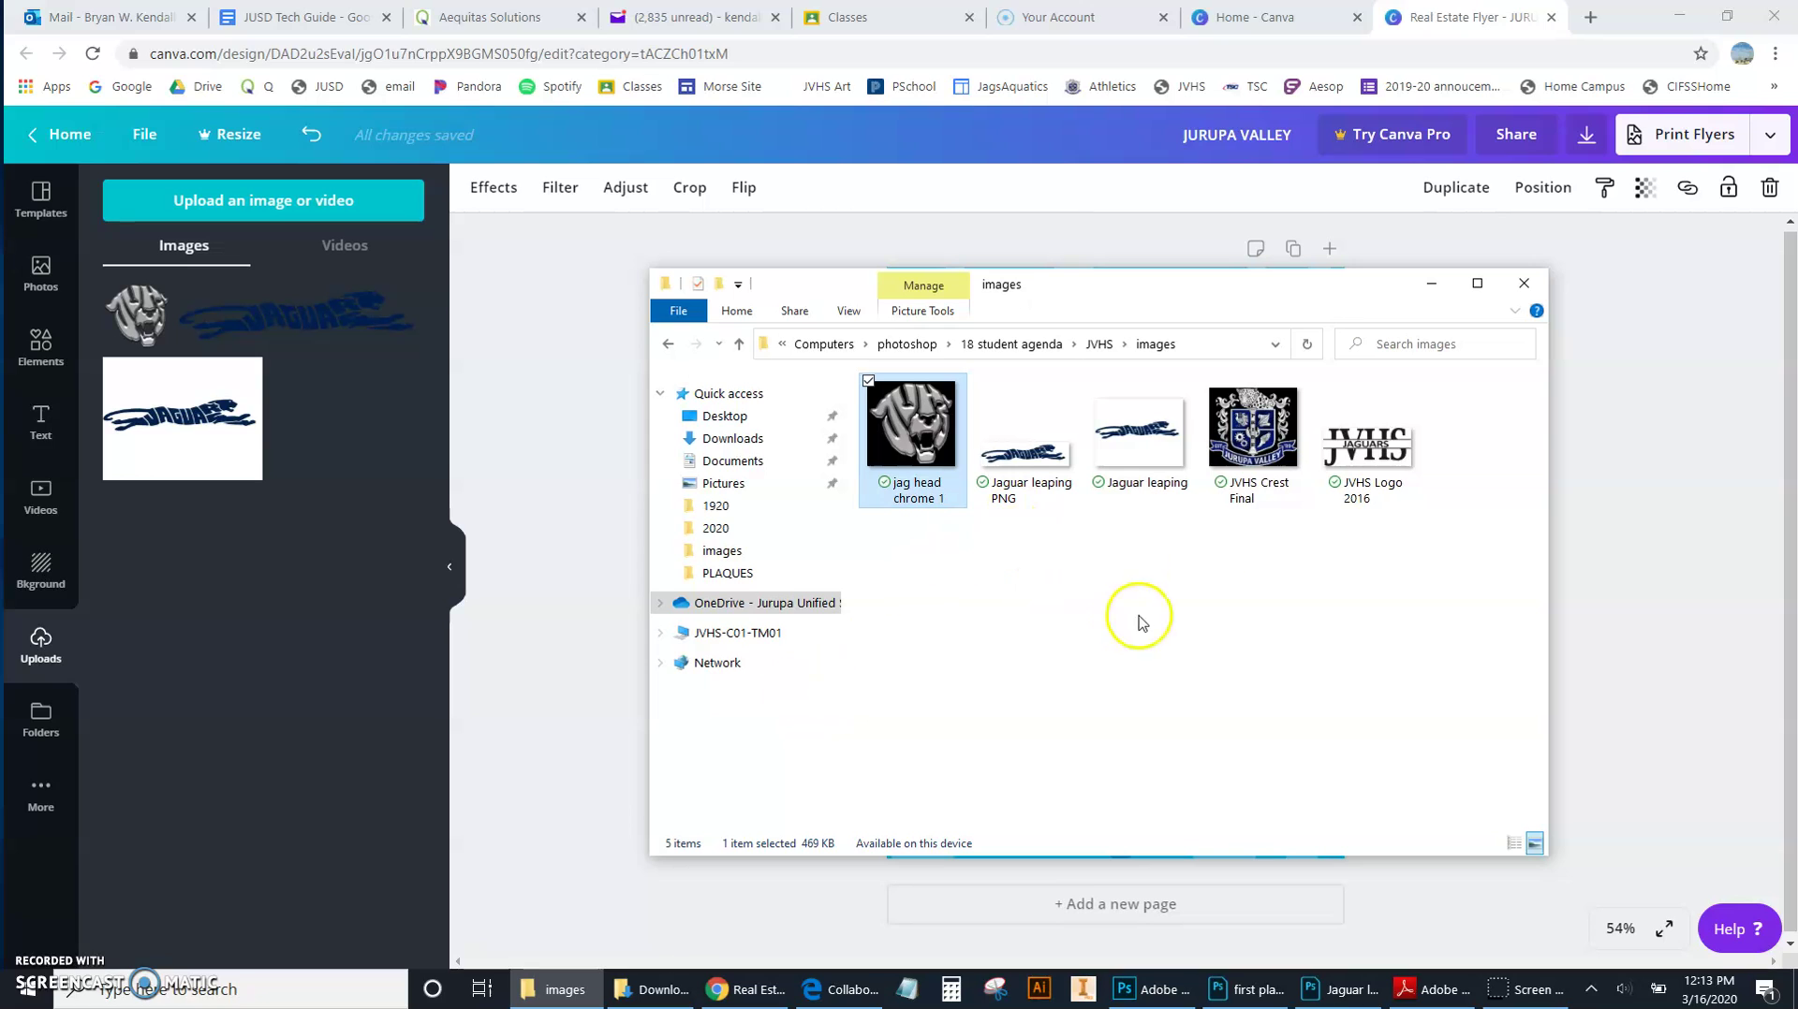
drag(1152, 288, 1128, 279)
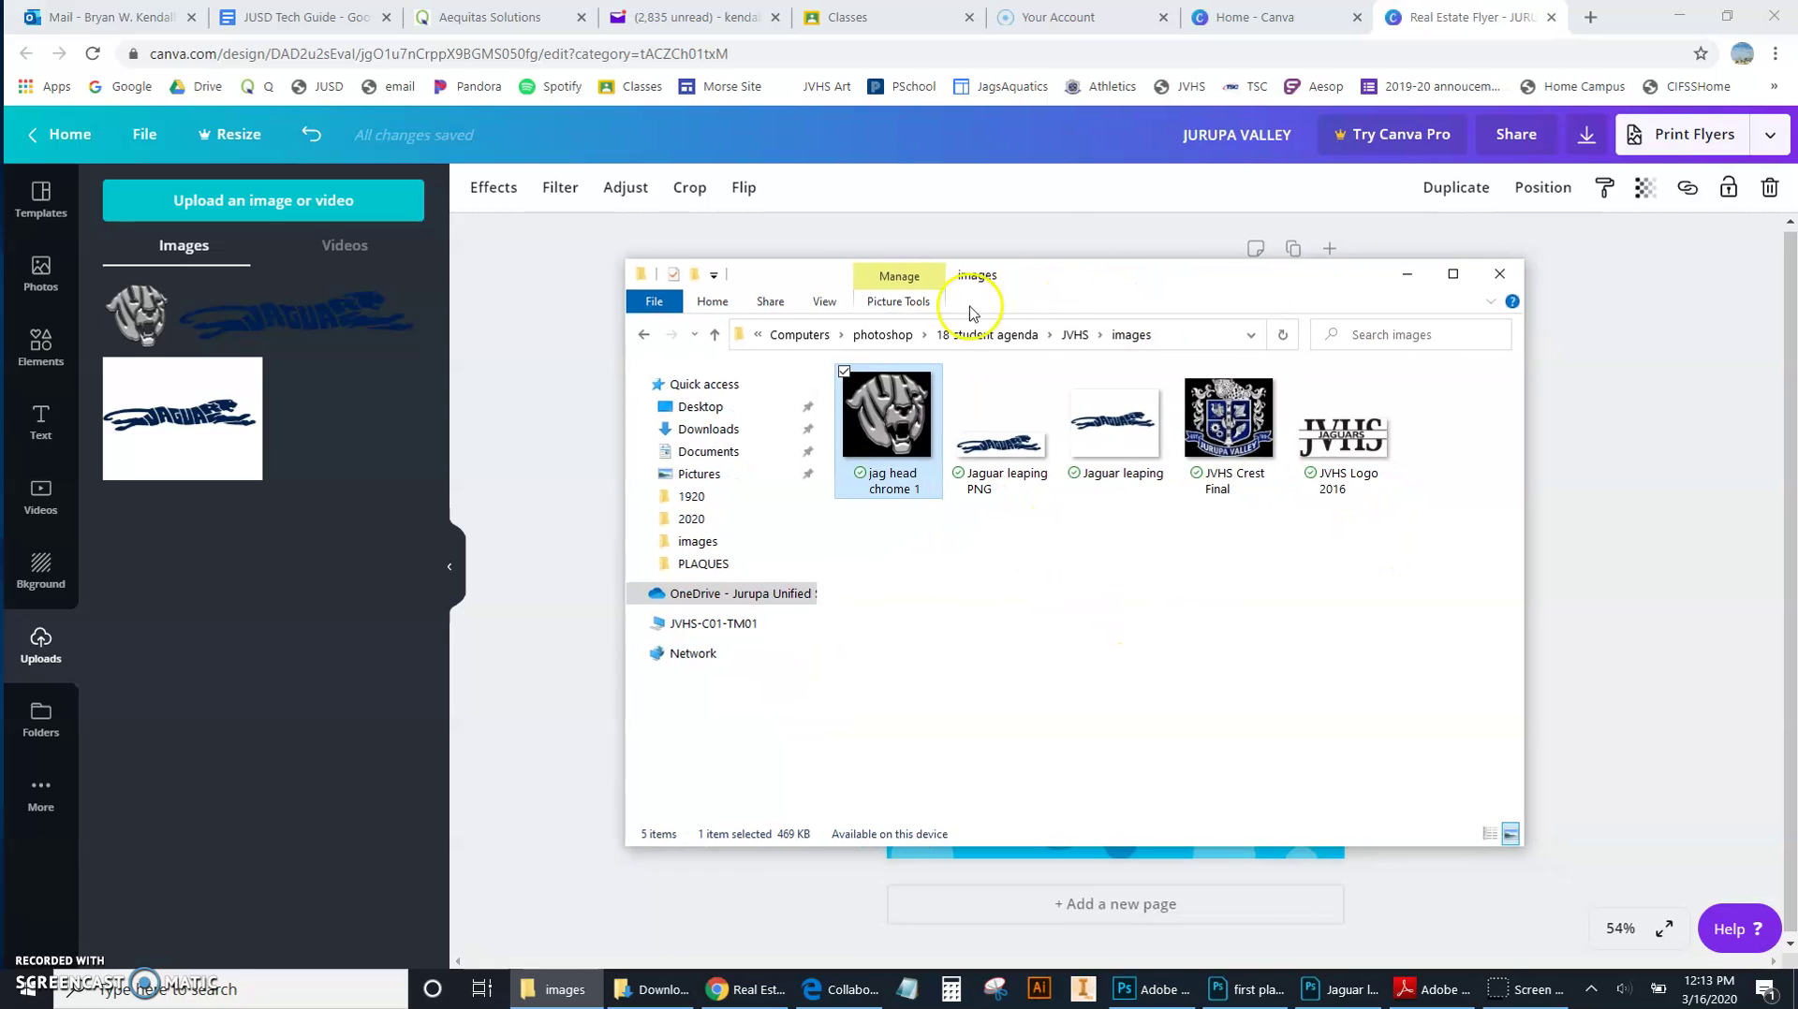
click(823, 303)
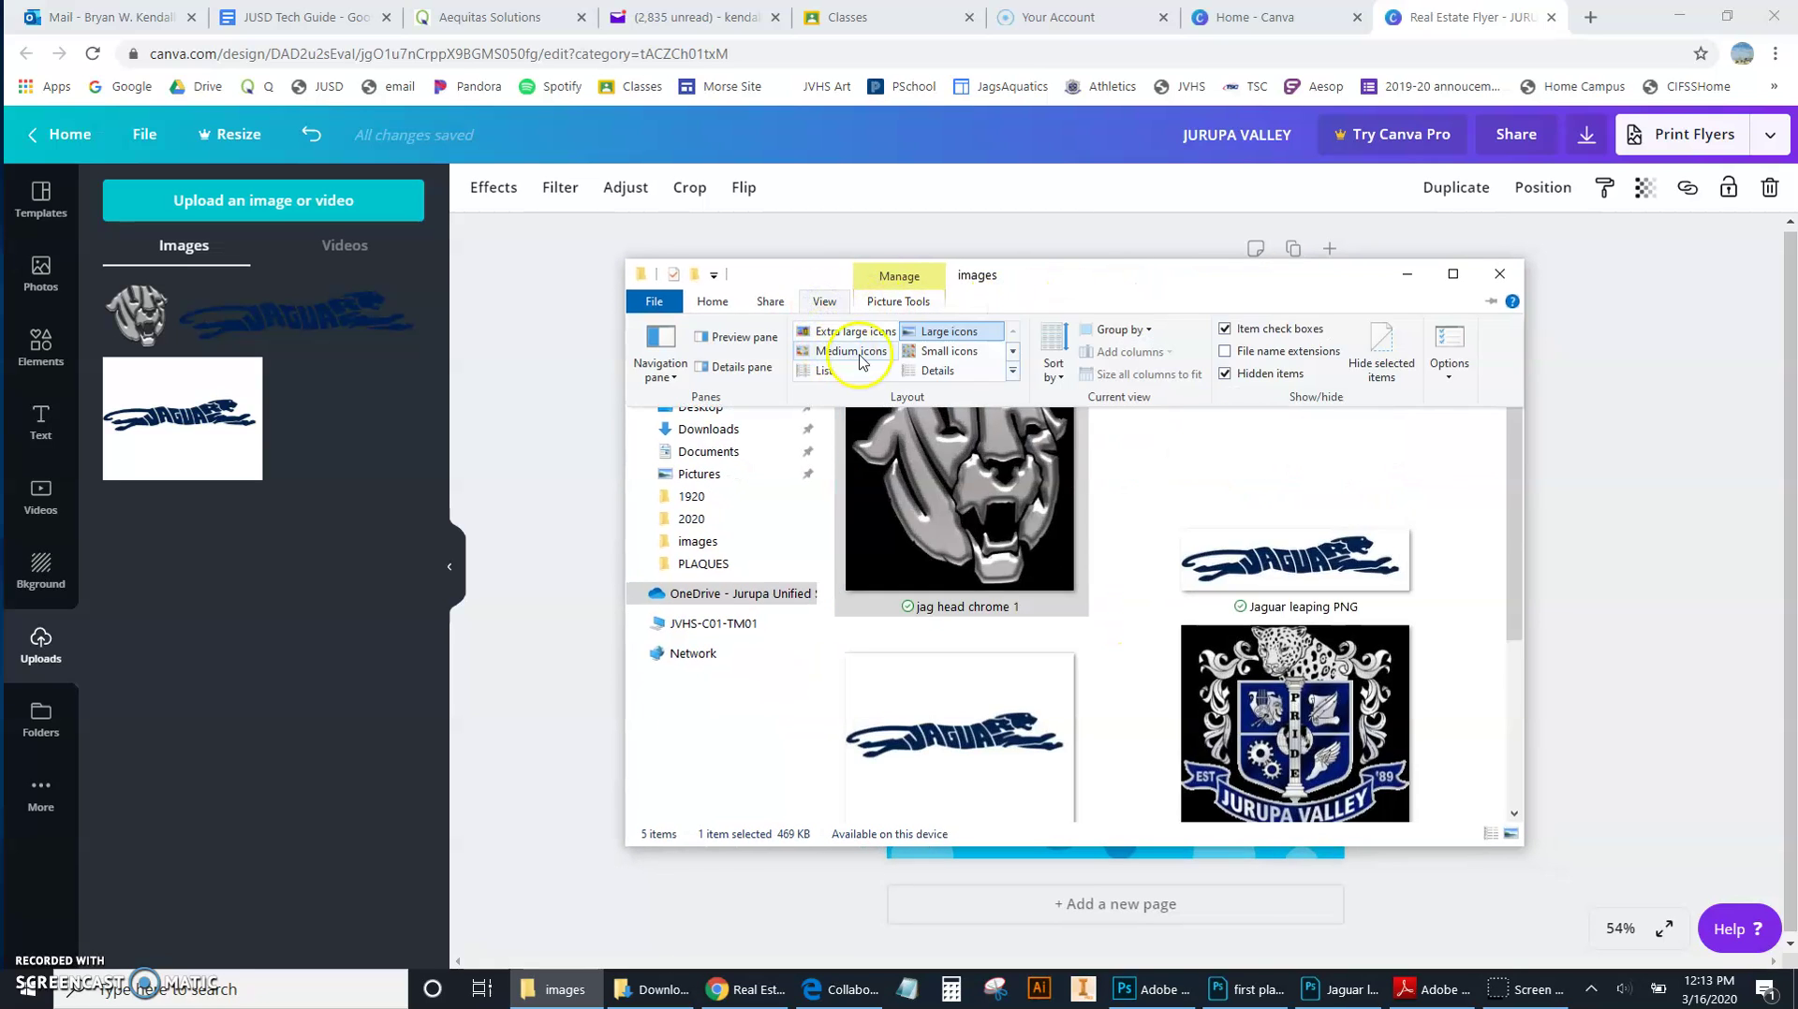
click(936, 371)
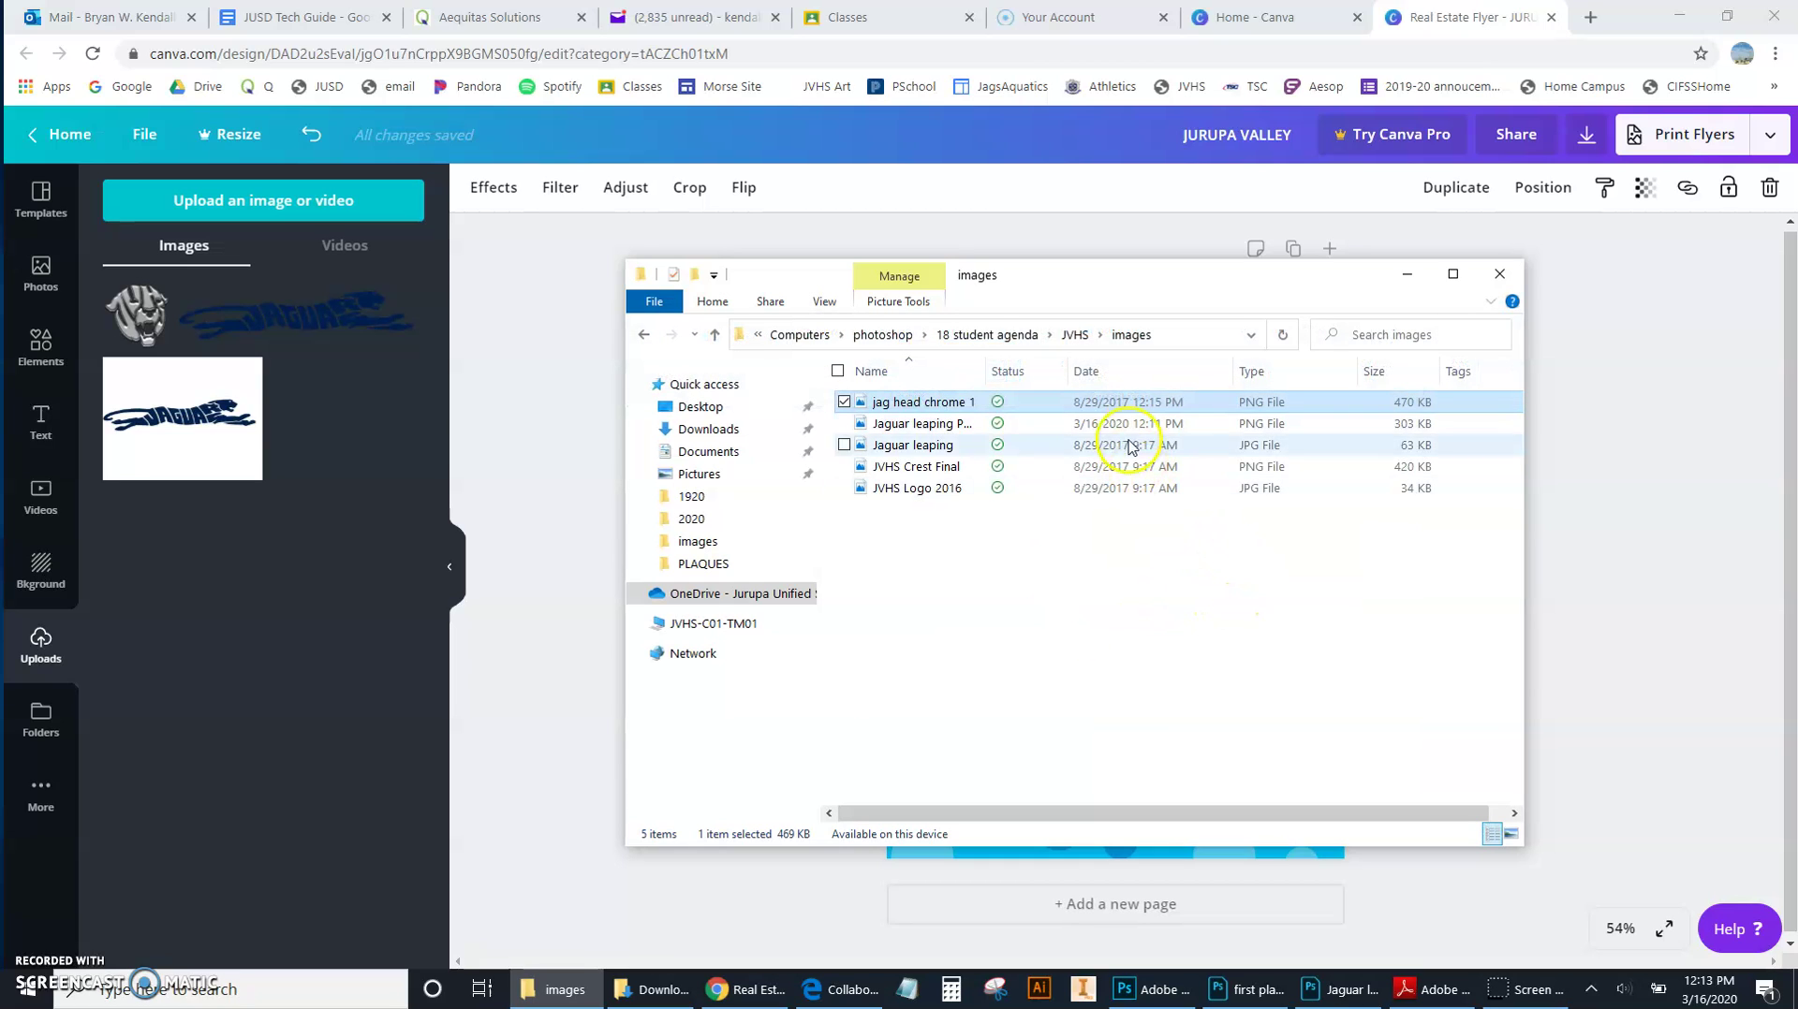
drag(996, 371, 1044, 370)
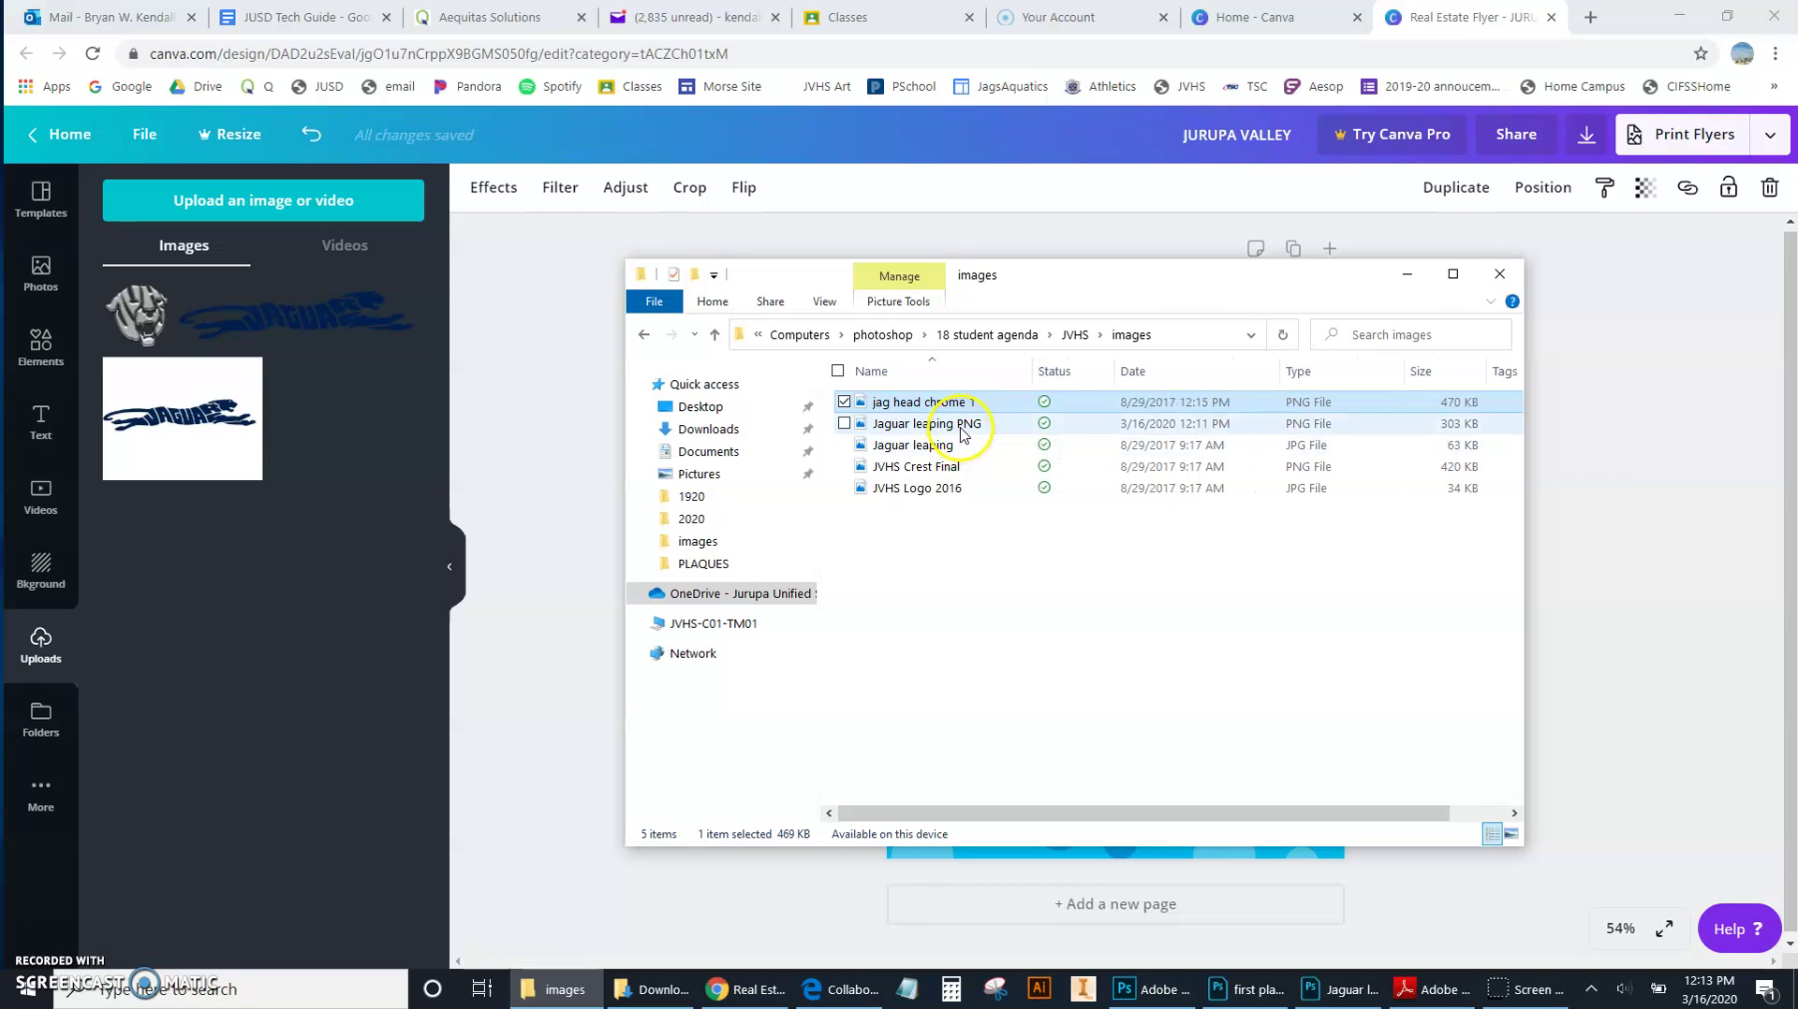
click(919, 488)
click(824, 302)
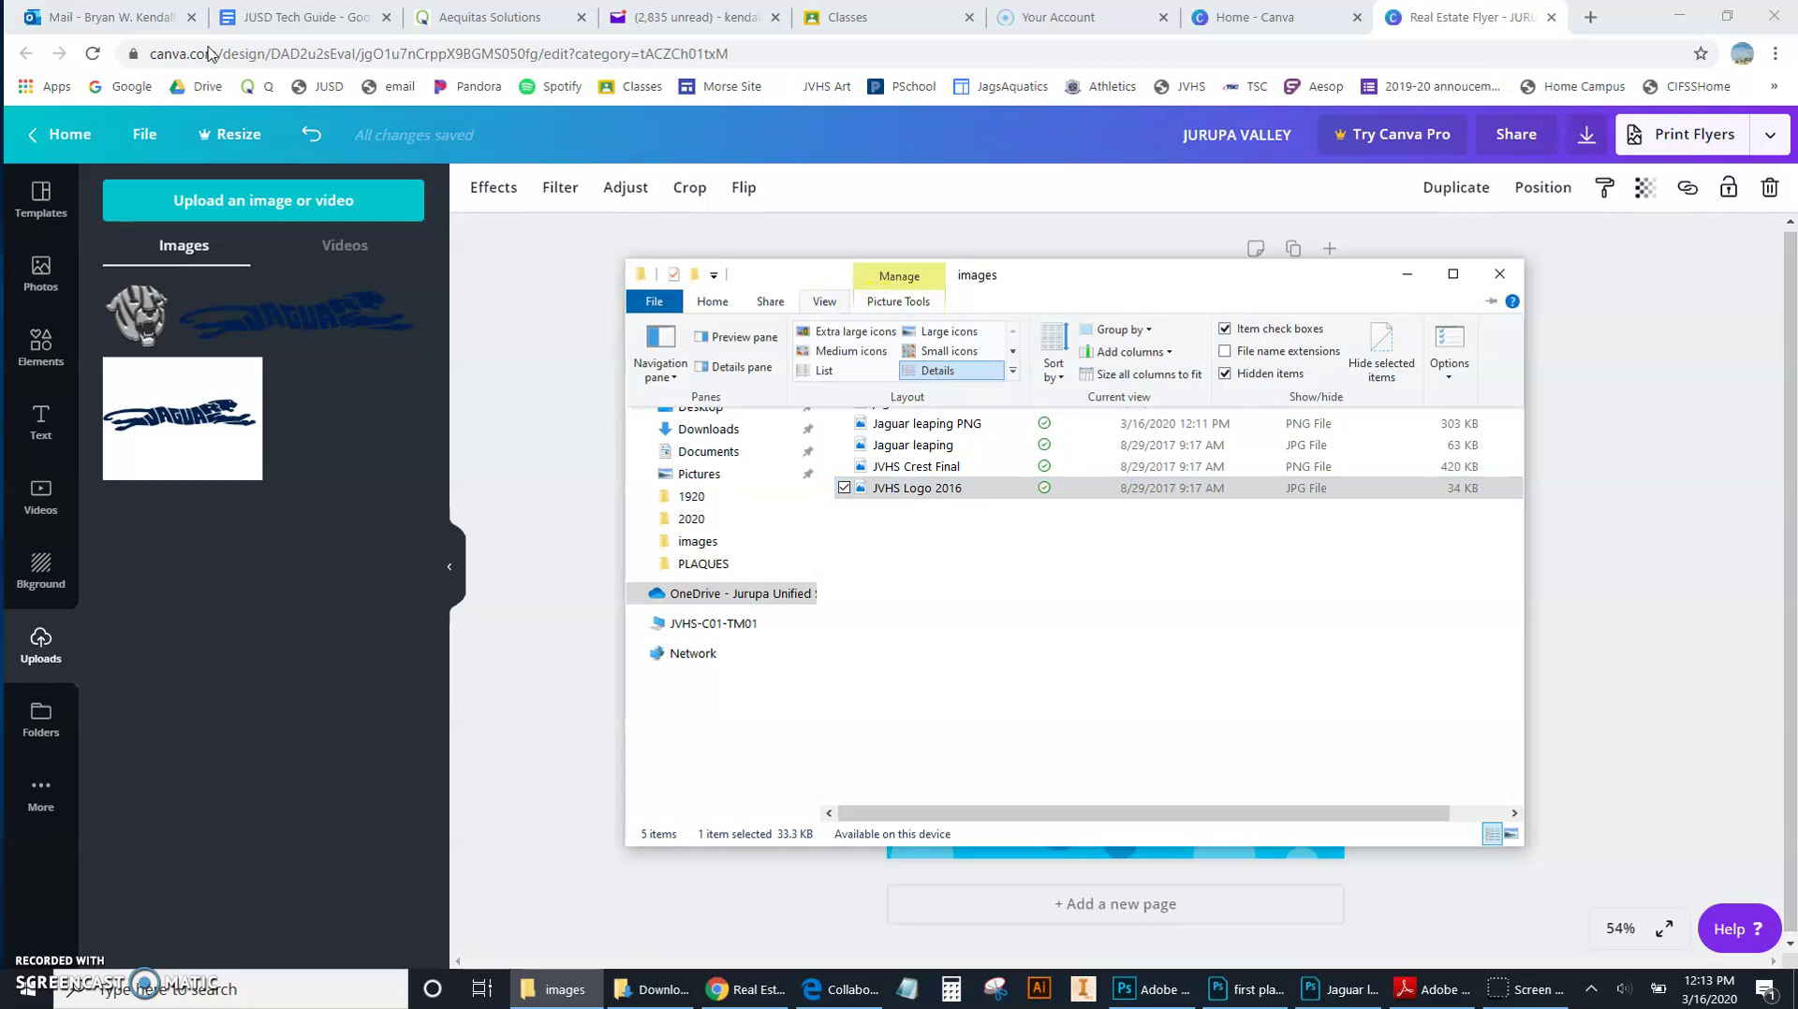
click(923, 330)
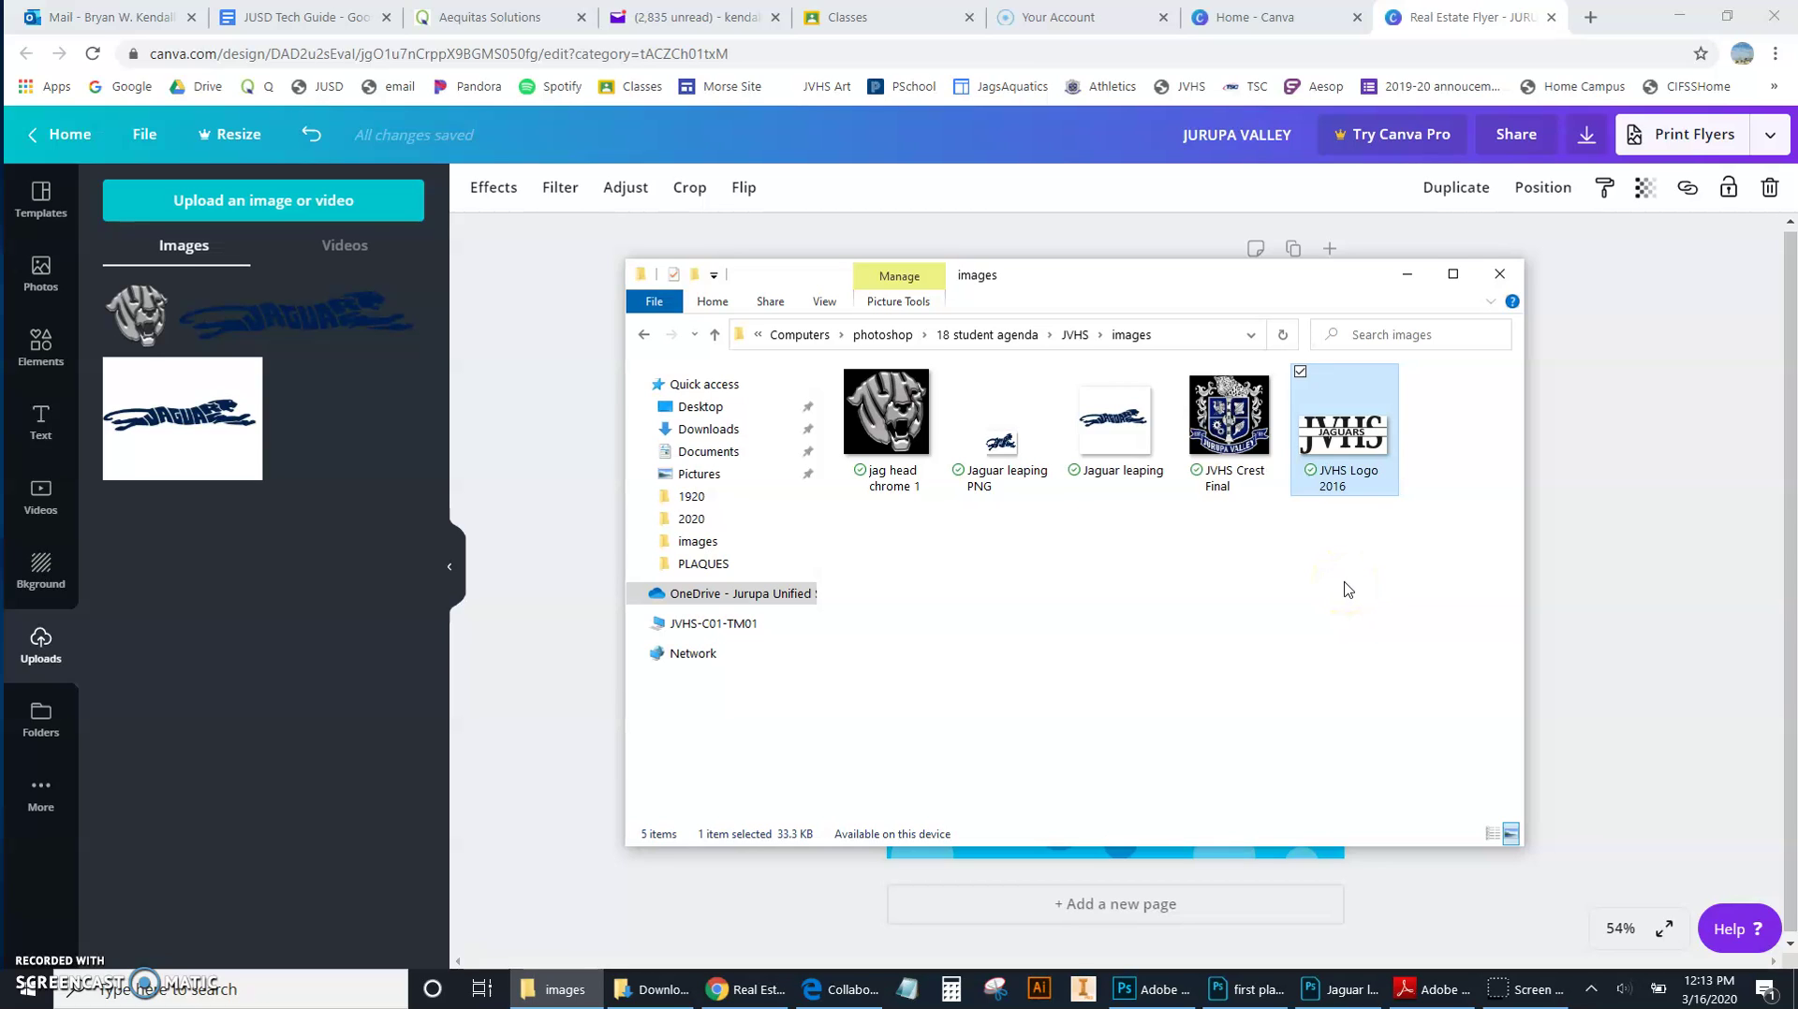
click(599, 360)
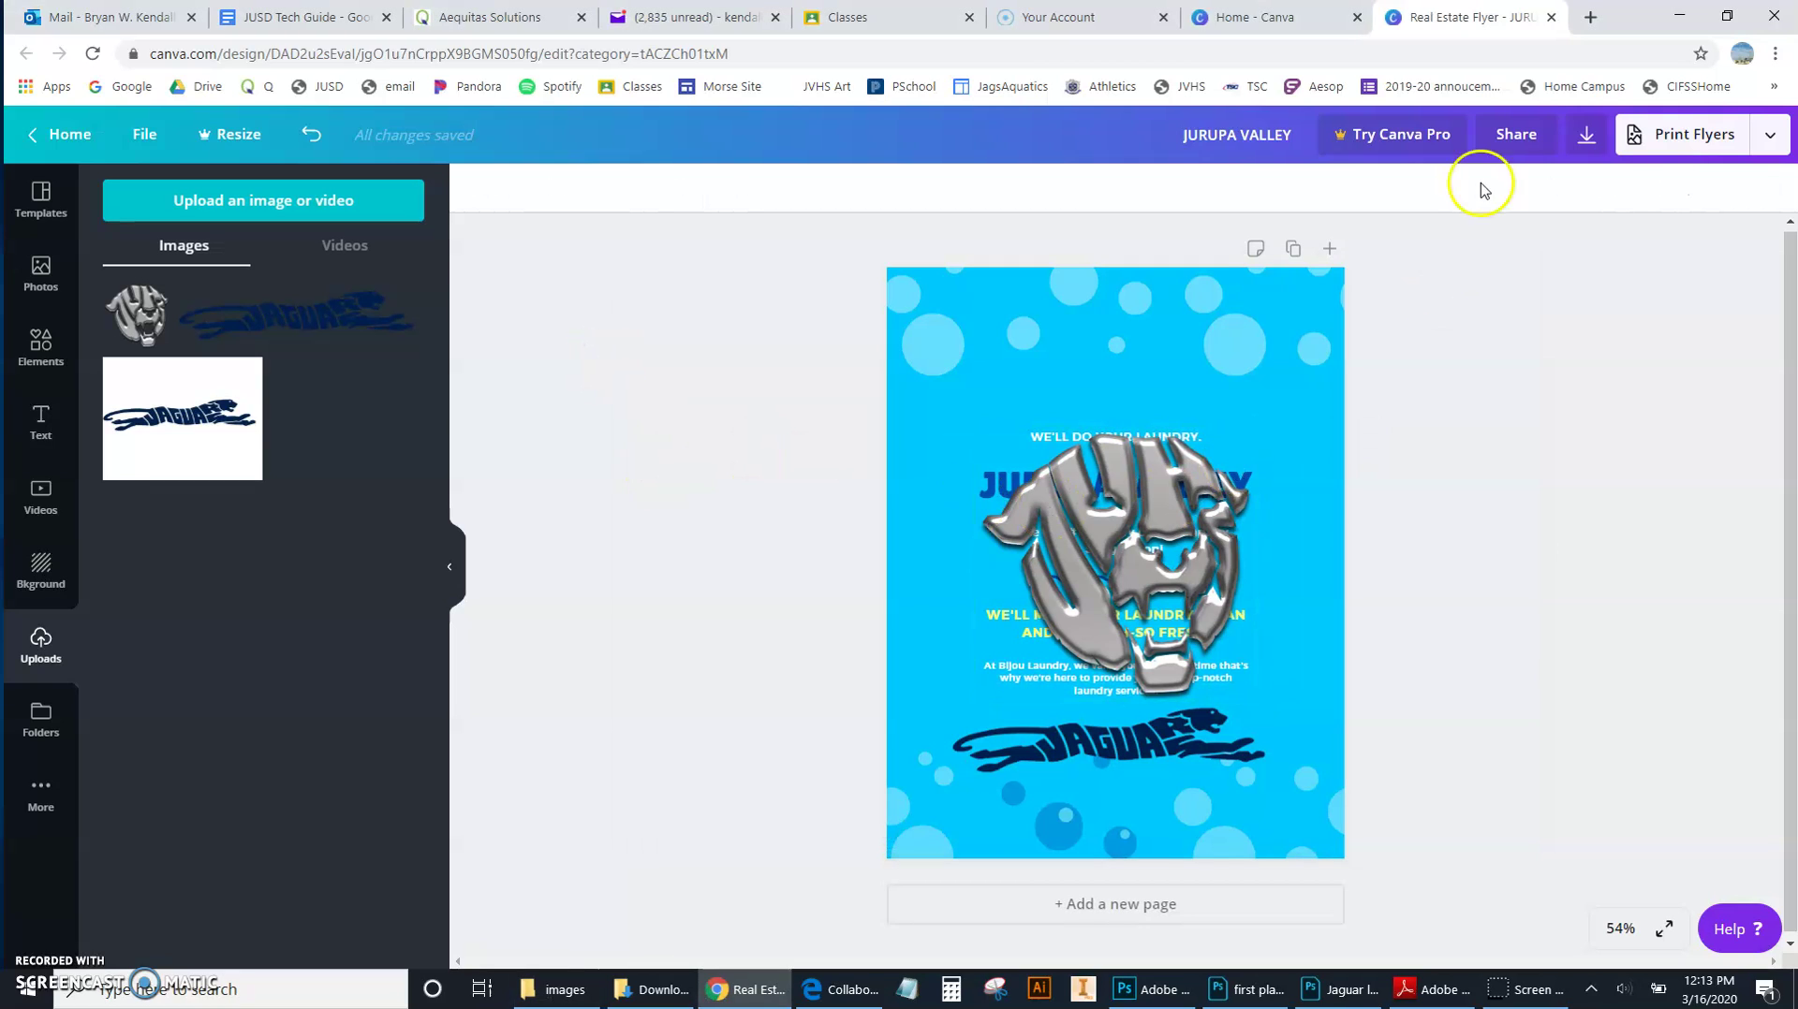
Step: Download the flyer design as a PDF Print file
click(1587, 139)
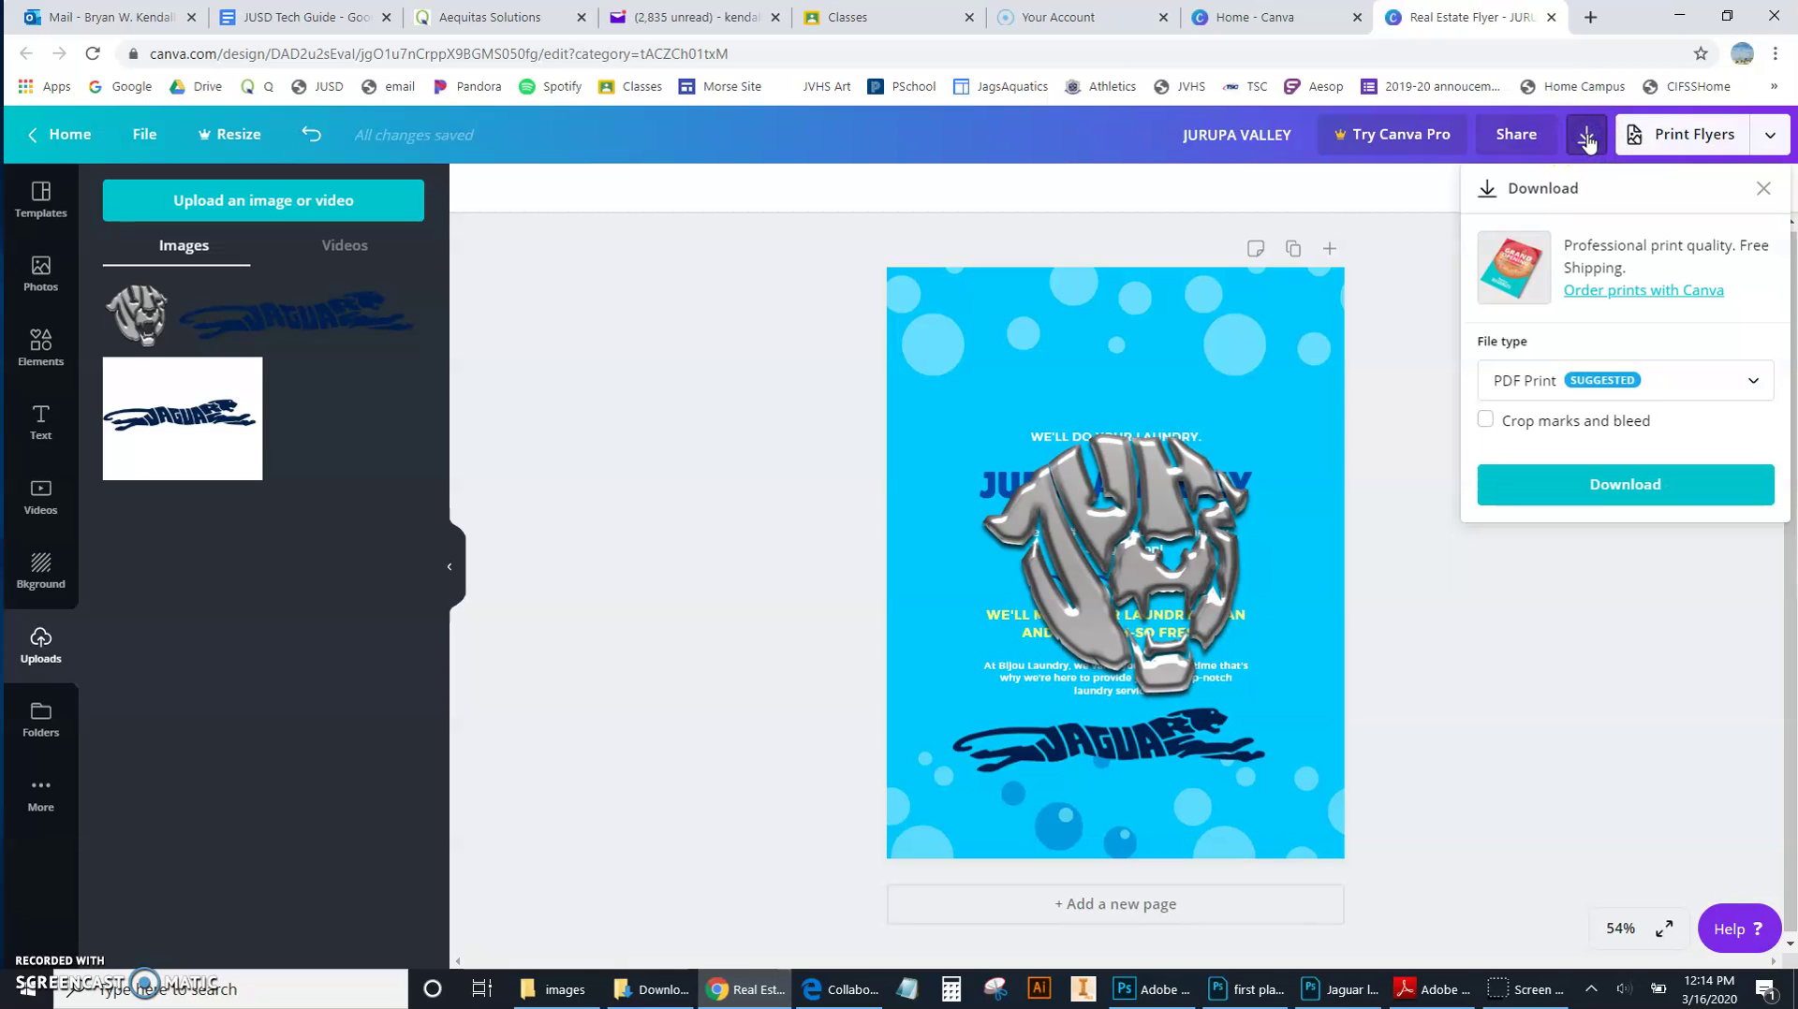
click(1529, 386)
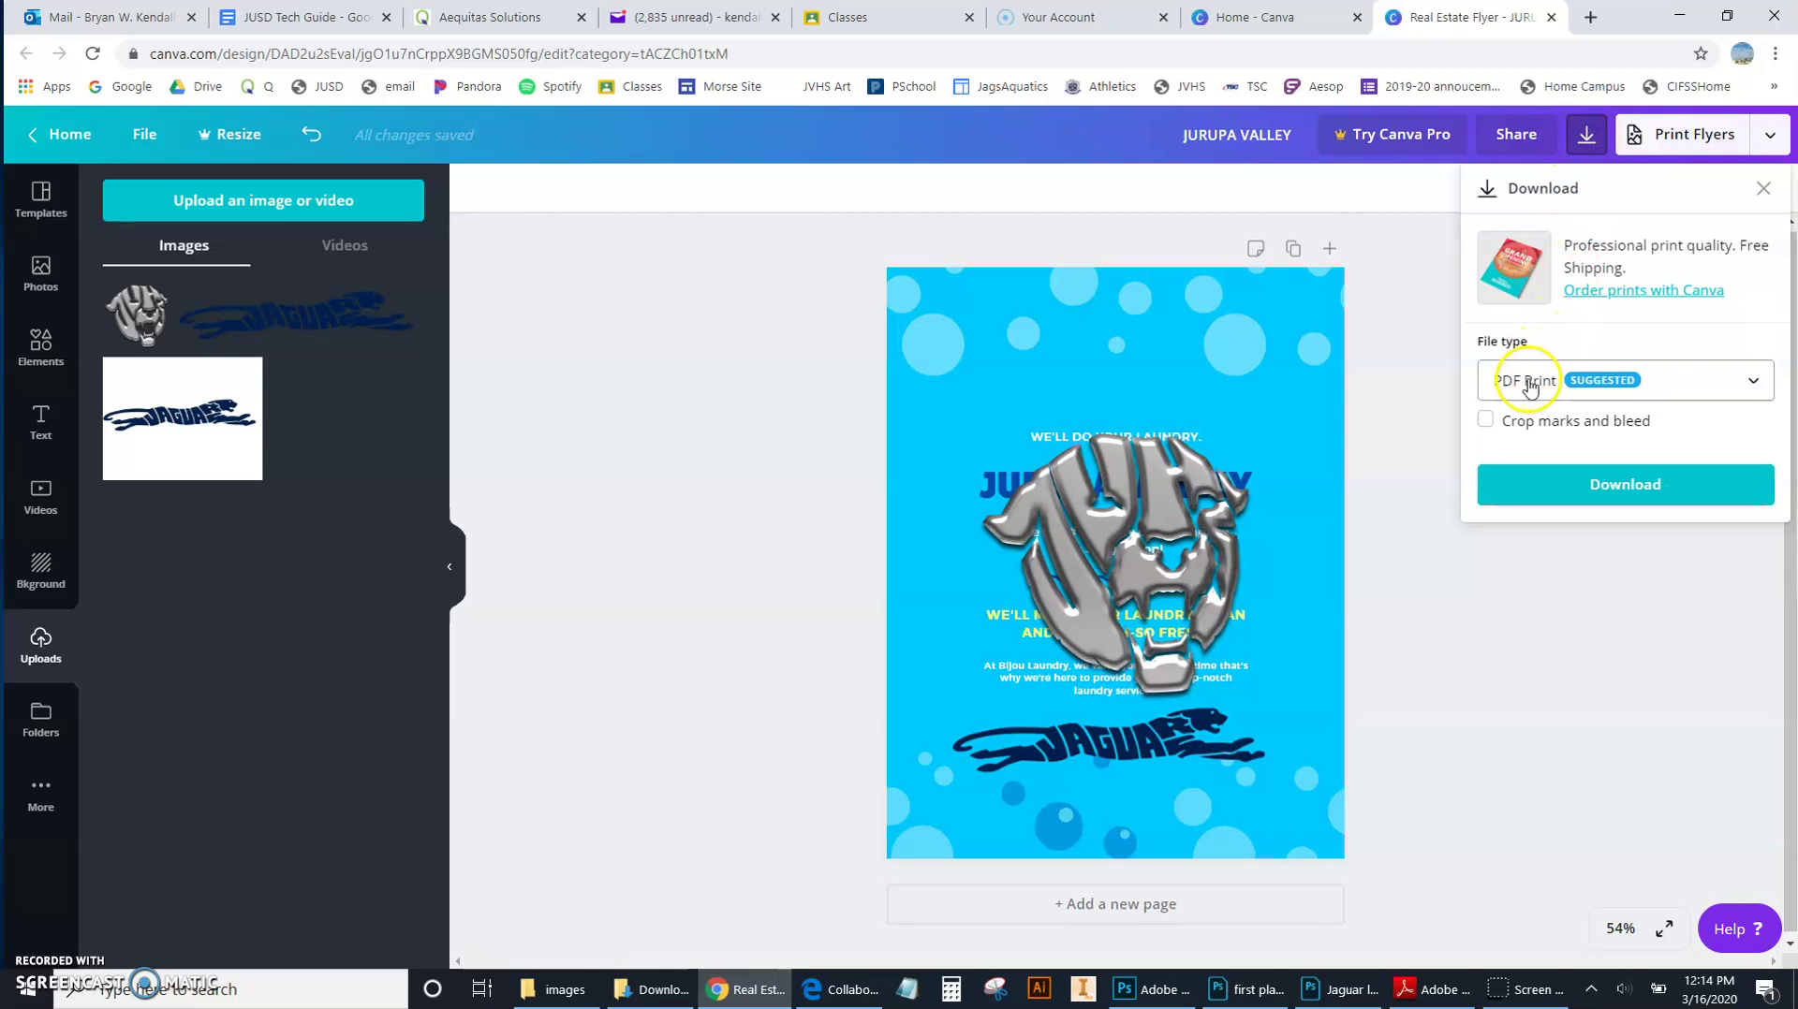
click(1583, 486)
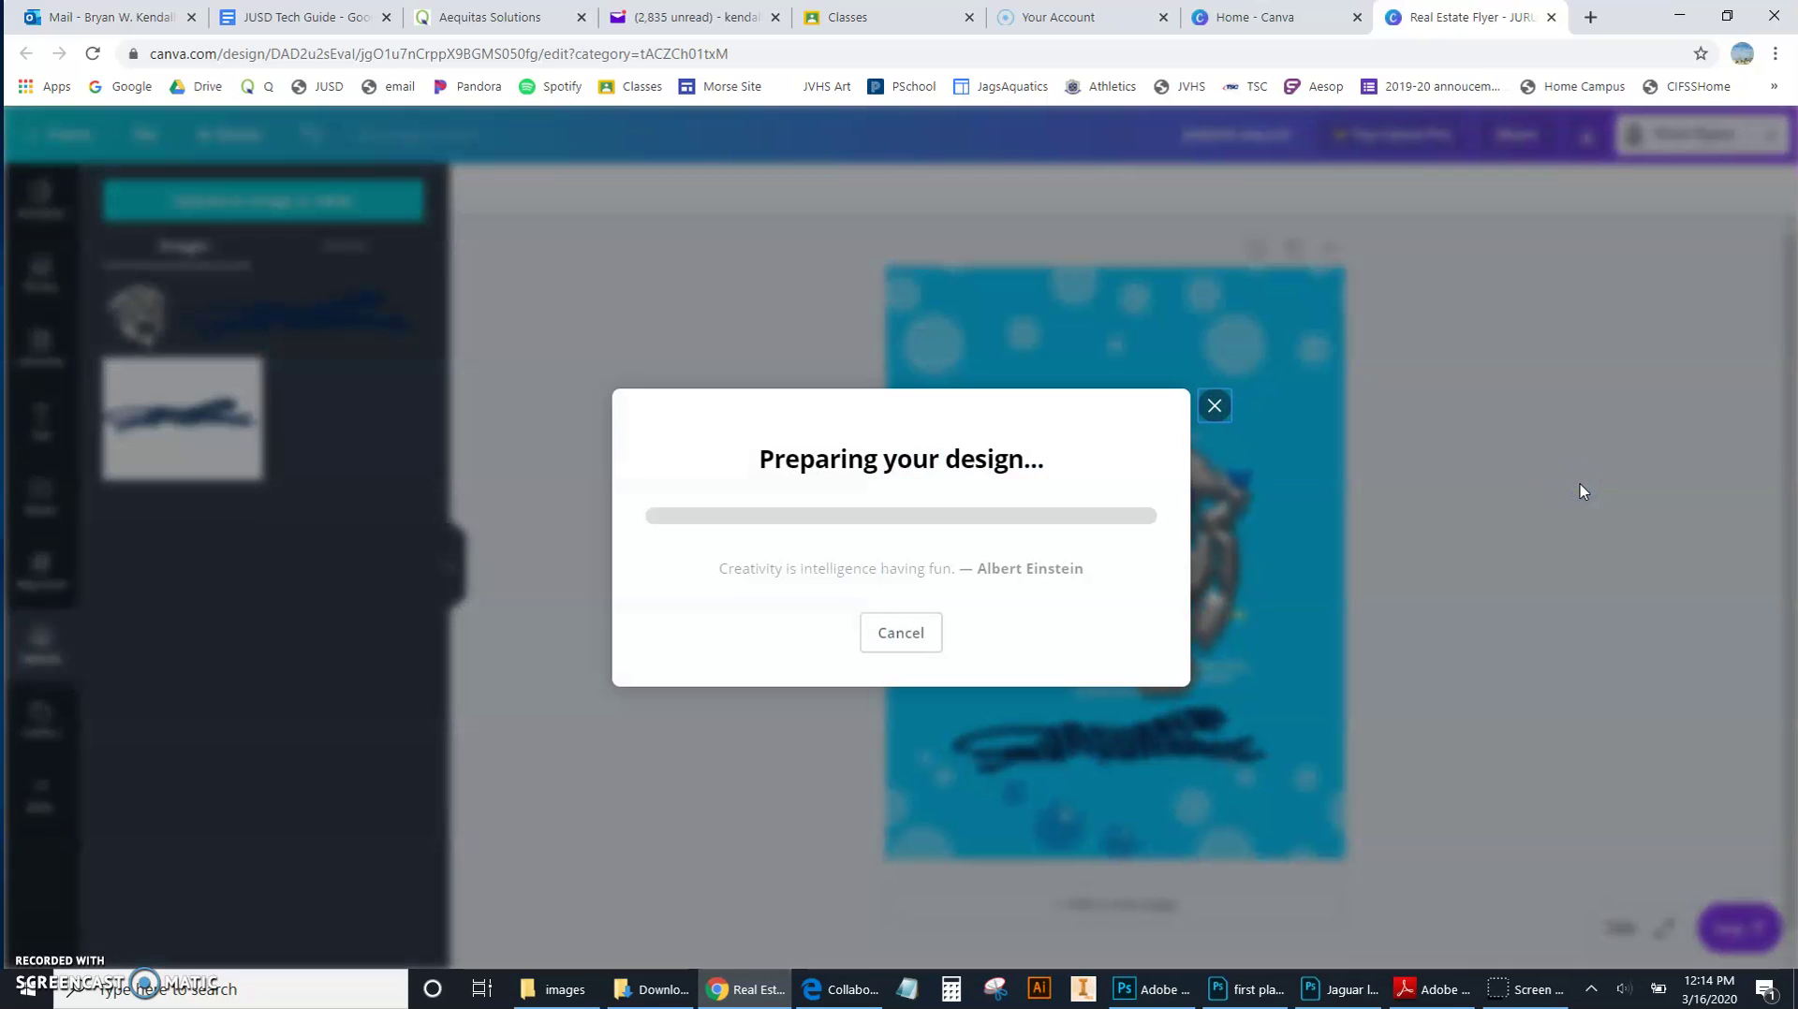
Step: Open the downloaded JURUPA VALLEY (1) PDF from the File Explorer Downloads folder in Adobe Reader
click(1547, 499)
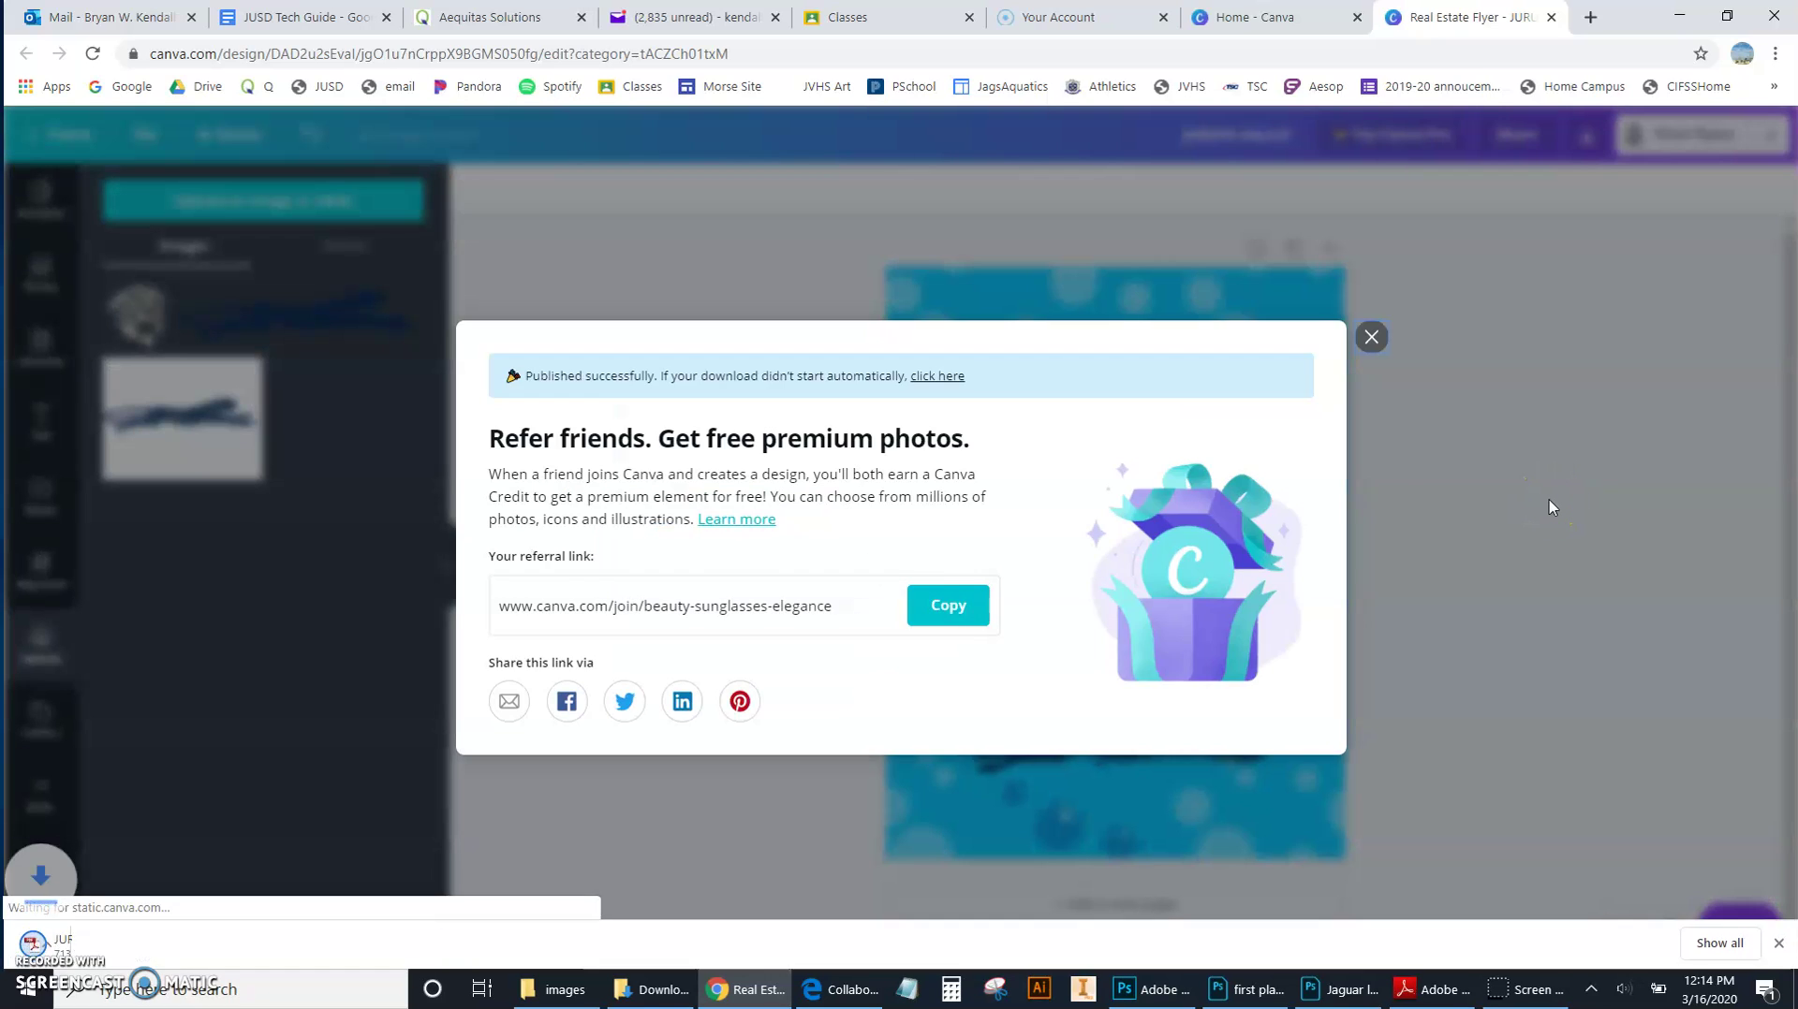
click(157, 949)
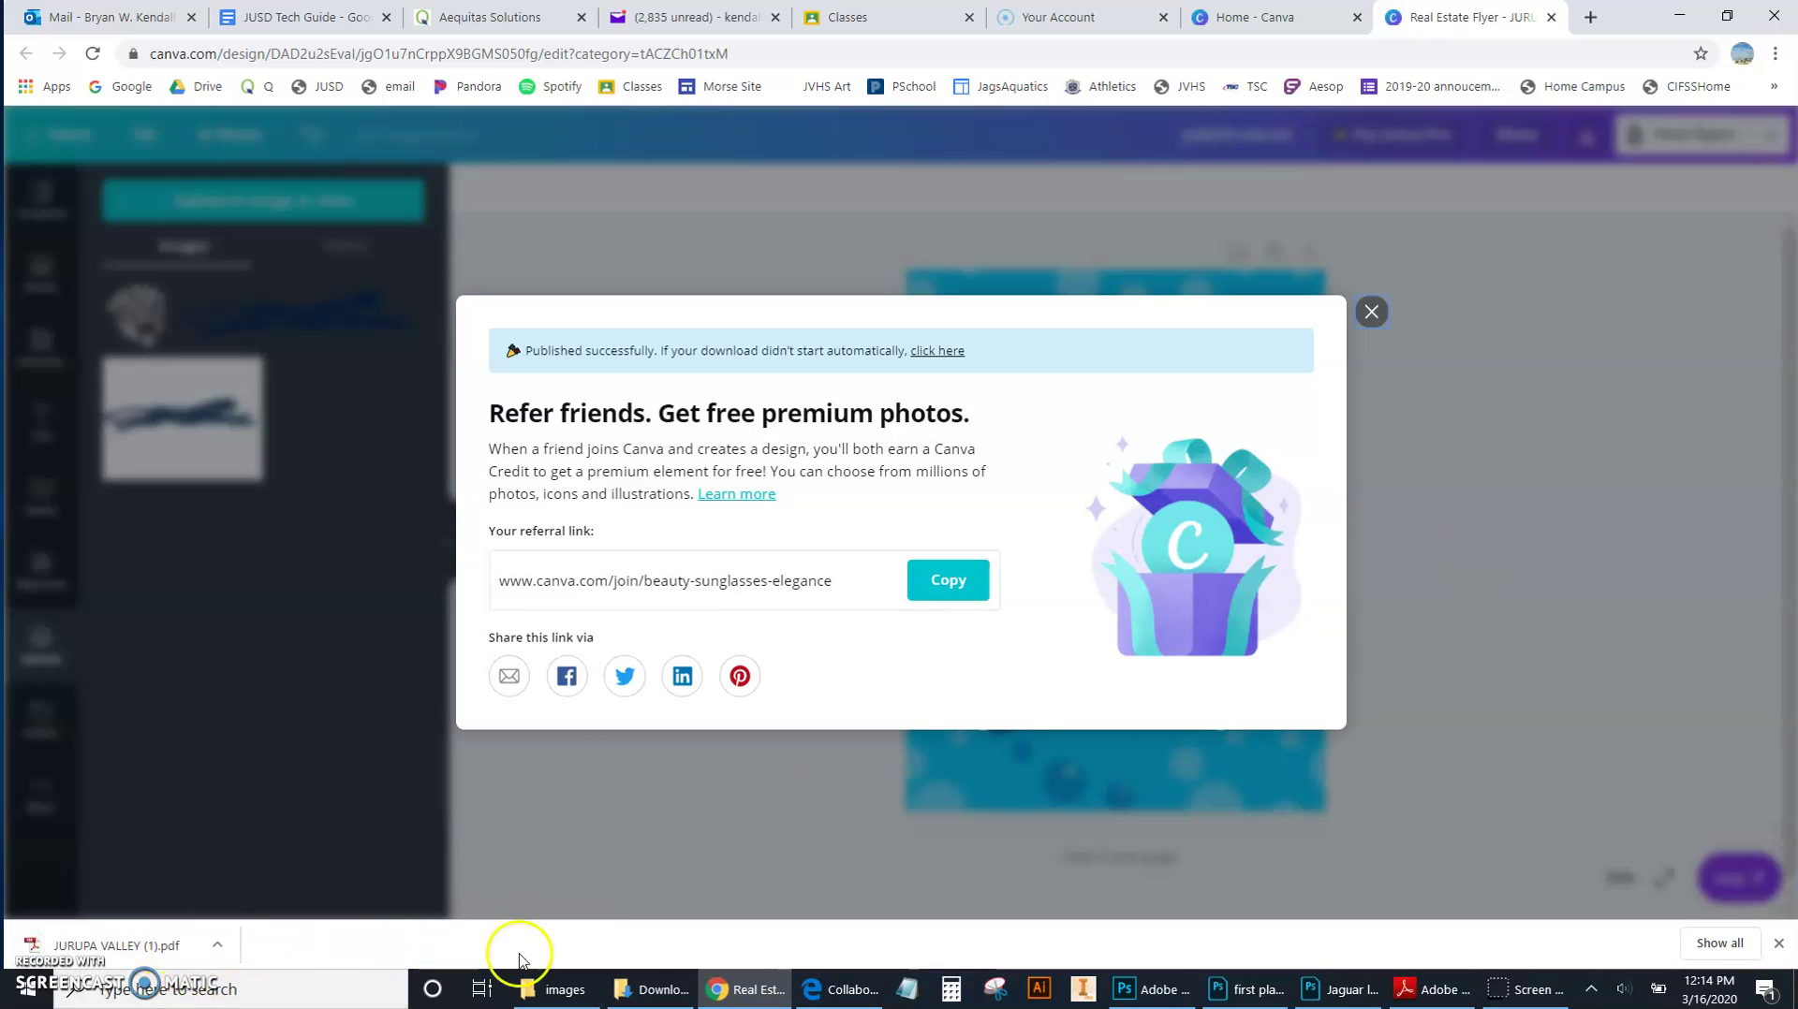
click(655, 995)
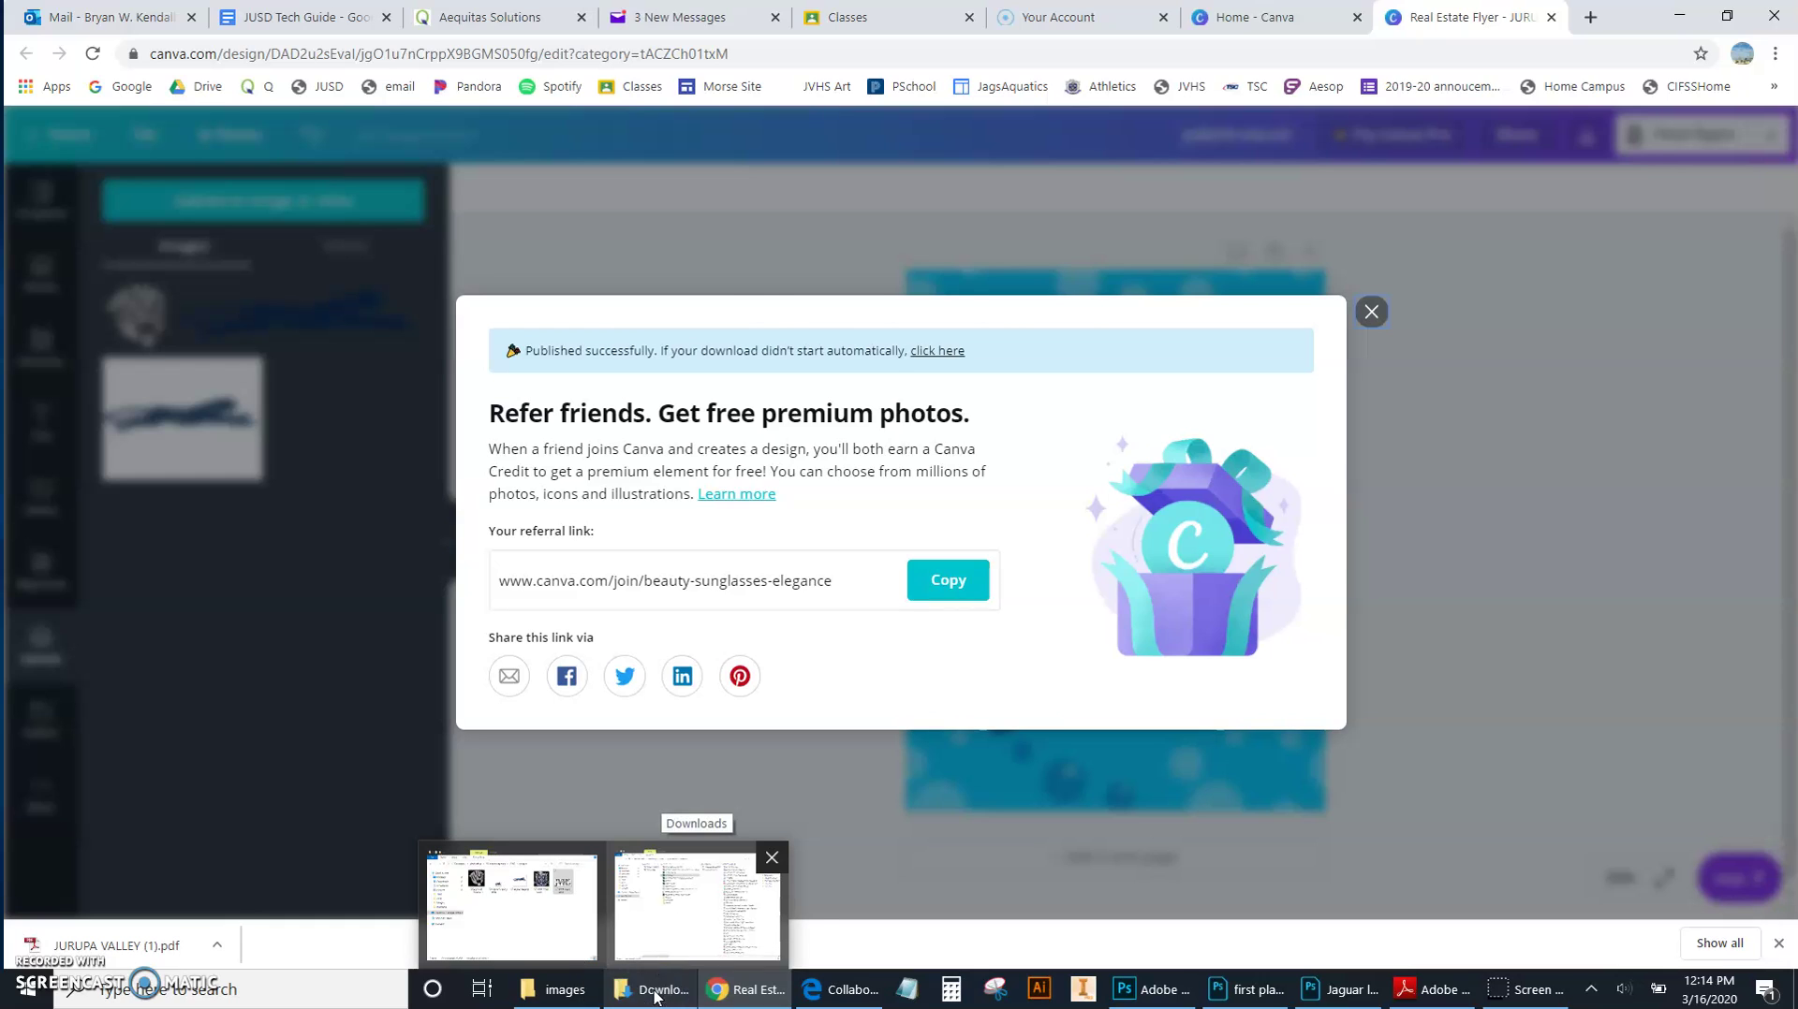
click(655, 995)
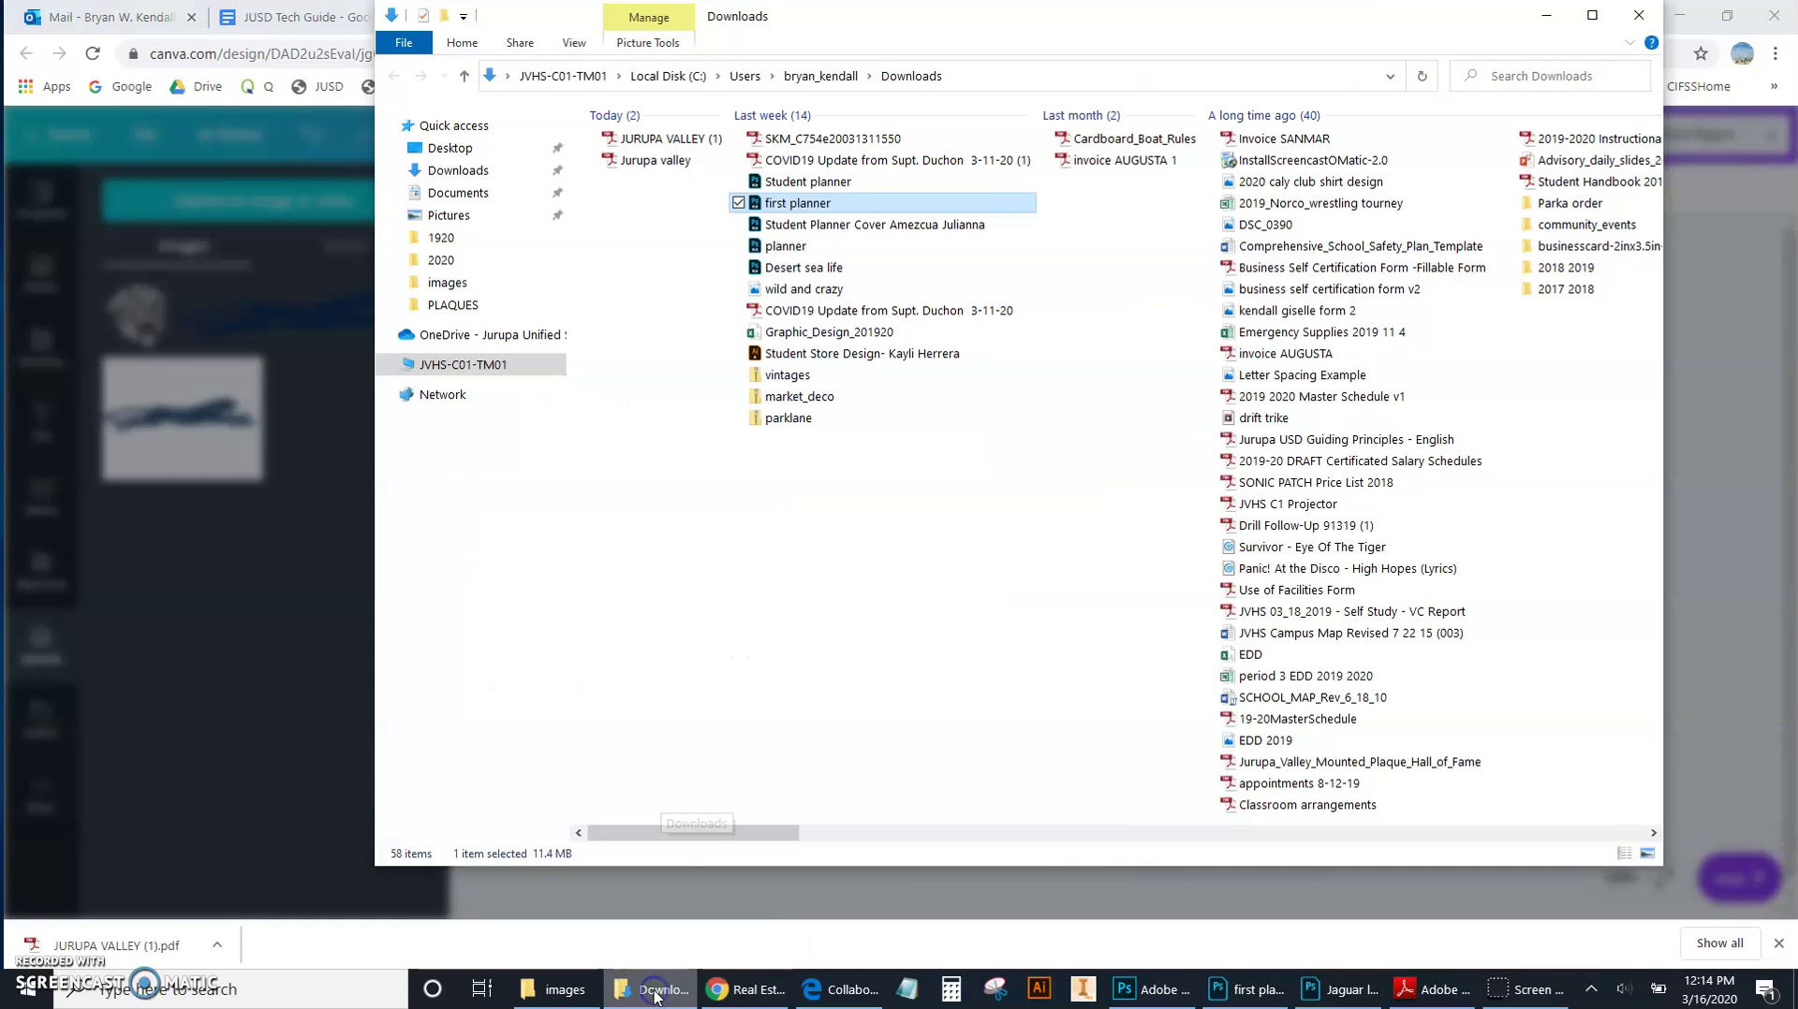
double_click(660, 141)
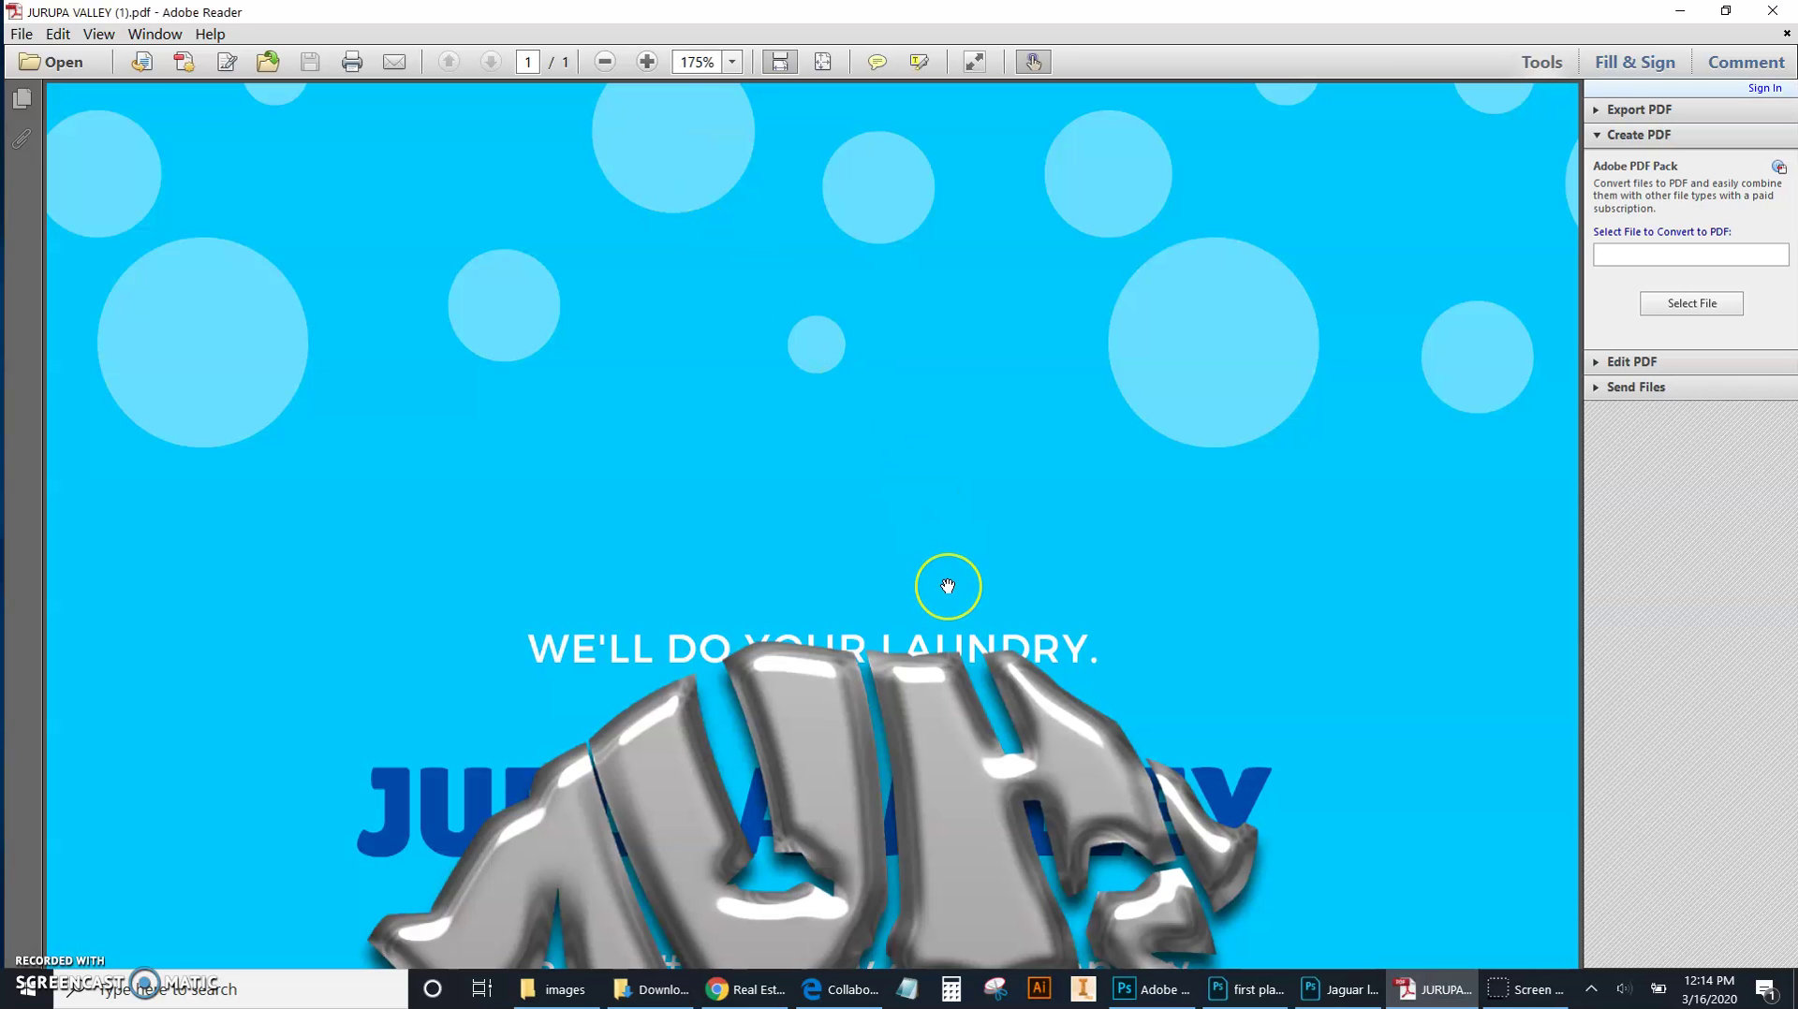
Step: Inspect the flyer PDF at 100% zoom and close the document
key(ctrl+minus)
key(ctrl+minus)
key(ctrl+minus)
key(ctrl+minus)
key(ctrl+plus)
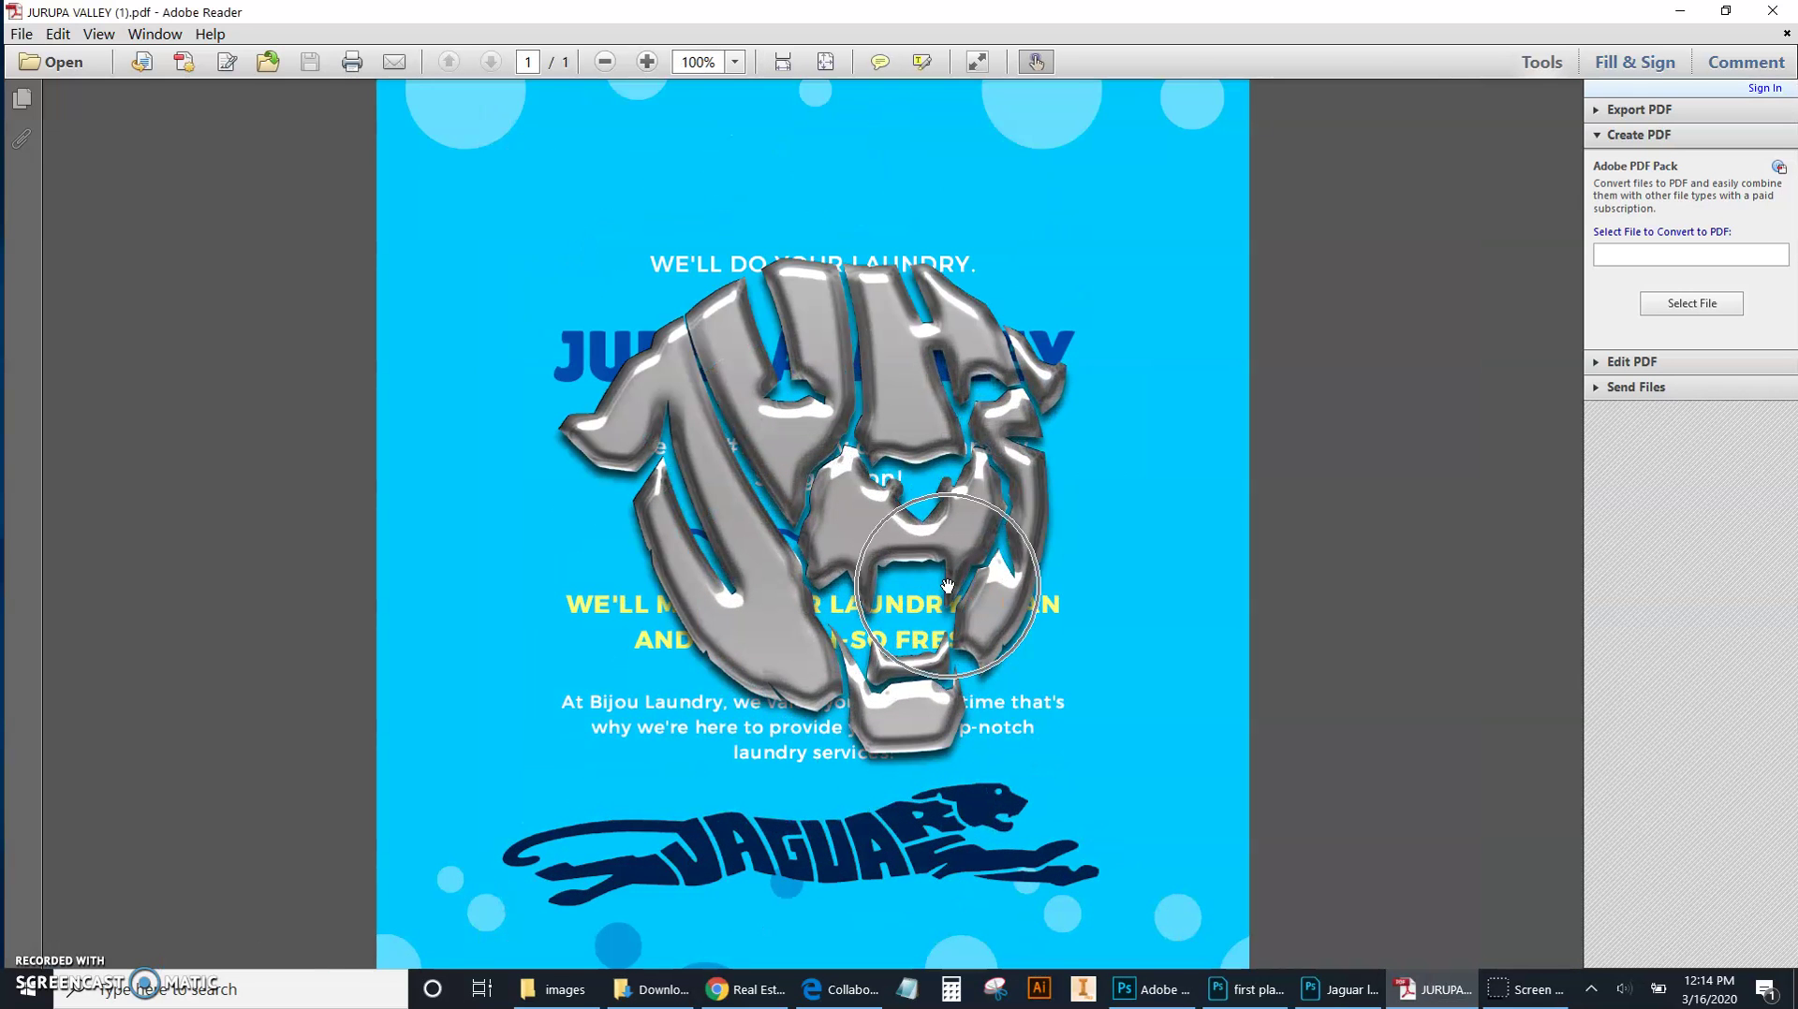
click(1787, 33)
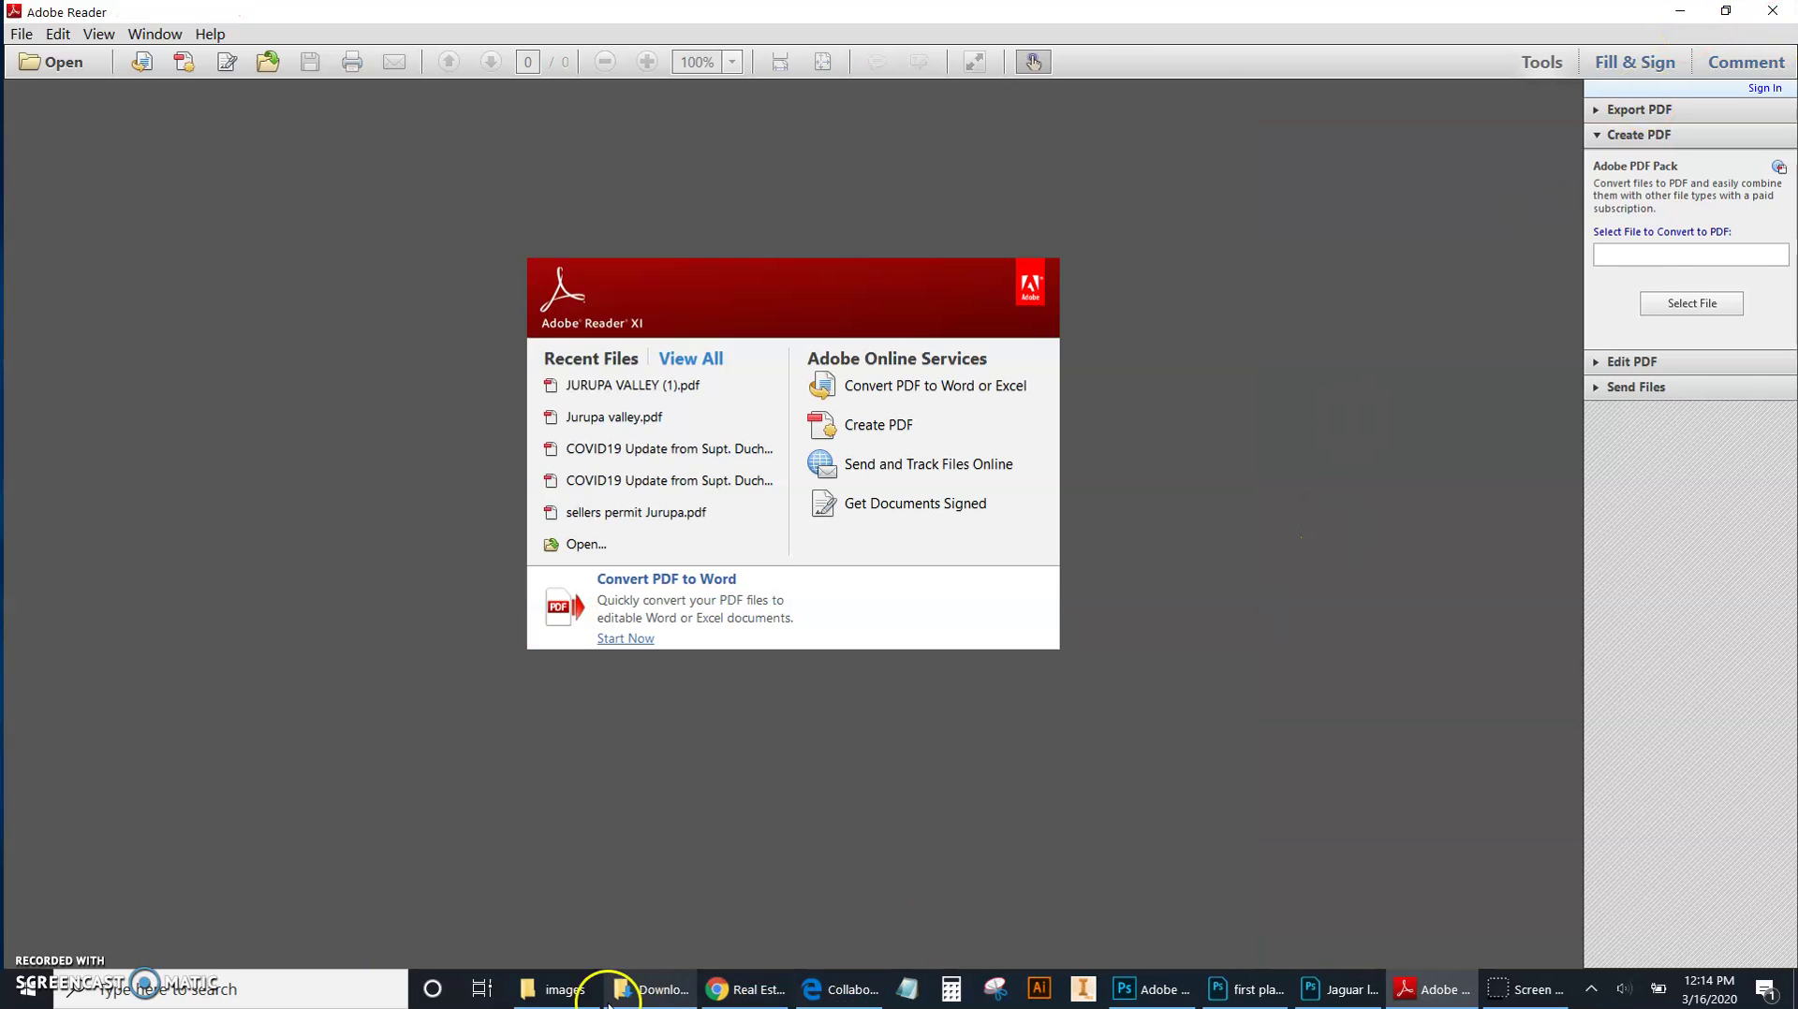
Step: Open the JURUPA VALLEY (1) PDF from the Downloads folder in Photoshop, importing its page with the offered settings
click(637, 998)
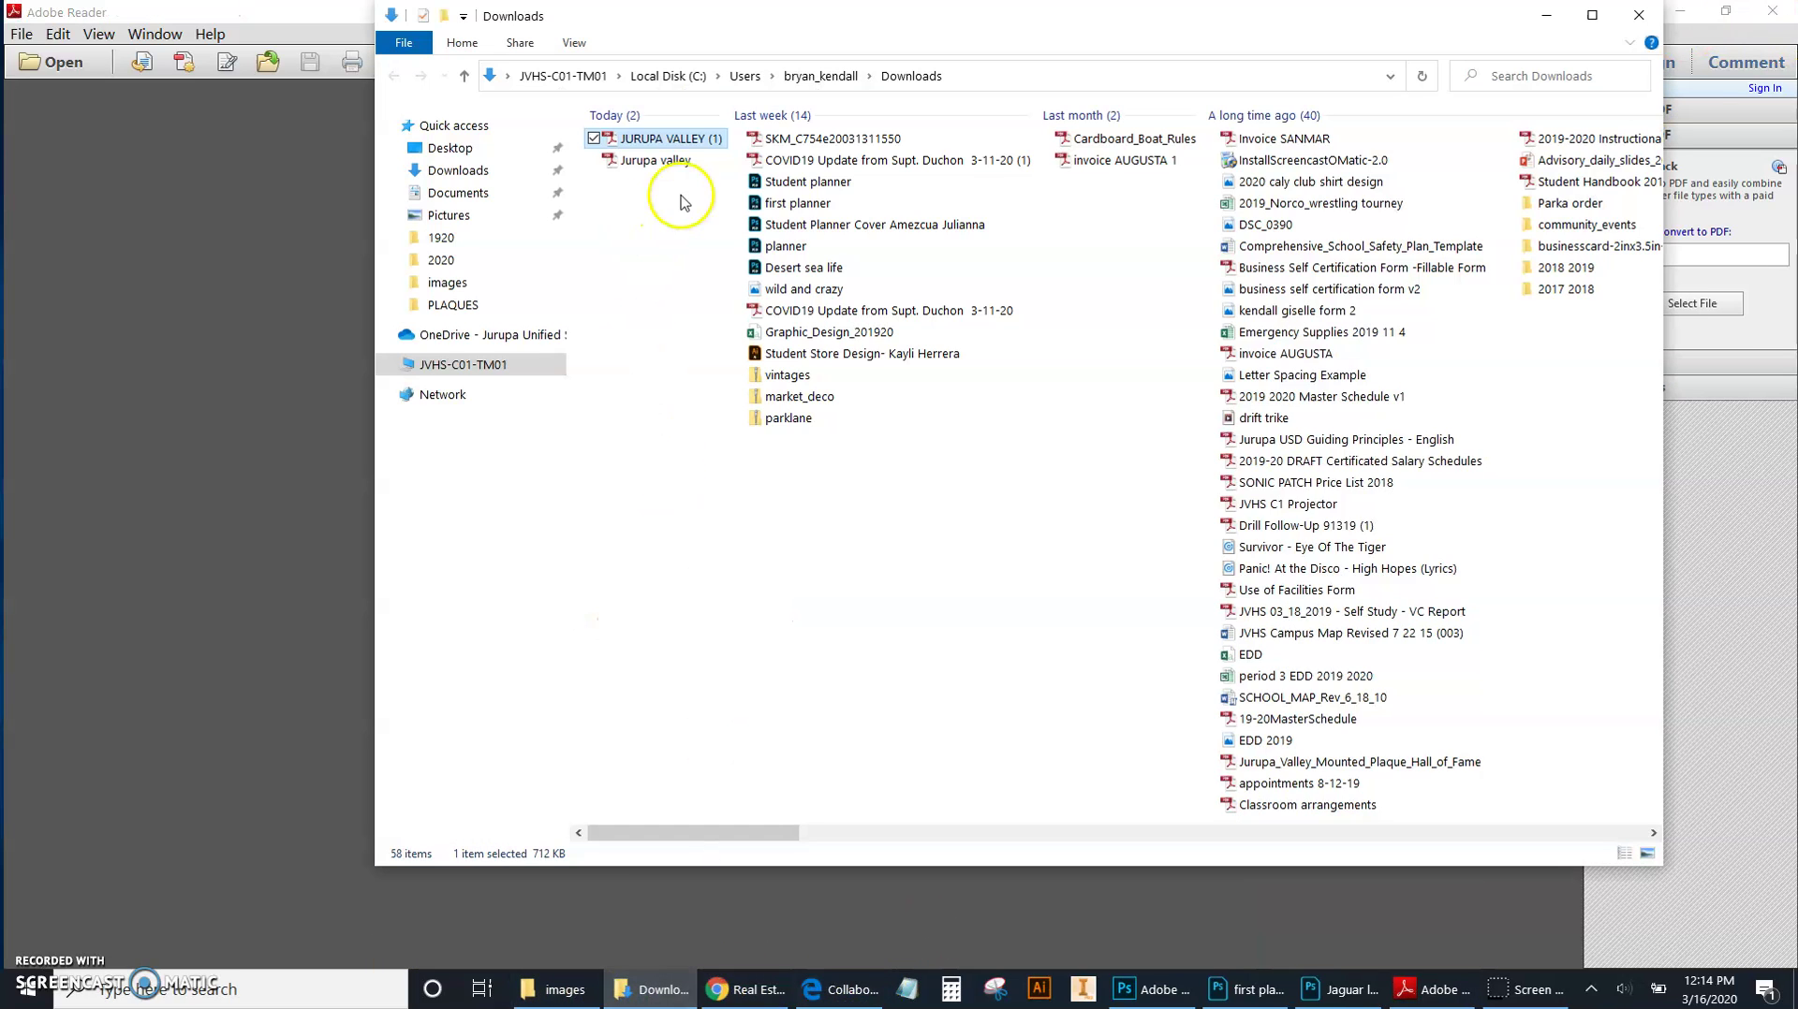
right_click(680, 140)
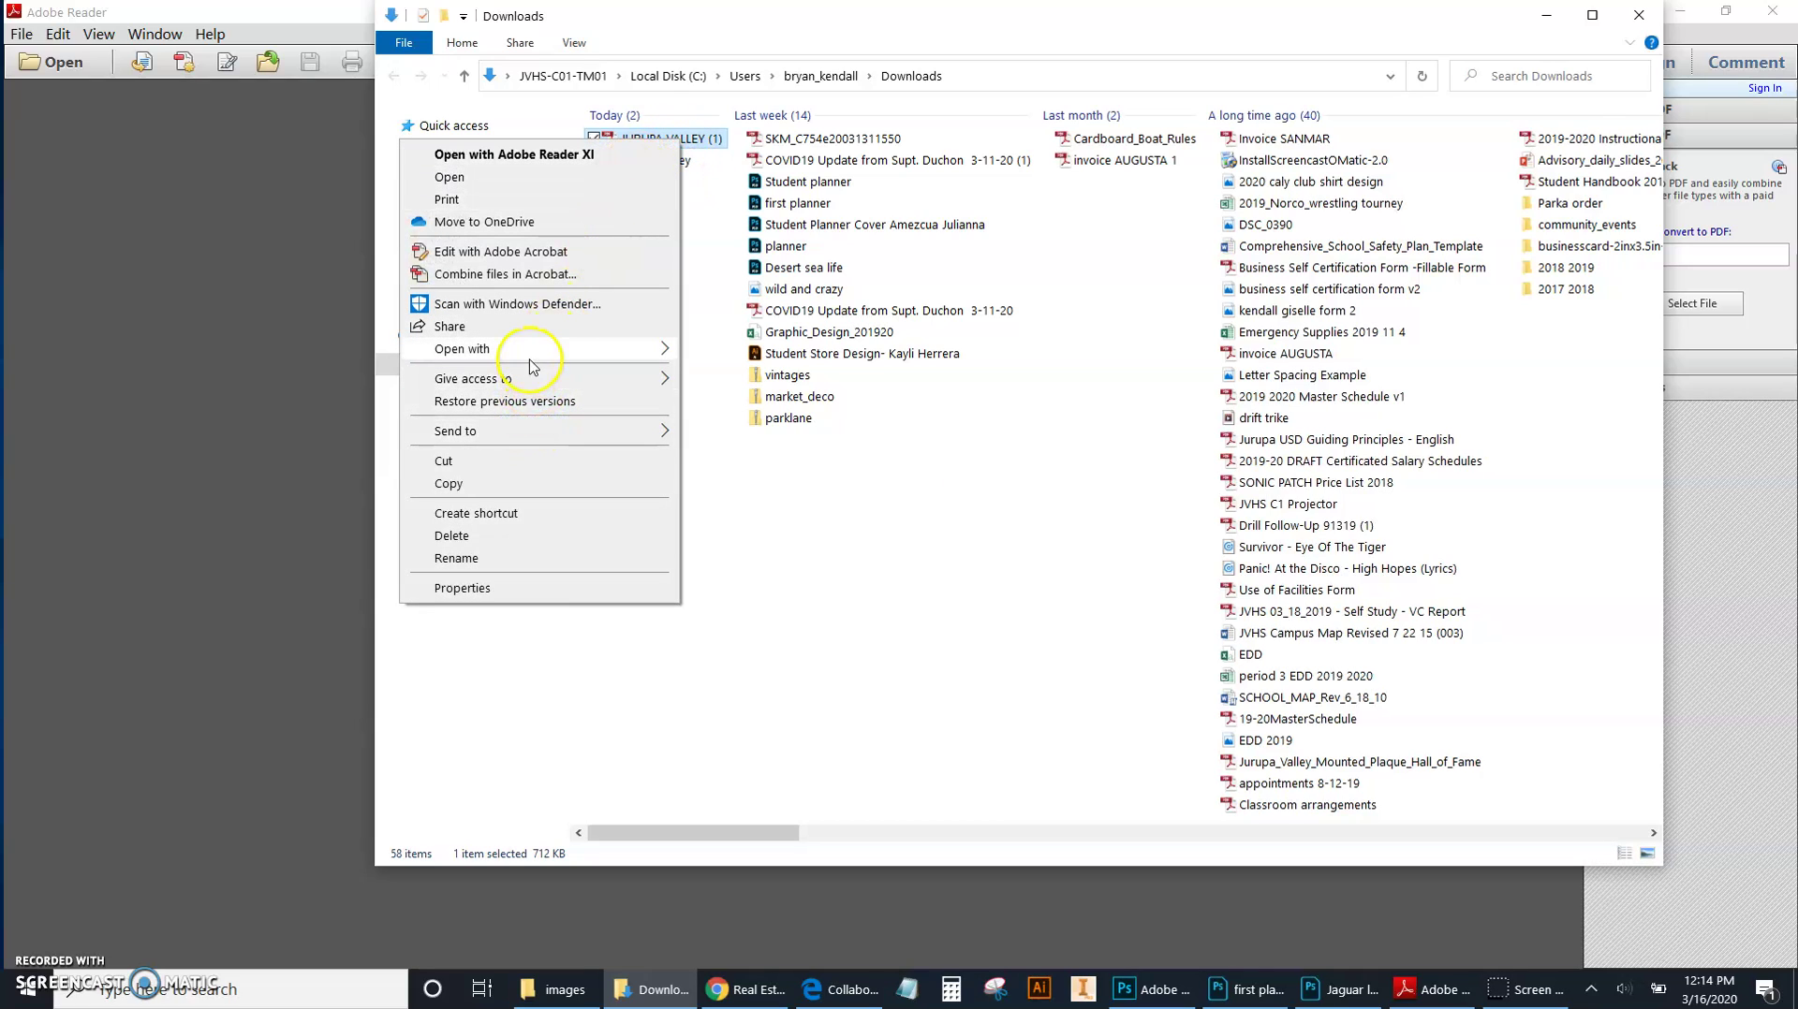
mouse_move(530, 365)
click(740, 466)
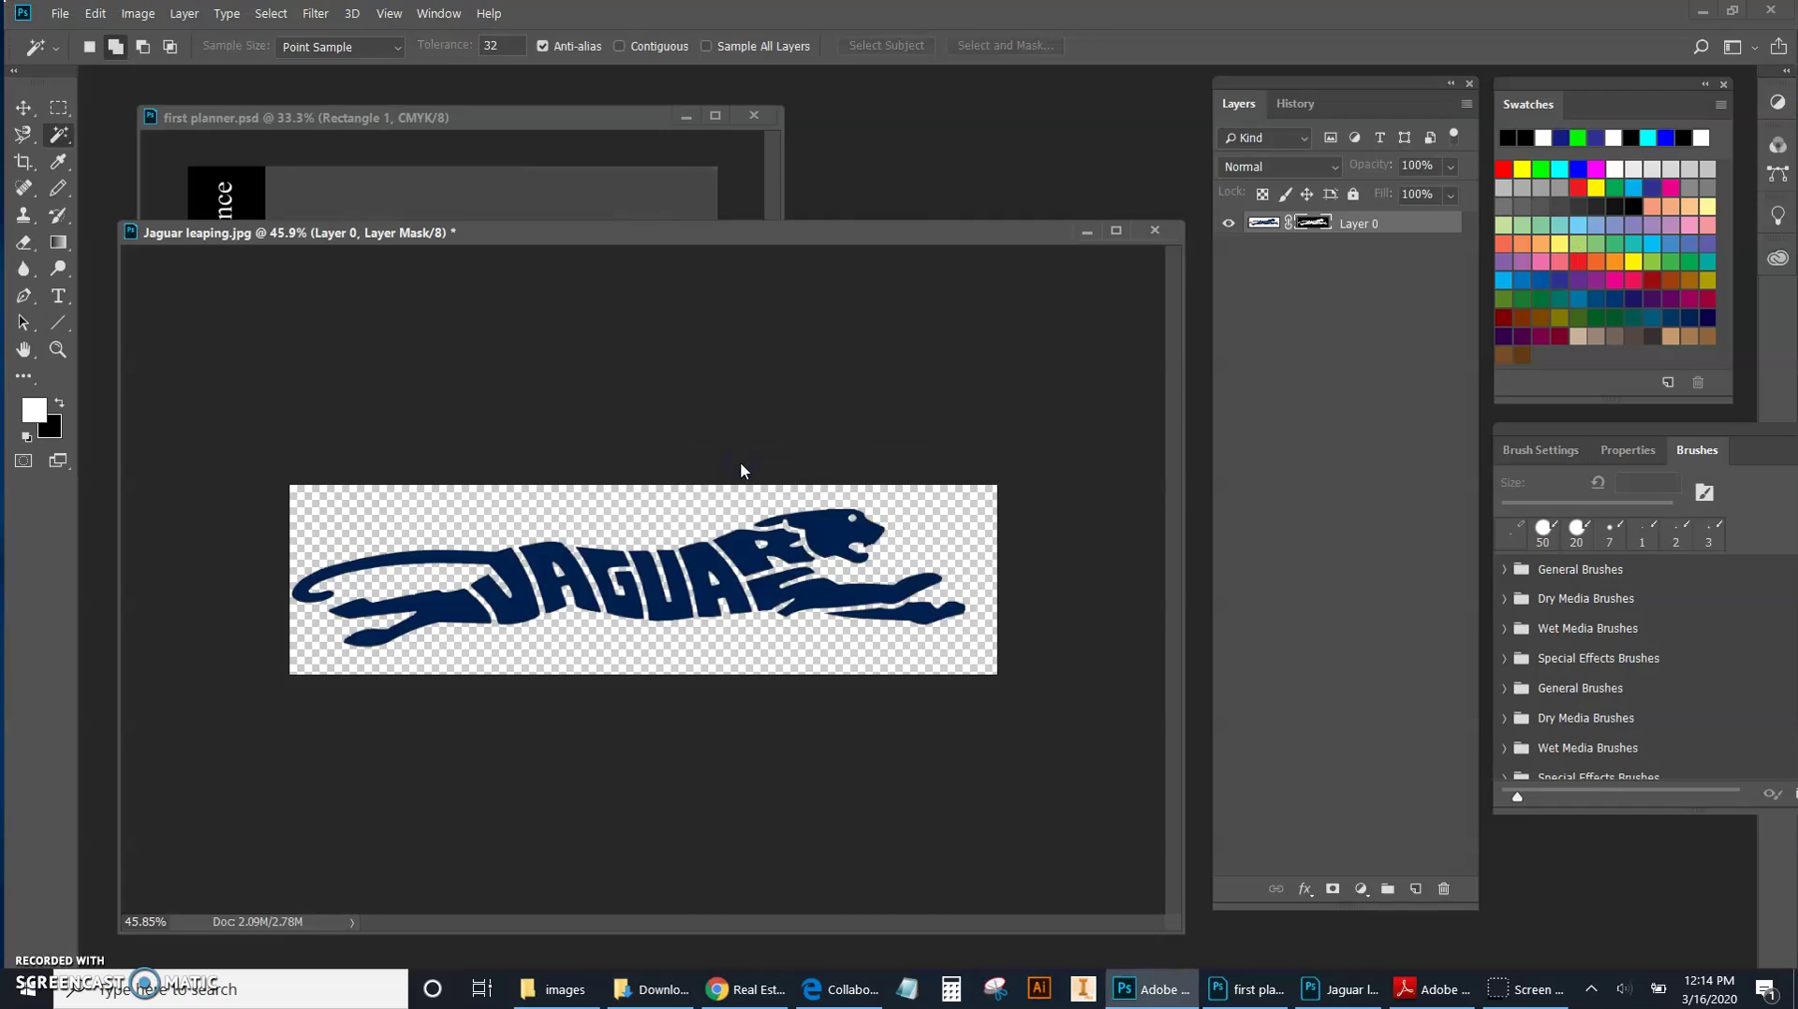
click(1170, 600)
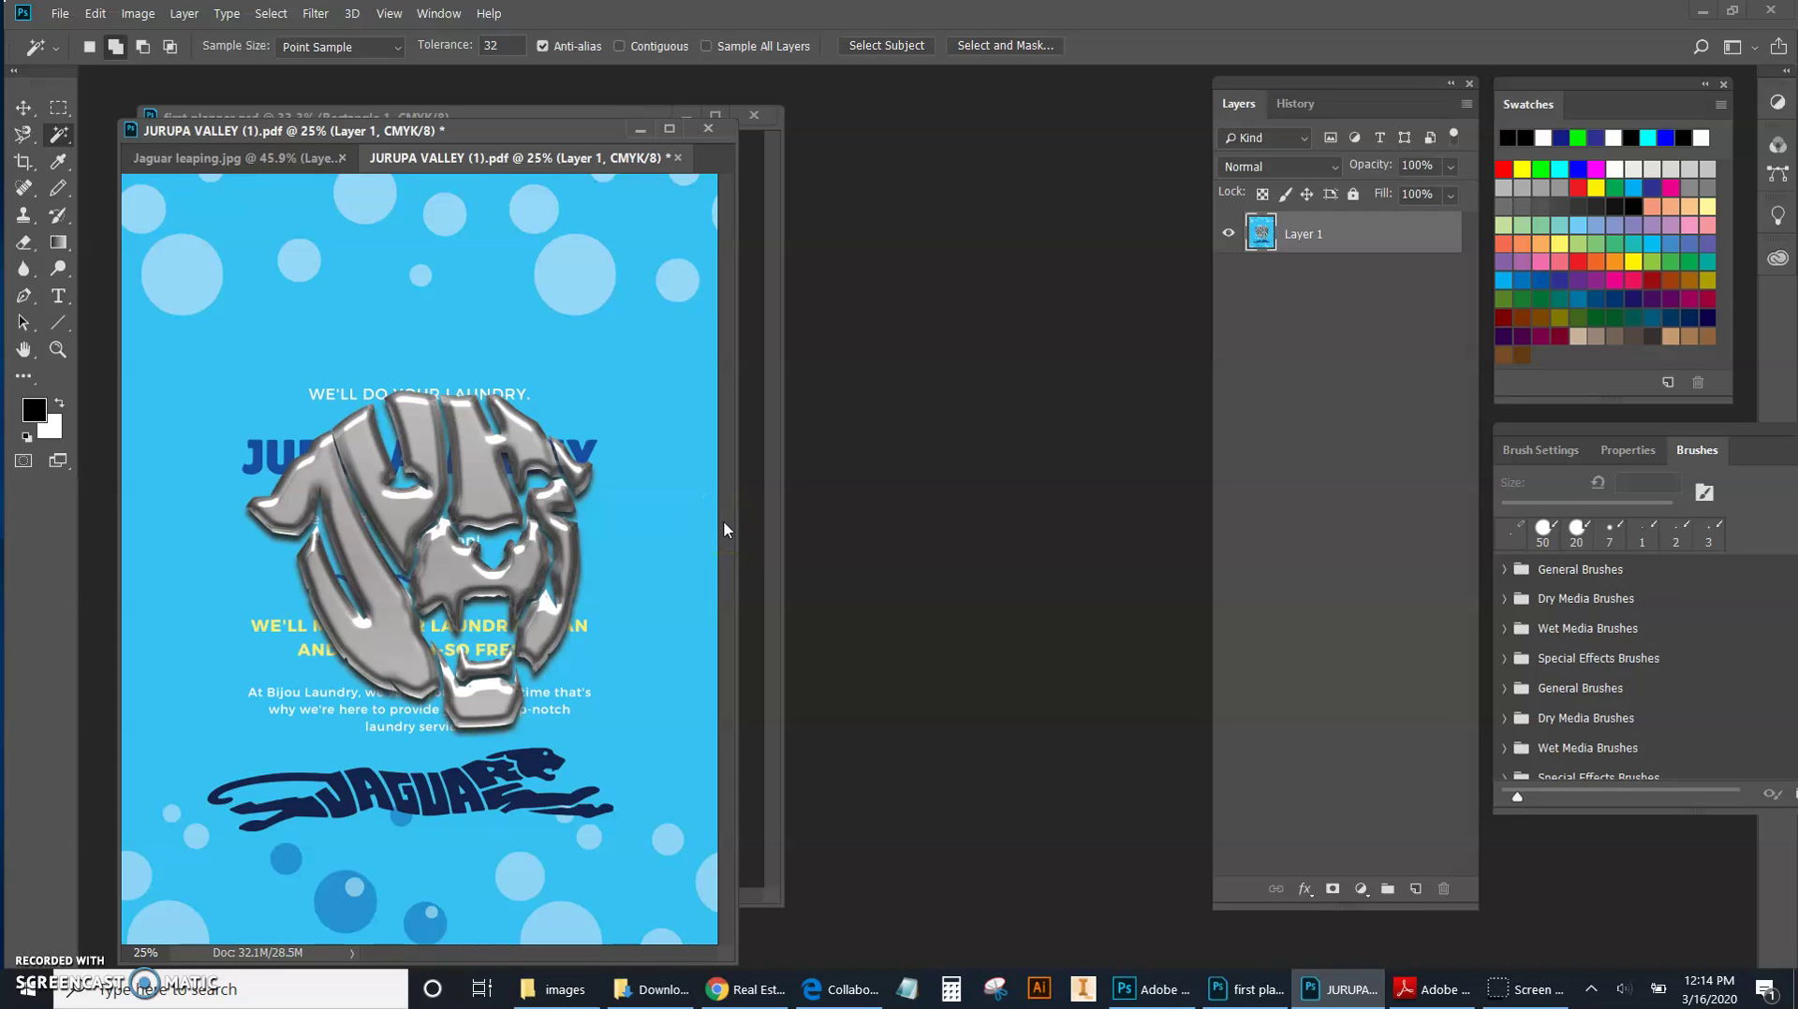
Step: Check the flyer's image size in inches and its resolution, and leave the Image Size dialog without applying changes
key(ctrl+alt+i)
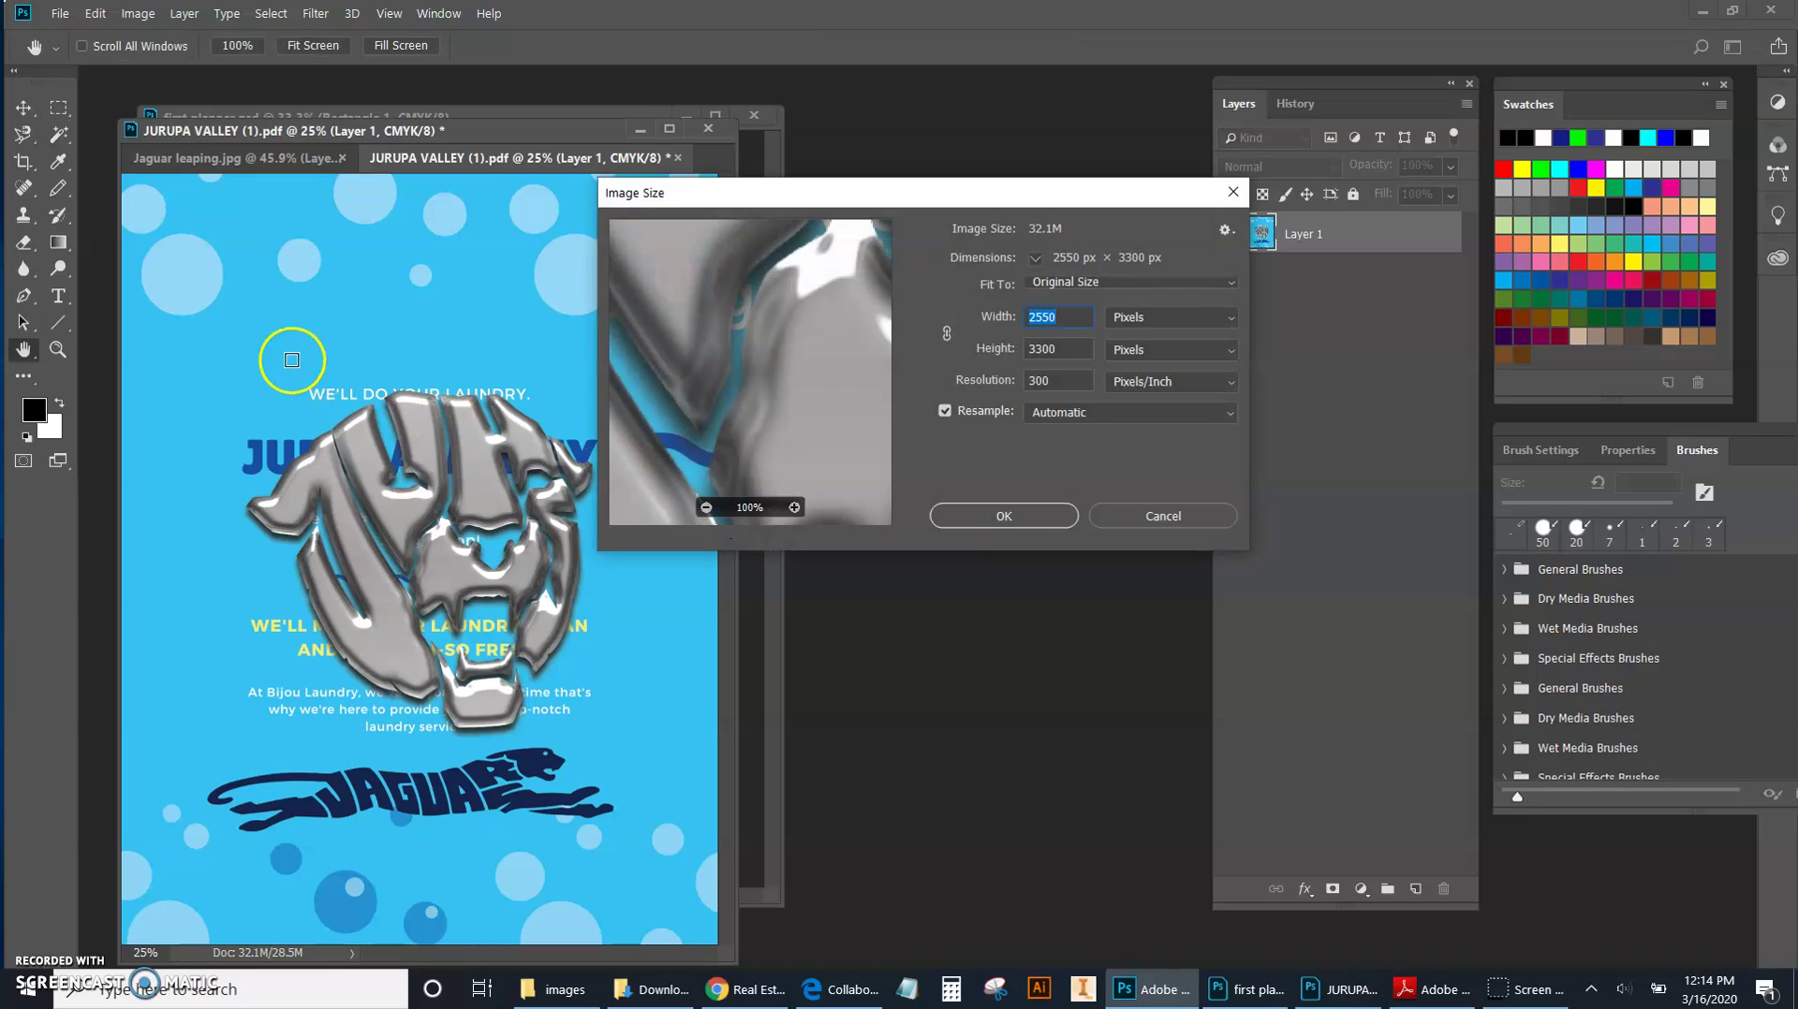
click(1156, 320)
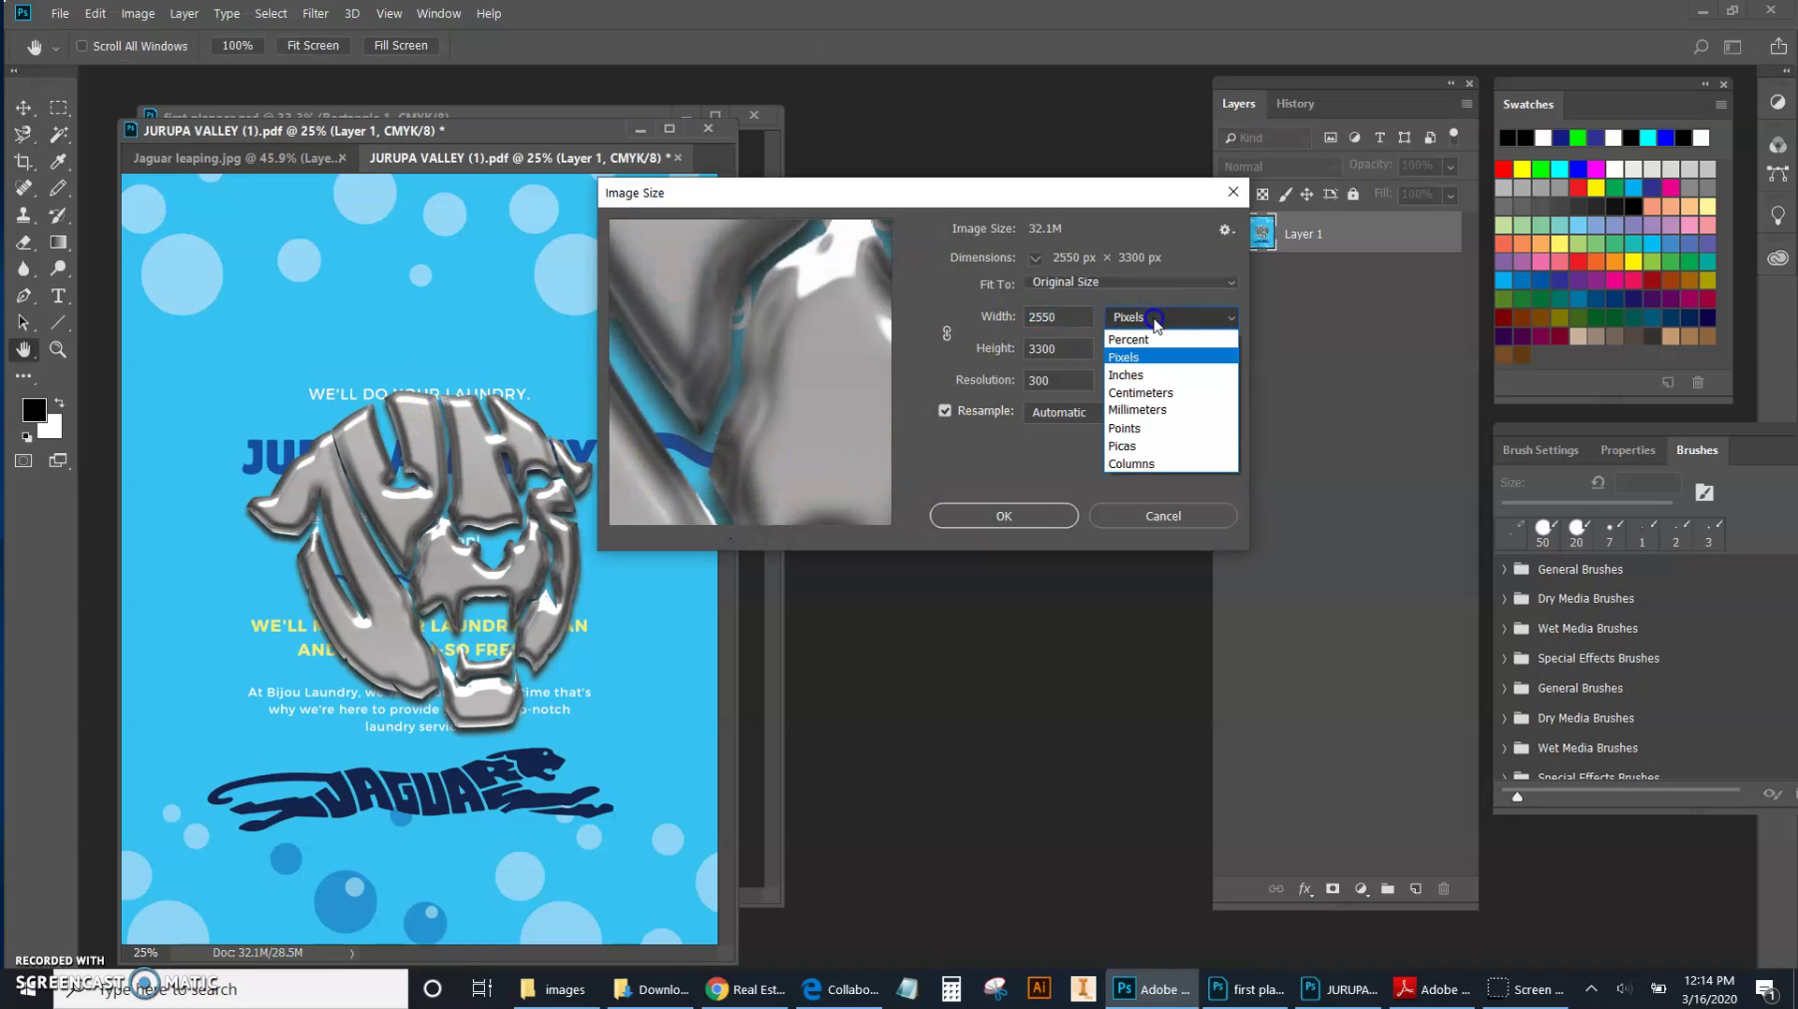
click(1126, 374)
click(1051, 318)
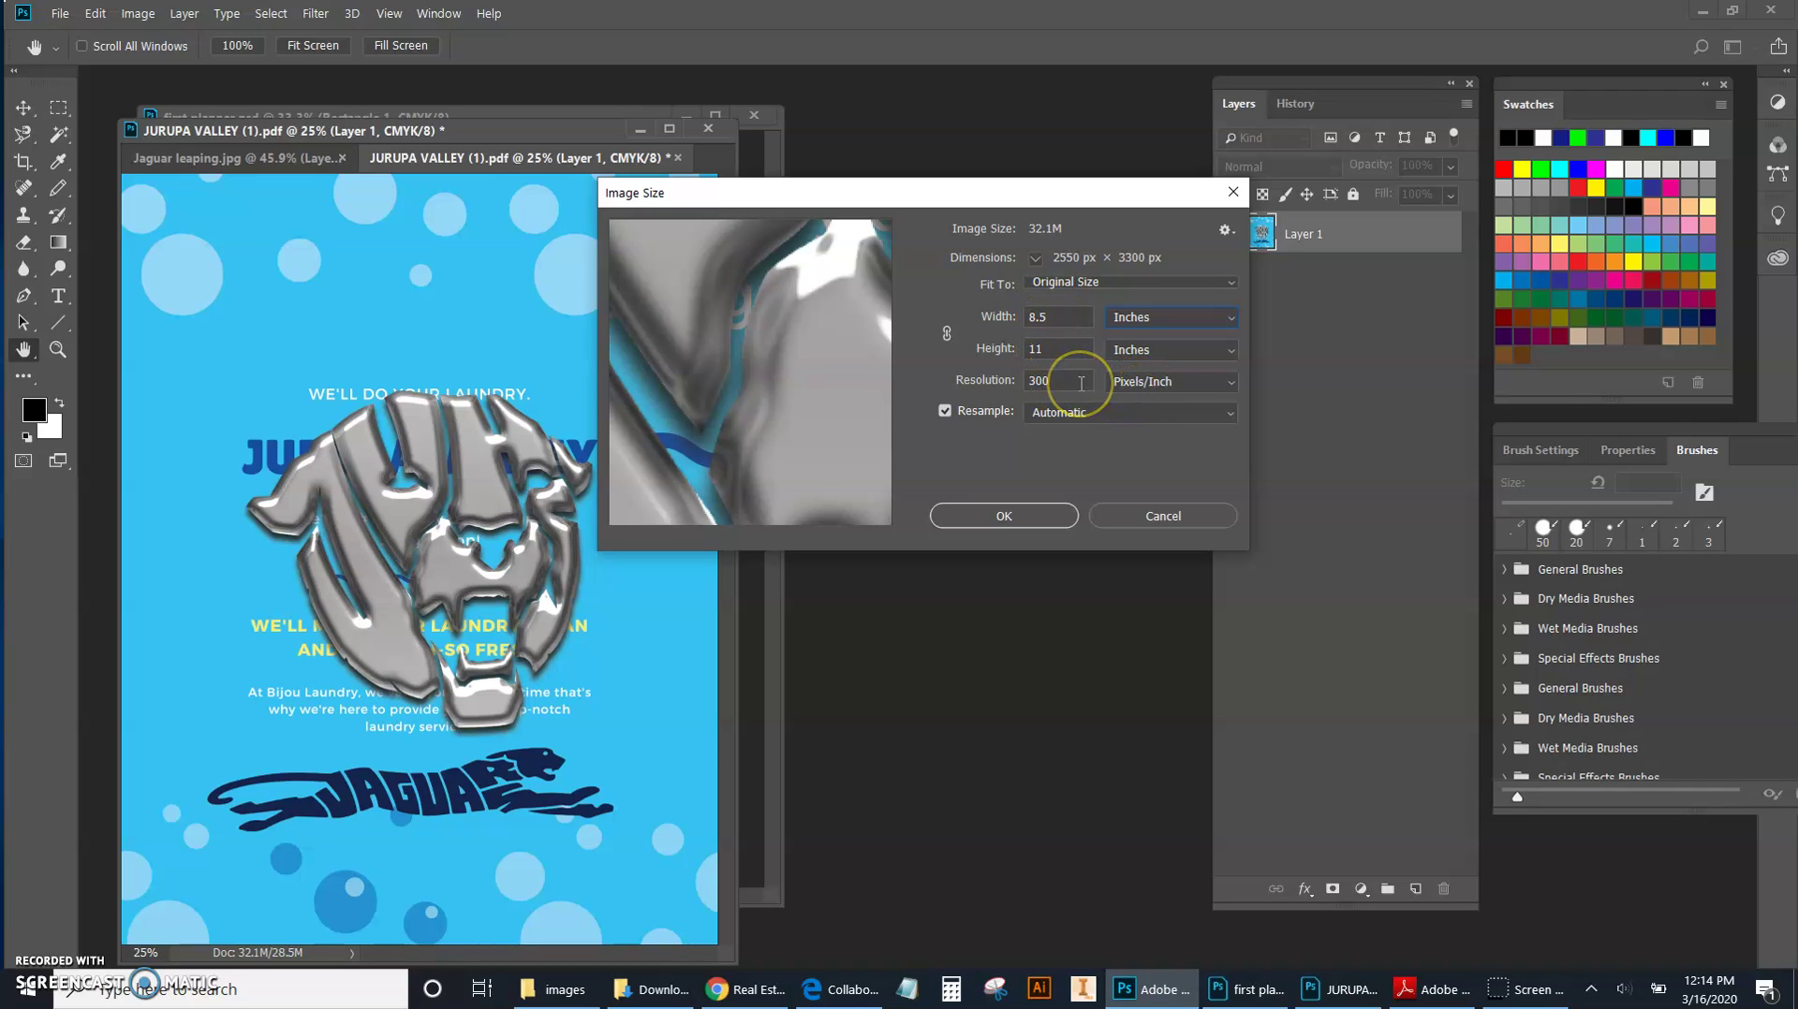
click(1067, 466)
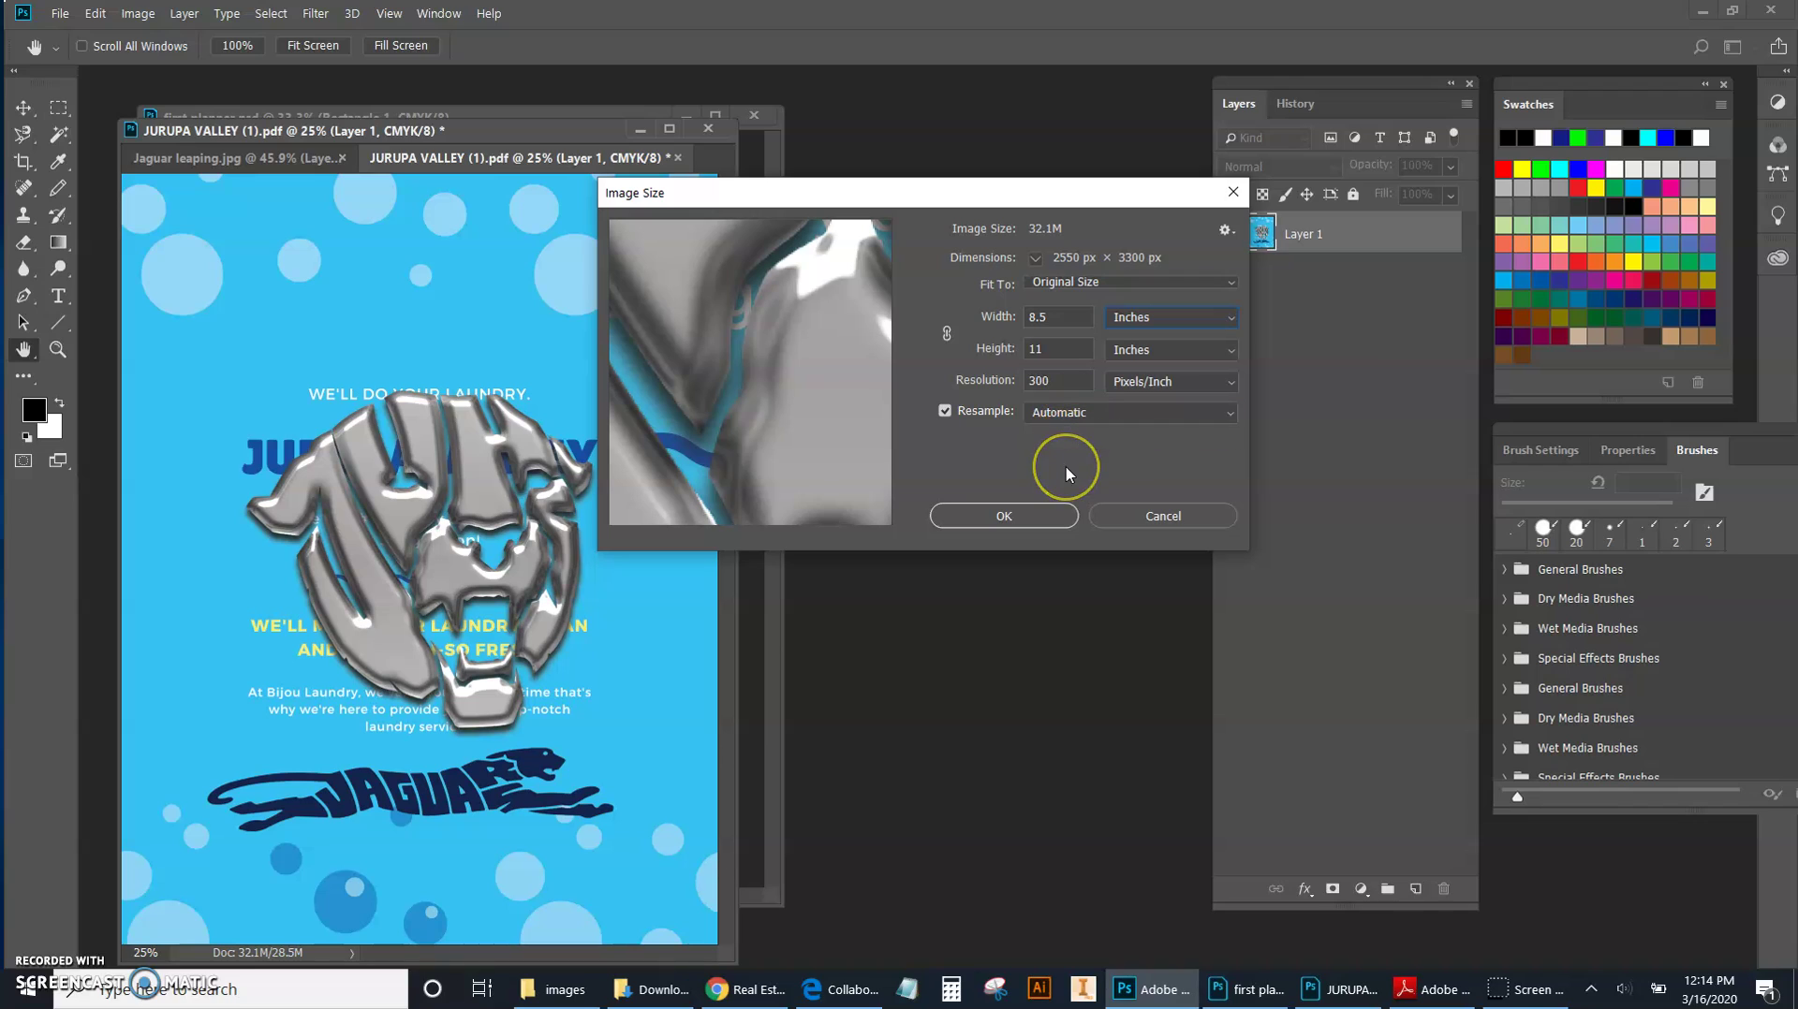
click(1067, 471)
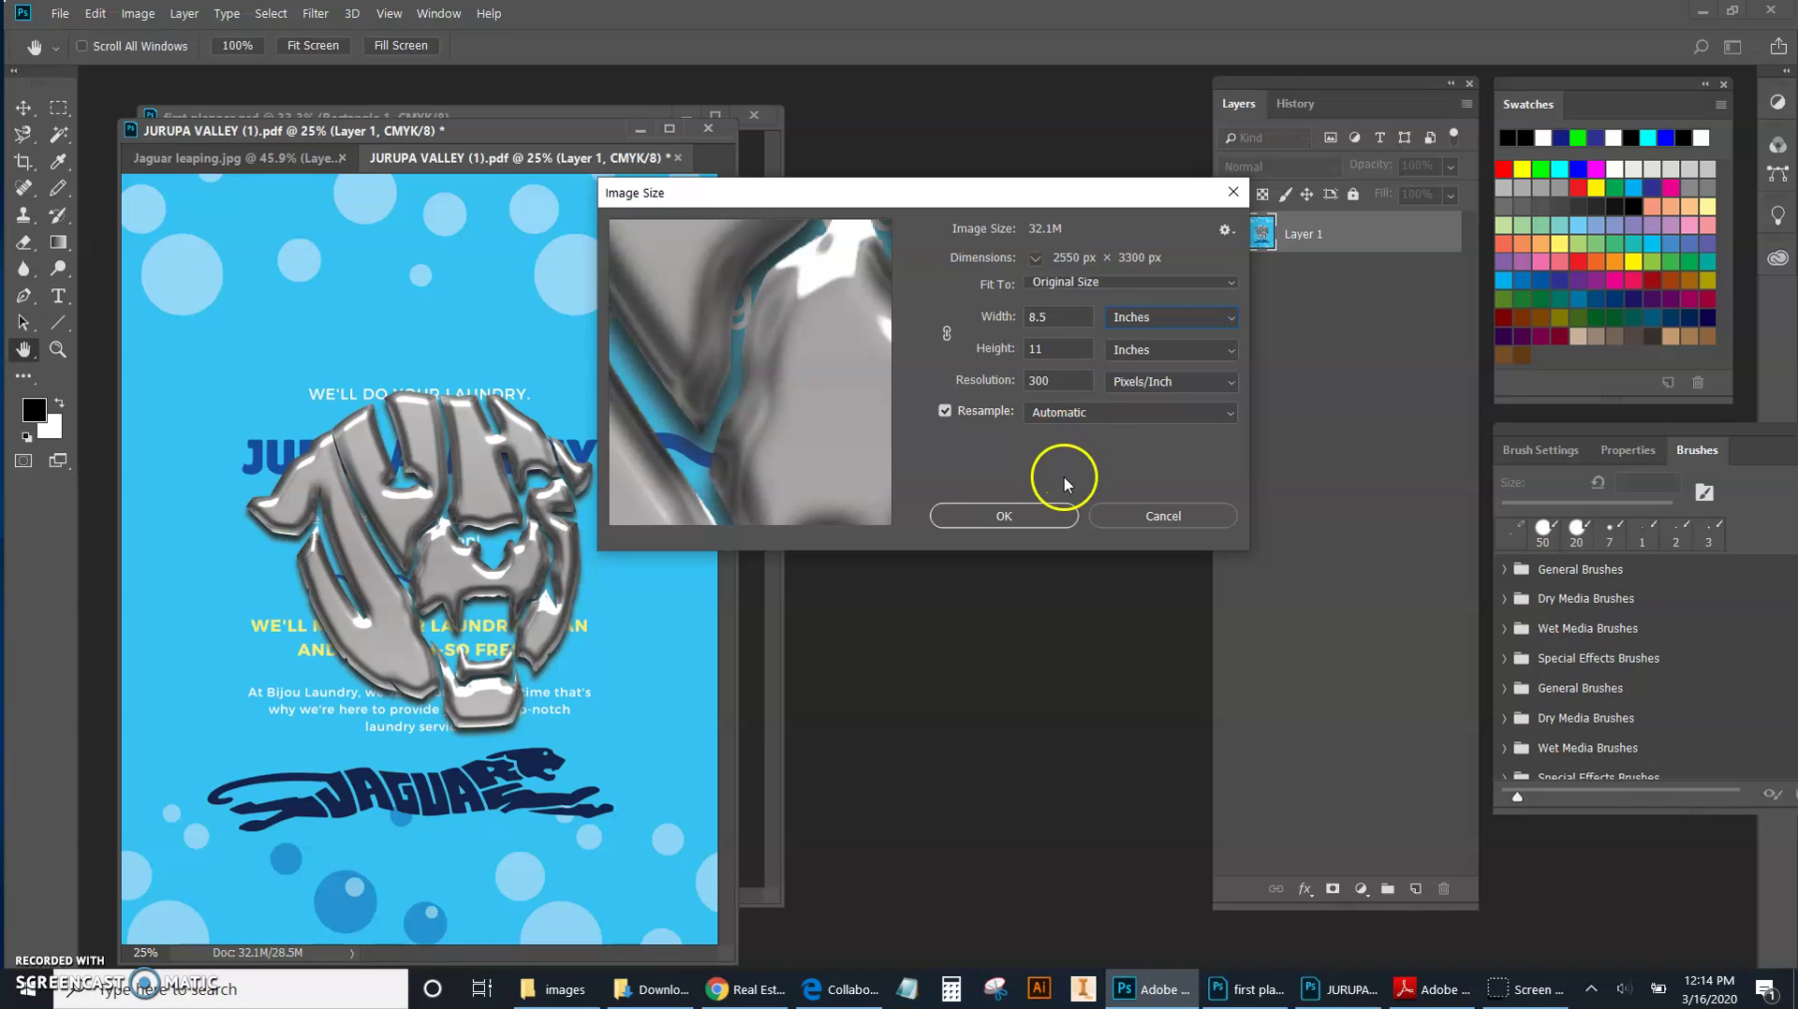
click(1121, 518)
click(1124, 518)
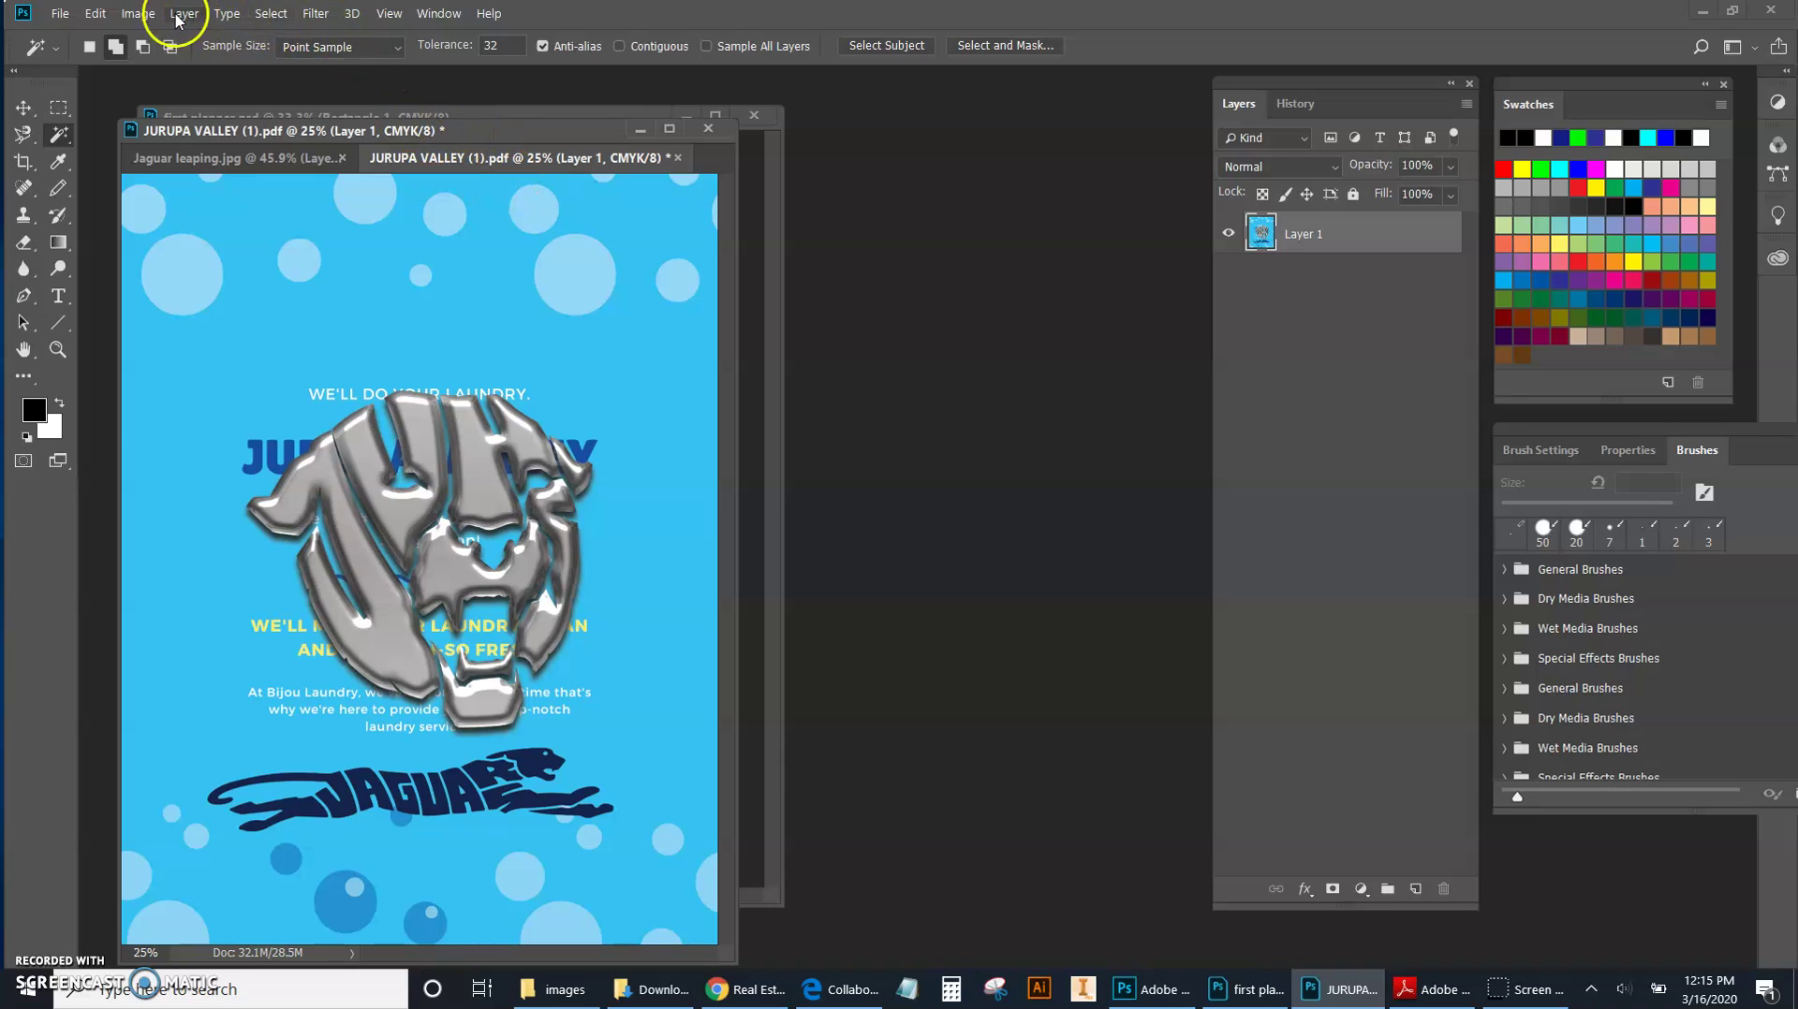
Step: Look up the Image Size command, return to Canva in Chrome and dismiss the download confirmation over the flyer
click(145, 15)
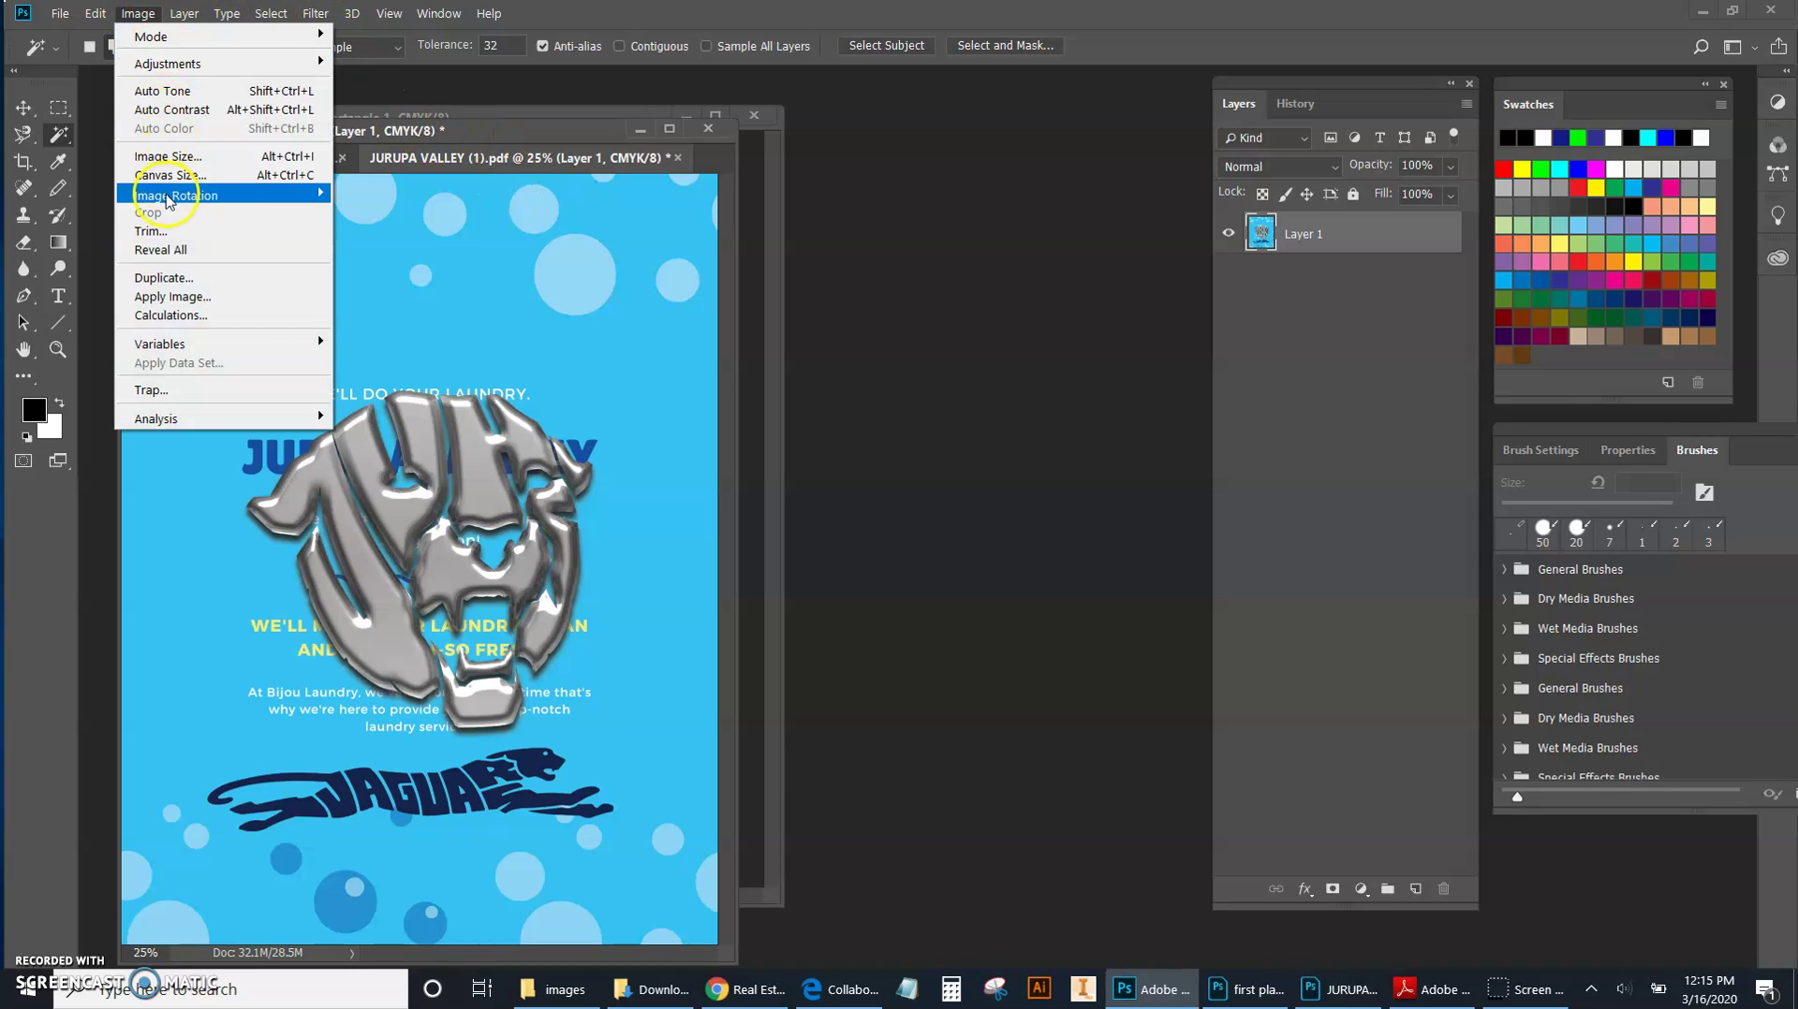
click(165, 156)
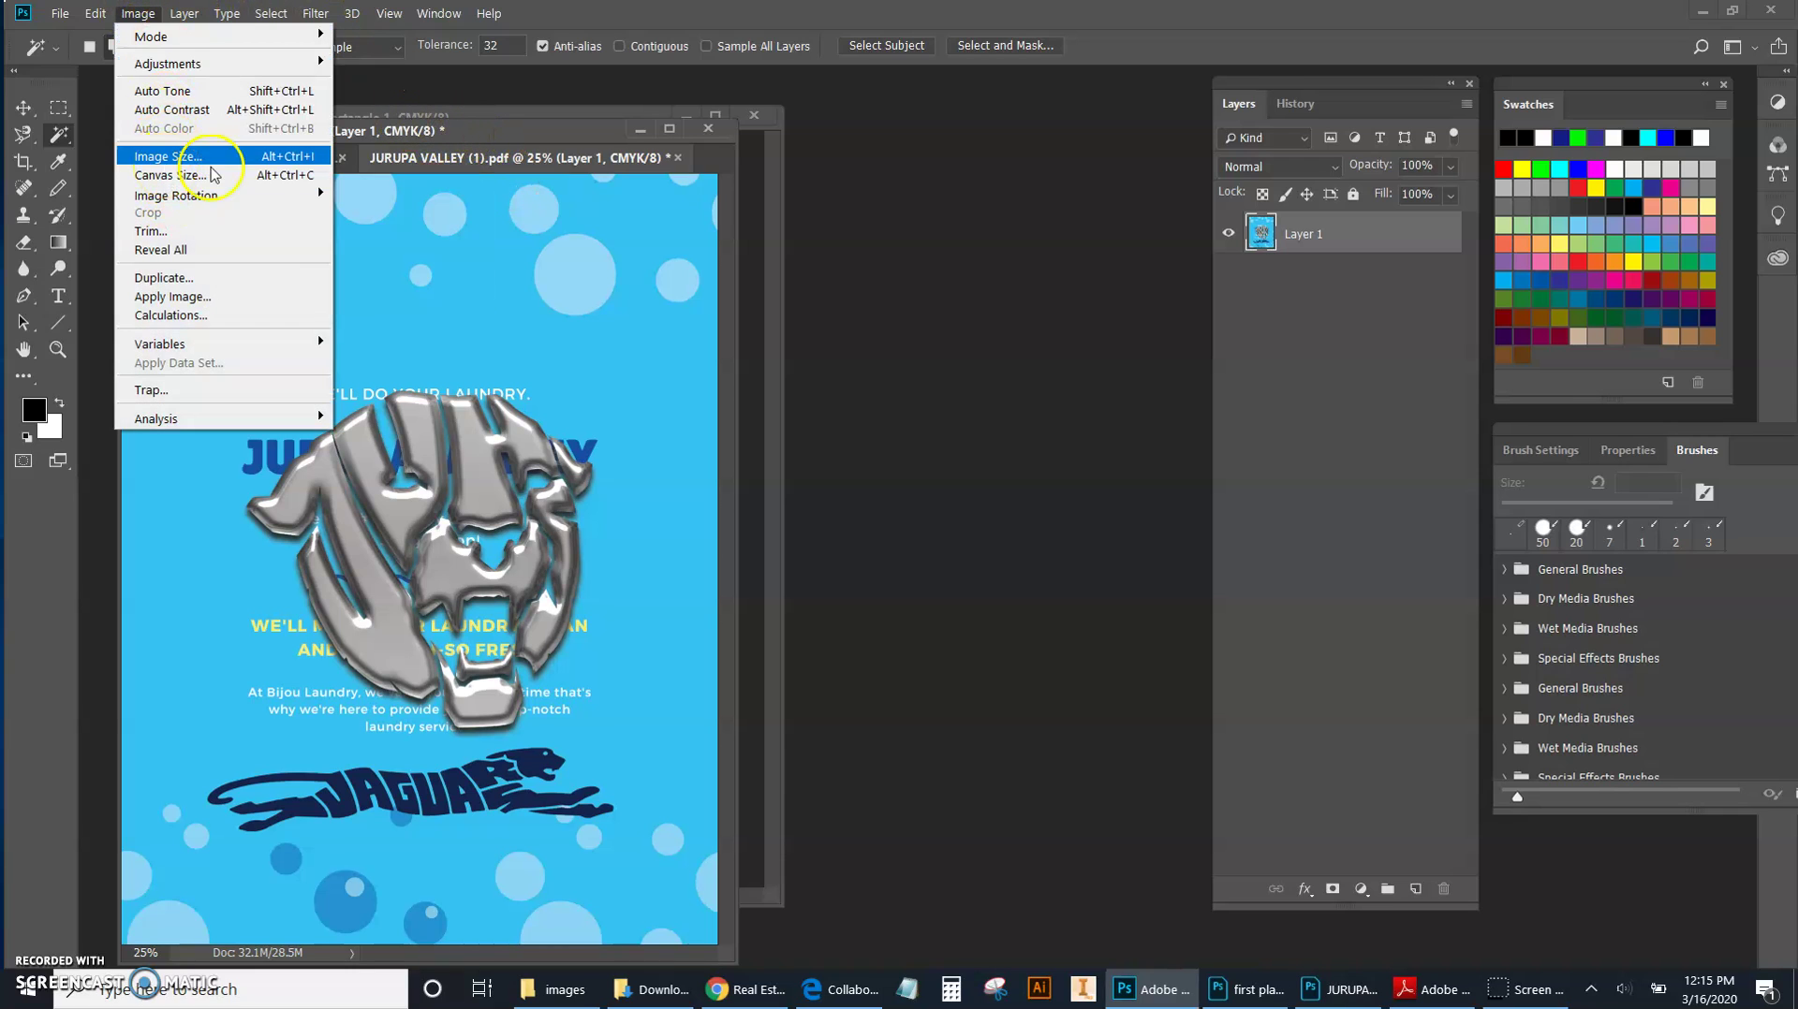
click(749, 993)
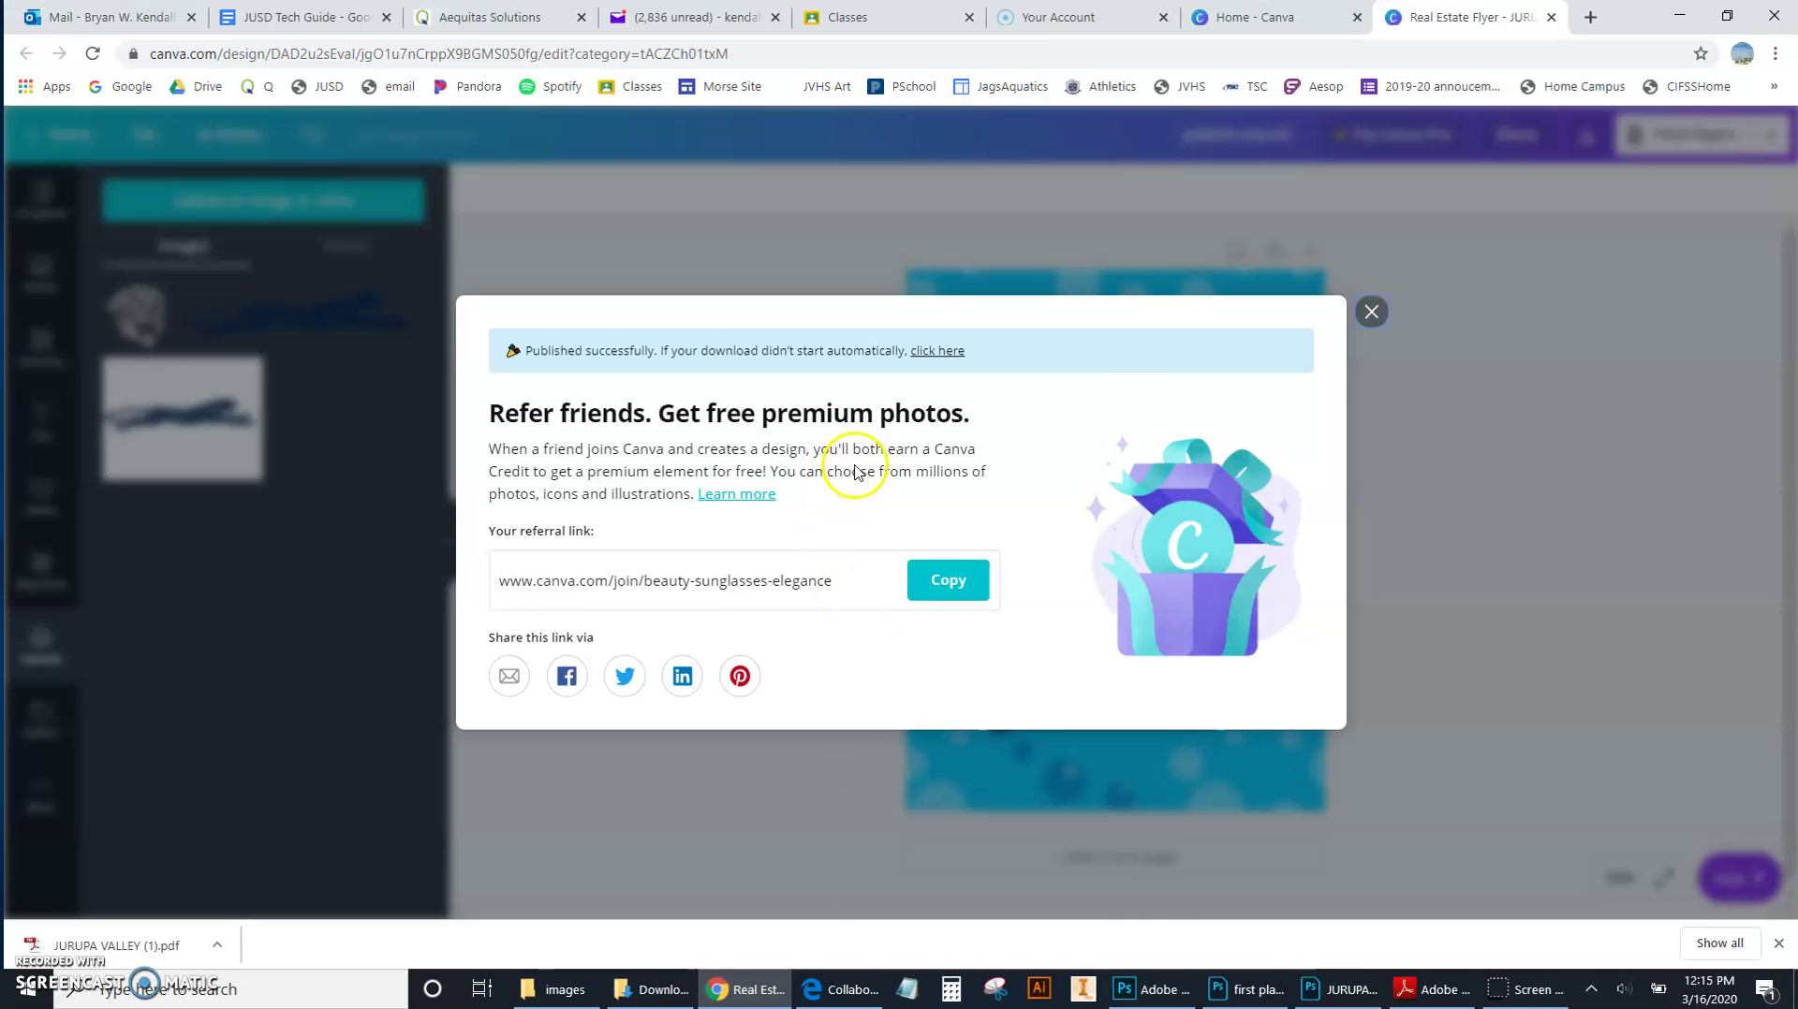
click(1373, 313)
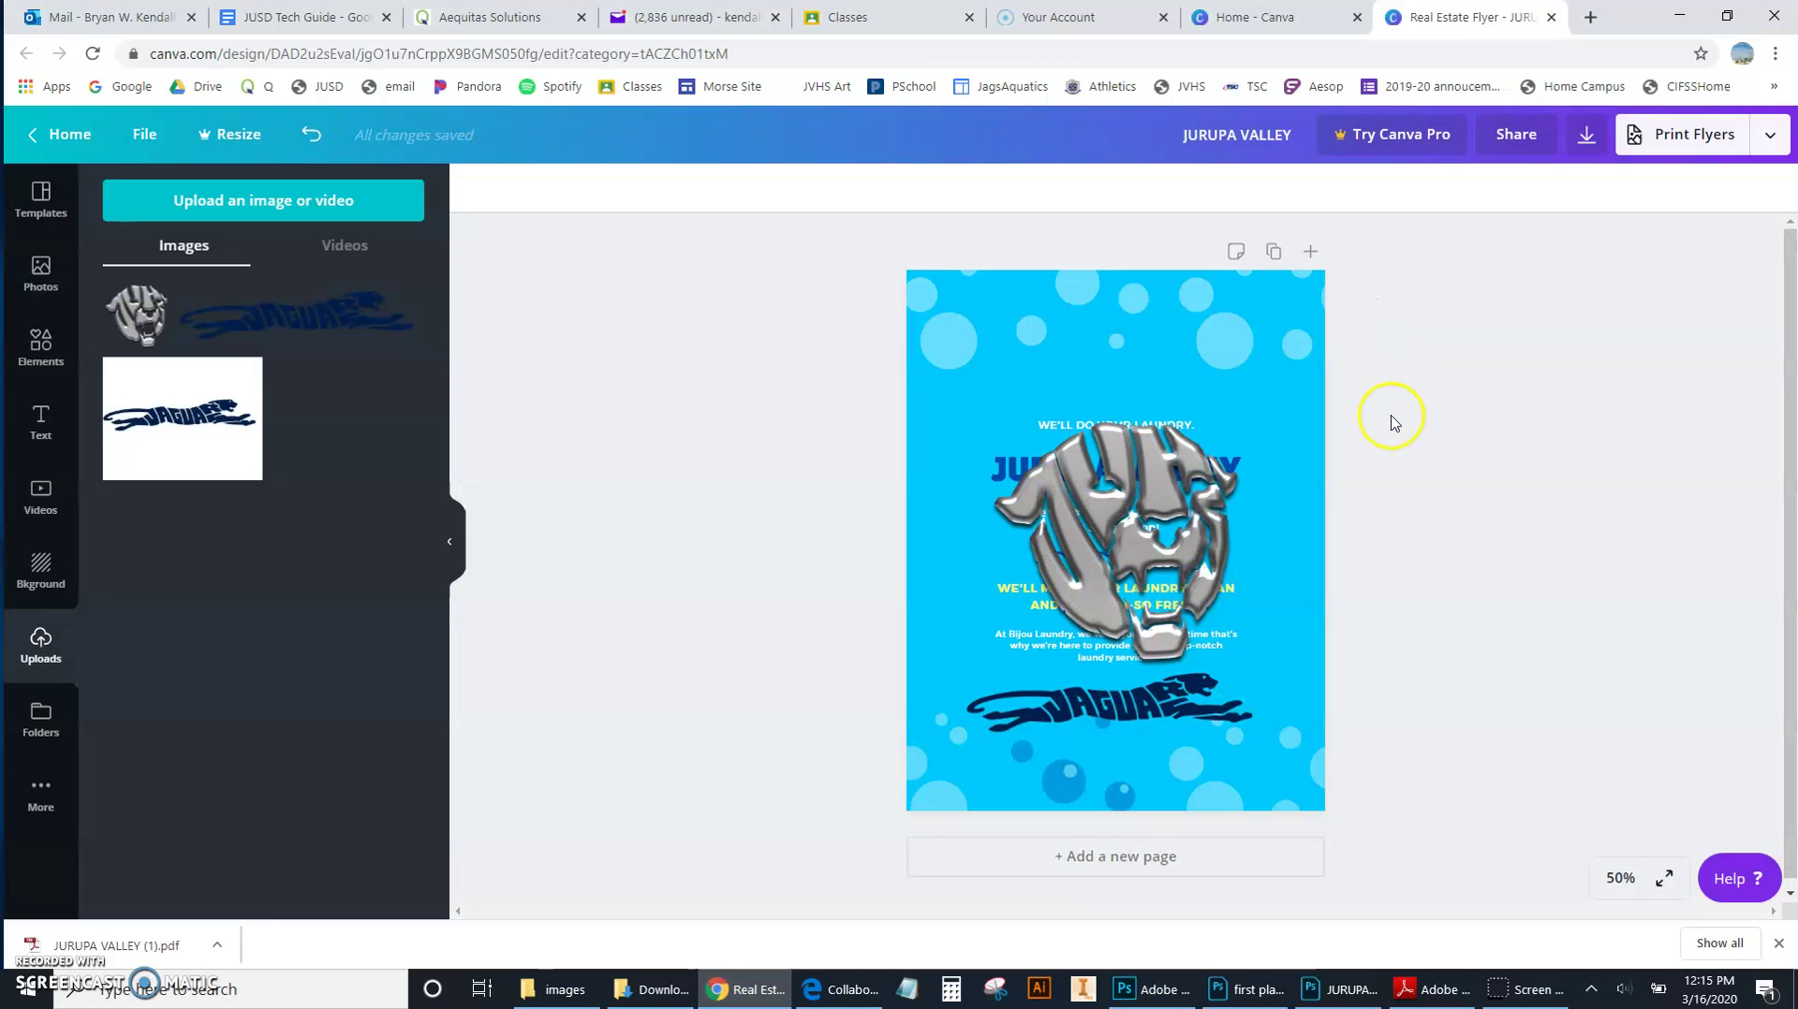